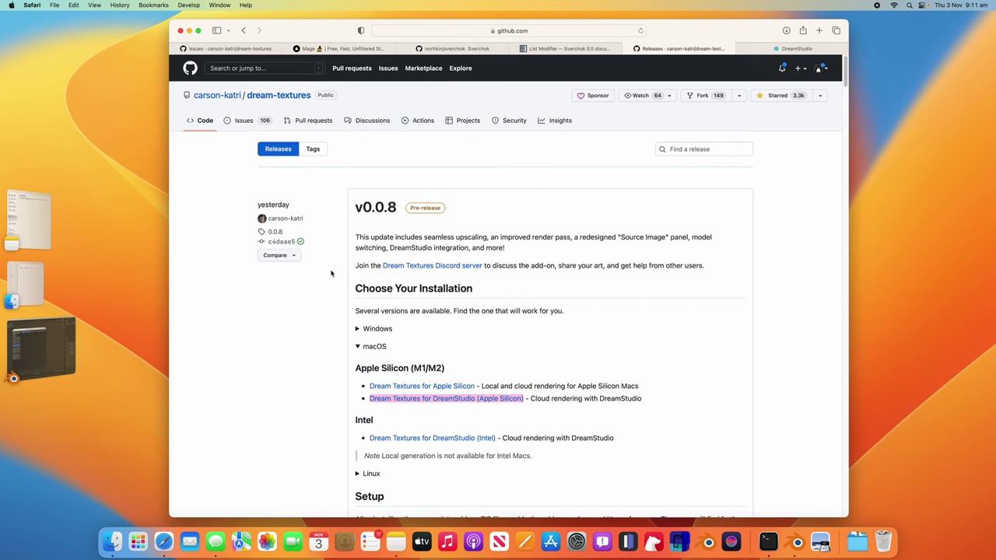
Review the macOS installation options, highlighting the Intel, Apple Silicon and DreamStudio descriptions.
{"action": "left_click", "coordinate": [357, 346]}
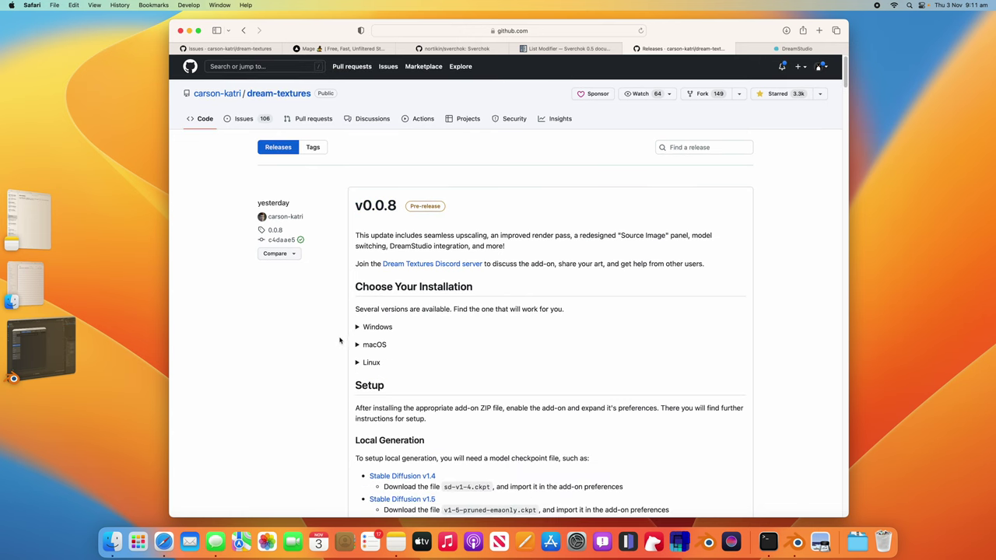
{"action": "scroll", "coordinate": [338, 342], "scroll_direction": "down", "scroll_amount": 1}
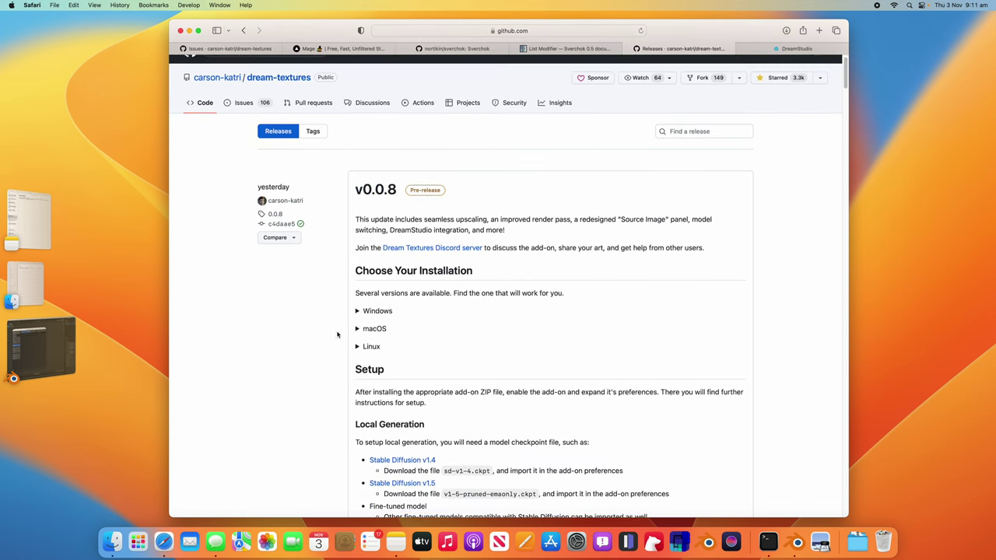
{"action": "left_click", "coordinate": [357, 330]}
{"action": "scroll", "coordinate": [338, 328], "scroll_direction": "down", "scroll_amount": 3}
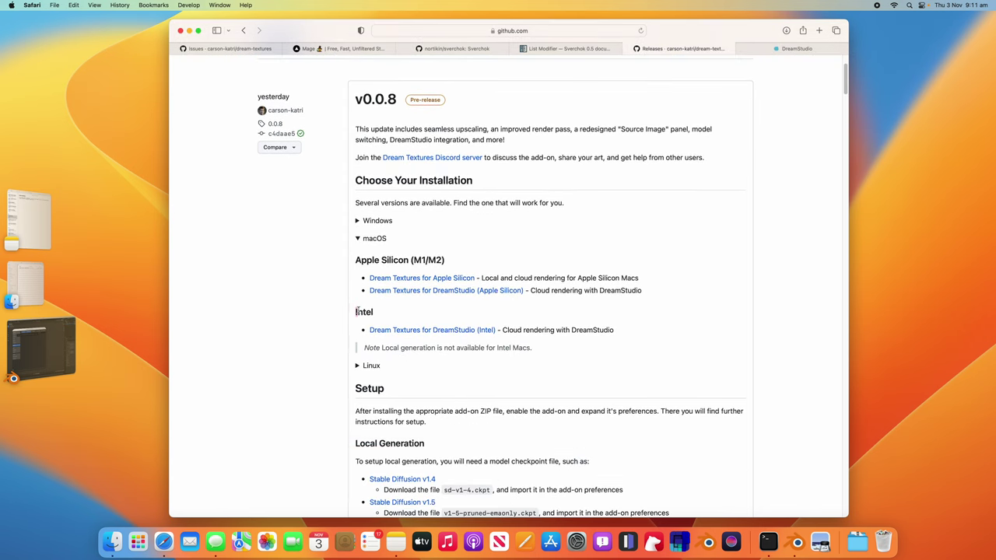
{"action": "left_click_drag", "start_coordinate": [357, 311], "coordinate": [367, 310]}
{"action": "scroll", "coordinate": [361, 309], "scroll_direction": "down", "scroll_amount": 1}
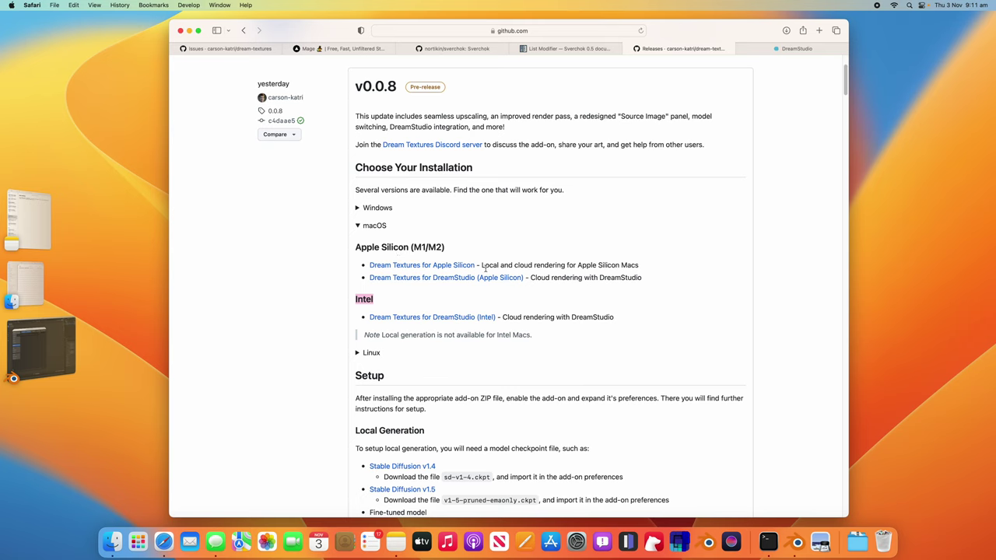
{"action": "left_click_drag", "start_coordinate": [480, 264], "coordinate": [640, 266]}
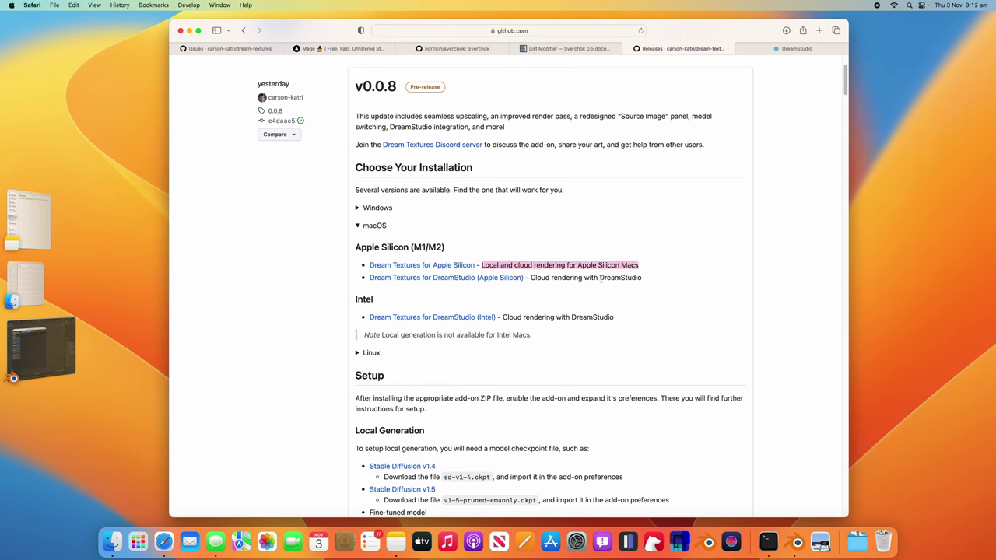
{"action": "left_click", "coordinate": [602, 277]}
{"action": "mouse_move", "coordinate": [542, 278]}
{"action": "left_mouse_down"}
{"action": "mouse_move", "coordinate": [642, 278]}
{"action": "mouse_move", "coordinate": [531, 280]}
{"action": "left_mouse_up"}
{"action": "left_click", "coordinate": [646, 279]}
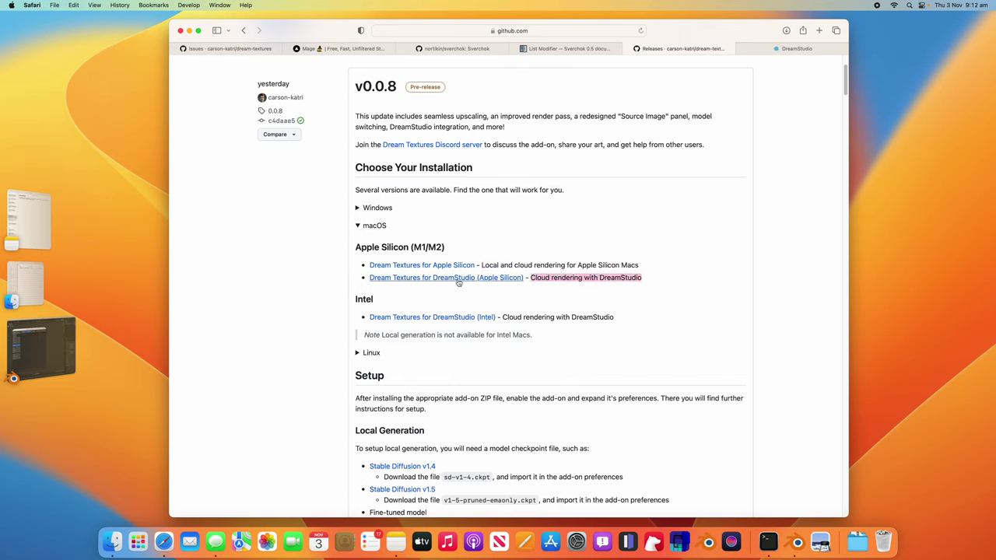
Read through the Setup notes, highlighting the Fine-tuned model line and the DreamStudio heading.
{"action": "scroll", "coordinate": [320, 322], "scroll_direction": "down", "scroll_amount": 1}
{"action": "scroll", "coordinate": [320, 322], "scroll_direction": "down", "scroll_amount": 4}
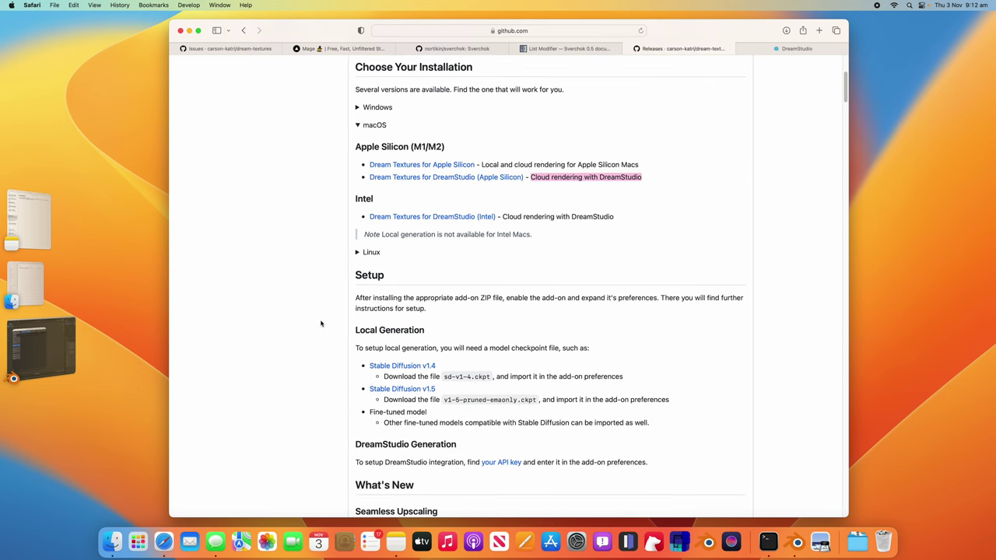
{"action": "scroll", "coordinate": [345, 284], "scroll_direction": "down", "scroll_amount": 1}
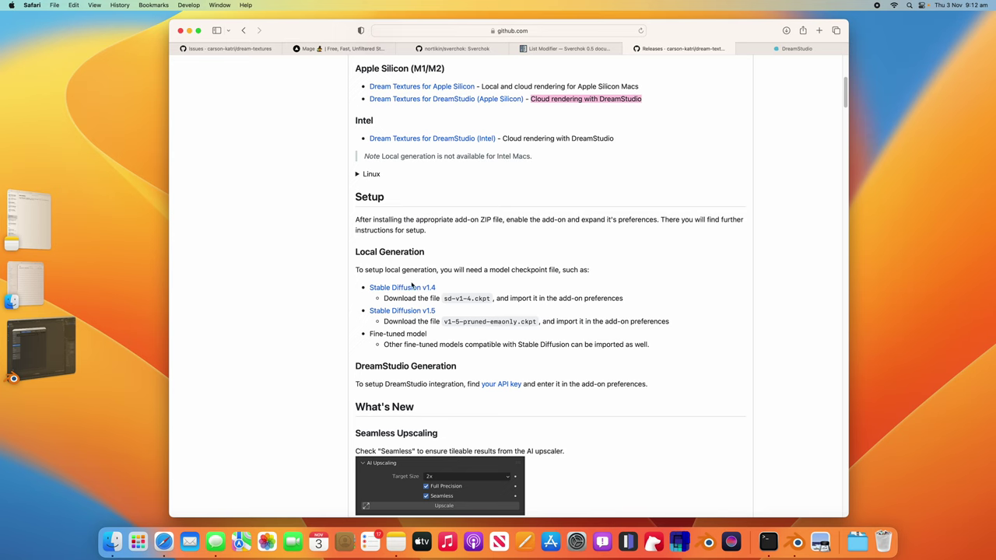
{"action": "scroll", "coordinate": [456, 294], "scroll_direction": "down", "scroll_amount": 1}
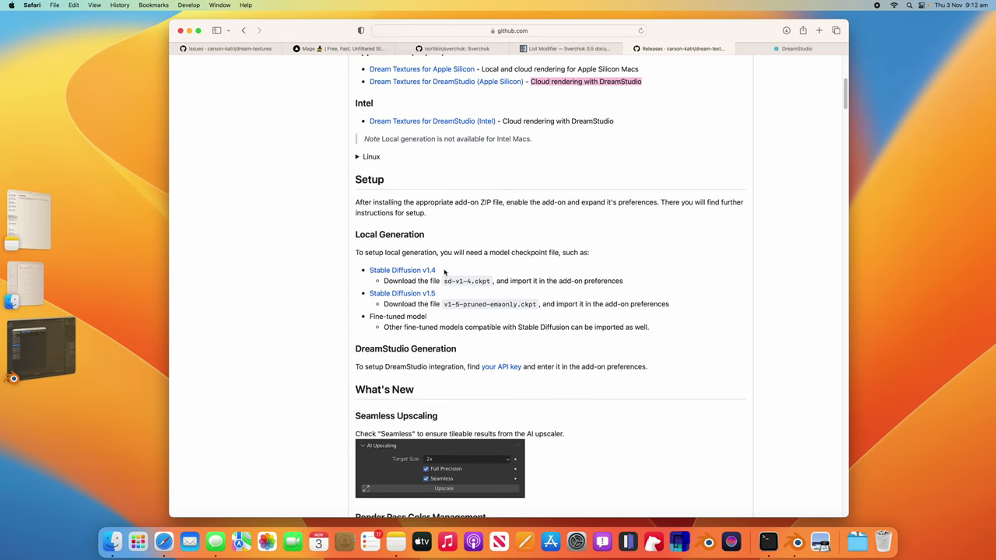
{"action": "scroll", "coordinate": [441, 302], "scroll_direction": "down", "scroll_amount": 1}
{"action": "scroll", "coordinate": [441, 294], "scroll_direction": "down", "scroll_amount": 1}
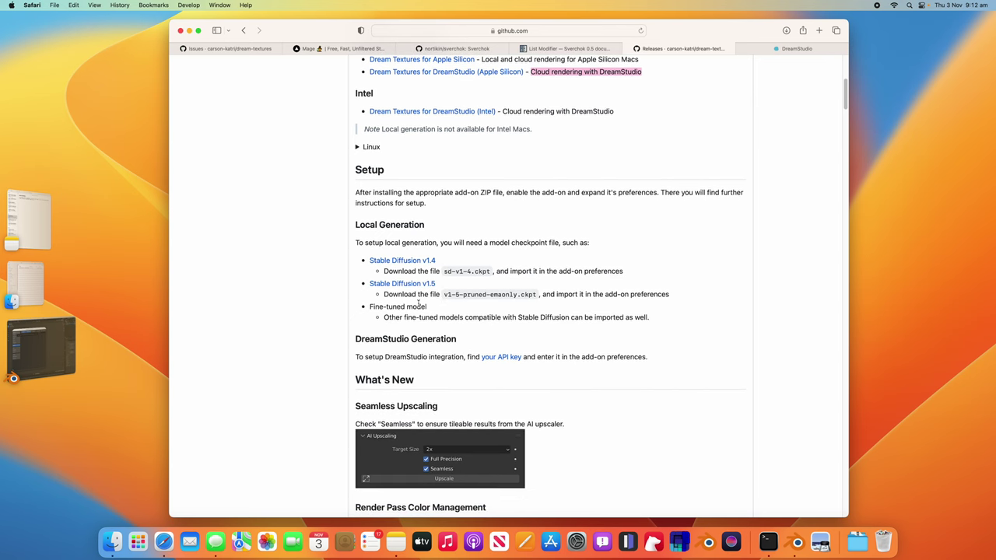
{"action": "triple_click", "coordinate": [374, 306]}
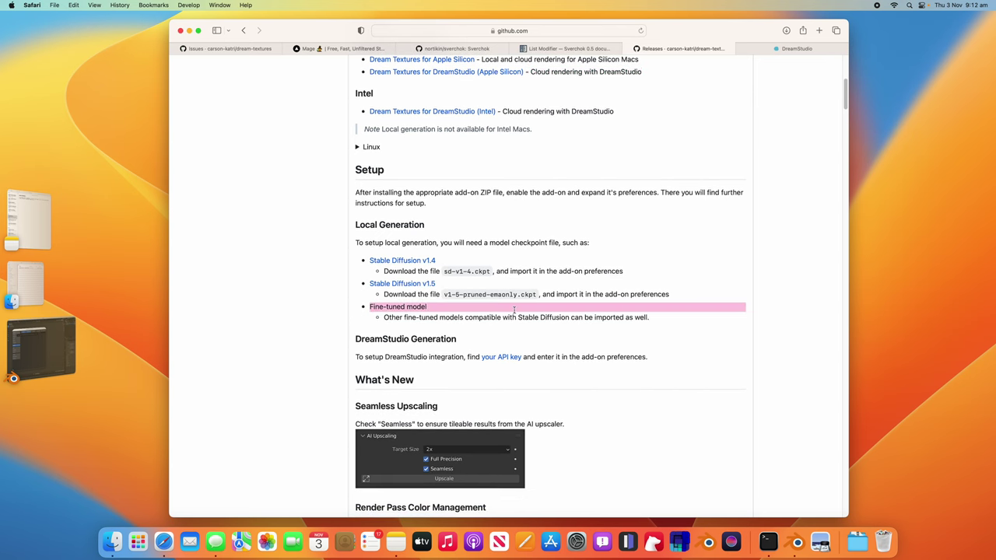
{"action": "scroll", "coordinate": [350, 311], "scroll_direction": "down", "scroll_amount": 3}
{"action": "scroll", "coordinate": [346, 295], "scroll_direction": "down", "scroll_amount": 1}
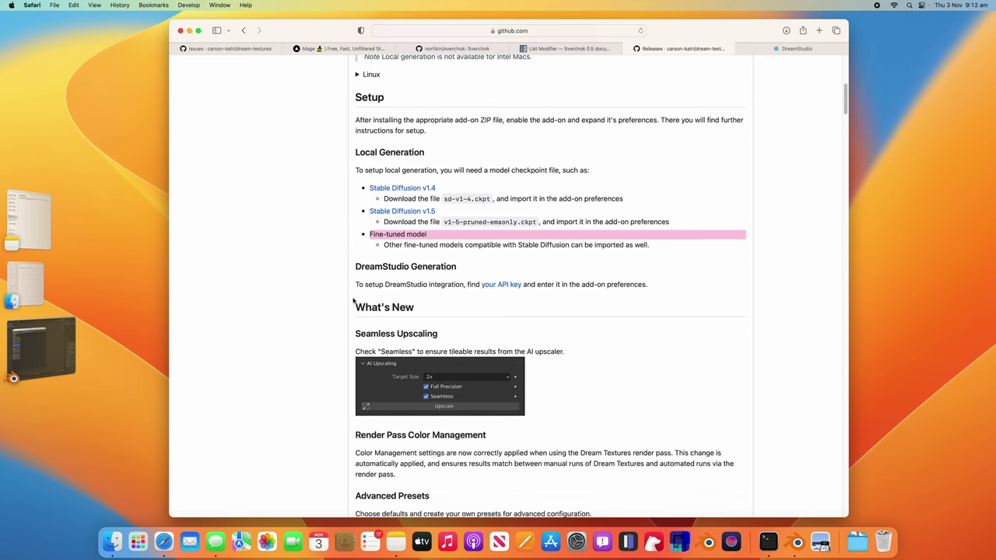
{"action": "scroll", "coordinate": [352, 300], "scroll_direction": "down", "scroll_amount": 1}
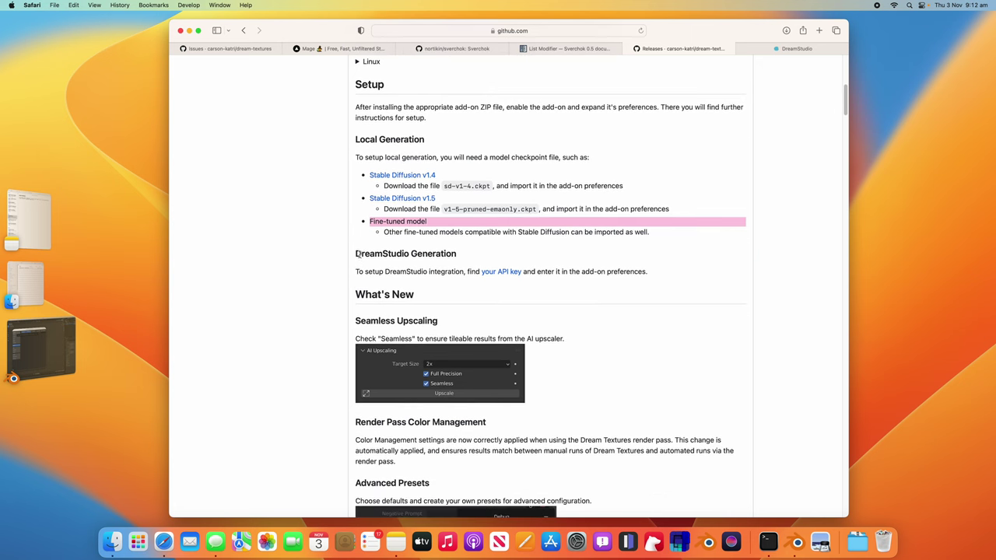
{"action": "left_click_drag", "start_coordinate": [356, 253], "coordinate": [409, 254]}
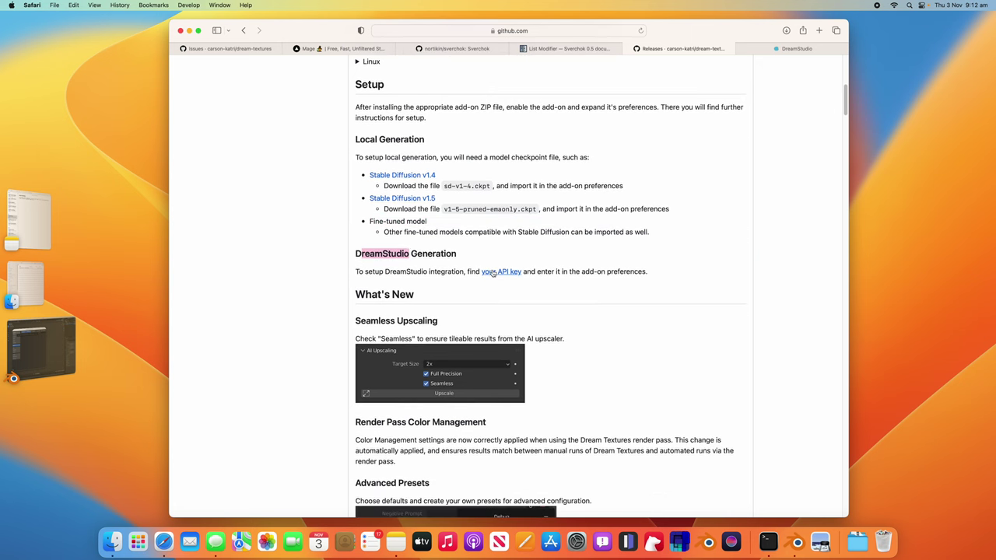
{"action": "scroll", "coordinate": [356, 296], "scroll_direction": "up", "scroll_amount": 4}
{"action": "scroll", "coordinate": [327, 330], "scroll_direction": "down", "scroll_amount": 10}
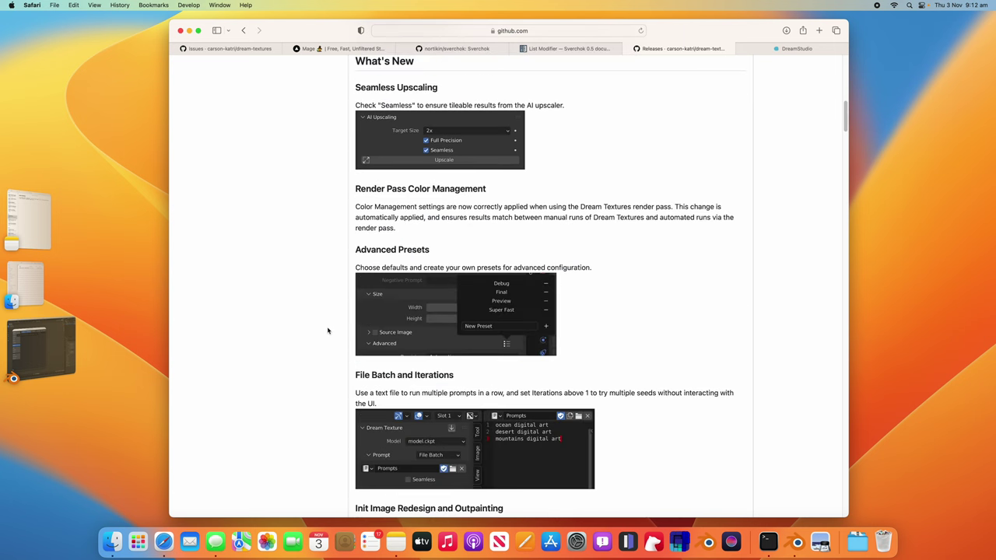
{"action": "scroll", "coordinate": [328, 329], "scroll_direction": "up", "scroll_amount": 7}
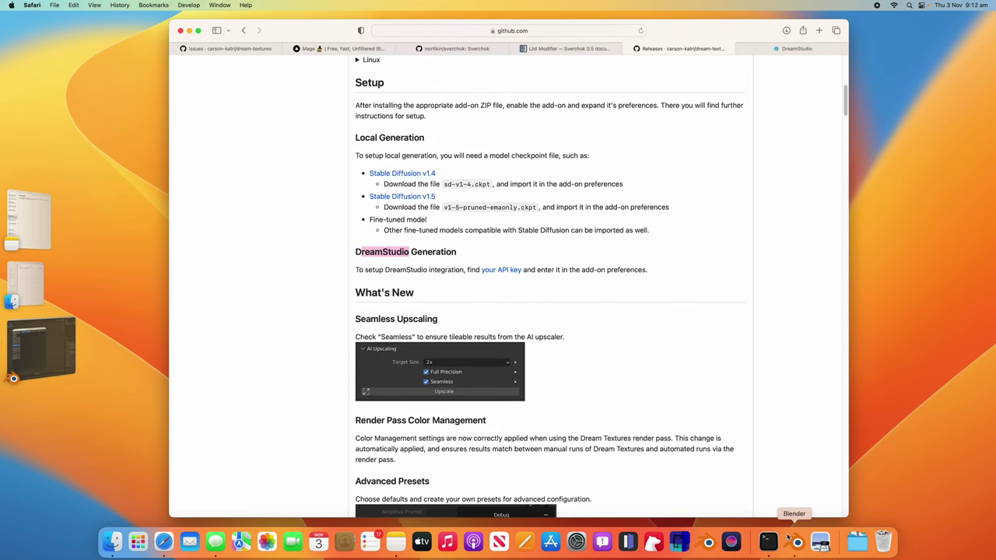
In Blender, close Preferences, then bring up and dismiss the splash screen over the cube.
{"action": "left_click", "coordinate": [795, 542]}
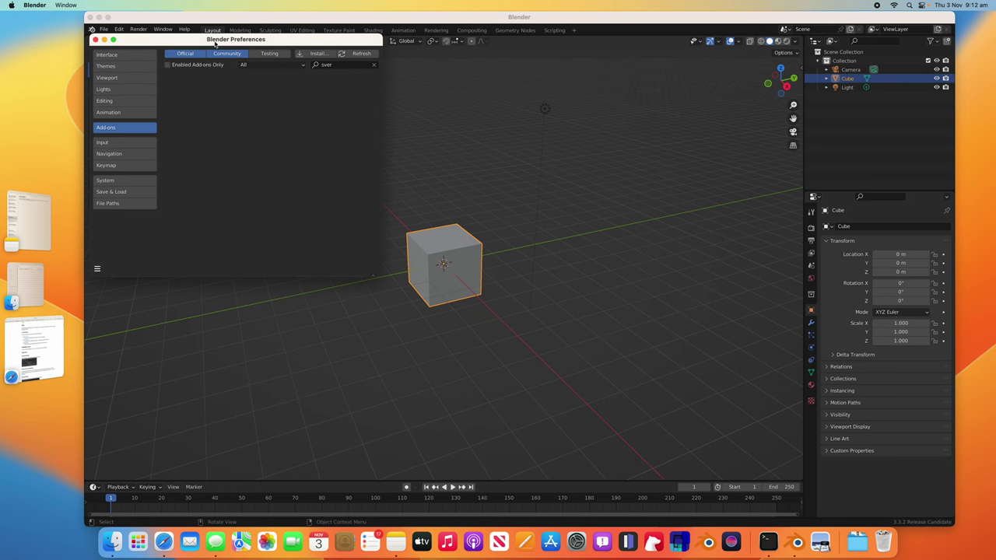
{"action": "left_click", "coordinate": [135, 44]}
{"action": "left_click", "coordinate": [92, 30]}
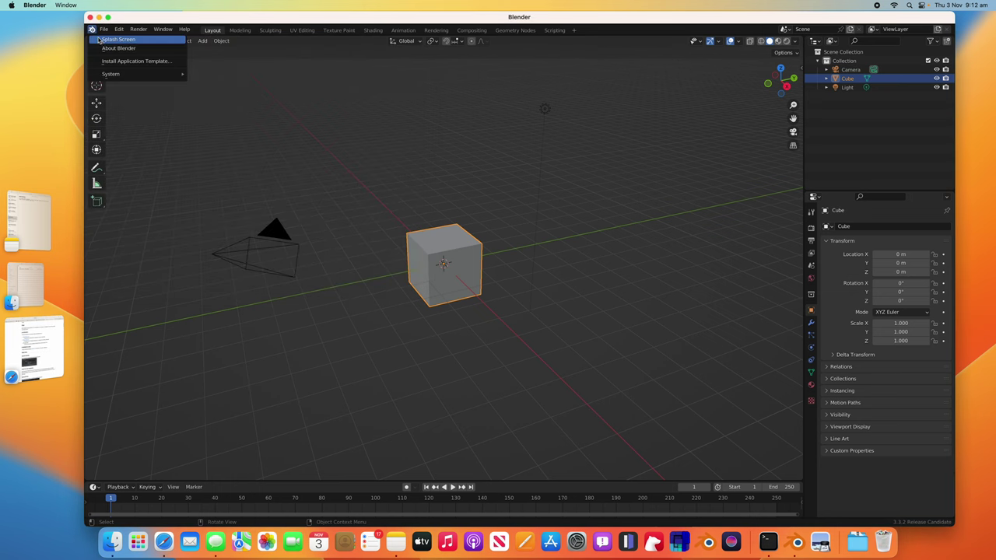
{"action": "left_click", "coordinate": [103, 39]}
{"action": "left_click", "coordinate": [585, 161]}
{"action": "middle_click_drag", "start_coordinate": [453, 191], "coordinate": [382, 162]}
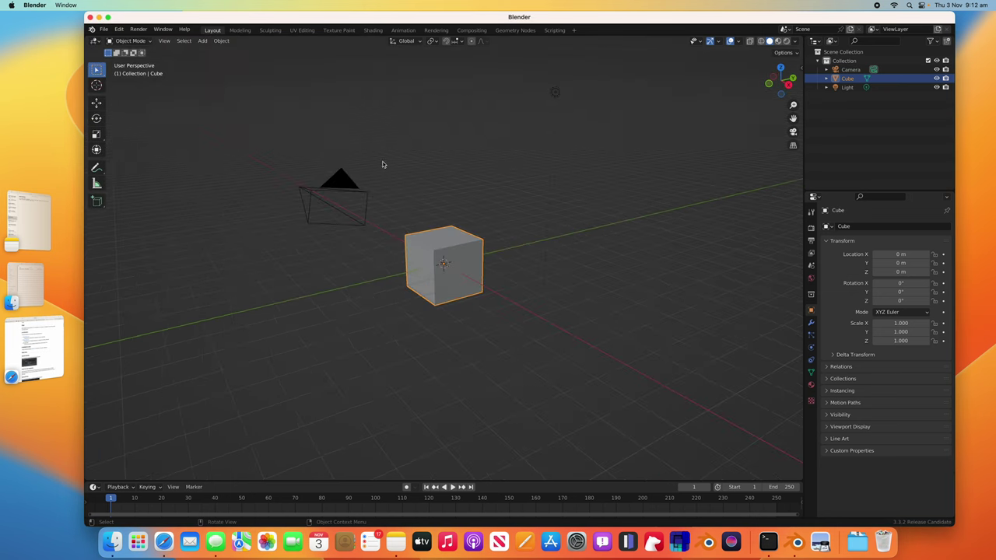
Download the 'Dream Textures for DreamStudio (Apple Silicon)' zip from the Choose Your Installation list.
{"action": "left_click", "coordinate": [56, 339]}
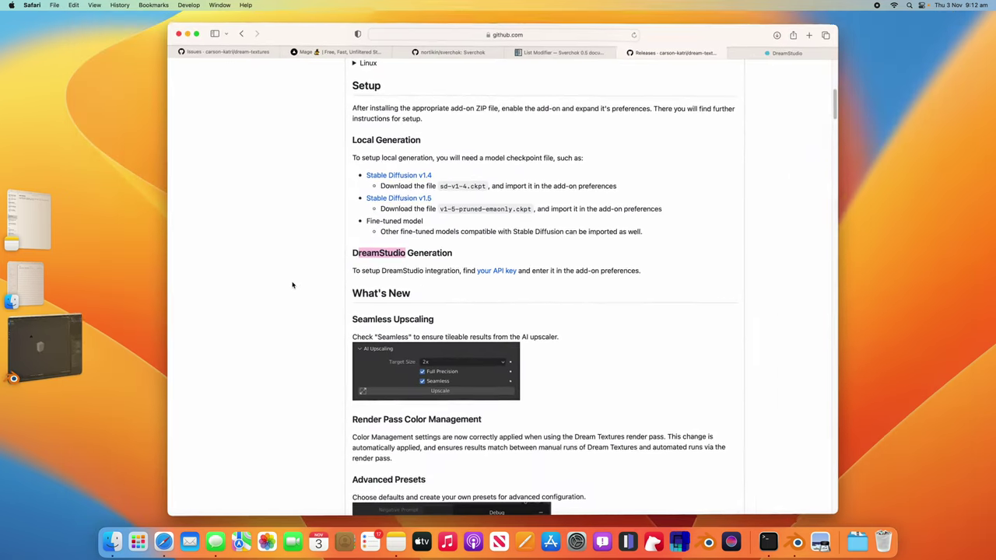
{"action": "scroll", "coordinate": [345, 265], "scroll_direction": "up", "scroll_amount": 5}
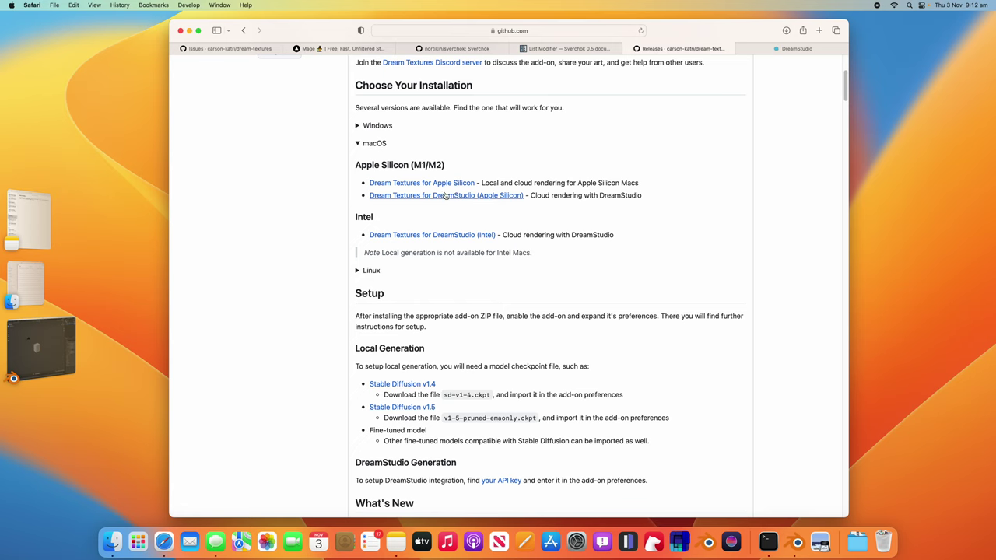
{"action": "left_click", "coordinate": [451, 196]}
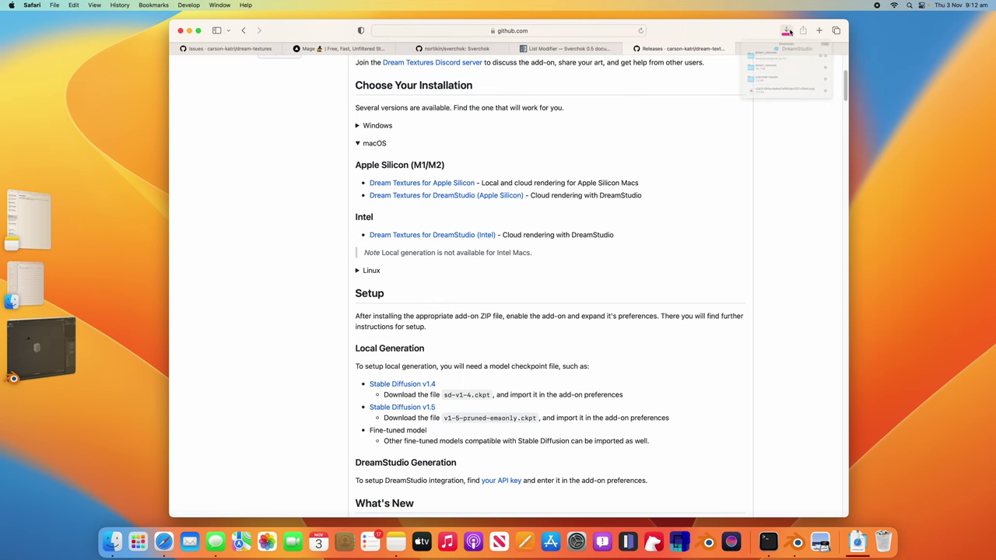
Permanently delete the timestamped duplicate zip from the Bin.
{"action": "left_click", "coordinate": [864, 76]}
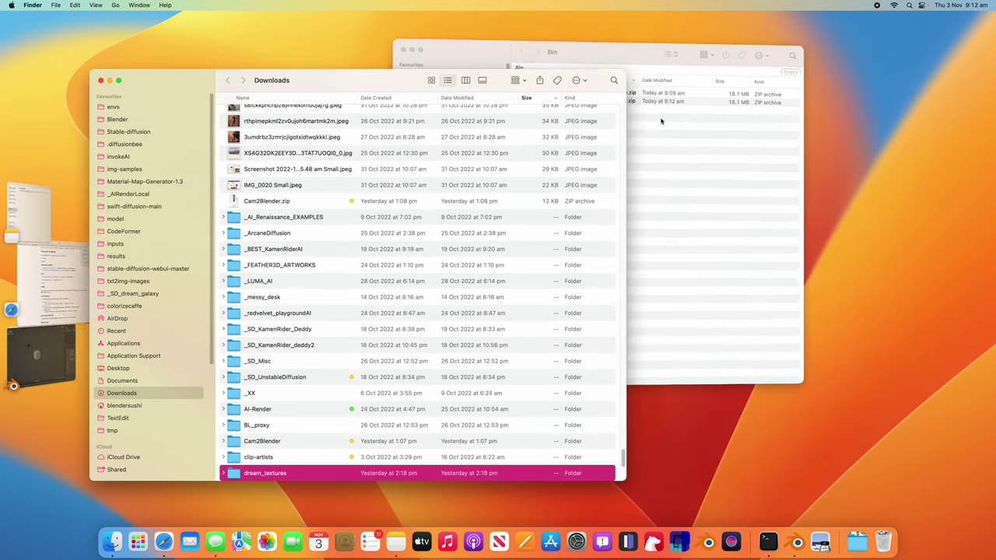
{"action": "left_click", "coordinate": [522, 52]}
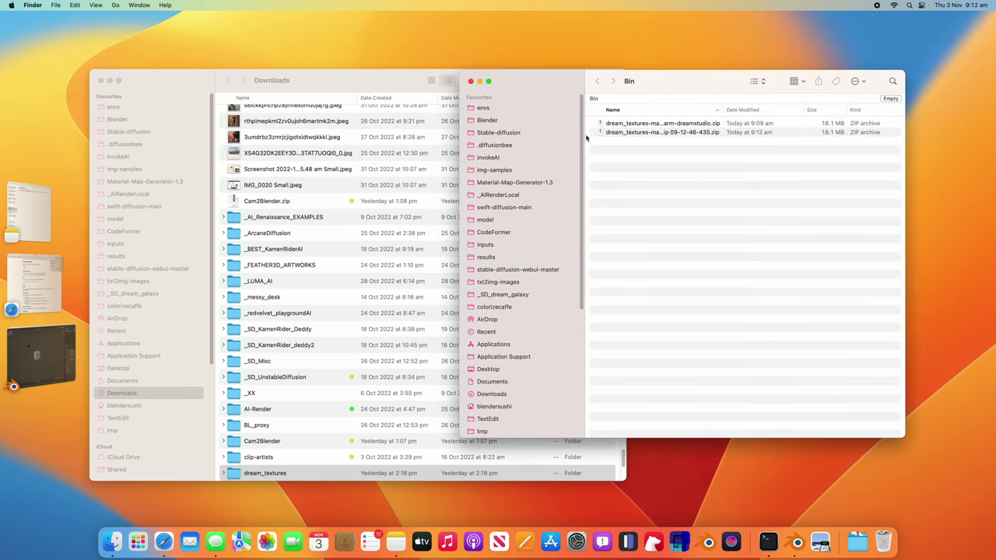
{"action": "double_click", "coordinate": [904, 437]}
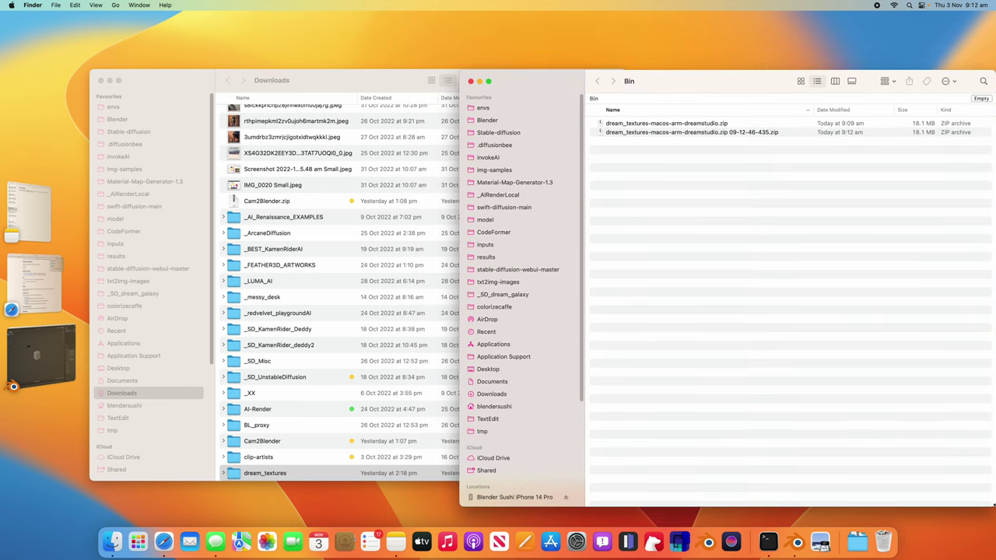
{"action": "right_click", "coordinate": [722, 132]}
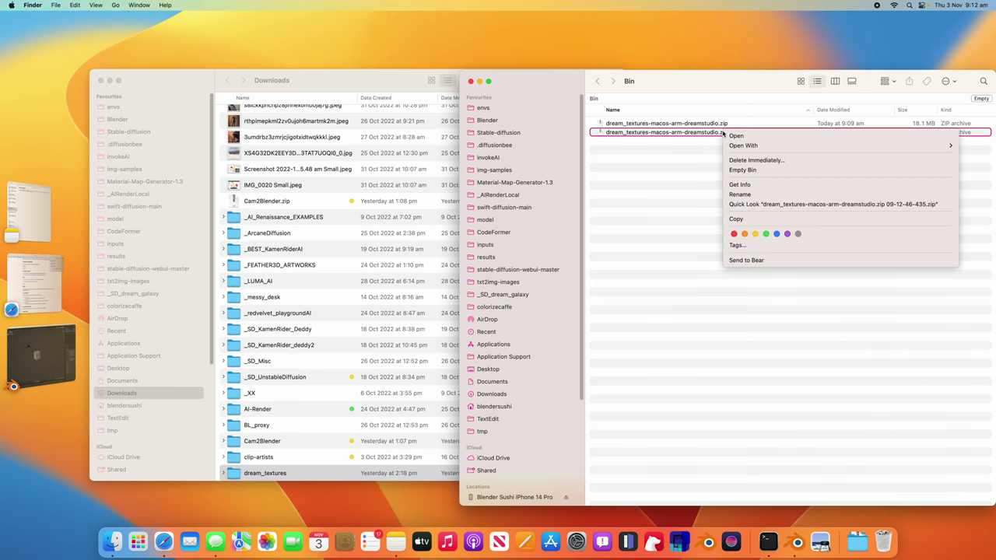
{"action": "left_click", "coordinate": [733, 160]}
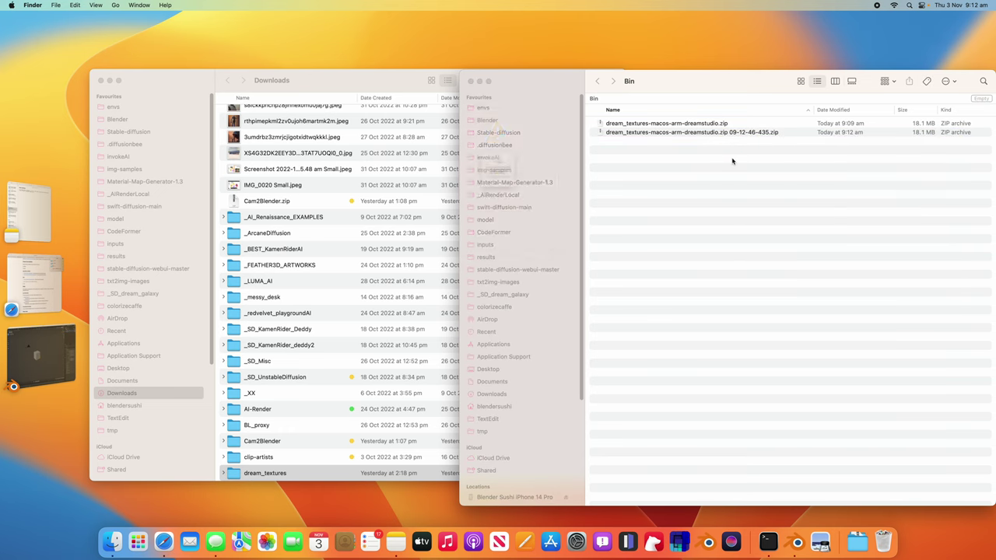
{"action": "left_click", "coordinate": [548, 214]}
Sort Downloads by Date Created, move dream_textures-macos-arm-dreamstudio.zip back into it, and close Bin.
{"action": "left_click", "coordinate": [334, 231]}
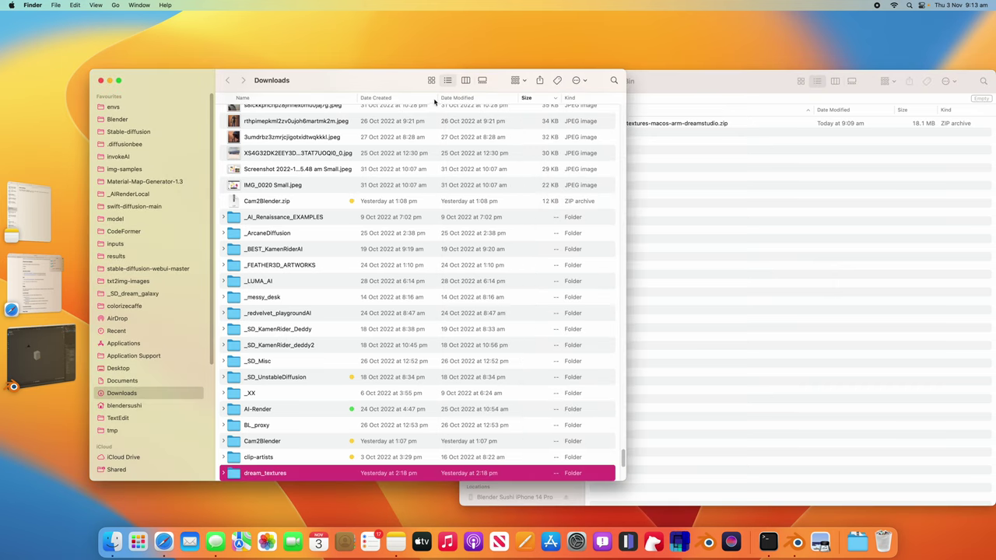
{"action": "left_click", "coordinate": [375, 97]}
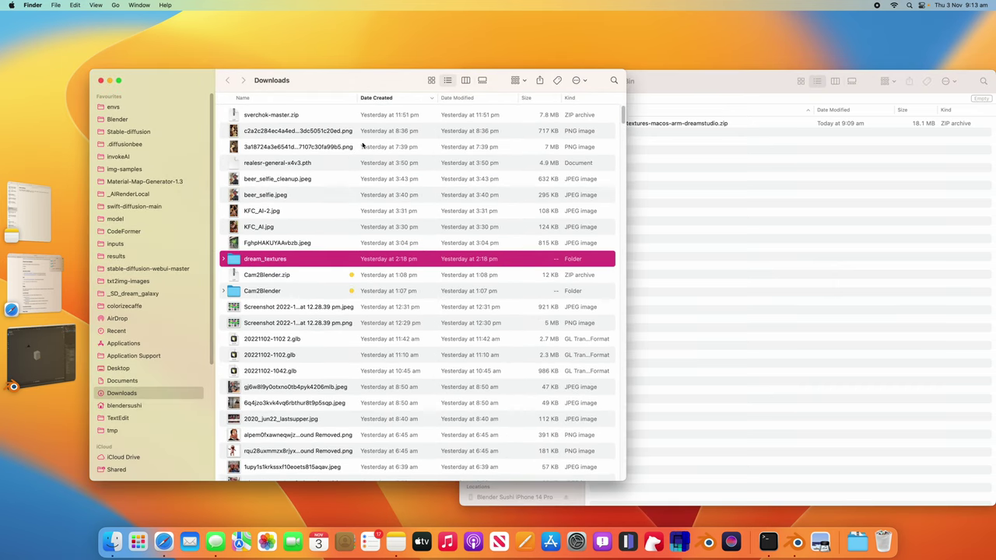
{"action": "left_click_drag", "start_coordinate": [704, 125], "coordinate": [444, 150]}
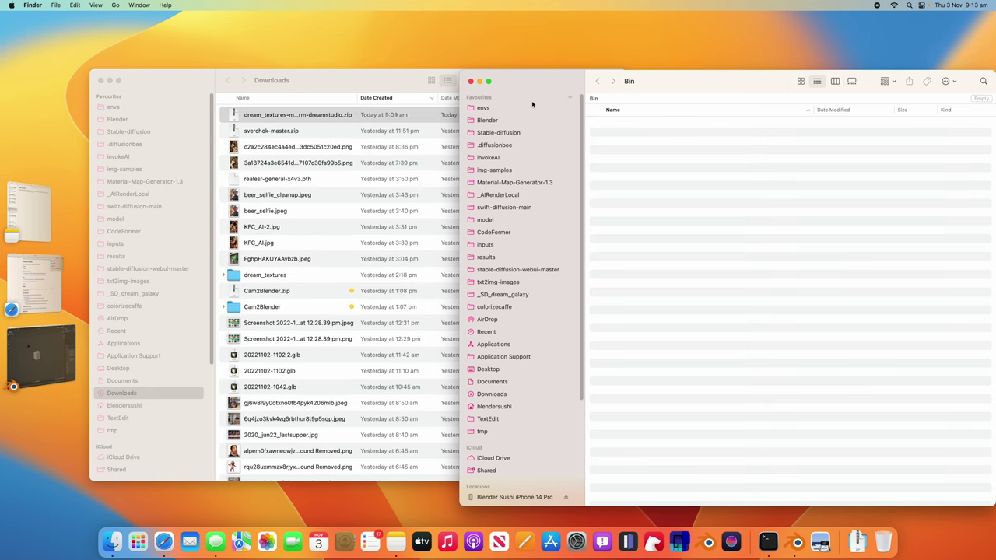
{"action": "left_click", "coordinate": [470, 82]}
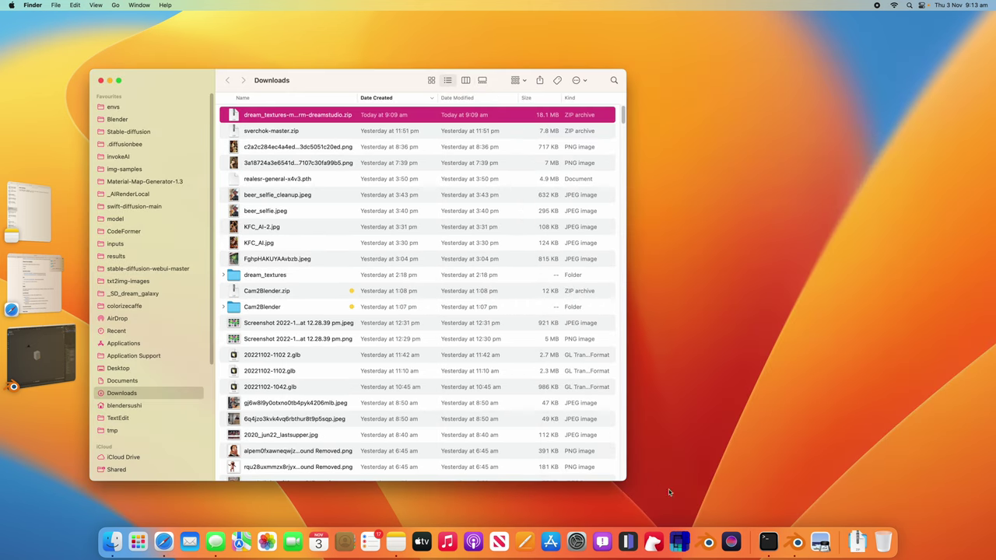
Install the add-on from dream_textures-macos-arm-dreamstudio.zip in Downloads via Preferences > Add-ons.
{"action": "left_click", "coordinate": [797, 542]}
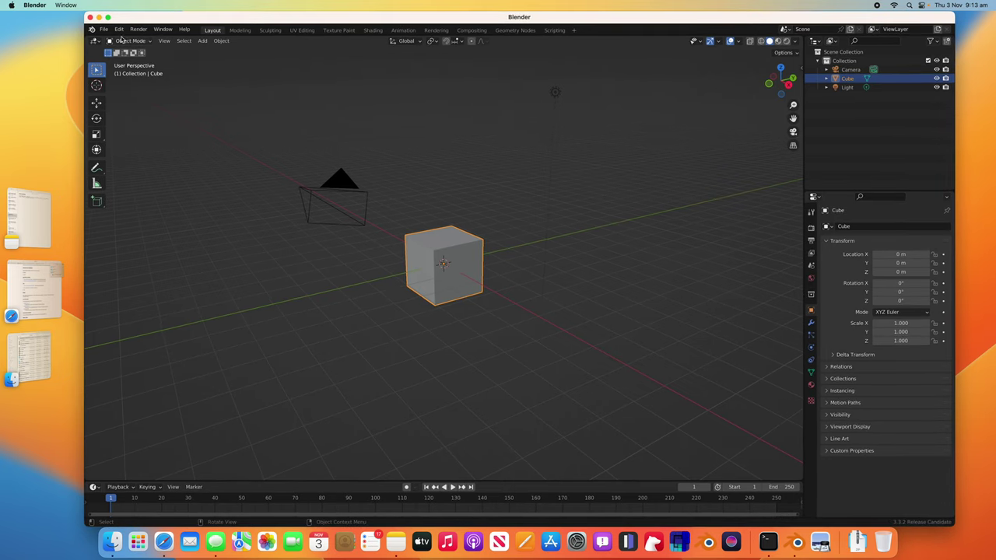
{"action": "left_click", "coordinate": [119, 29]}
{"action": "left_click", "coordinate": [140, 153]}
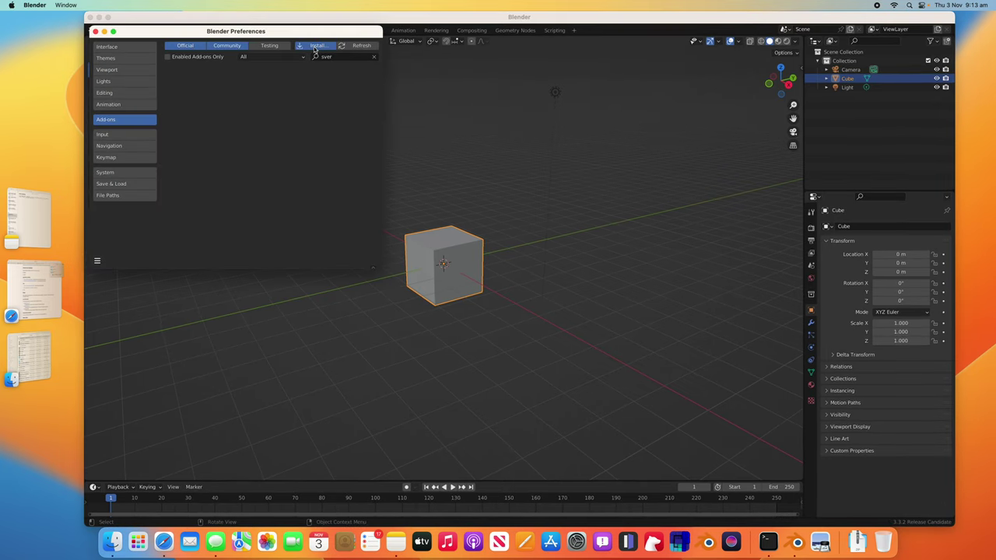
{"action": "left_click", "coordinate": [315, 48]}
{"action": "double_click", "coordinate": [311, 58]}
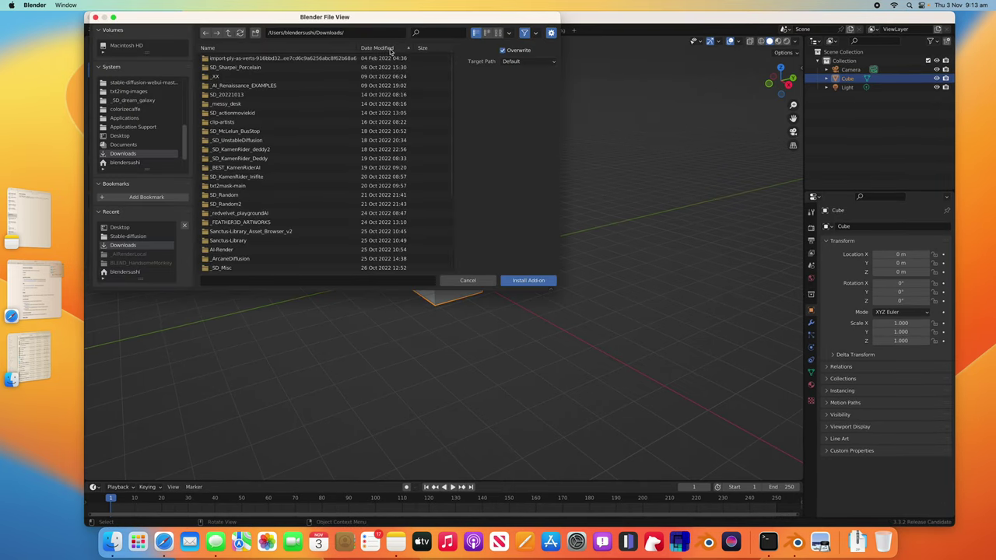
{"action": "scroll", "coordinate": [378, 233], "scroll_direction": "down", "scroll_amount": 5}
{"action": "left_click", "coordinate": [246, 266]}
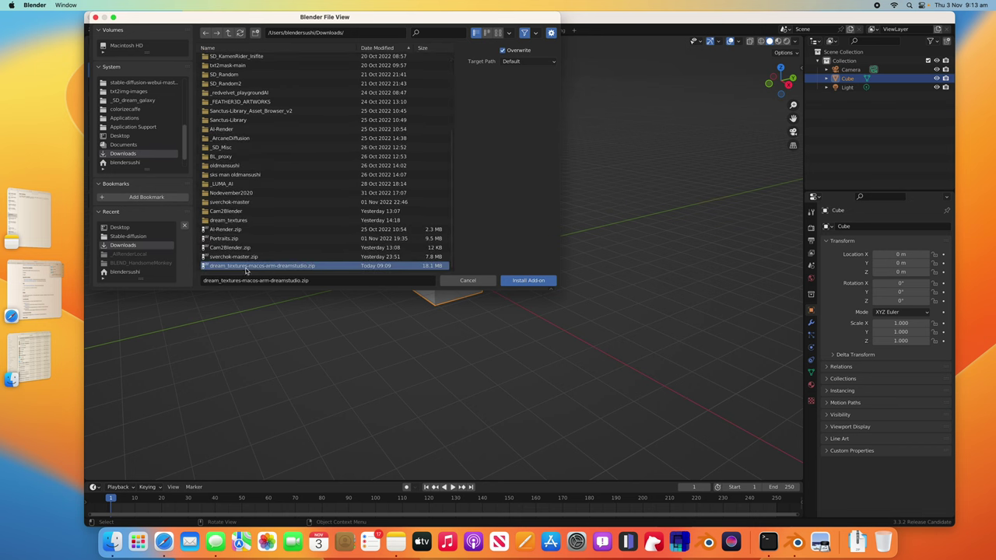
{"action": "left_click", "coordinate": [514, 280]}
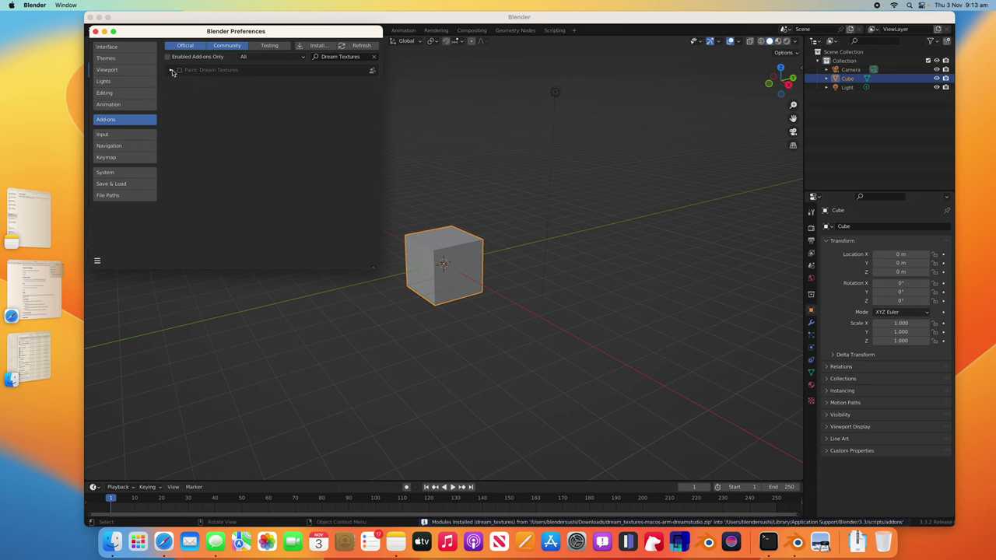
Enable Dream Textures 0.0.8 and open DreamStudio's API key page via Find Your Key.
{"action": "left_click", "coordinate": [171, 70]}
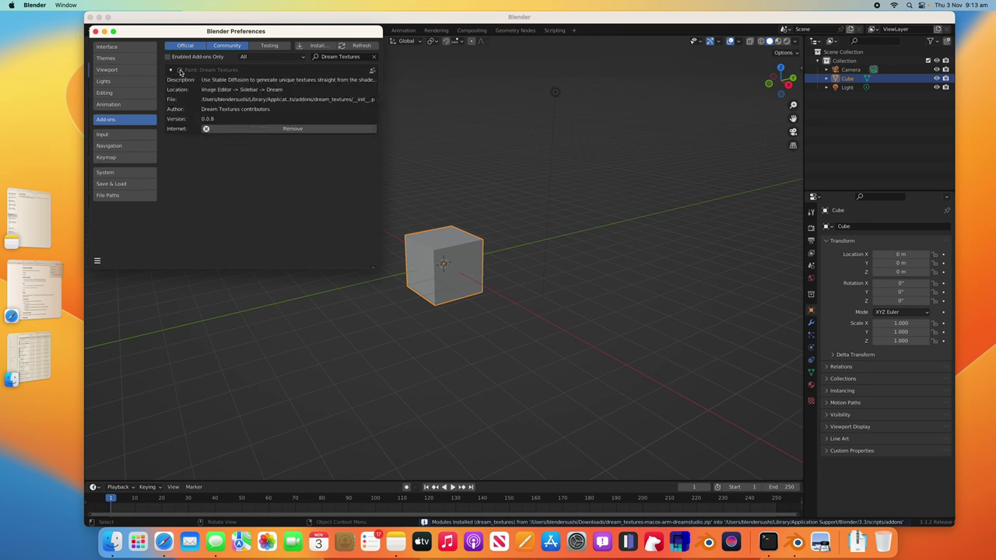
{"action": "left_click", "coordinate": [180, 71]}
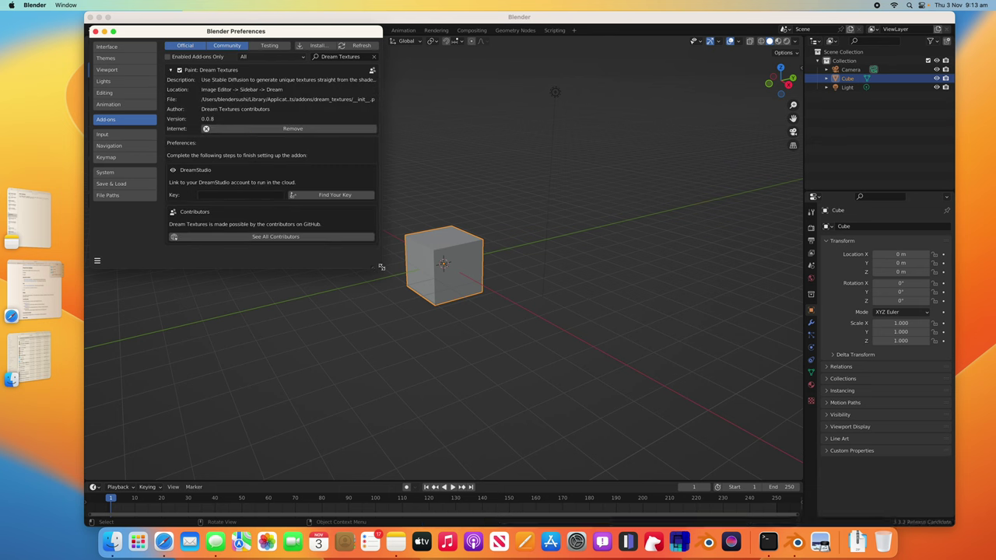
{"action": "left_click_drag", "start_coordinate": [381, 267], "coordinate": [412, 337]}
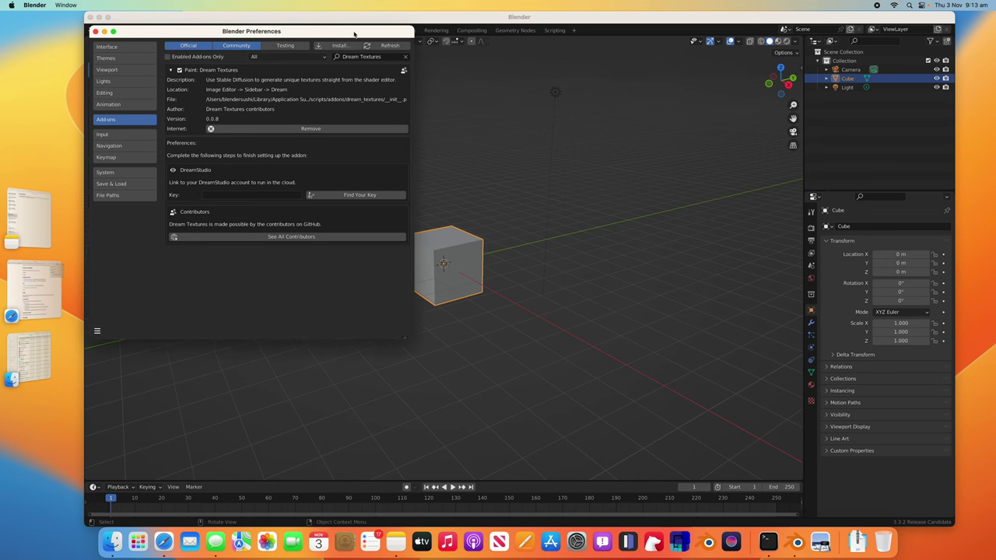
{"action": "left_click_drag", "start_coordinate": [354, 33], "coordinate": [465, 56]}
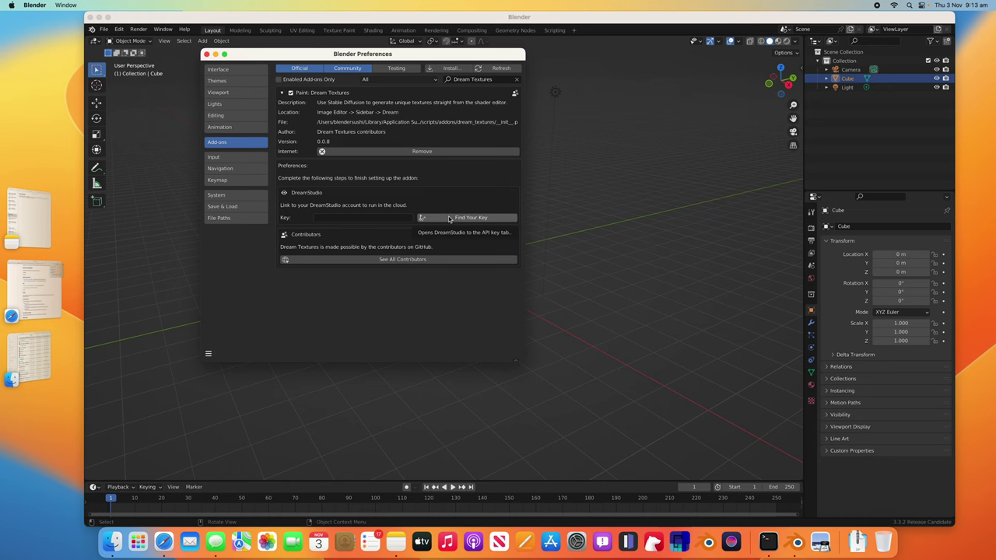
{"action": "left_click", "coordinate": [449, 218]}
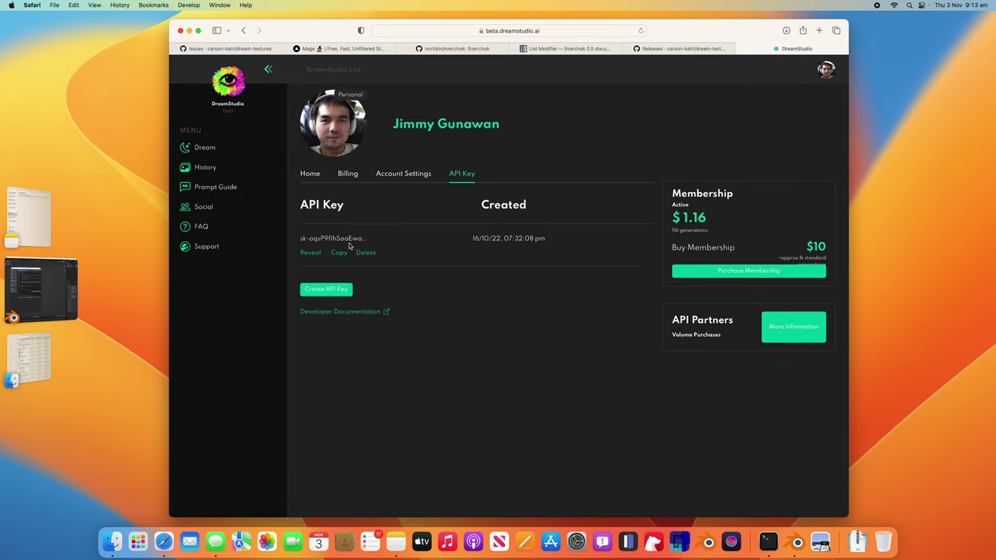
Copy the DreamStudio API key and return to the Dream Textures Key field in Blender.
{"action": "left_click", "coordinate": [340, 254]}
{"action": "key", "text": "super+Tab"}
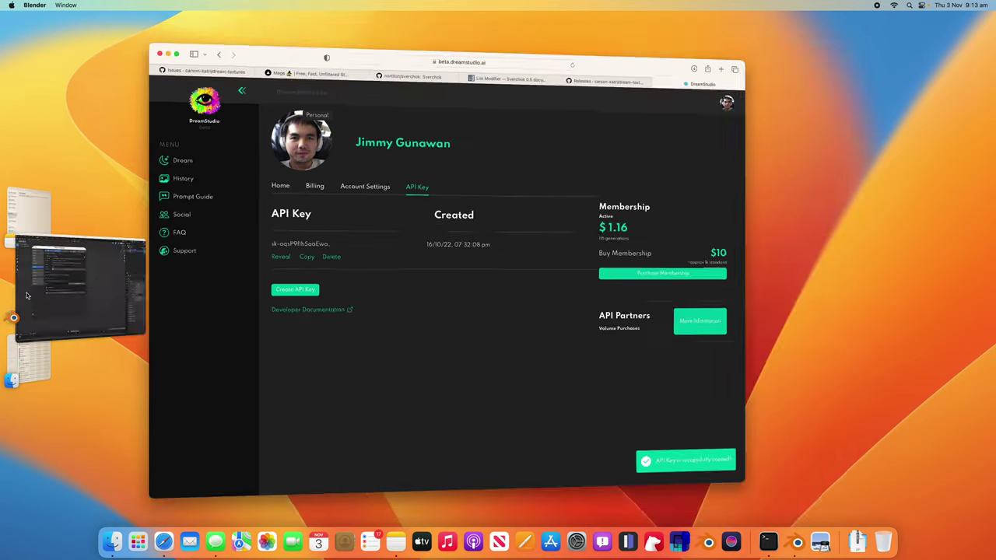
{"action": "left_click", "coordinate": [336, 217]}
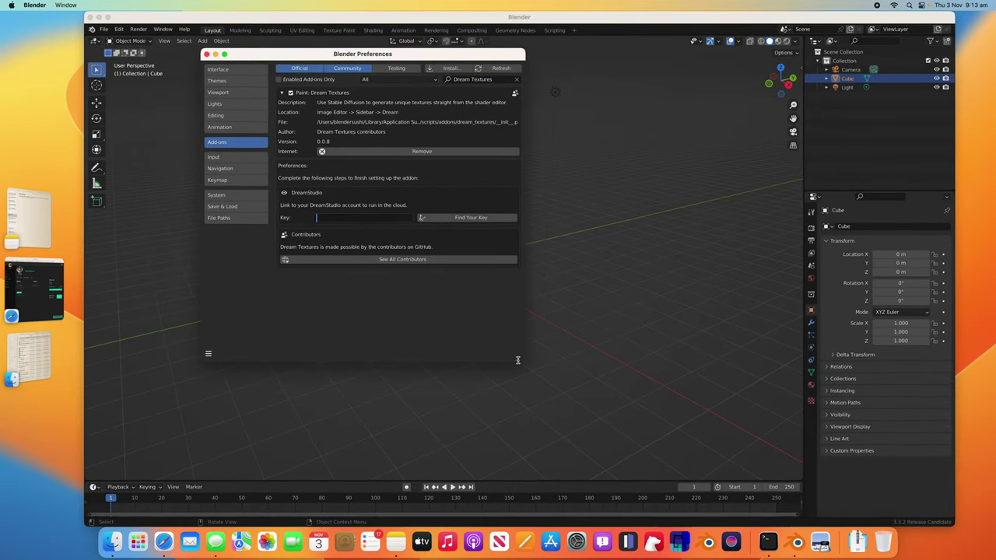
Paste the DreamStudio API key into the Dream Textures Key field and confirm it.
{"action": "left_click_drag", "start_coordinate": [521, 361], "coordinate": [336, 357]}
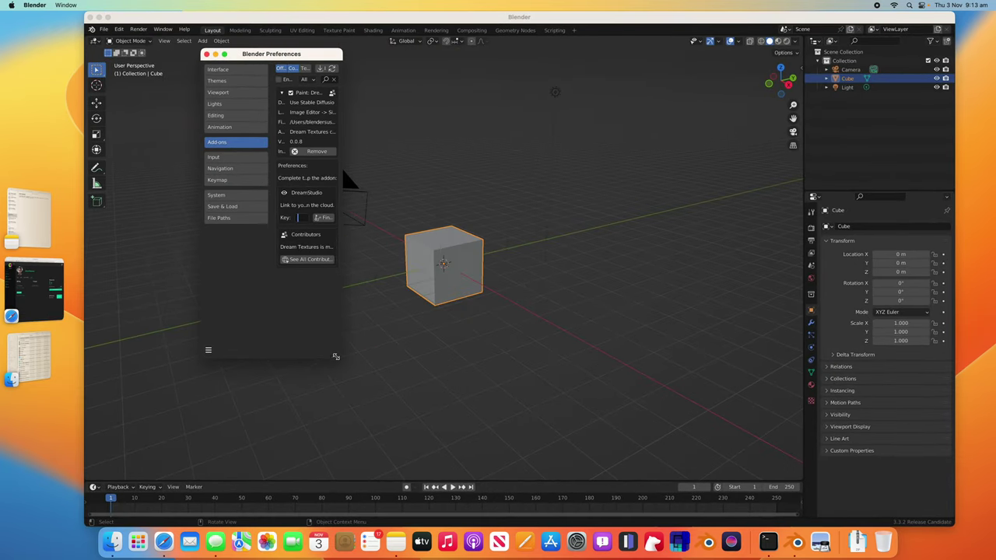
{"action": "left_click", "coordinate": [299, 218]}
{"action": "key", "text": "super+v"}
{"action": "key", "text": "Return"}
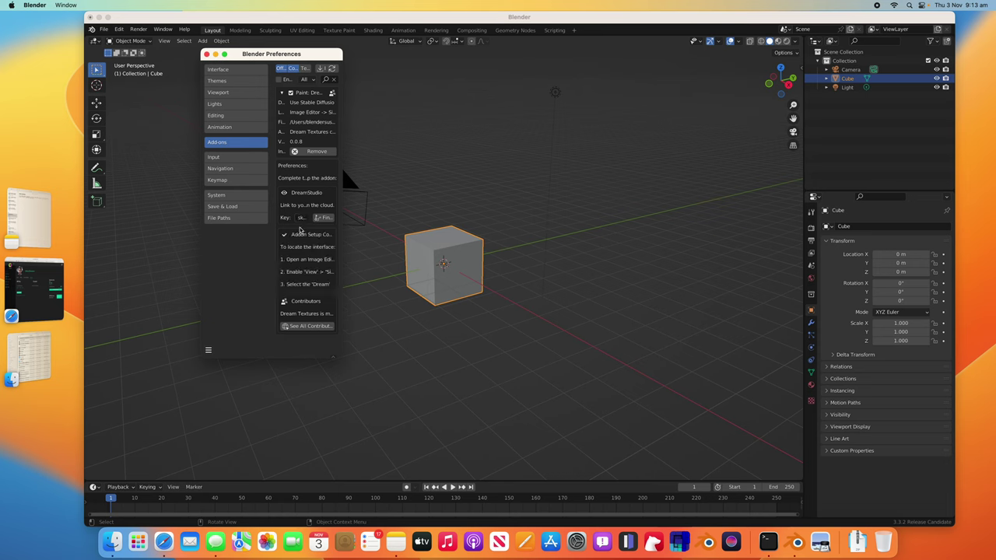
Save the preferences and close the Preferences window.
{"action": "left_click", "coordinate": [208, 350]}
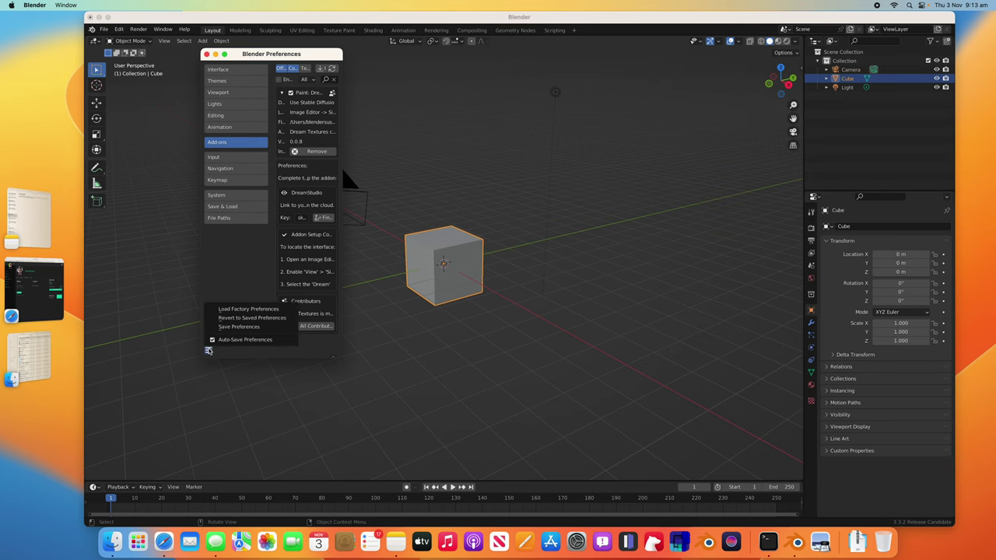
{"action": "left_click", "coordinate": [221, 329]}
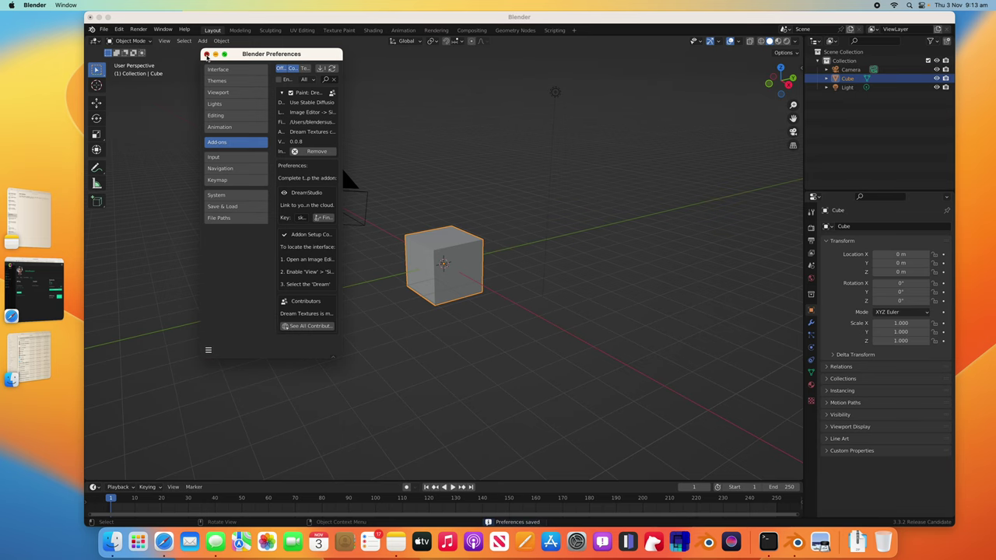
{"action": "left_click", "coordinate": [206, 54]}
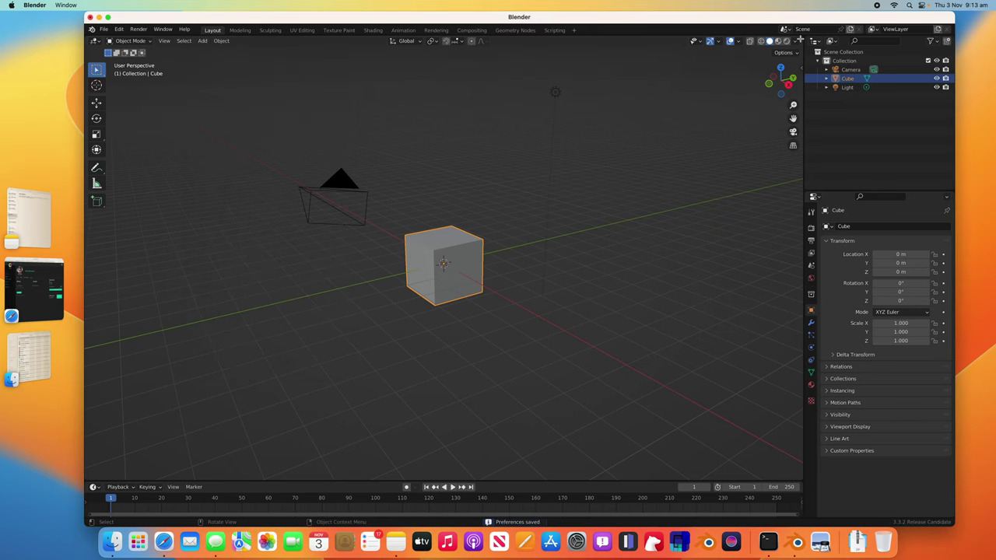
Split the viewport, make the top area an Image Editor, and show a widened Dream sidebar tab.
{"action": "left_click_drag", "start_coordinate": [799, 39], "coordinate": [797, 348]}
{"action": "left_click", "coordinate": [95, 40]}
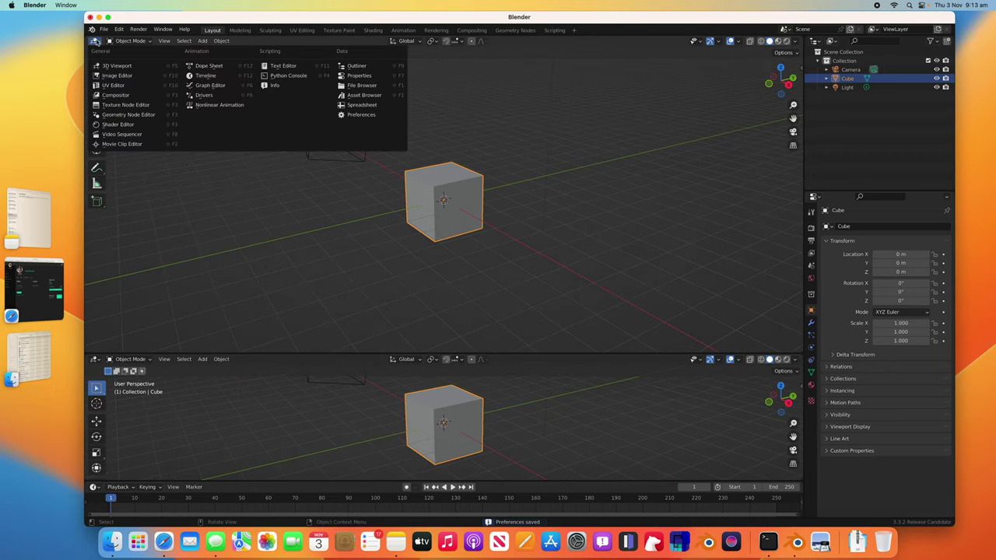
{"action": "left_click", "coordinate": [116, 78]}
{"action": "left_click", "coordinate": [795, 56]}
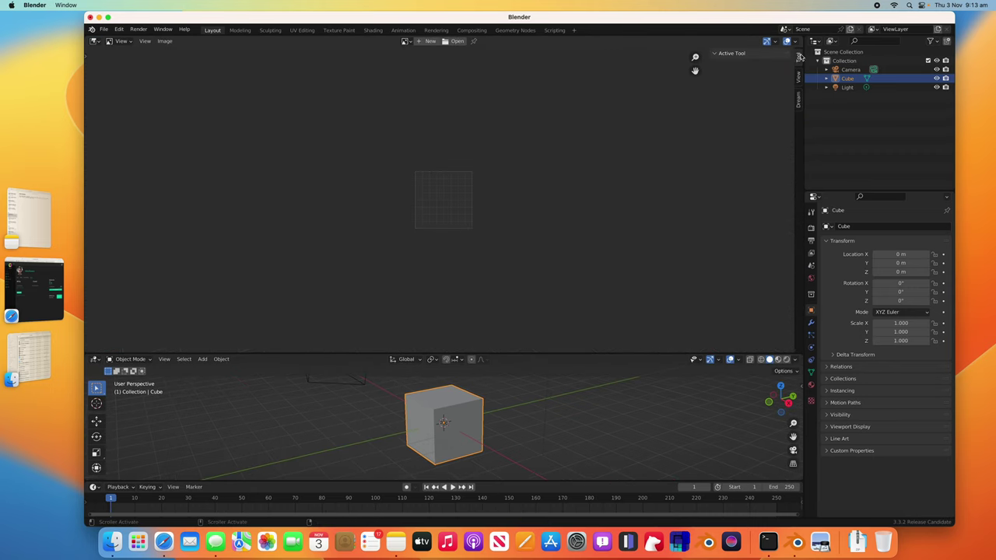
{"action": "left_click", "coordinate": [793, 100]}
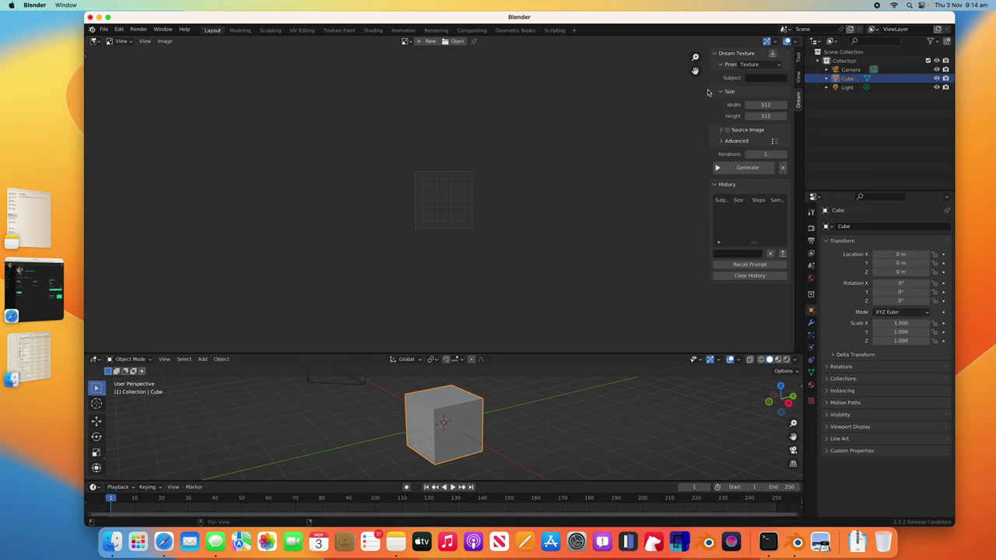
{"action": "left_click_drag", "start_coordinate": [709, 90], "coordinate": [502, 74]}
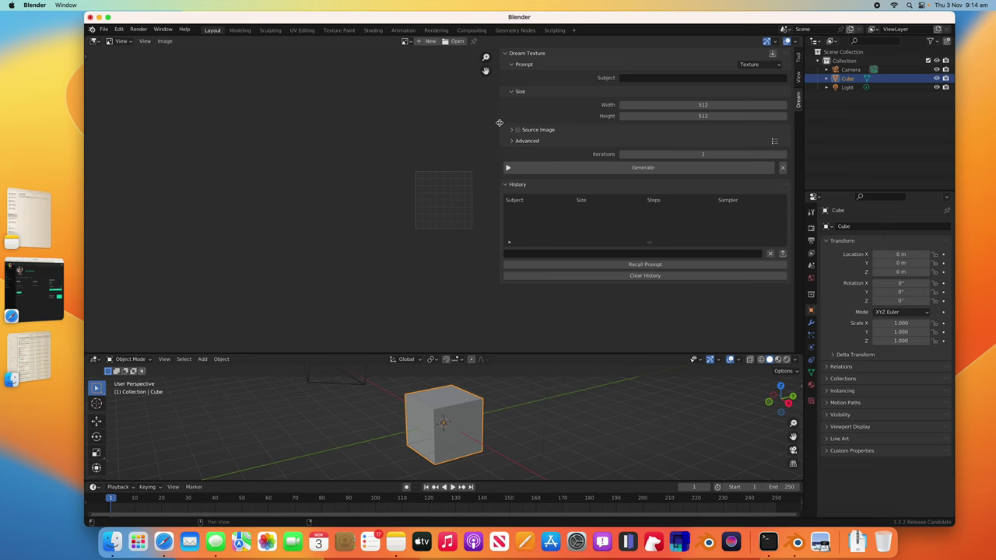
{"action": "left_click_drag", "start_coordinate": [498, 123], "coordinate": [455, 122]}
Enter a Subject prompt and generate, then change 'kid' to 'robot' and generate again.
{"action": "left_click", "coordinate": [613, 79]}
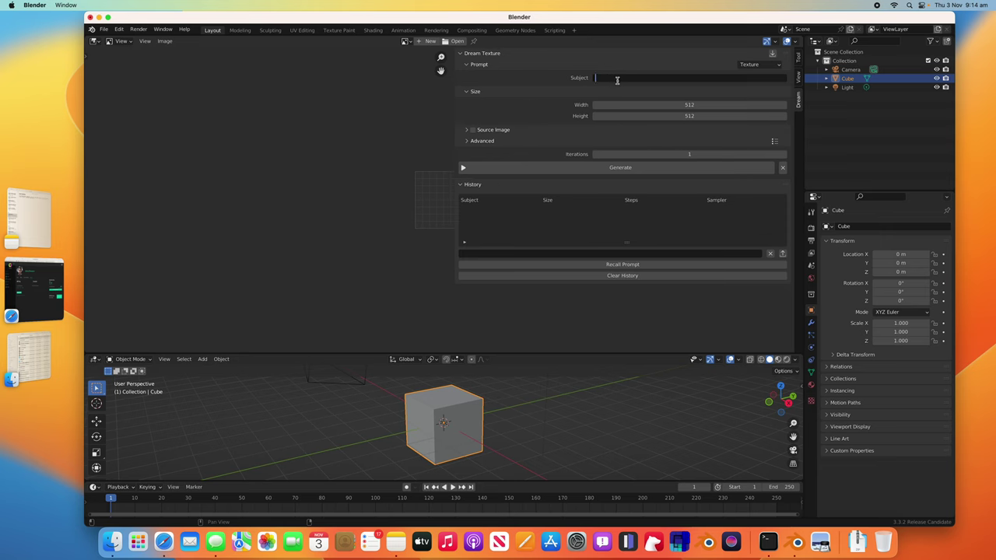
{"action": "type", "text": "a"}
{"action": "left_click", "coordinate": [620, 168]}
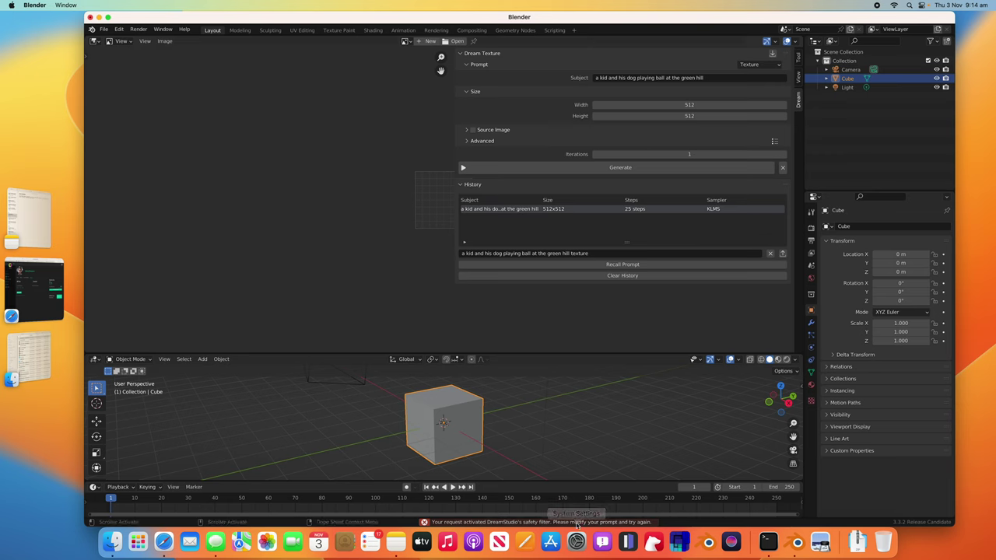
{"action": "left_click", "coordinate": [605, 79]}
{"action": "double_click", "coordinate": [605, 79]}
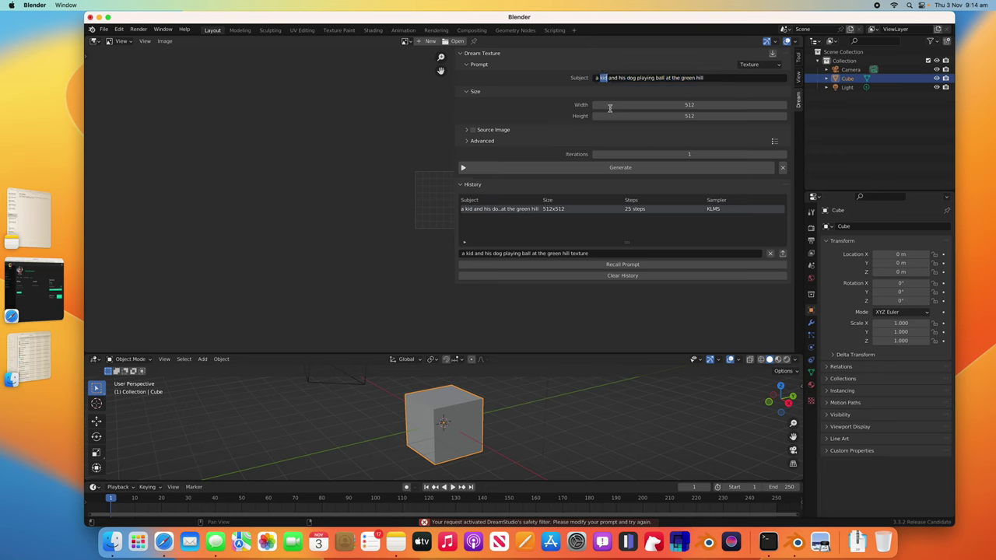
{"action": "type", "text": "robot"}
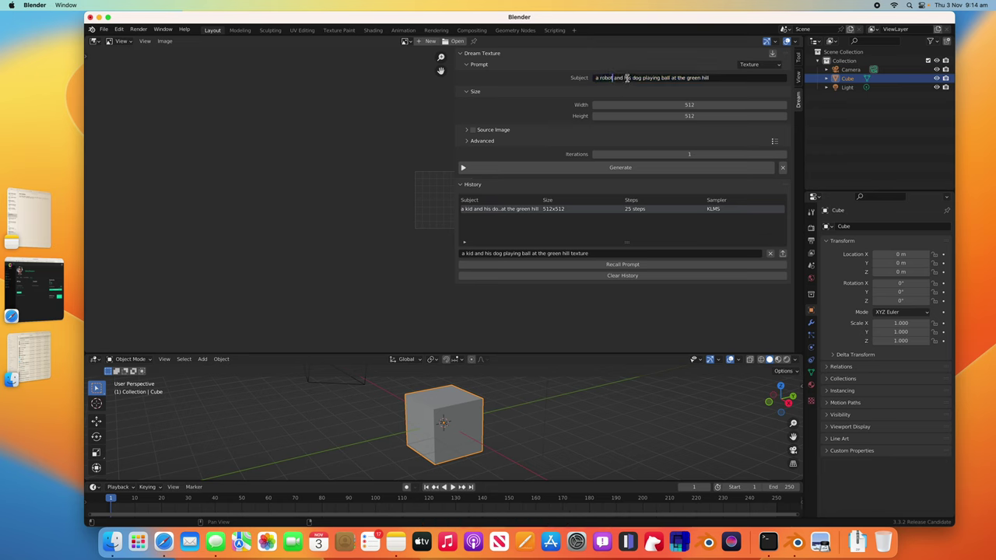
{"action": "left_click", "coordinate": [624, 167]}
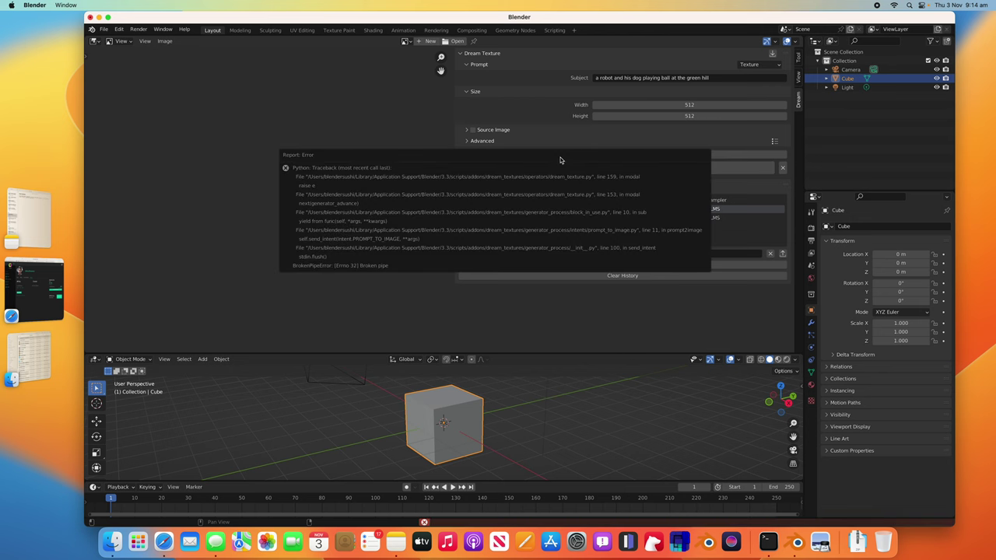
Remove 'and his dog' and insert 'a soccer' so Subject reads 'a robot playing a soccer ball at the green hill'.
{"action": "left_click", "coordinate": [628, 79]}
{"action": "key", "text": "Escape"}
{"action": "left_click_drag", "start_coordinate": [614, 78], "coordinate": [635, 78]}
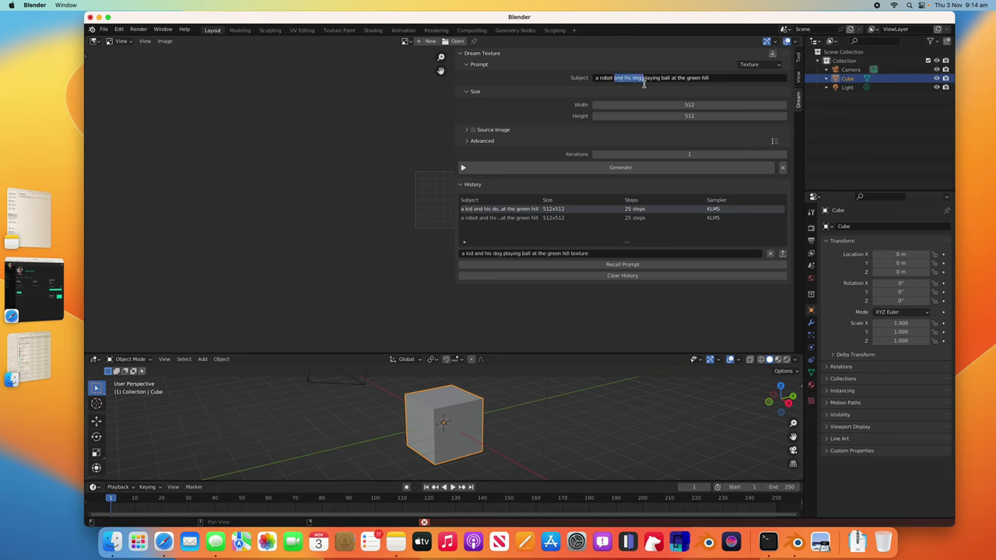
{"action": "key", "text": "BackSpace"}
{"action": "left_click", "coordinate": [638, 80]}
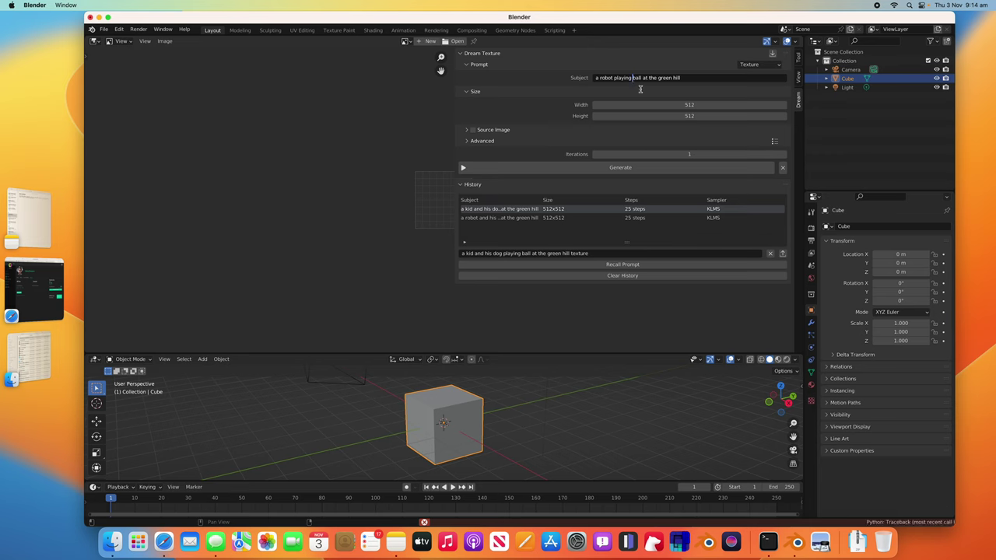
{"action": "type", "text": "a scobber"}
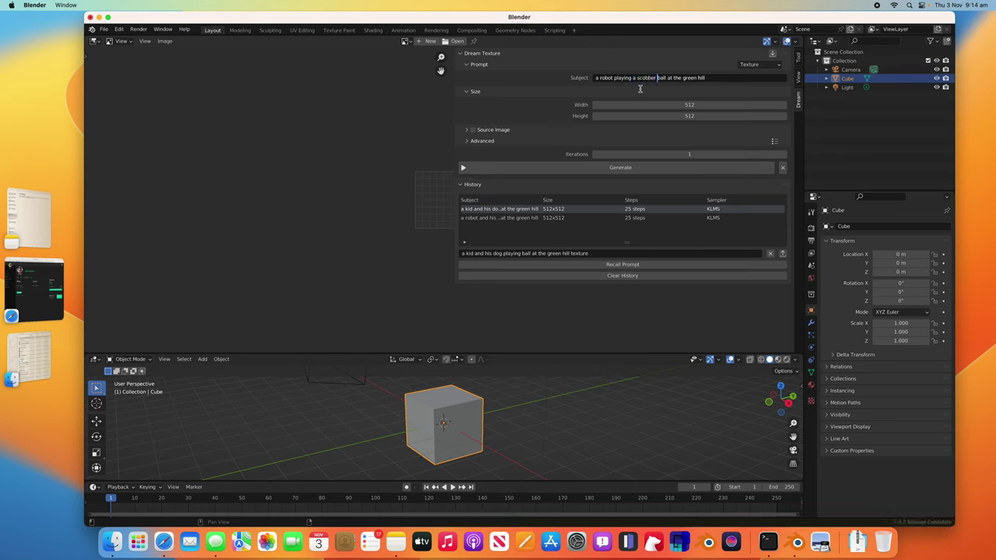
{"action": "key", "text": "BackSpace"}
{"action": "key", "text": "BackSpace"}
{"action": "key", "text": "BackSpace"}
{"action": "key", "text": "BackSpace"}
{"action": "key", "text": "BackSpace"}
{"action": "key", "text": "BackSpace"}
{"action": "key", "text": "BackSpace"}
{"action": "type", "text": "occer"}
{"action": "key", "text": "Return"}
Switch the prompt preset to Photography and generate an image.
{"action": "left_click", "coordinate": [747, 64]}
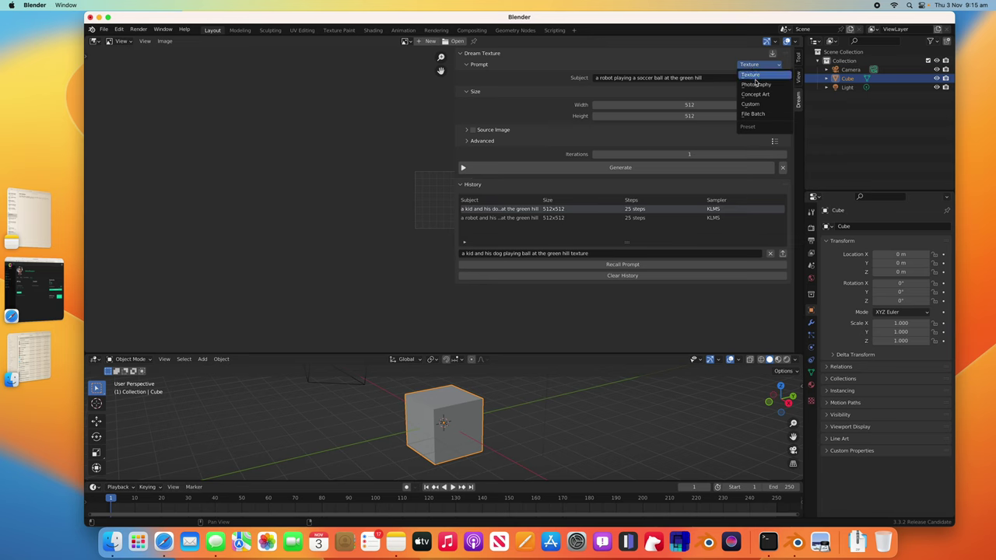
{"action": "left_click", "coordinate": [755, 84]}
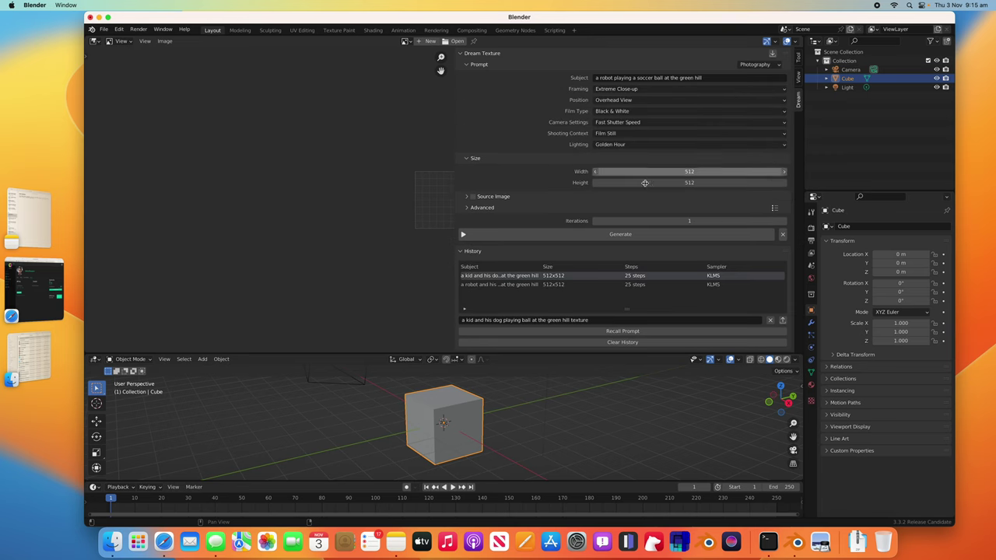
{"action": "left_click", "coordinate": [599, 234]}
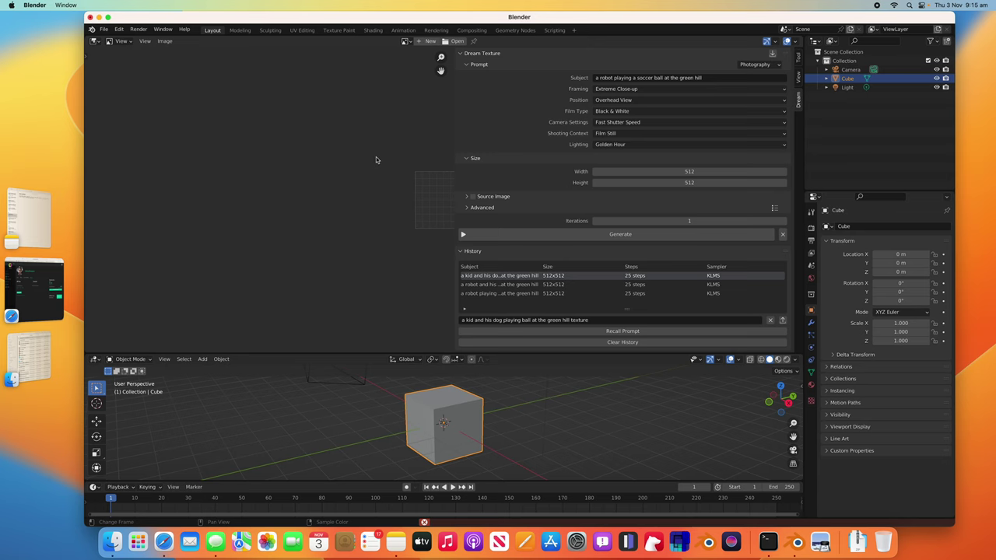
Clear all three Dream Texture History entries and bring up the save dialog.
{"action": "left_click", "coordinate": [770, 320]}
{"action": "left_click", "coordinate": [770, 320]}
{"action": "left_click", "coordinate": [770, 320]}
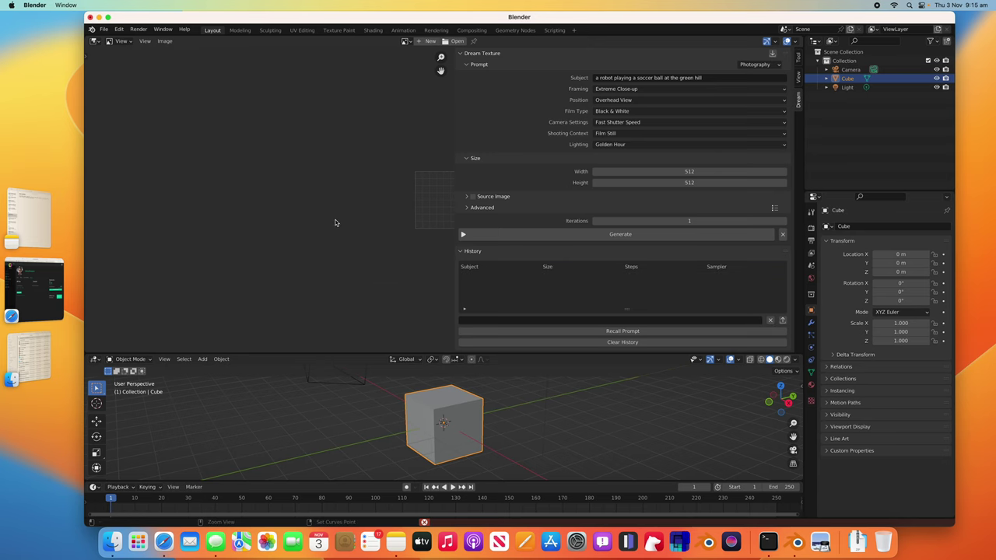
{"action": "key", "text": "super+s"}
{"action": "left_click", "coordinate": [412, 399]}
{"action": "double_click", "coordinate": [412, 399]}
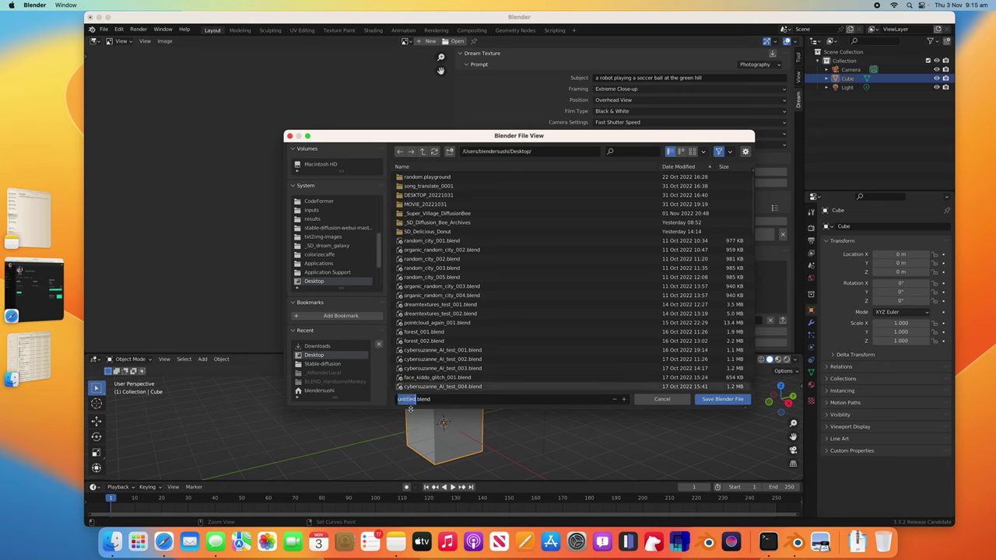
{"action": "type", "text": "test_dream_001"}
{"action": "left_click", "coordinate": [722, 399]}
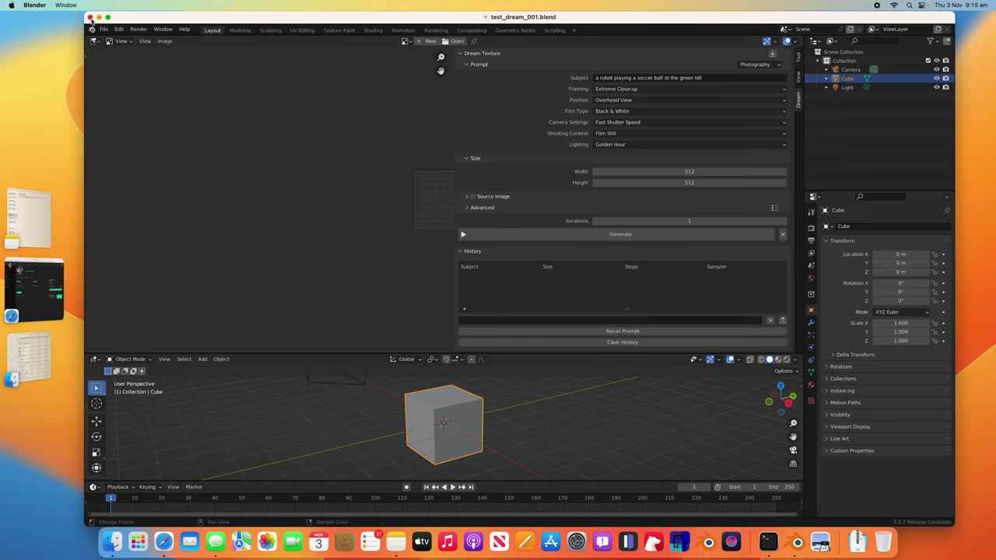
Close the test_dream_001 window, relaunch Blender from the Dock, and close the release-candidate window.
{"action": "left_click", "coordinate": [91, 16]}
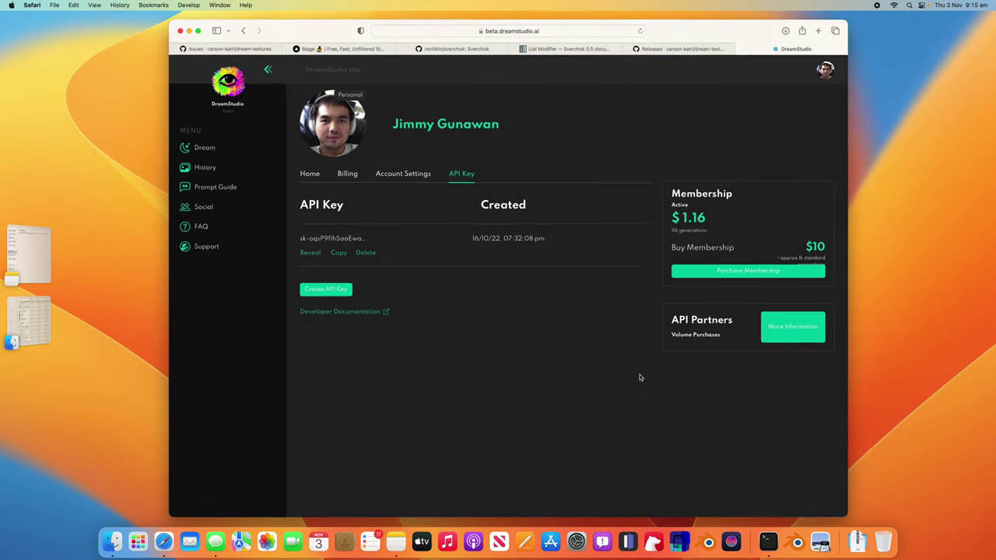
{"action": "left_click", "coordinate": [797, 542]}
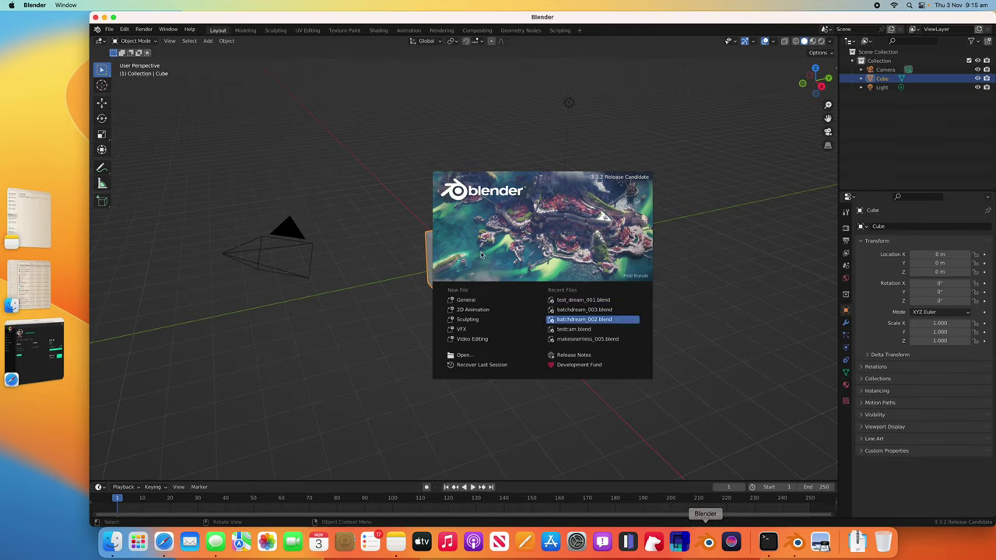
{"action": "left_click", "coordinate": [94, 17]}
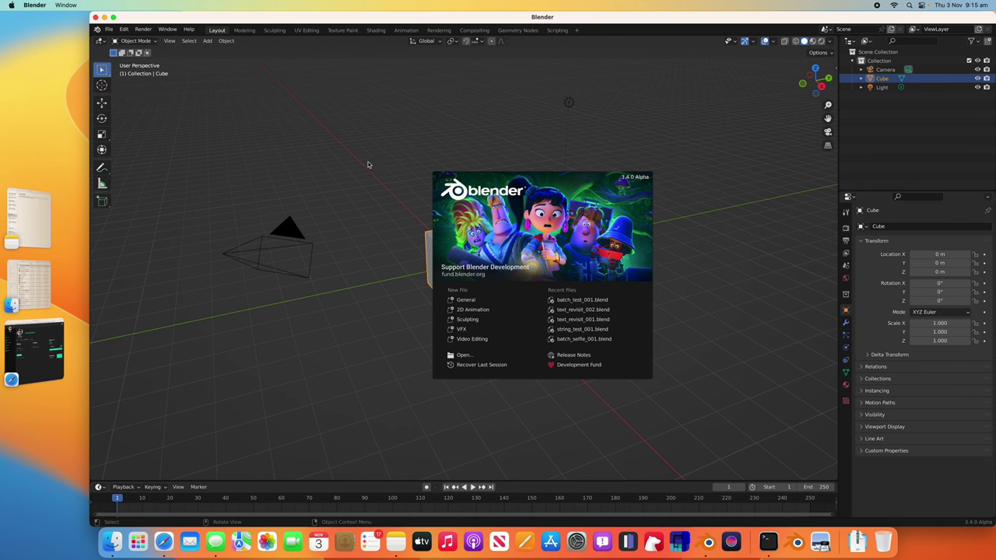
Find Dream Textures under Add-ons by searching 'drea', and expand it to view its dependencies and sd-v1-5 weights.
{"action": "left_click", "coordinate": [392, 127]}
{"action": "left_click", "coordinate": [124, 30]}
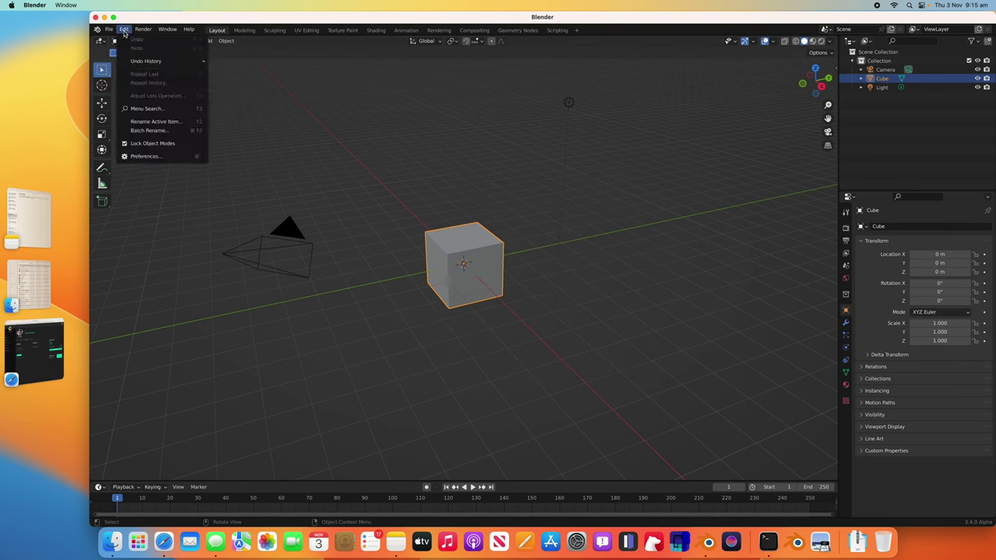
{"action": "left_click", "coordinate": [136, 157]}
{"action": "left_click", "coordinate": [330, 58]}
{"action": "type", "text": "drea"}
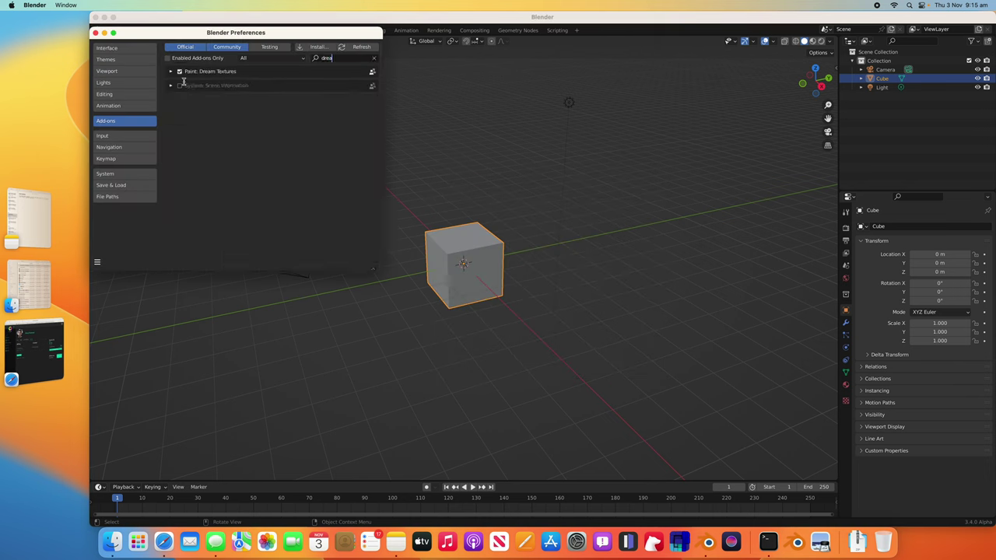
{"action": "left_click", "coordinate": [171, 71]}
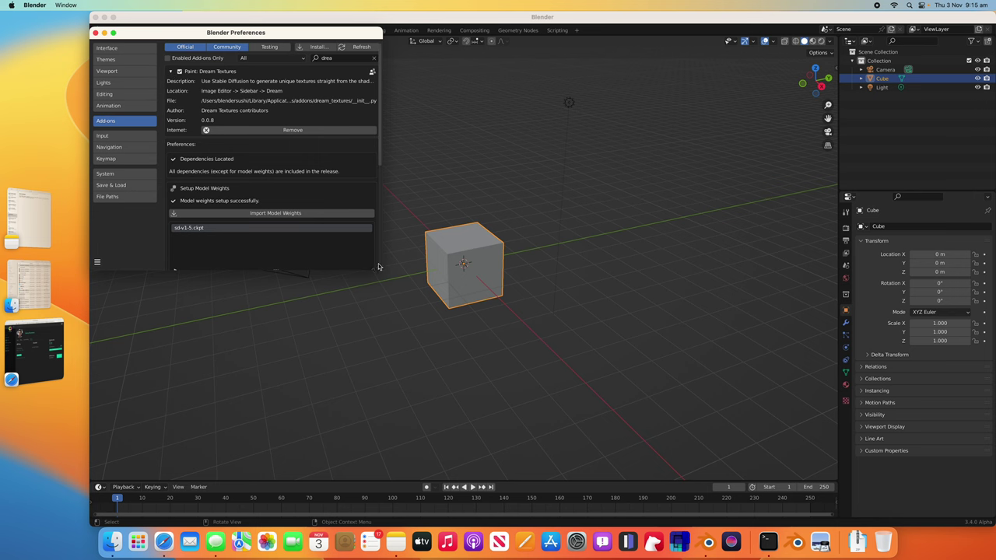
{"action": "left_click_drag", "start_coordinate": [379, 270], "coordinate": [459, 409]}
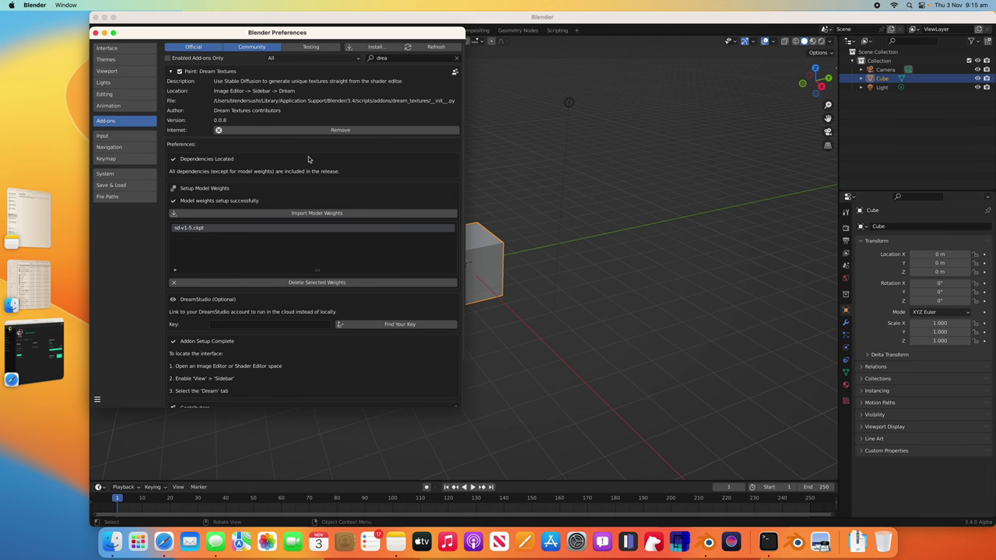
{"action": "left_click_drag", "start_coordinate": [370, 32], "coordinate": [471, 32]}
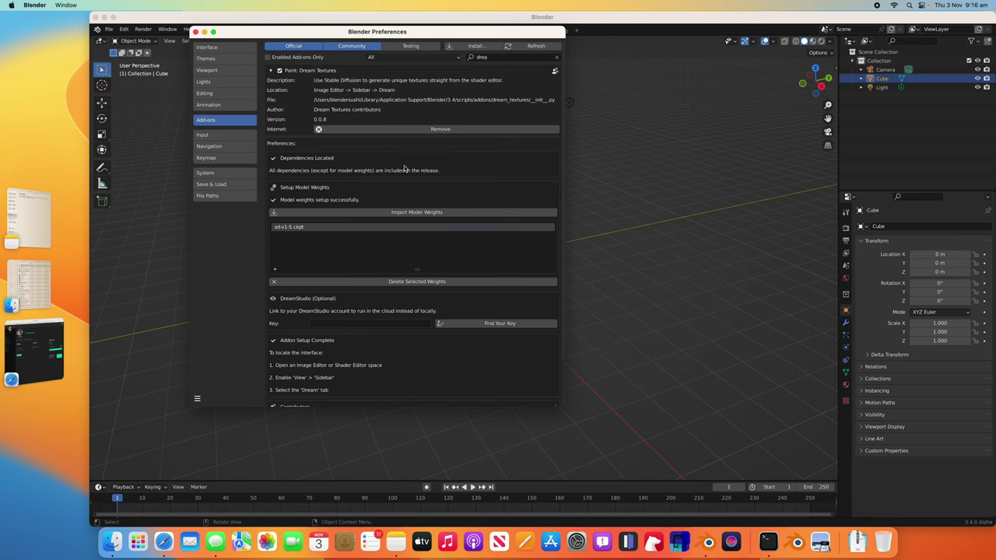
Close Preferences and scroll through the Dream Textures GitHub releases page in Safari.
{"action": "left_click", "coordinate": [195, 31]}
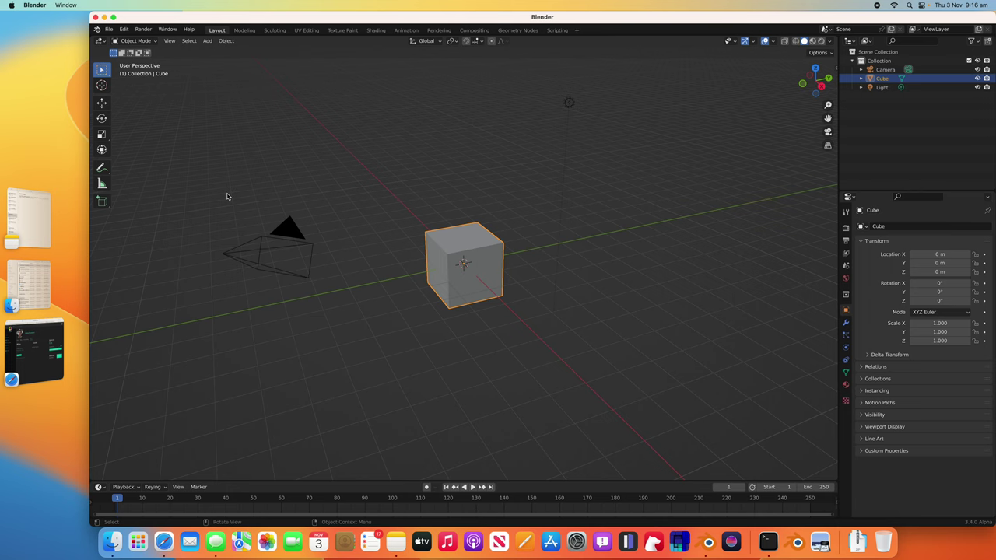
{"action": "left_click", "coordinate": [35, 350]}
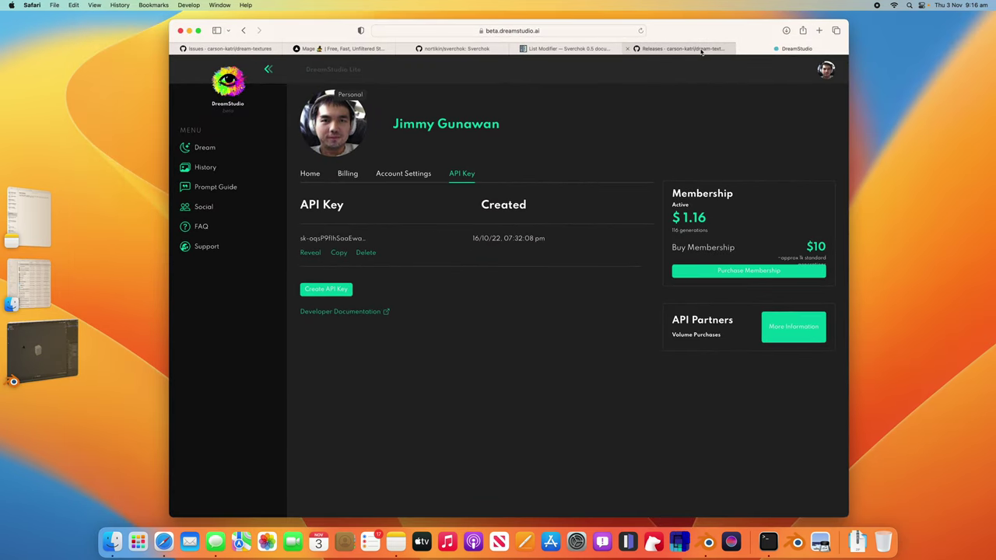
{"action": "left_click", "coordinate": [669, 48]}
{"action": "scroll", "coordinate": [480, 280], "scroll_direction": "down", "scroll_amount": 10}
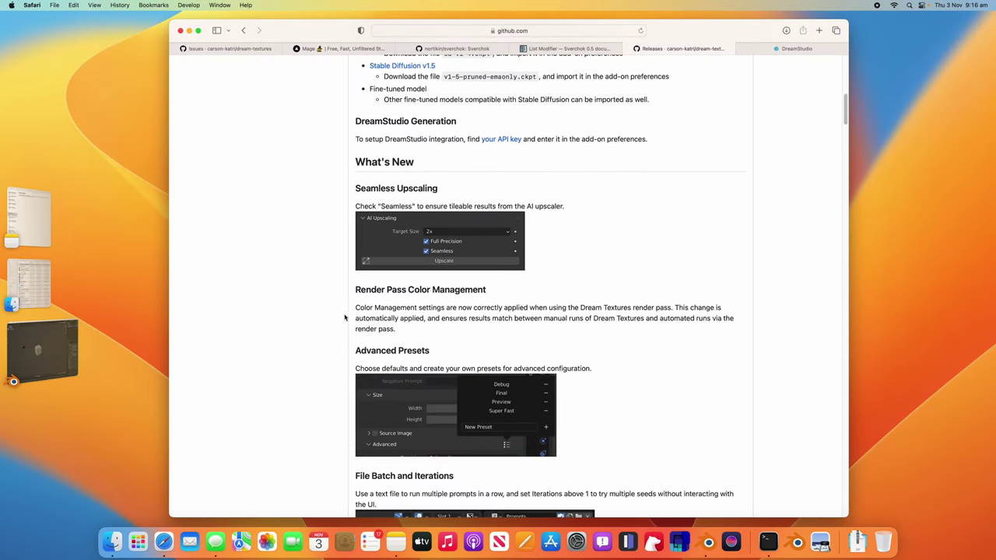
{"action": "scroll", "coordinate": [336, 299], "scroll_direction": "down", "scroll_amount": 8}
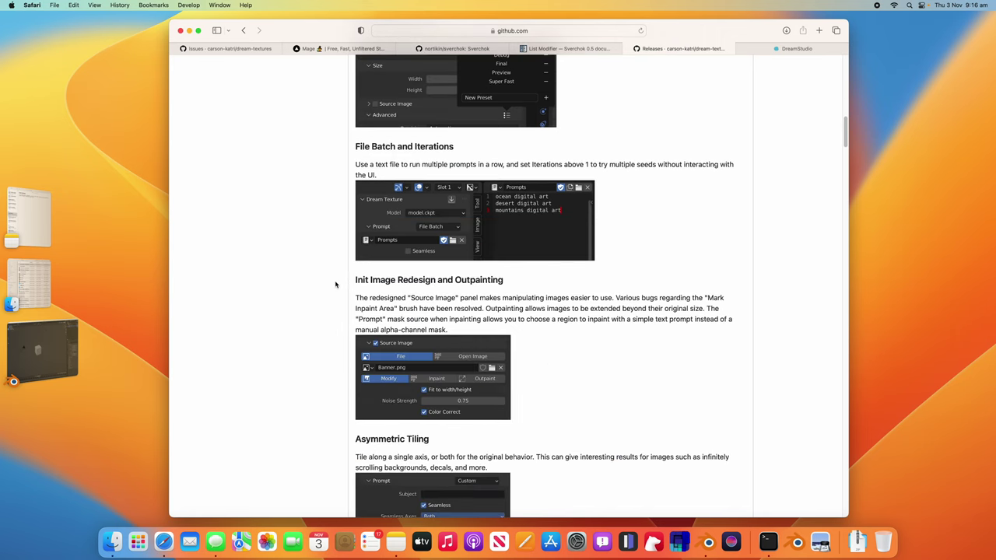
{"action": "scroll", "coordinate": [330, 291], "scroll_direction": "down", "scroll_amount": 8}
{"action": "scroll", "coordinate": [350, 274], "scroll_direction": "up", "scroll_amount": 18}
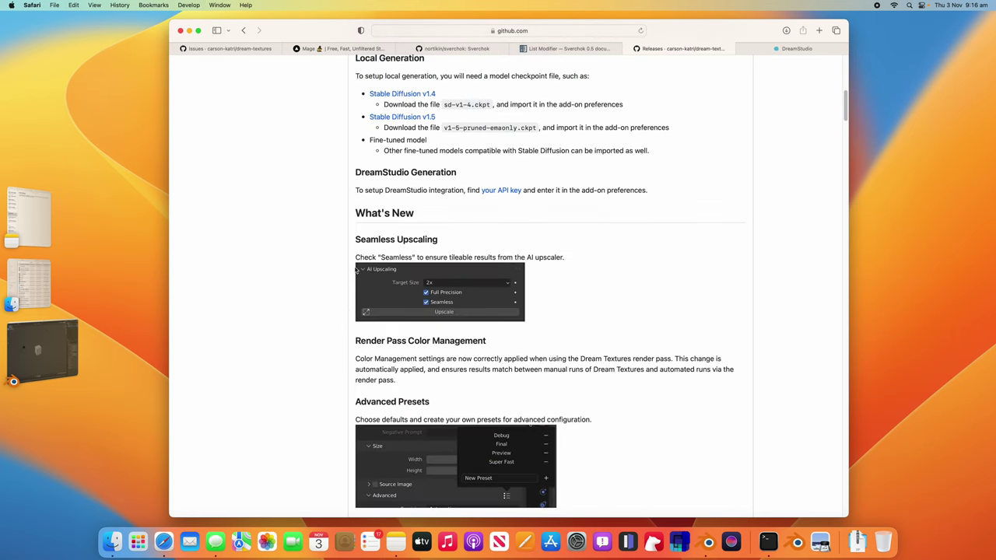
{"action": "scroll", "coordinate": [330, 268], "scroll_direction": "down", "scroll_amount": 12}
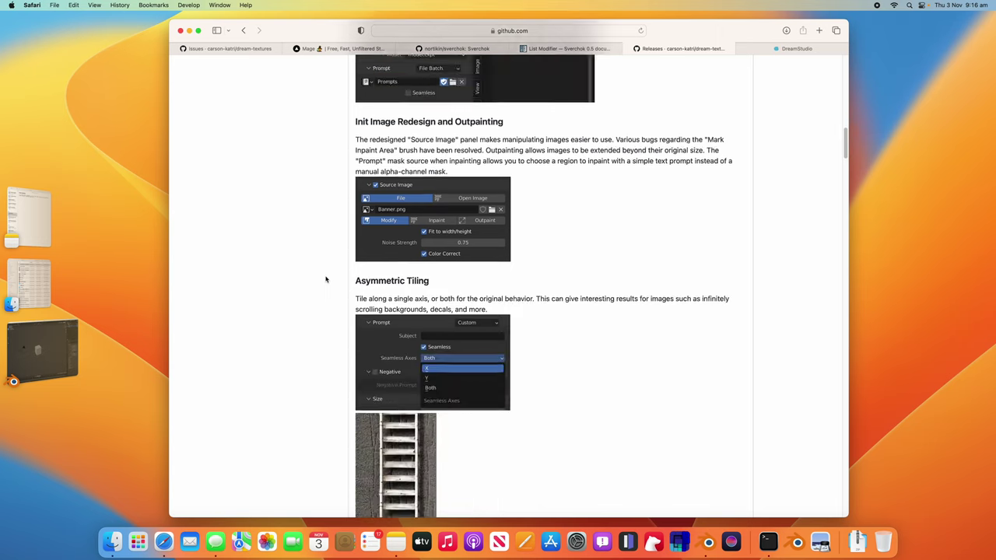
{"action": "scroll", "coordinate": [326, 278], "scroll_direction": "up", "scroll_amount": 9}
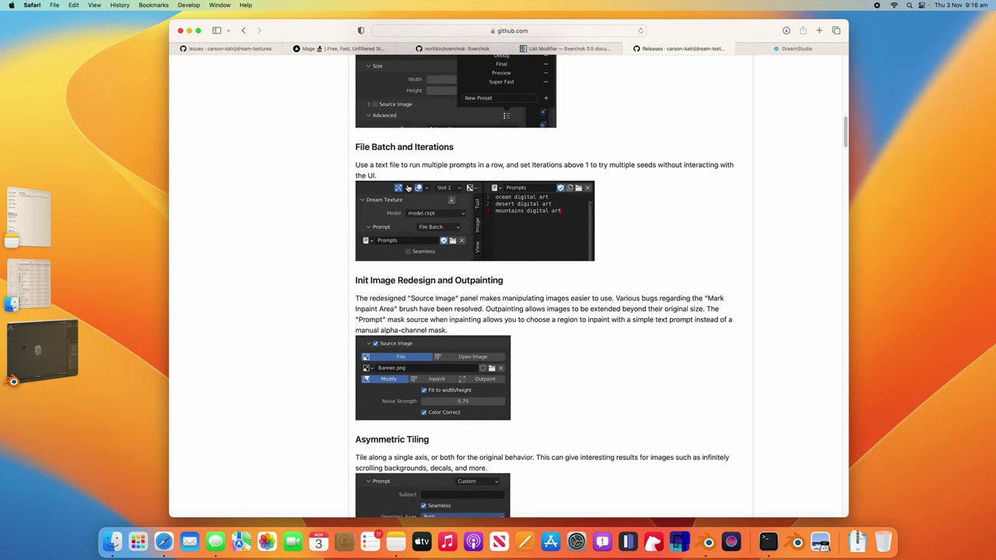
Highlight the File Batch and Iterations heading, then return to Blender.
{"action": "triple_click", "coordinate": [421, 145]}
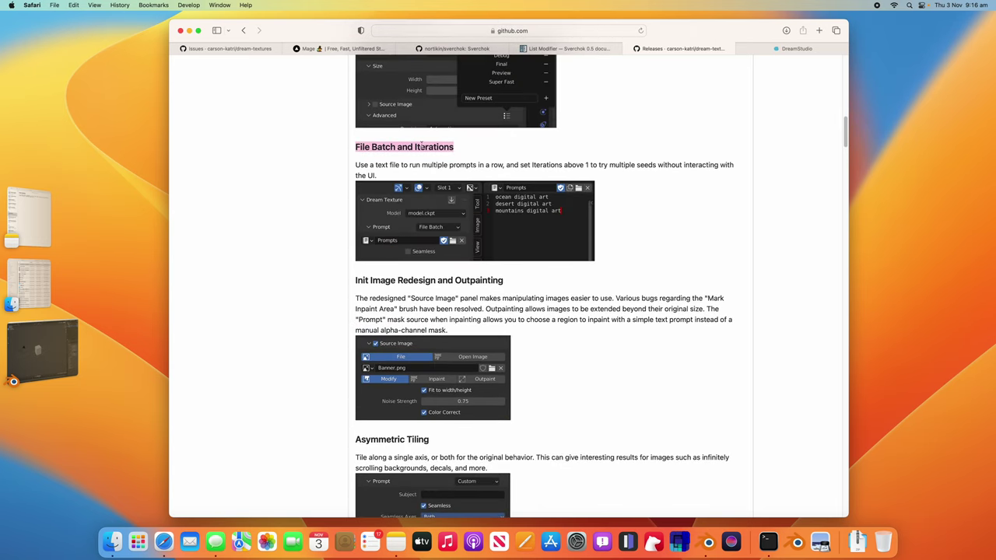
{"action": "scroll", "coordinate": [450, 164], "scroll_direction": "down", "scroll_amount": 1}
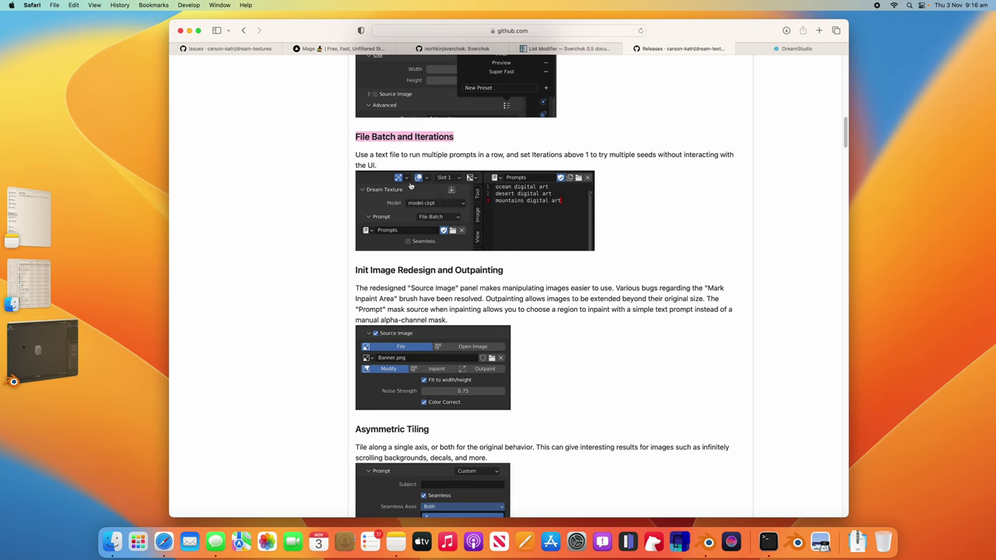
{"action": "left_click", "coordinate": [53, 339]}
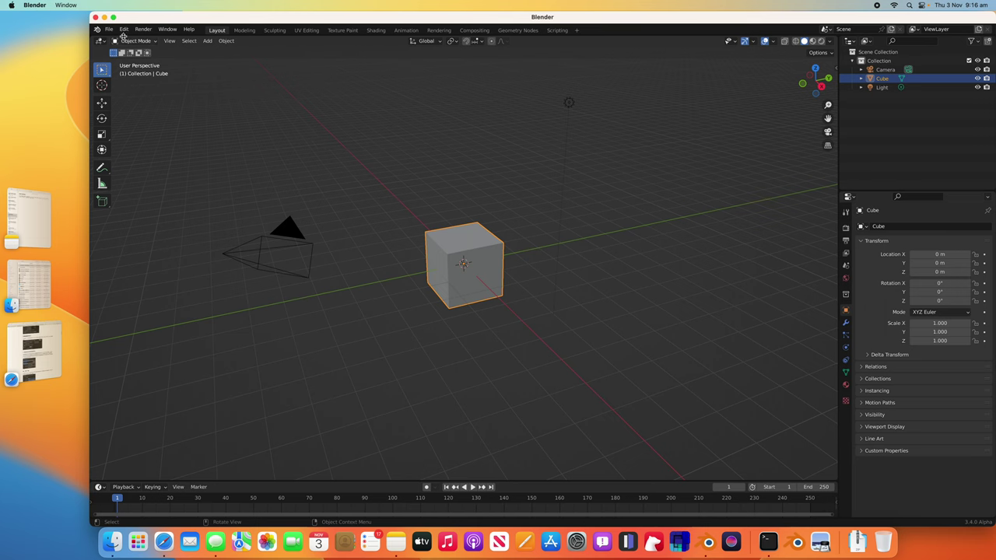
Split the 3D viewport into upper and lower areas and make the upper one an Image Editor.
{"action": "left_click", "coordinate": [110, 30]}
{"action": "left_click_drag", "start_coordinate": [836, 39], "coordinate": [777, 289]}
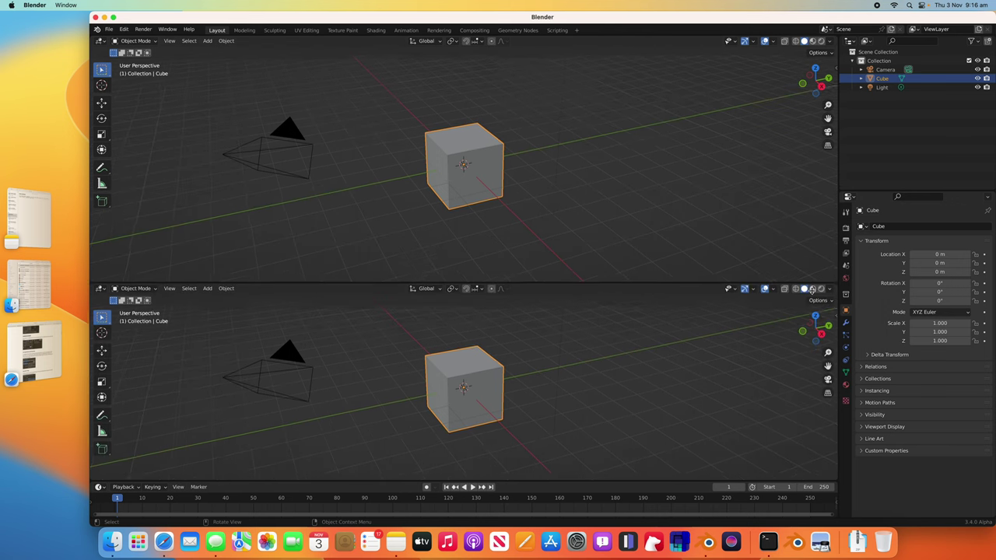
{"action": "left_click", "coordinate": [101, 40]}
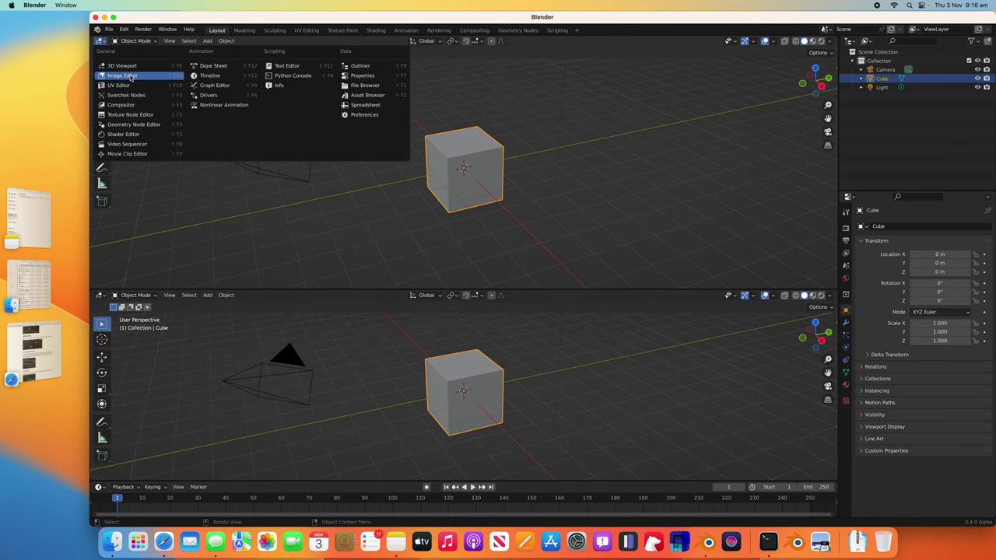
{"action": "left_click", "coordinate": [129, 76]}
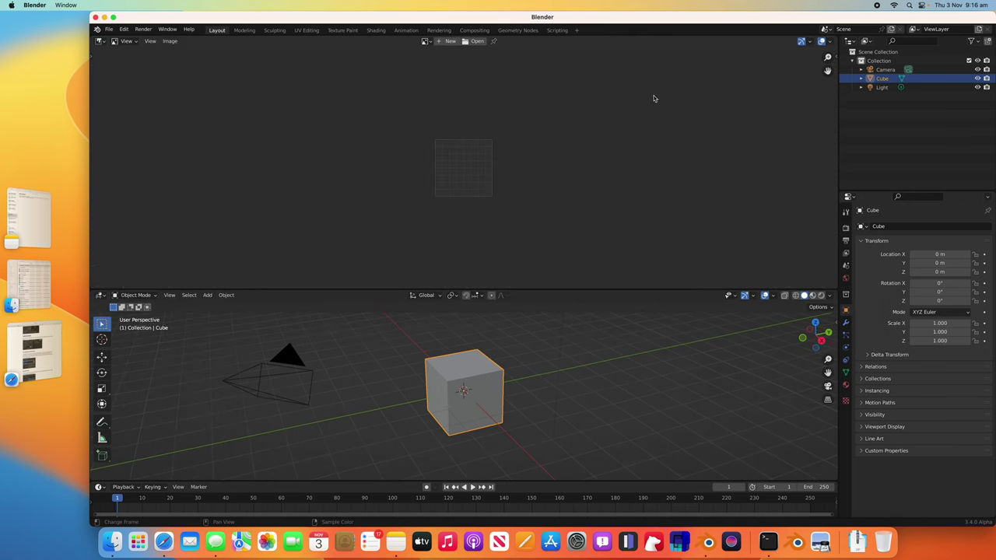
{"action": "left_click", "coordinate": [124, 29]}
Open the Dream Textures add-on preferences and get the API key from the DreamStudio page.
{"action": "left_click", "coordinate": [155, 154]}
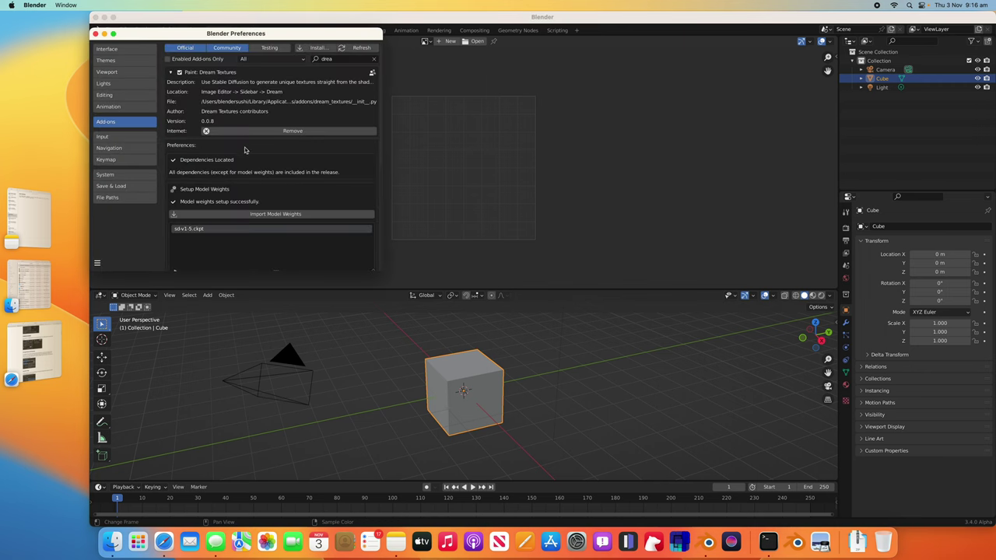
{"action": "scroll", "coordinate": [233, 178], "scroll_direction": "down", "scroll_amount": 6}
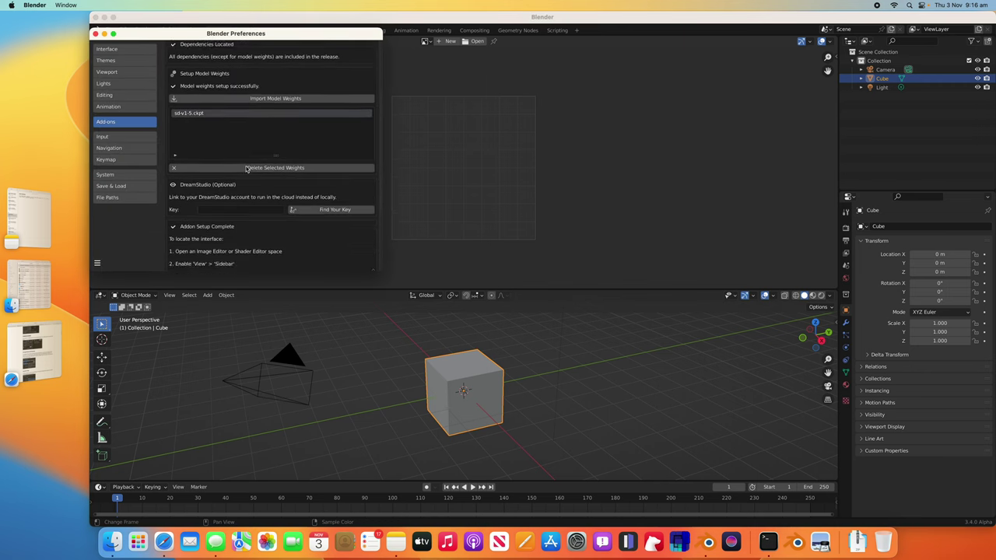
{"action": "left_click", "coordinate": [223, 191]}
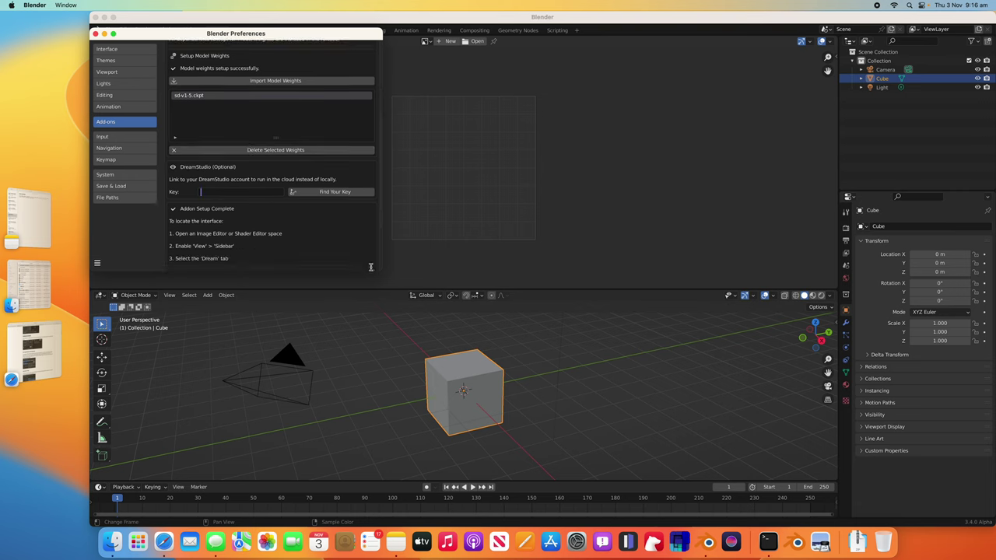
{"action": "left_click_drag", "start_coordinate": [372, 268], "coordinate": [276, 272]}
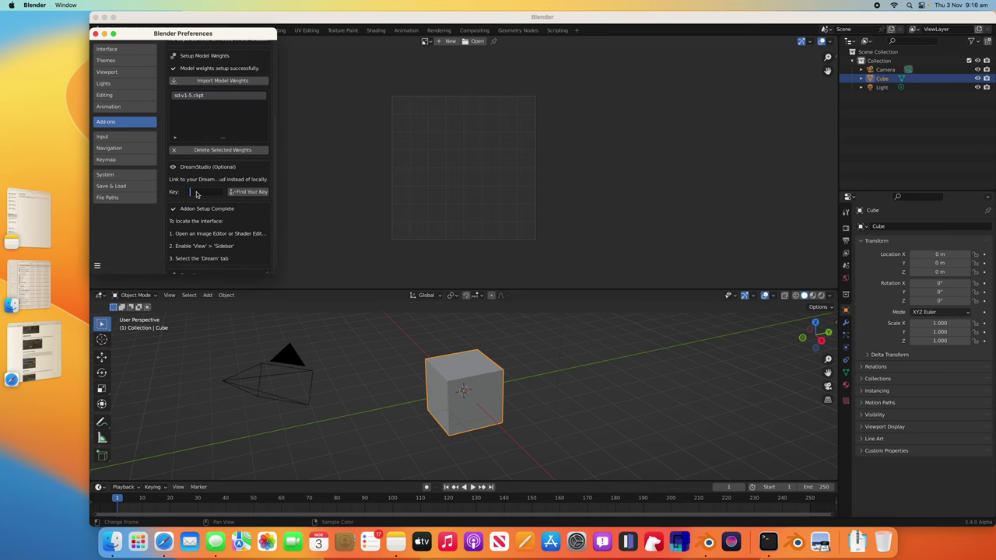
{"action": "left_click", "coordinate": [245, 193]}
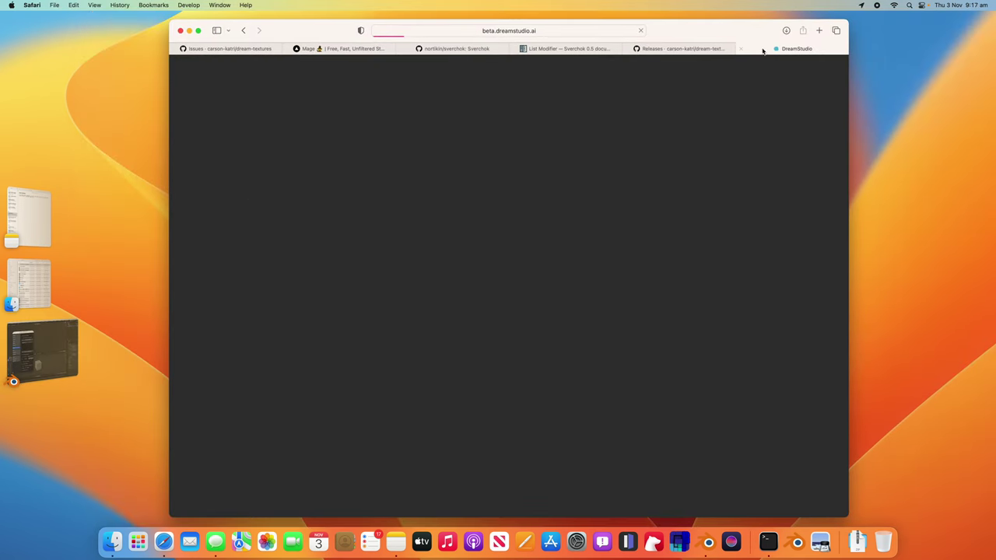
{"action": "key", "text": "super+w"}
{"action": "left_click", "coordinate": [39, 336]}
Paste the DreamStudio API key into the Key field and save the preferences.
{"action": "scroll", "coordinate": [225, 164], "scroll_direction": "down", "scroll_amount": 3}
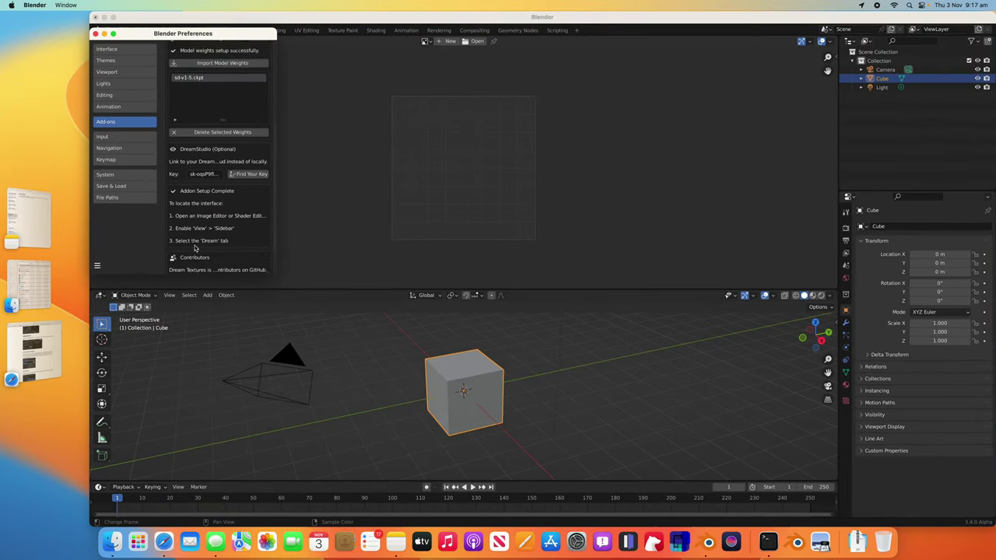
{"action": "left_click", "coordinate": [210, 138]}
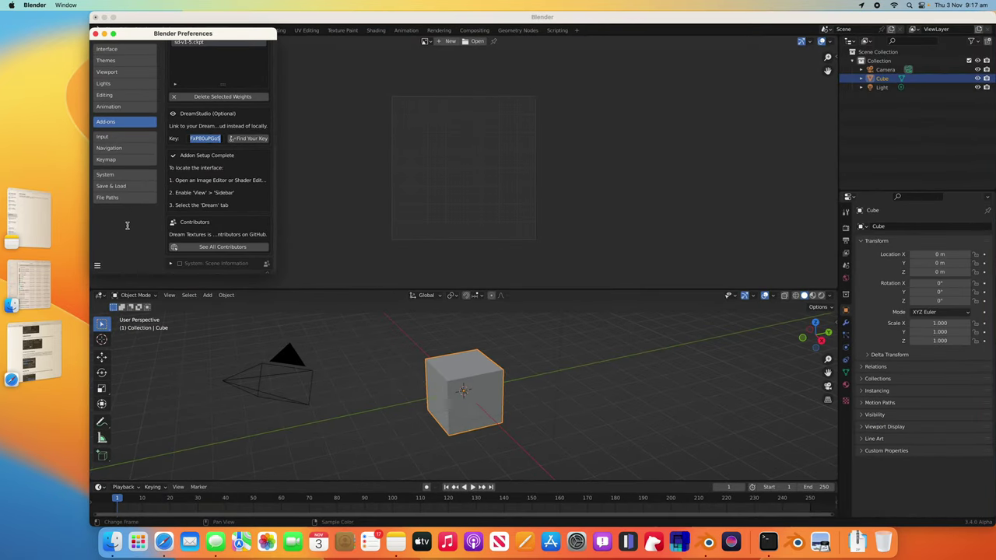
{"action": "key", "text": "super+v"}
{"action": "left_click", "coordinate": [97, 266]}
{"action": "left_click", "coordinate": [109, 244]}
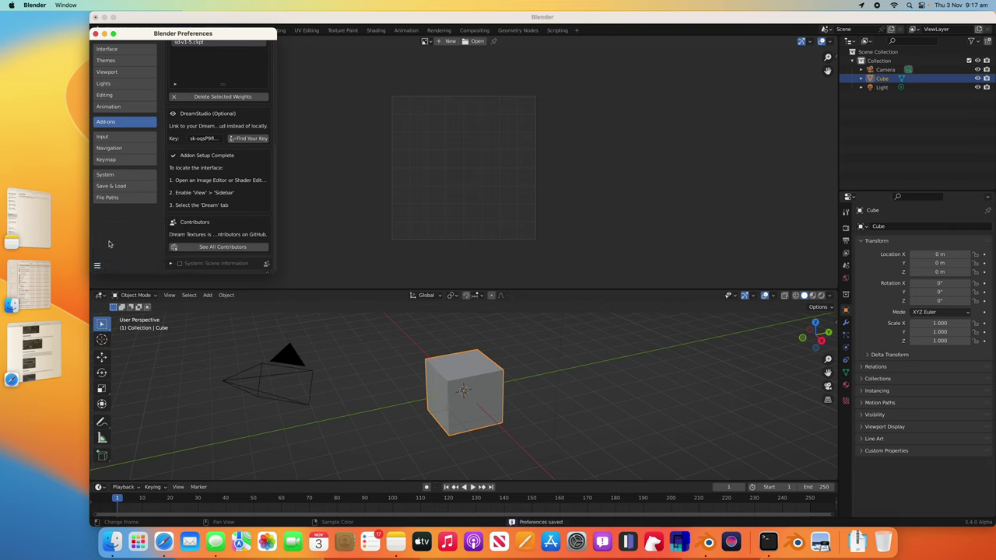
{"action": "left_click", "coordinate": [95, 34]}
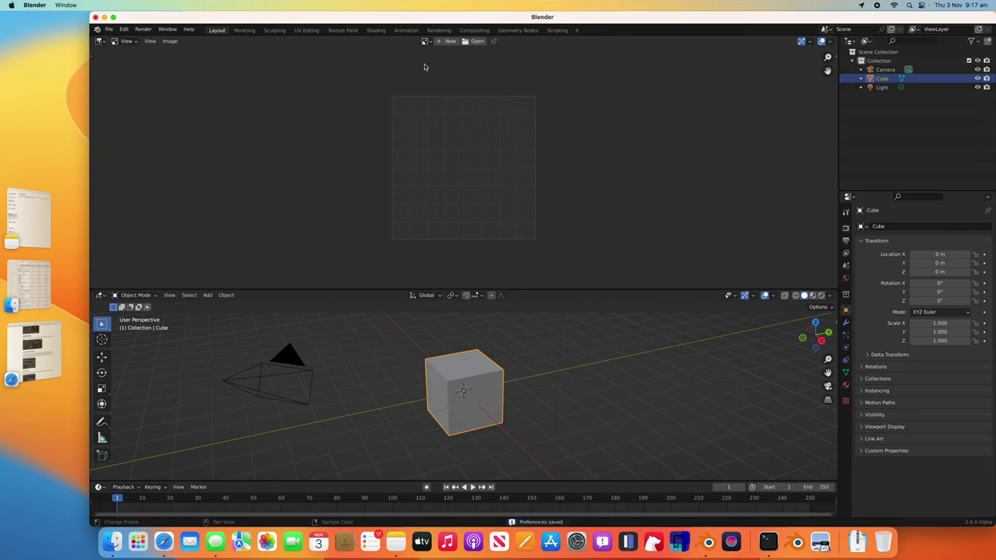
Open the Image Editor's Dream Texture sidebar panel, widened to show the full History list.
{"action": "left_click", "coordinate": [833, 56]}
{"action": "left_click", "coordinate": [832, 99]}
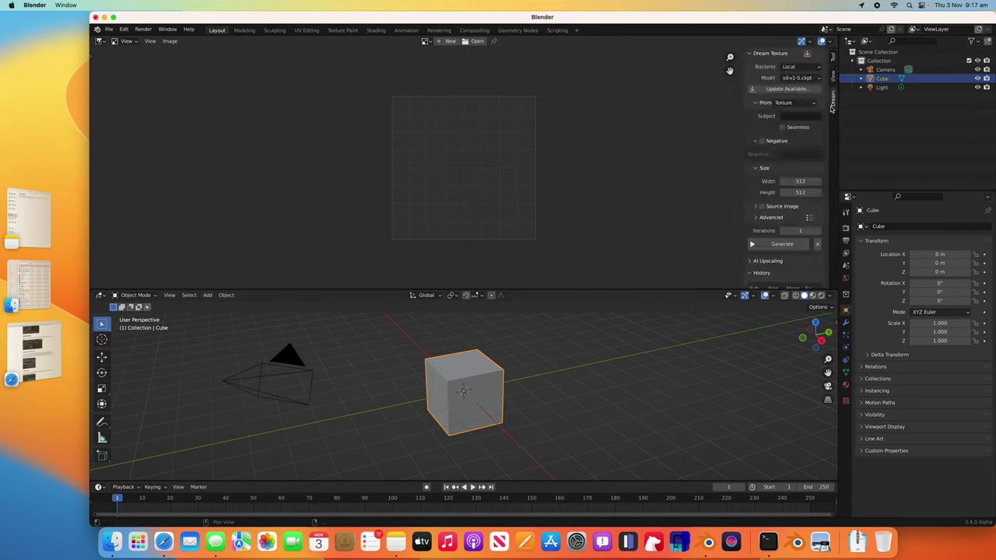
{"action": "left_click_drag", "start_coordinate": [744, 100], "coordinate": [558, 100]}
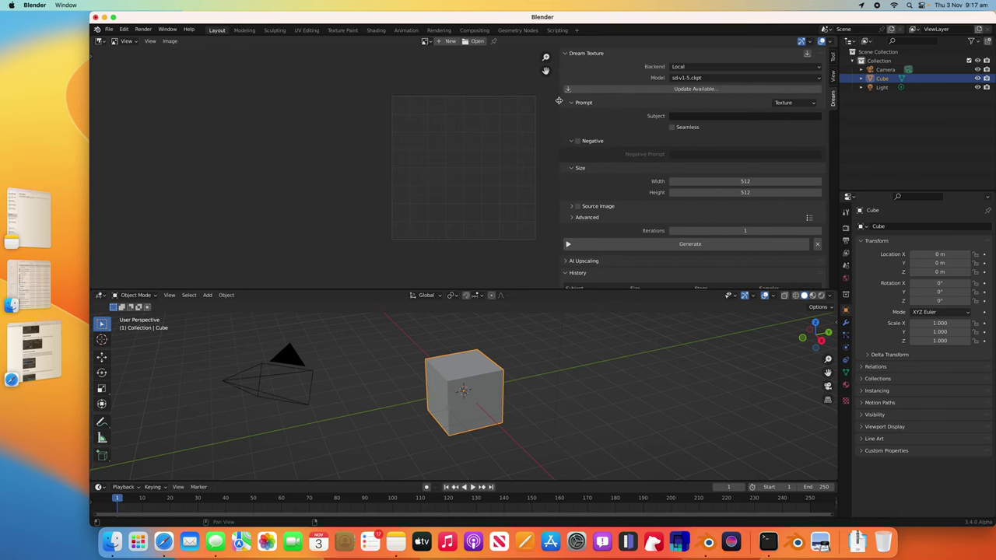
{"action": "scroll", "coordinate": [611, 171], "scroll_direction": "down", "scroll_amount": 2}
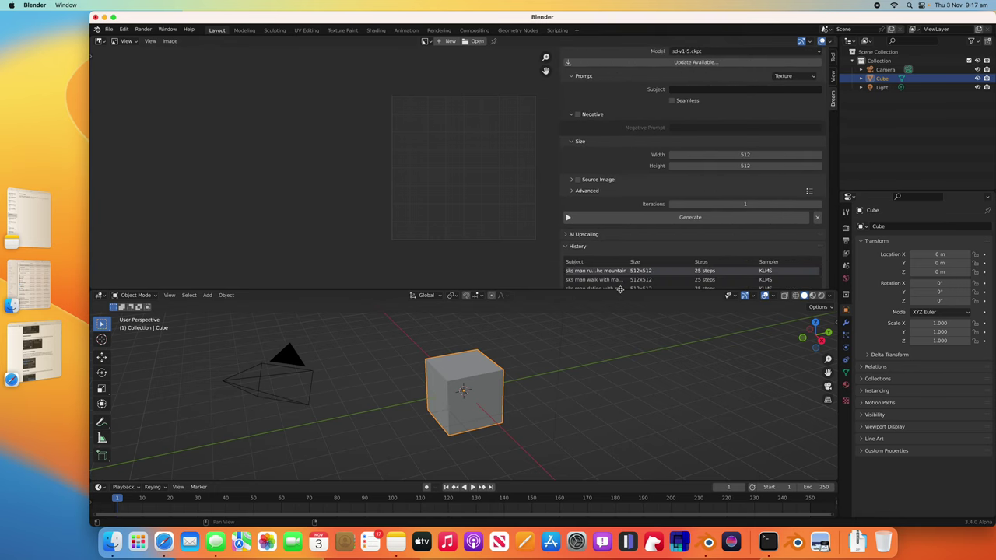
{"action": "left_click_drag", "start_coordinate": [620, 289], "coordinate": [619, 397]}
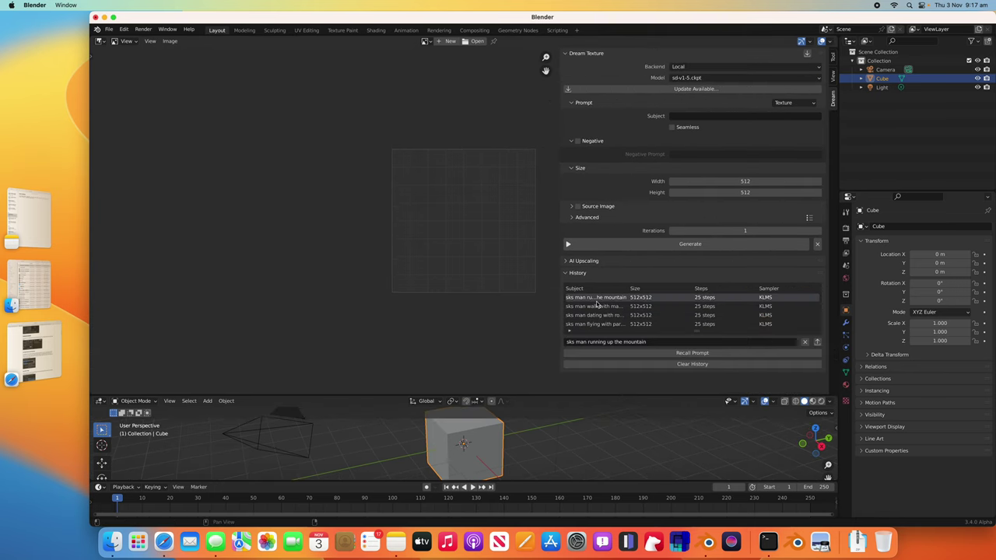
Recall the history prompt into Subject and replace 'sks' with 'robot'.
{"action": "left_click", "coordinate": [610, 341]}
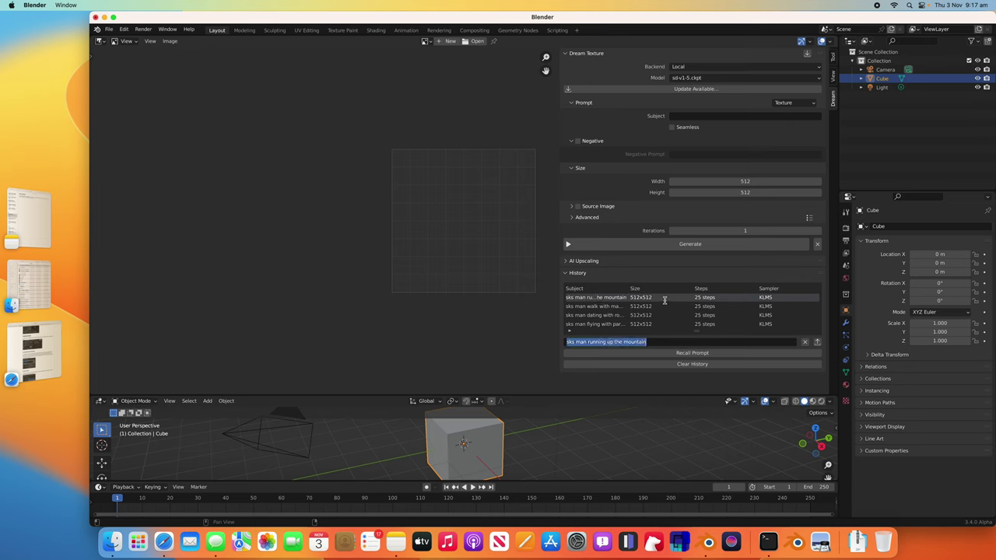
{"action": "type", "text": "robot"}
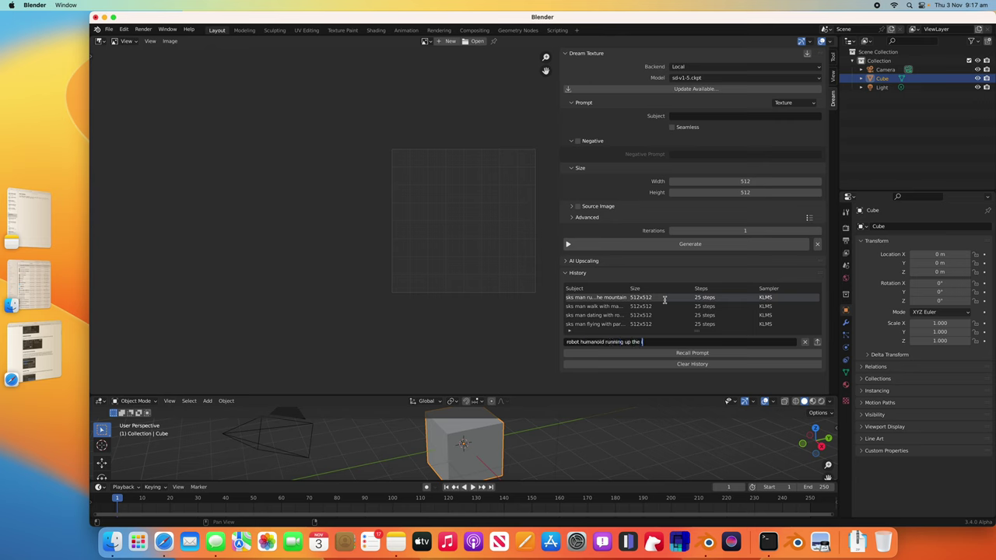
{"action": "key", "text": "Escape"}
{"action": "left_click_drag", "start_coordinate": [561, 281], "coordinate": [509, 281]}
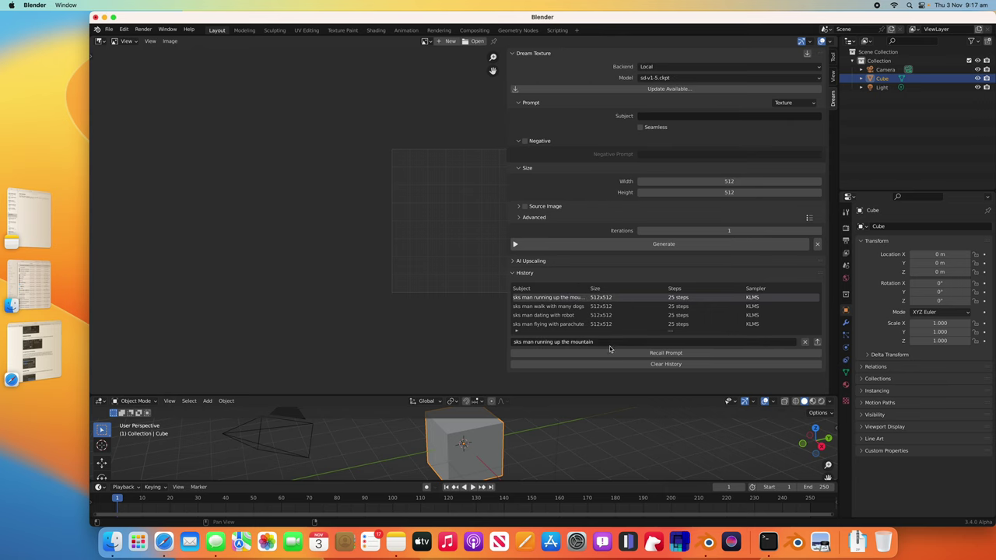
{"action": "left_click", "coordinate": [552, 342]}
{"action": "key", "text": "ctrl+c"}
{"action": "left_click", "coordinate": [652, 116]}
{"action": "key", "text": "ctrl+v"}
{"action": "double_click", "coordinate": [705, 116]}
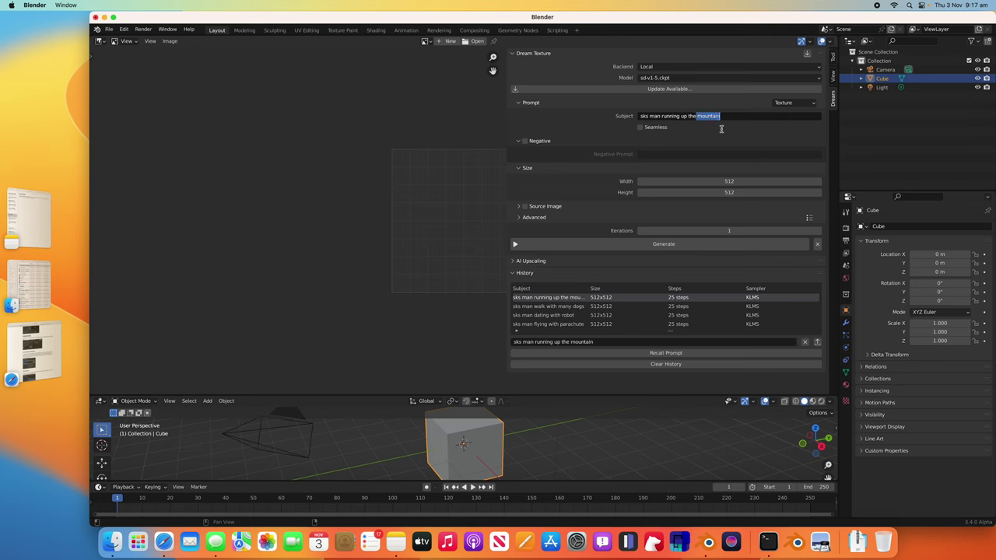
{"action": "double_click", "coordinate": [644, 116]}
{"action": "type", "text": "robot"}
Apply the Photography preset to the prompt and start generating the image.
{"action": "left_click", "coordinate": [786, 103]}
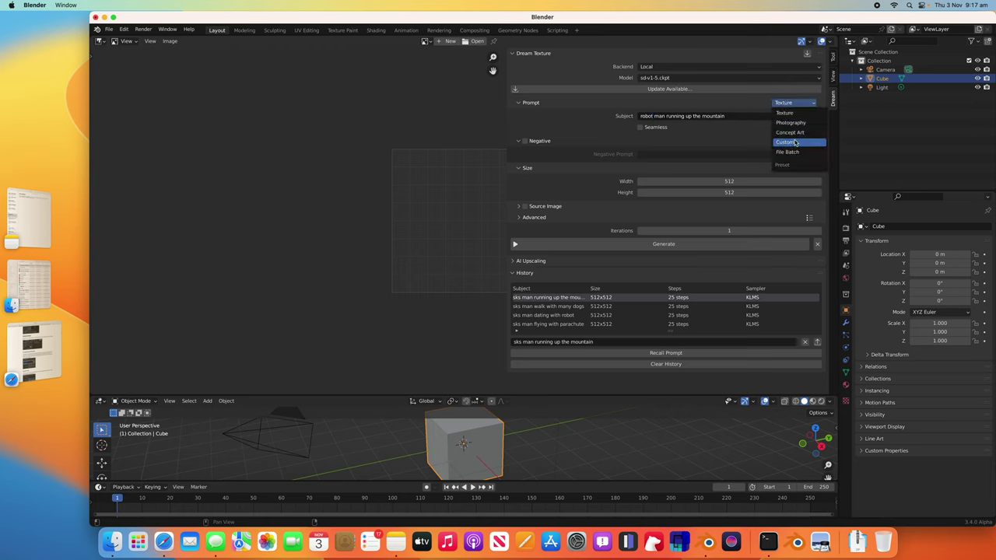
{"action": "left_click", "coordinate": [792, 123]}
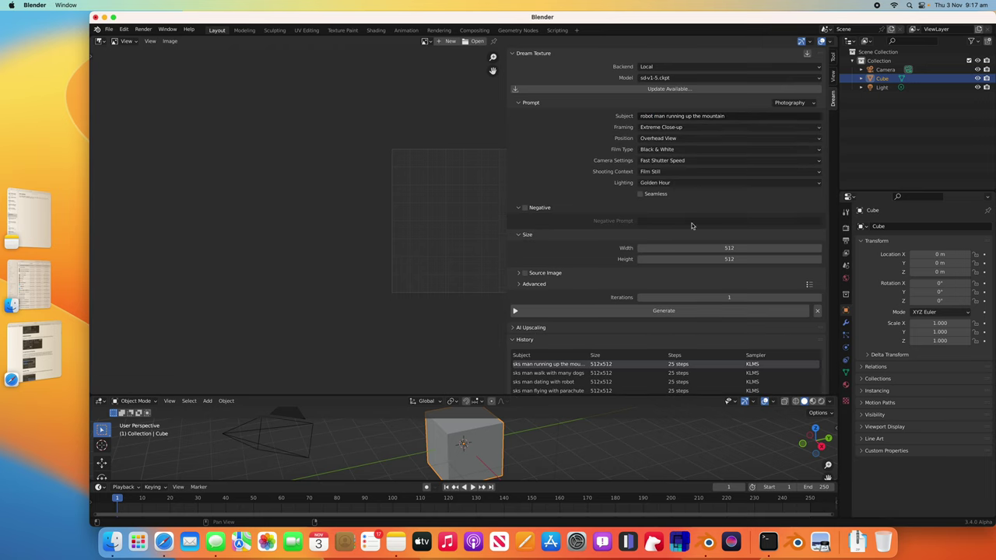
{"action": "scroll", "coordinate": [593, 243], "scroll_direction": "down", "scroll_amount": 2}
{"action": "left_click", "coordinate": [591, 265]}
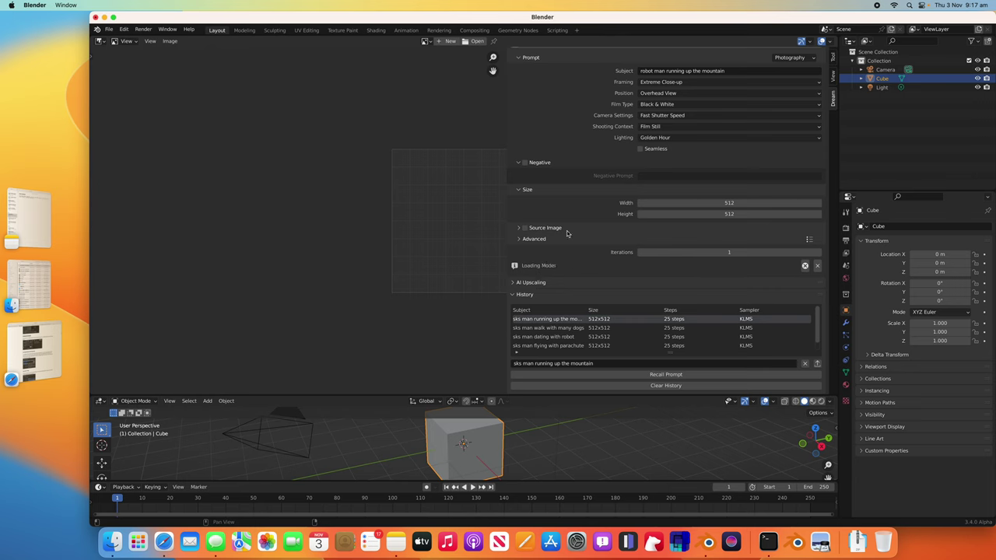
Set the Backend to DreamStudio in the Advanced settings.
{"action": "left_click", "coordinate": [520, 239]}
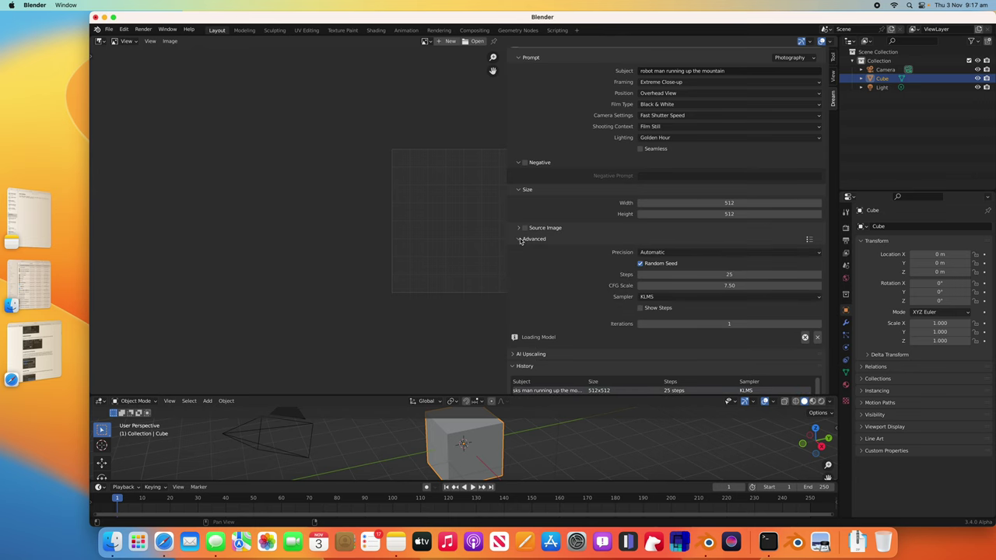
{"action": "scroll", "coordinate": [525, 263], "scroll_direction": "down", "scroll_amount": 2}
{"action": "scroll", "coordinate": [527, 271], "scroll_direction": "down", "scroll_amount": 1}
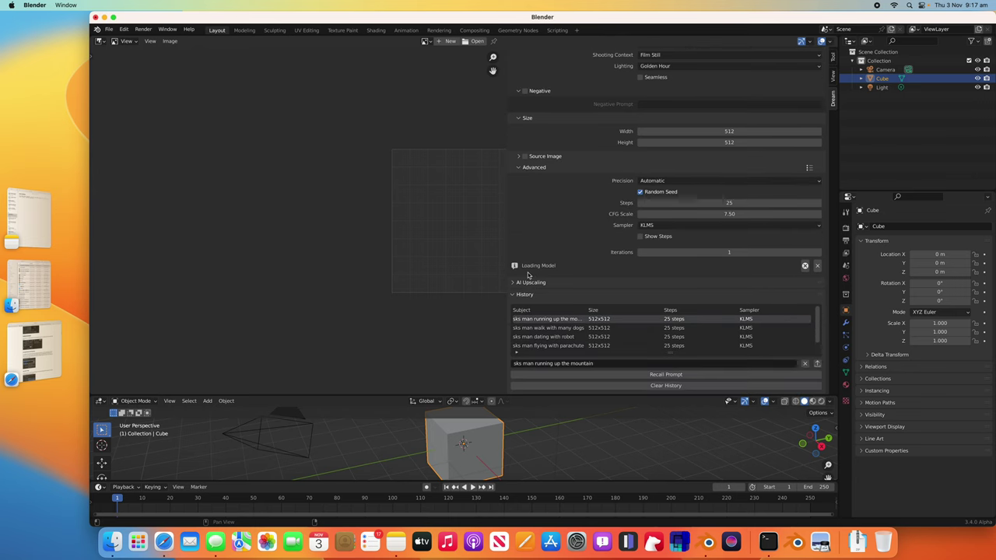
{"action": "scroll", "coordinate": [548, 310], "scroll_direction": "up", "scroll_amount": 4}
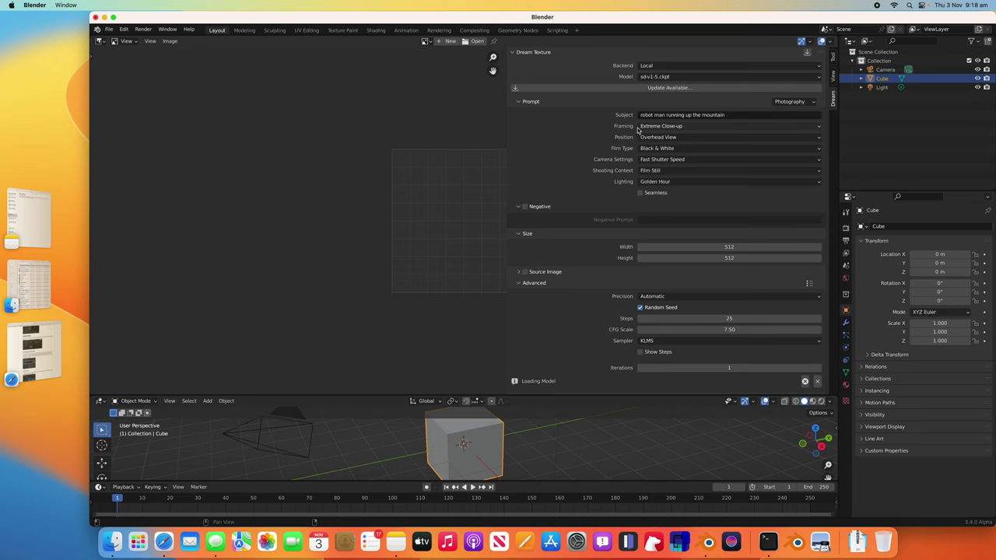
{"action": "left_click", "coordinate": [660, 66]}
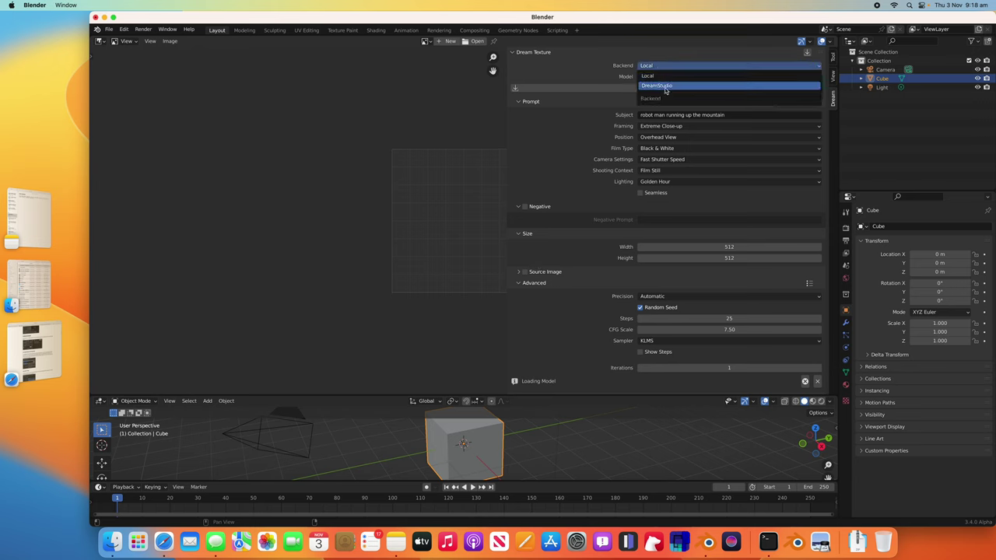
{"action": "left_click", "coordinate": [665, 86]}
{"action": "scroll", "coordinate": [563, 315], "scroll_direction": "down", "scroll_amount": 4}
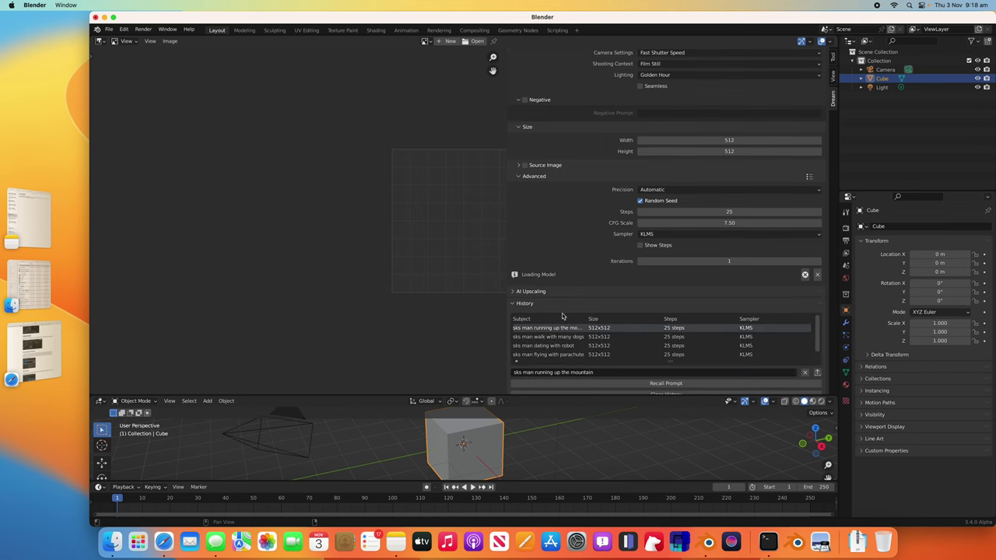
{"action": "scroll", "coordinate": [569, 335], "scroll_direction": "down", "scroll_amount": 1}
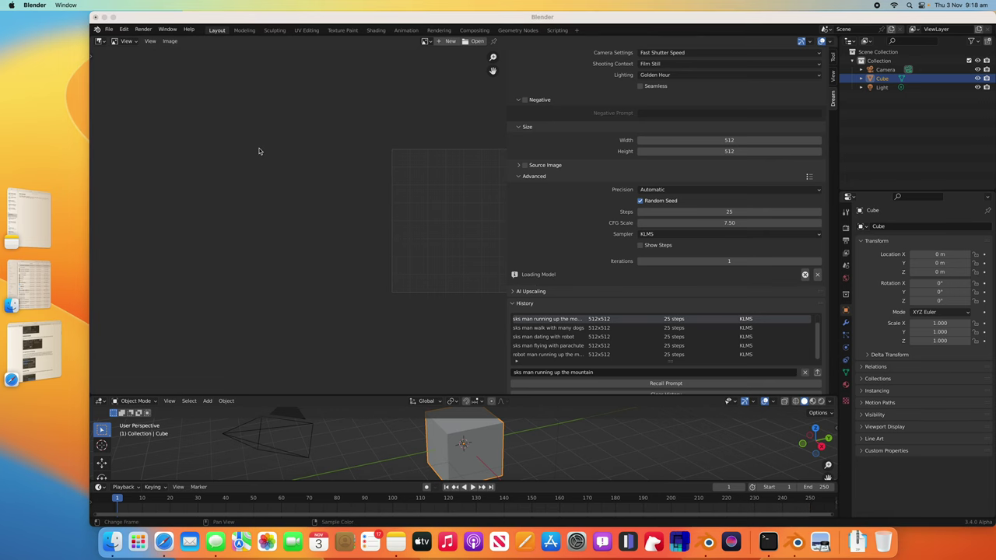
Install the add-on from Downloads/sverchok-master.zip via Preferences > Add-ons > Install, then close Preferences.
{"action": "left_click", "coordinate": [126, 30]}
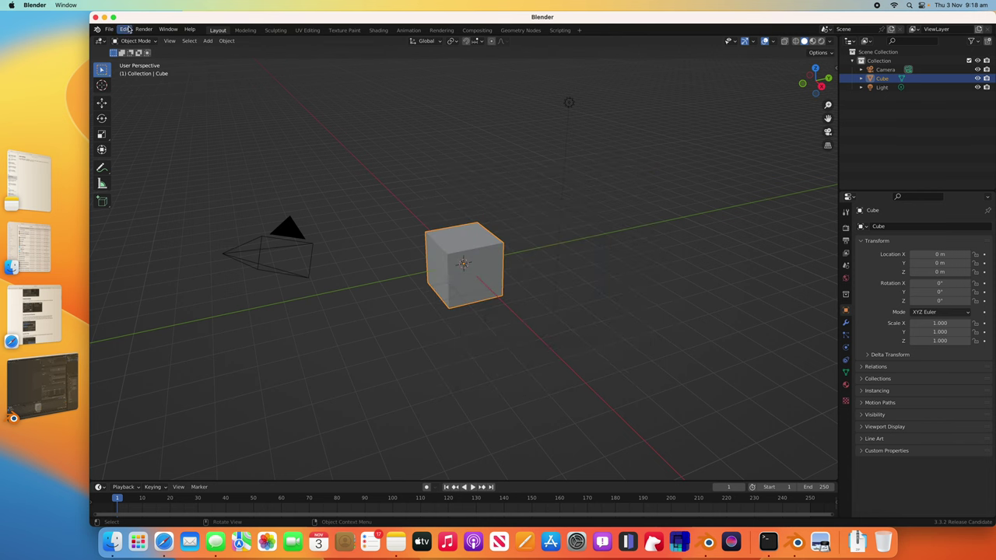
{"action": "left_click", "coordinate": [126, 29]}
{"action": "left_click", "coordinate": [147, 156]}
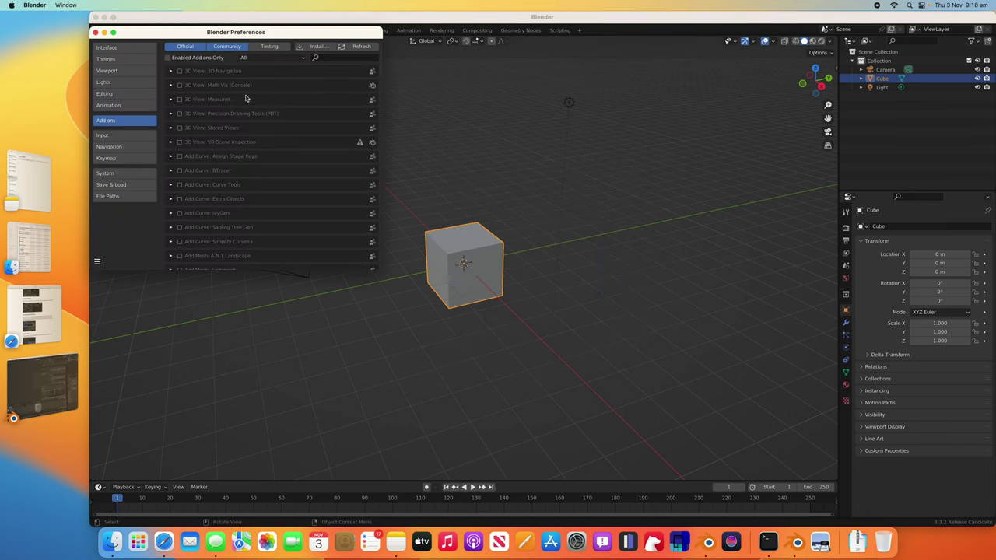
{"action": "left_click", "coordinate": [317, 47]}
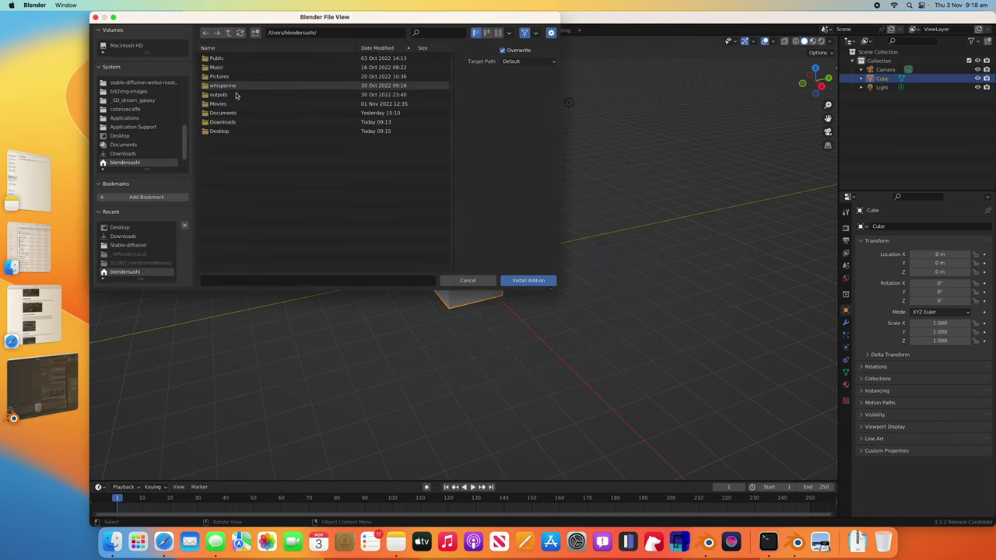
{"action": "left_click", "coordinate": [223, 122]}
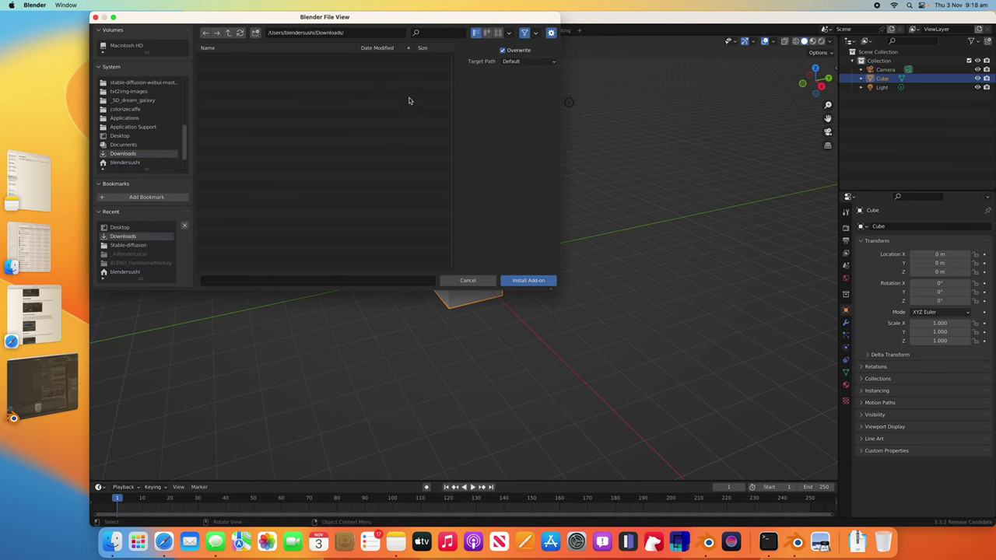
{"action": "scroll", "coordinate": [449, 120], "scroll_direction": "down", "scroll_amount": 5}
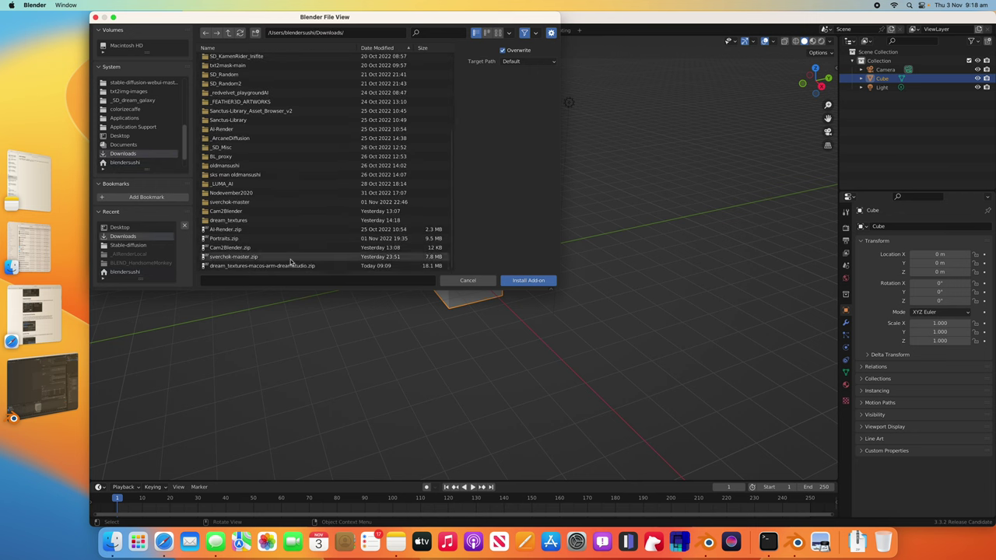
{"action": "left_click", "coordinate": [257, 257]}
{"action": "left_click", "coordinate": [529, 281]}
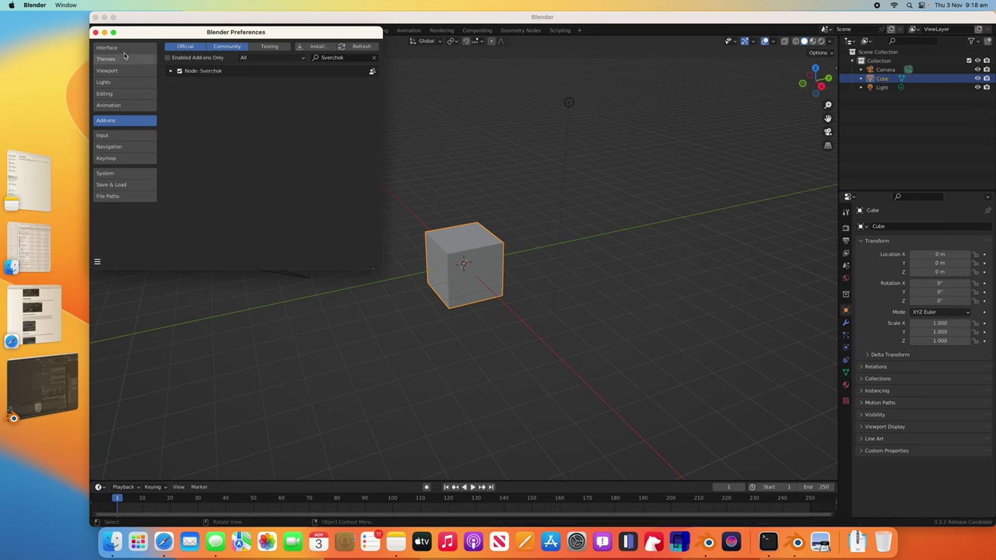
{"action": "left_click", "coordinate": [95, 33]}
{"action": "left_click", "coordinate": [109, 28]}
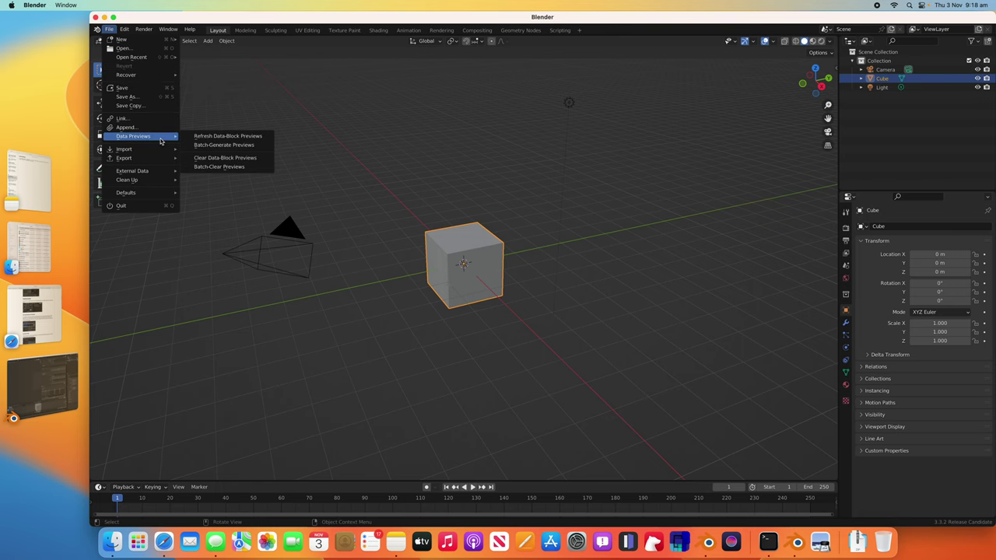
Open text_revisit_002.blend from the newest-first file list and fit its node tree in view.
{"action": "mouse_move", "coordinate": [151, 61]}
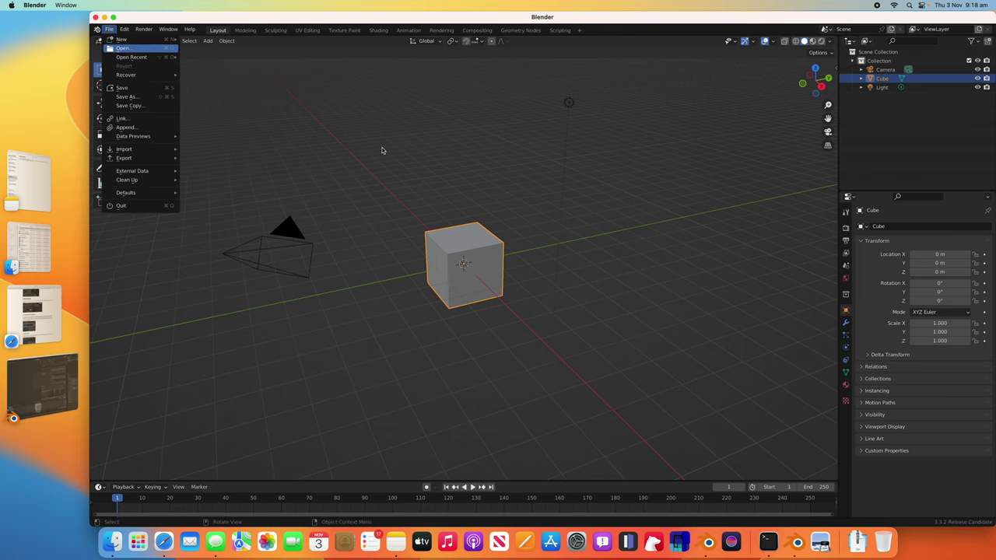
{"action": "key", "text": "Return"}
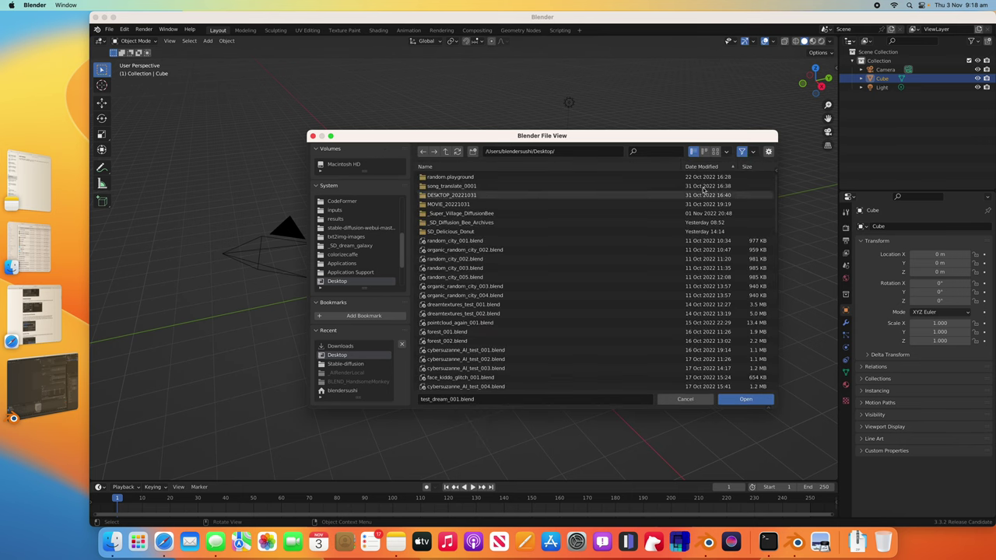
{"action": "left_click", "coordinate": [700, 166]}
{"action": "left_click", "coordinate": [542, 251]}
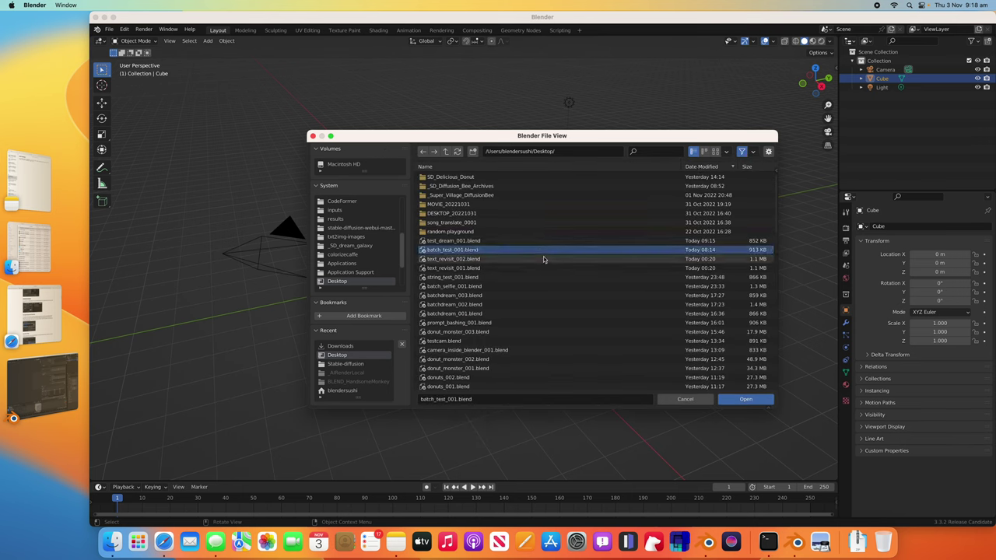
{"action": "left_click", "coordinate": [549, 259]}
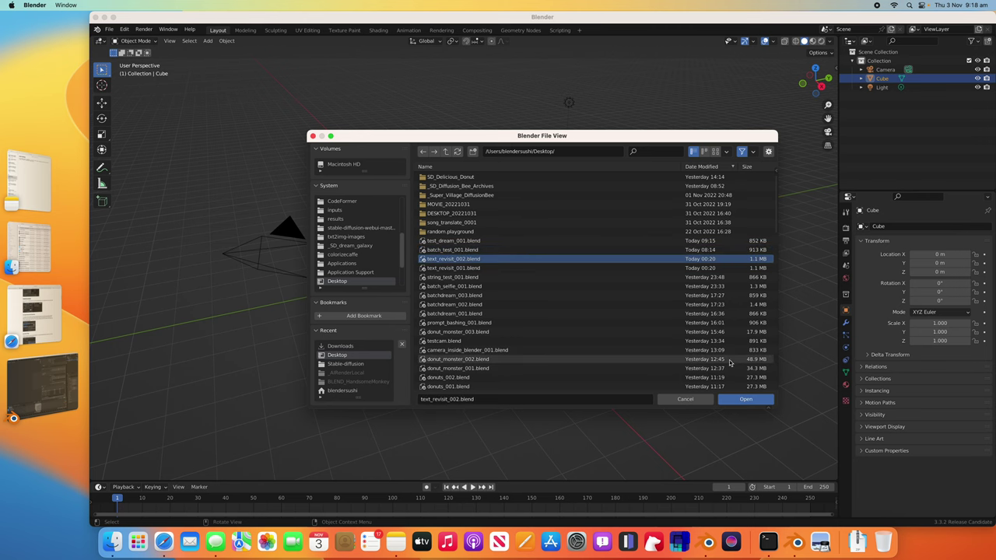
{"action": "left_click", "coordinate": [747, 399]}
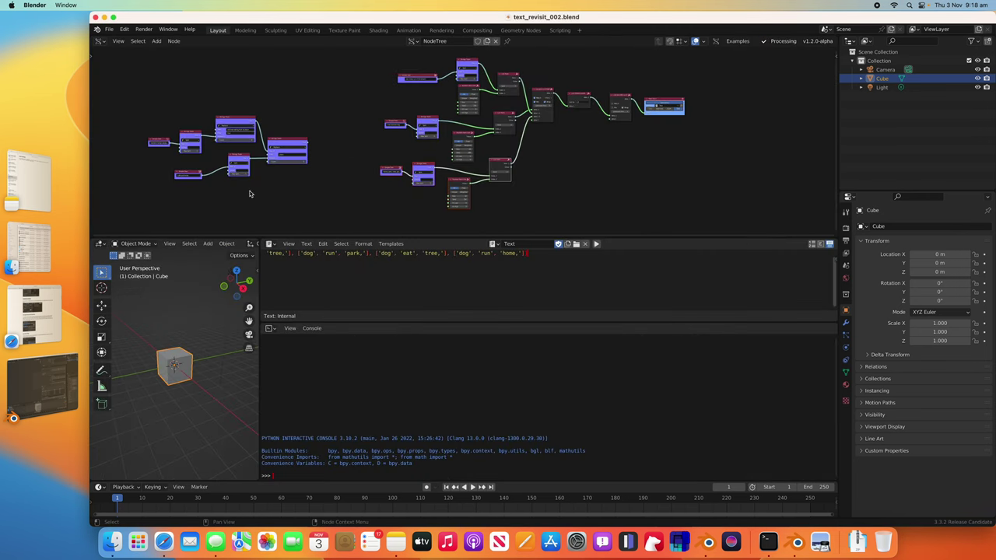
{"action": "key", "text": "Home"}
Save the file as text_revisit_003.blend.
{"action": "left_click", "coordinate": [109, 29]}
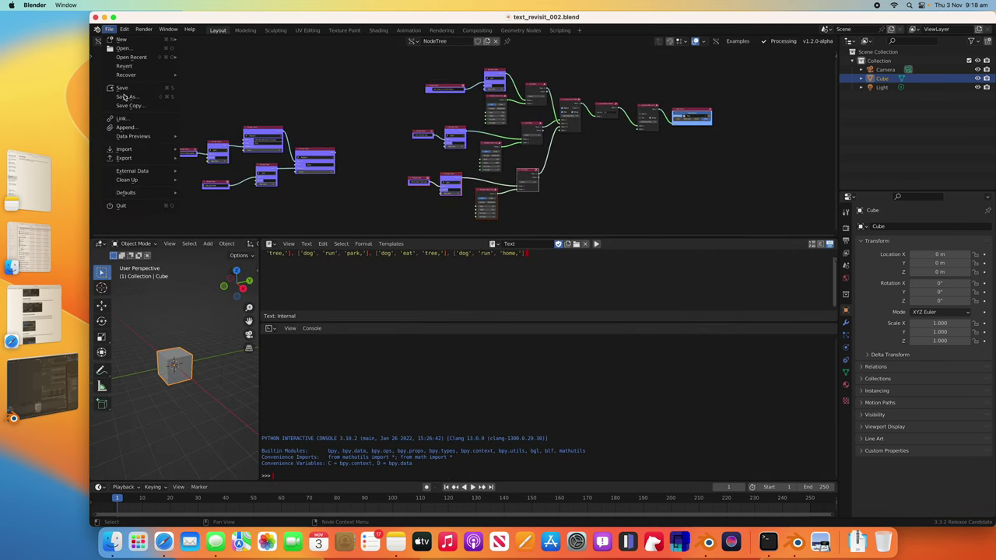
{"action": "left_click", "coordinate": [126, 97]}
{"action": "left_click", "coordinate": [648, 399]}
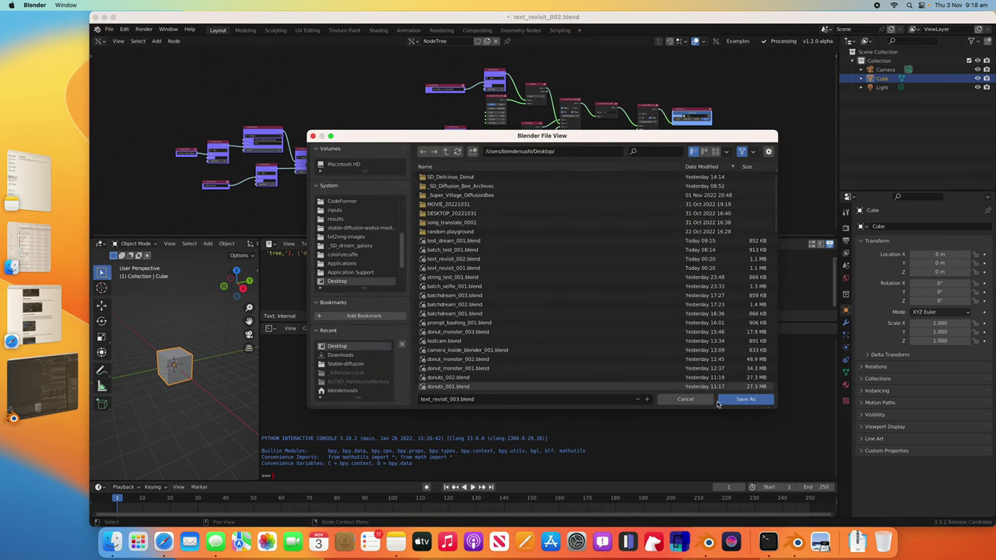
{"action": "left_click", "coordinate": [746, 399]}
{"action": "key", "text": "Home"}
Resize the node editor and text areas and inspect the generated word combinations.
{"action": "scroll", "coordinate": [445, 188], "scroll_direction": "up", "scroll_amount": 4}
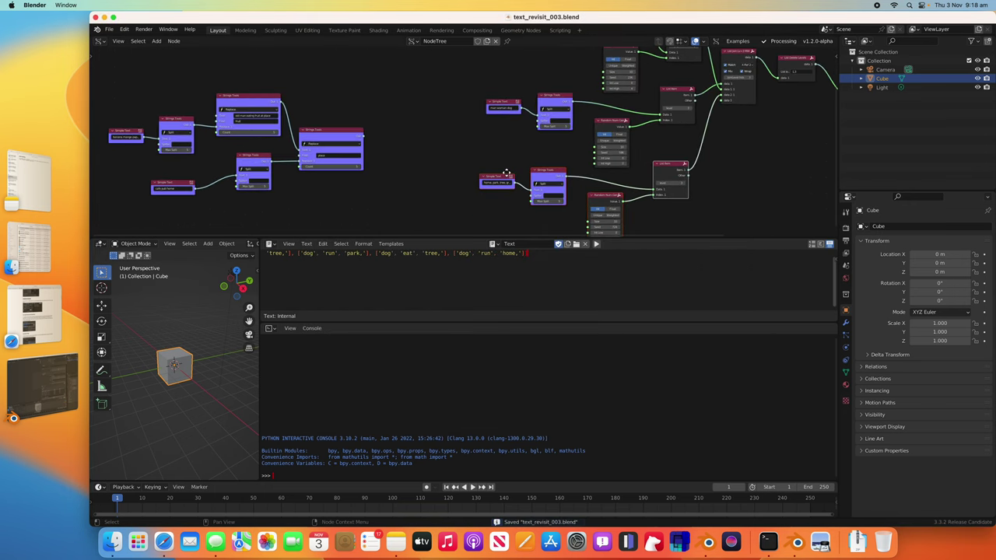
{"action": "left_click_drag", "start_coordinate": [558, 237], "coordinate": [558, 308]}
{"action": "scroll", "coordinate": [547, 200], "scroll_direction": "down", "scroll_amount": 6}
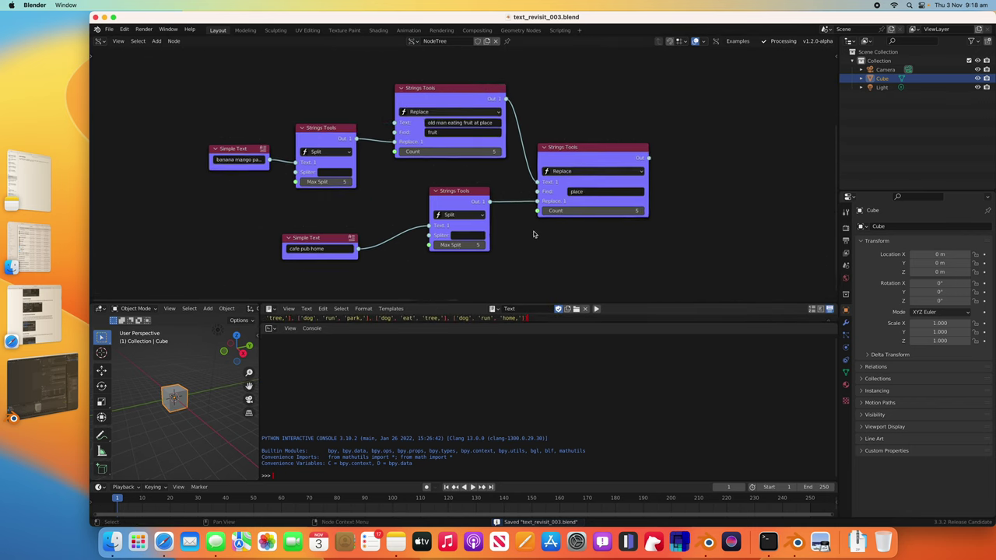
{"action": "scroll", "coordinate": [513, 174], "scroll_direction": "up", "scroll_amount": 2}
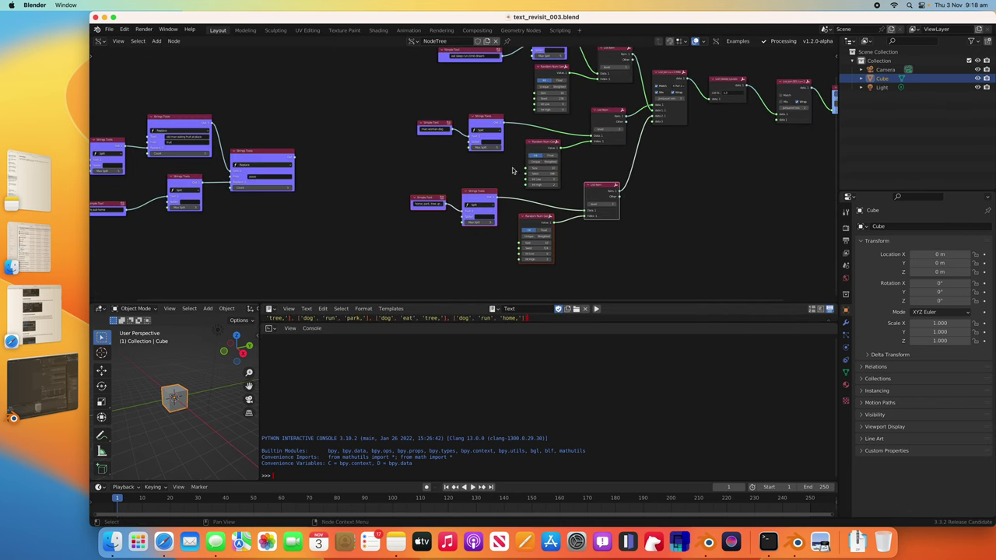
{"action": "left_click_drag", "start_coordinate": [539, 326], "coordinate": [538, 388]}
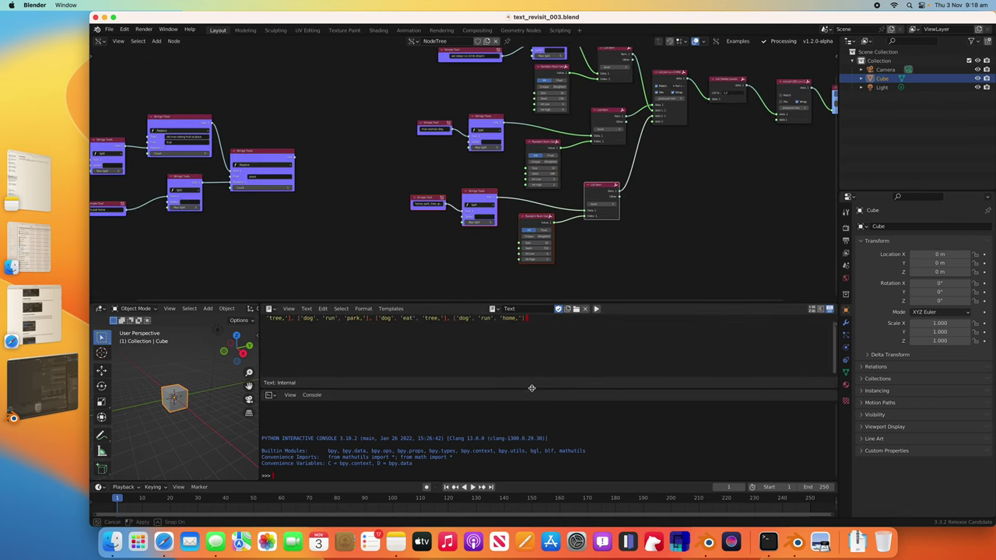
{"action": "mouse_move", "coordinate": [544, 305]}
{"action": "left_mouse_down"}
{"action": "mouse_move", "coordinate": [545, 283]}
{"action": "mouse_move", "coordinate": [537, 299]}
{"action": "left_mouse_up"}
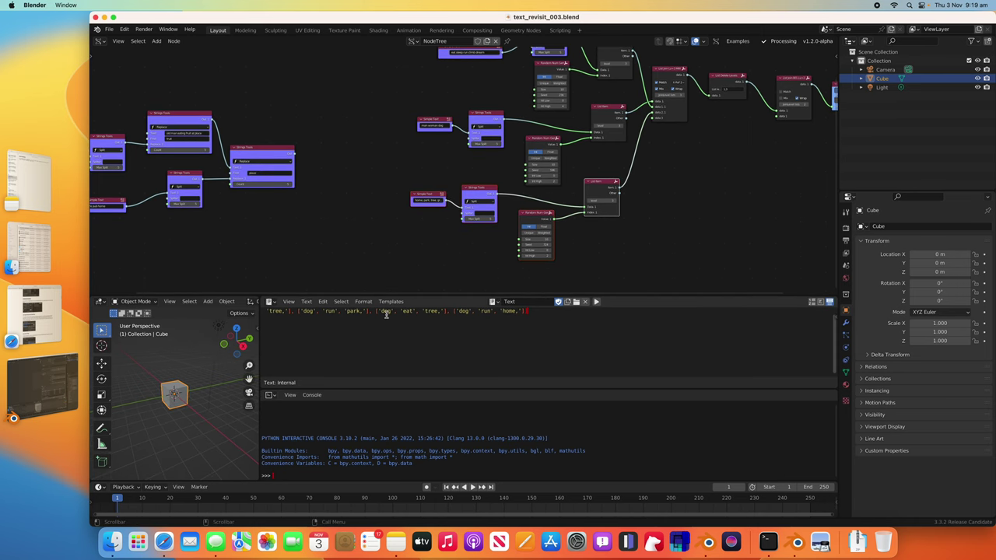
{"action": "left_click_drag", "start_coordinate": [270, 312], "coordinate": [412, 313]}
{"action": "left_click", "coordinate": [491, 312]}
{"action": "scroll", "coordinate": [479, 311], "scroll_direction": "left", "scroll_amount": 5}
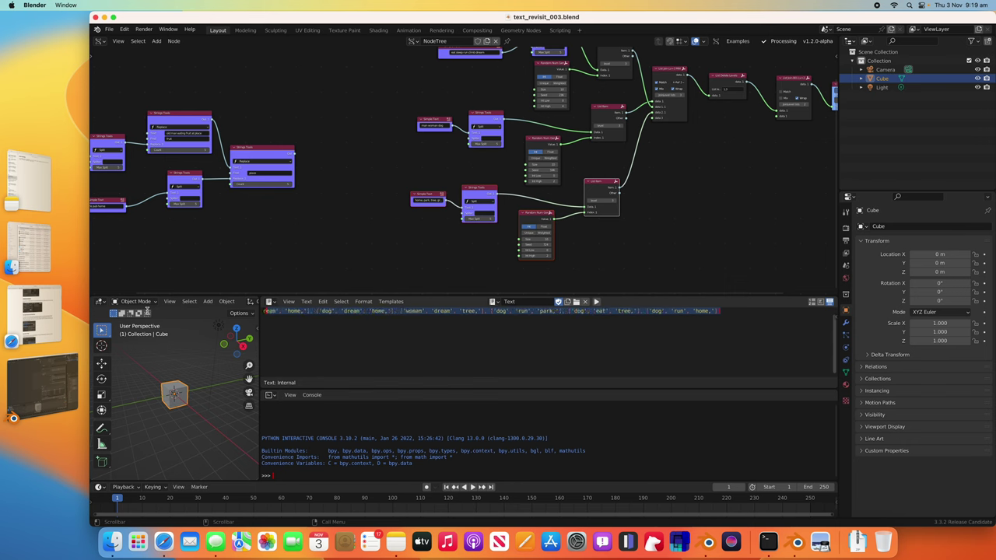
{"action": "scroll", "coordinate": [305, 327], "scroll_direction": "left", "scroll_amount": 3}
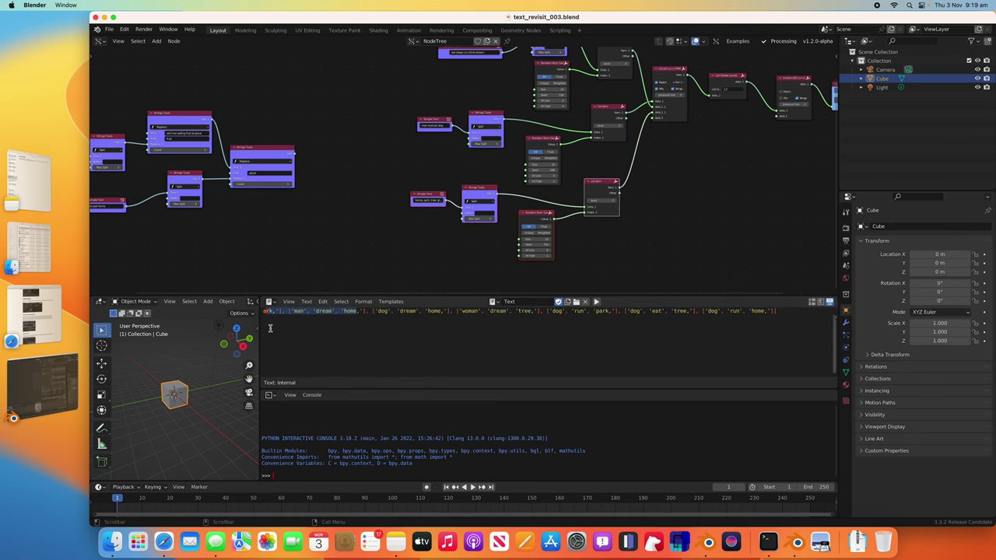
{"action": "left_click_drag", "start_coordinate": [276, 329], "coordinate": [202, 290]}
{"action": "scroll", "coordinate": [601, 142], "scroll_direction": "down", "scroll_amount": 1}
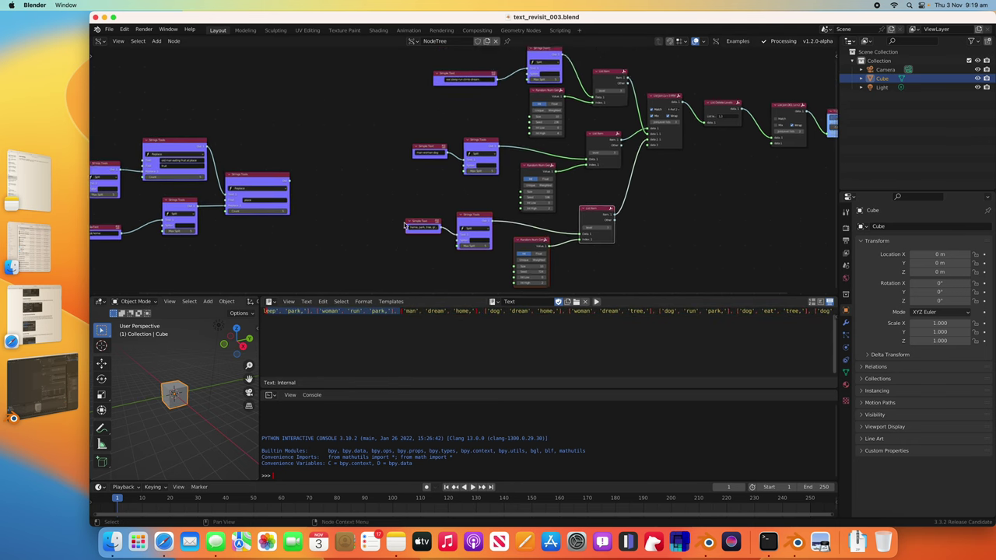
{"action": "scroll", "coordinate": [766, 122], "scroll_direction": "up", "scroll_amount": 3}
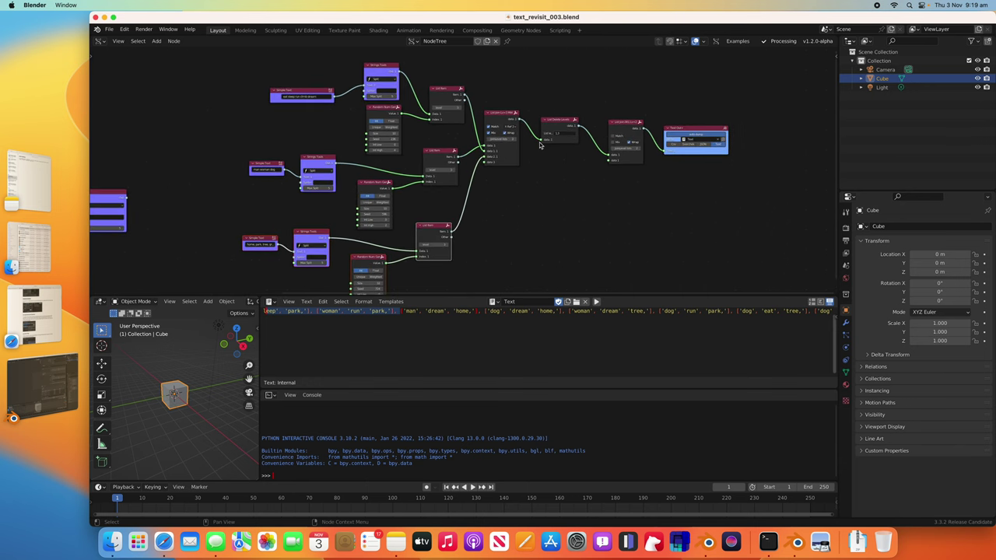
Change the first Random Num Gen seed to 278.
{"action": "left_click_drag", "start_coordinate": [345, 125], "coordinate": [358, 124]}
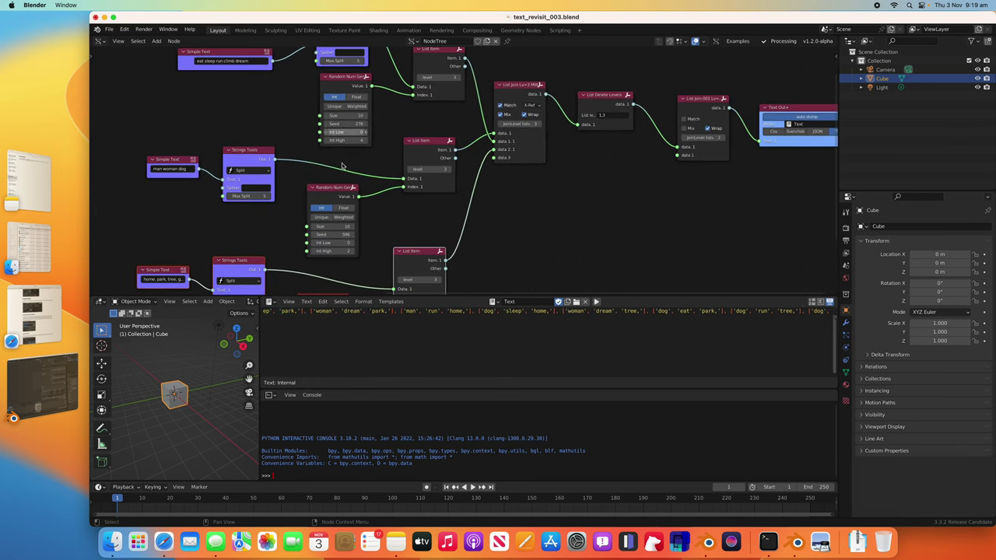
{"action": "scroll", "coordinate": [317, 180], "scroll_direction": "up", "scroll_amount": 2}
{"action": "scroll", "coordinate": [334, 218], "scroll_direction": "down", "scroll_amount": 1}
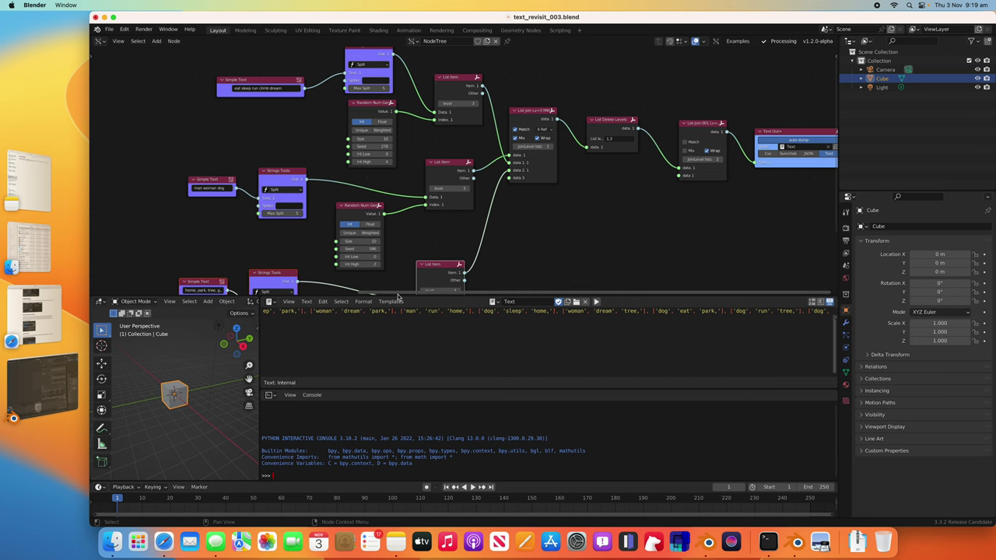
{"action": "left_click_drag", "start_coordinate": [405, 296], "coordinate": [404, 346]}
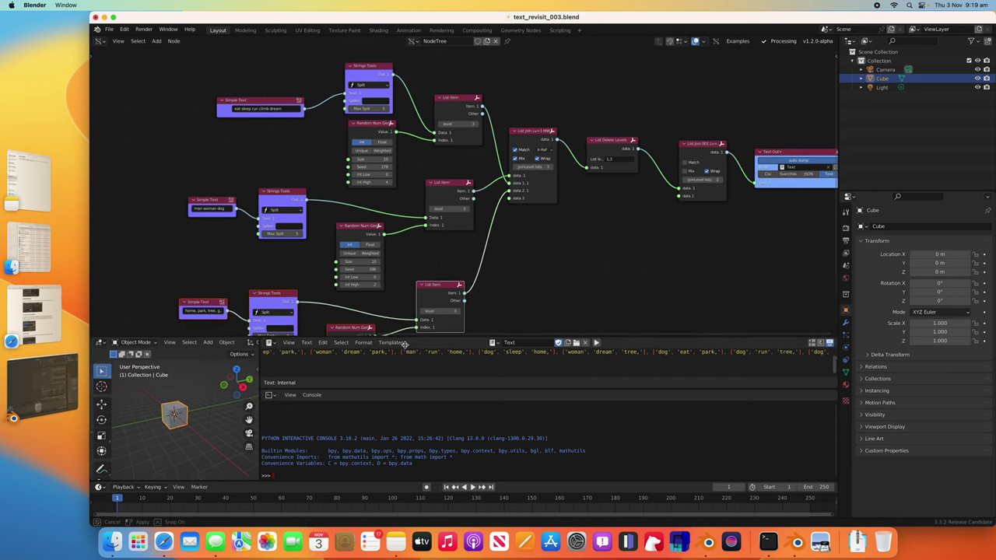
{"action": "scroll", "coordinate": [256, 195], "scroll_direction": "down", "scroll_amount": 3}
{"action": "scroll", "coordinate": [249, 204], "scroll_direction": "up", "scroll_amount": 3}
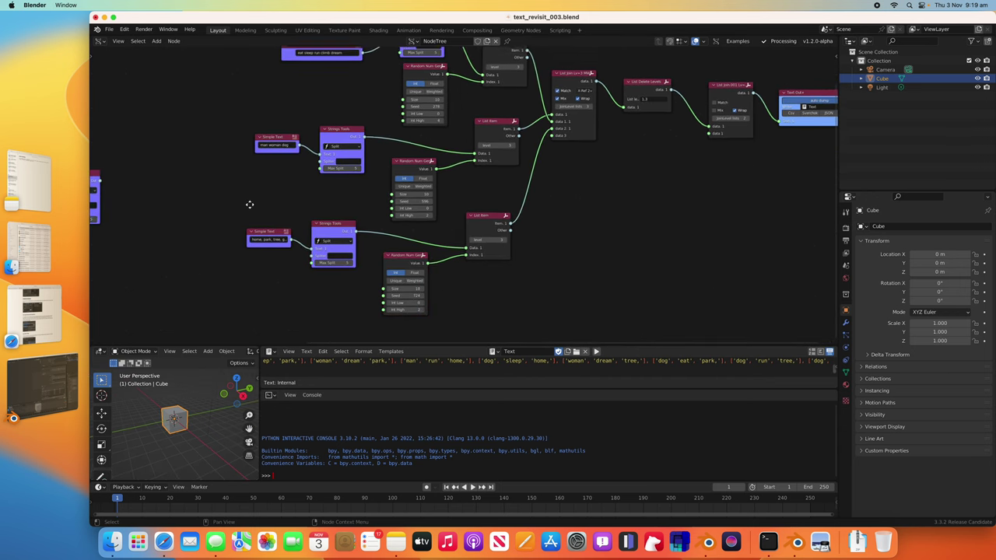
{"action": "scroll", "coordinate": [362, 159], "scroll_direction": "up", "scroll_amount": 2}
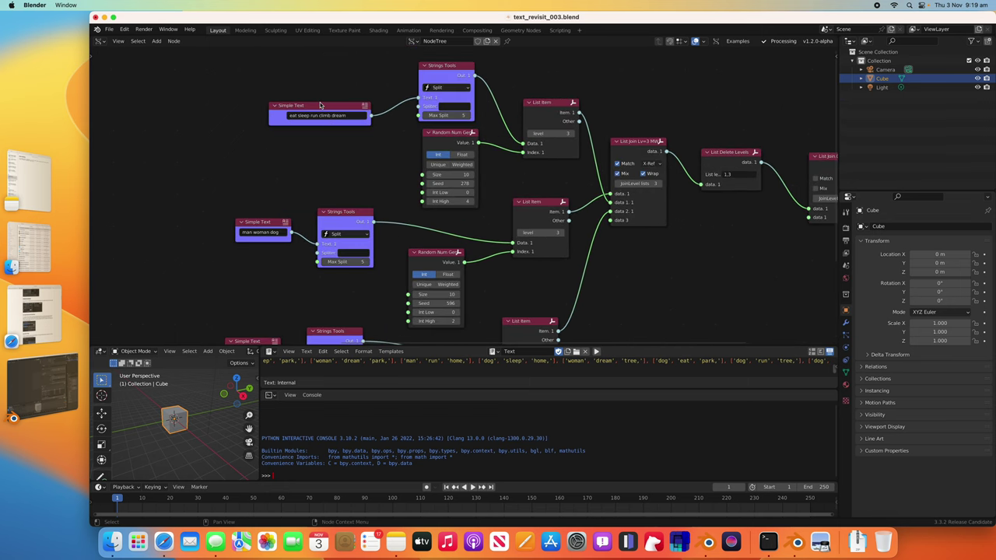
{"action": "scroll", "coordinate": [346, 149], "scroll_direction": "down", "scroll_amount": 1}
Reposition the 'eat sleep run climb dream' and 'man woman dog' Simple Text nodes.
{"action": "left_click_drag", "start_coordinate": [335, 139], "coordinate": [335, 104]}
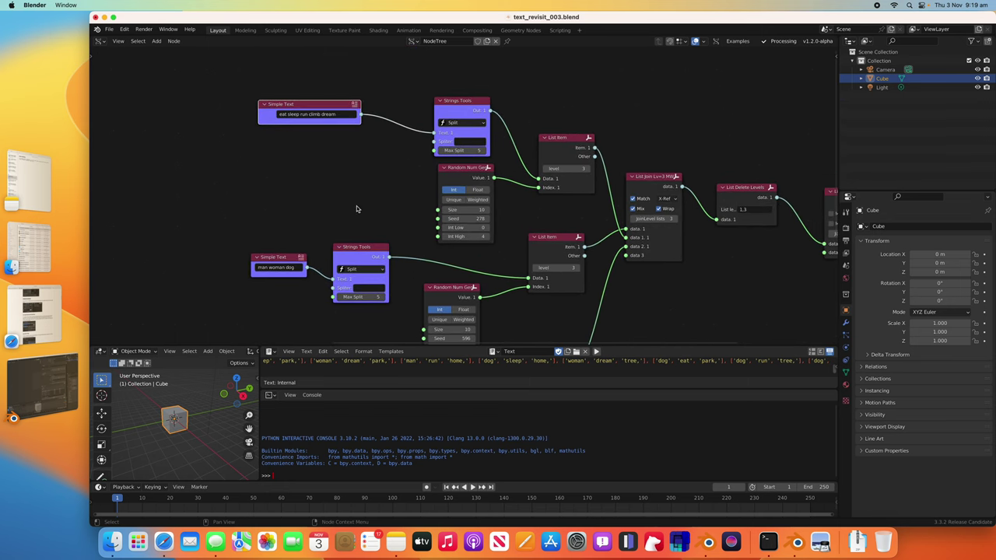
{"action": "scroll", "coordinate": [356, 205], "scroll_direction": "up", "scroll_amount": 2}
{"action": "left_click_drag", "start_coordinate": [364, 154], "coordinate": [374, 170]}
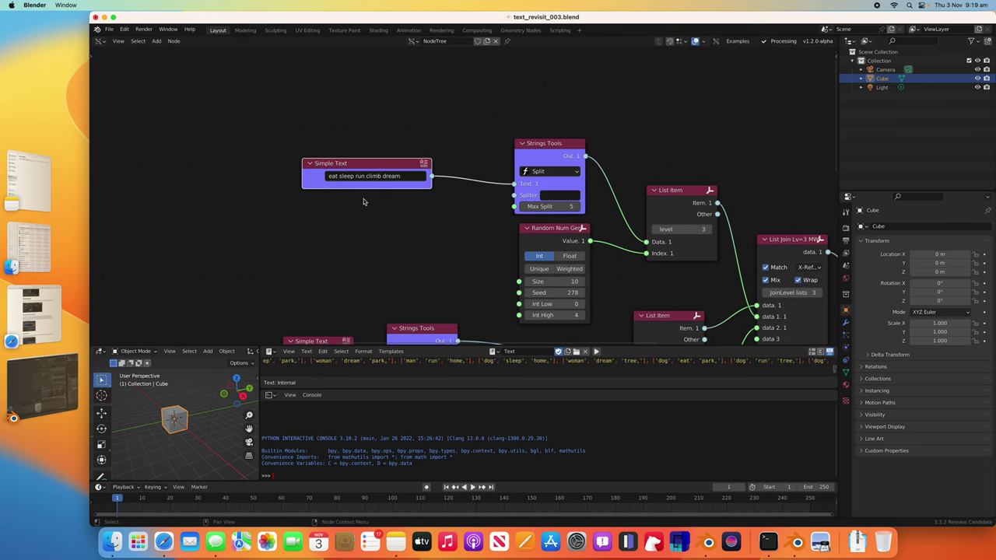
{"action": "scroll", "coordinate": [323, 135], "scroll_direction": "down", "scroll_amount": 2}
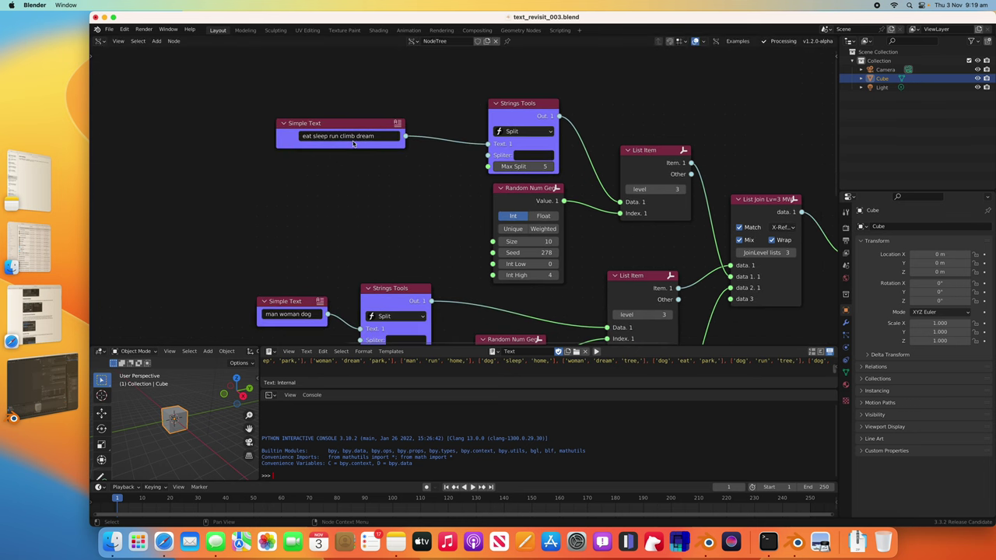
{"action": "scroll", "coordinate": [340, 140], "scroll_direction": "down", "scroll_amount": 4}
{"action": "scroll", "coordinate": [326, 178], "scroll_direction": "down", "scroll_amount": 3}
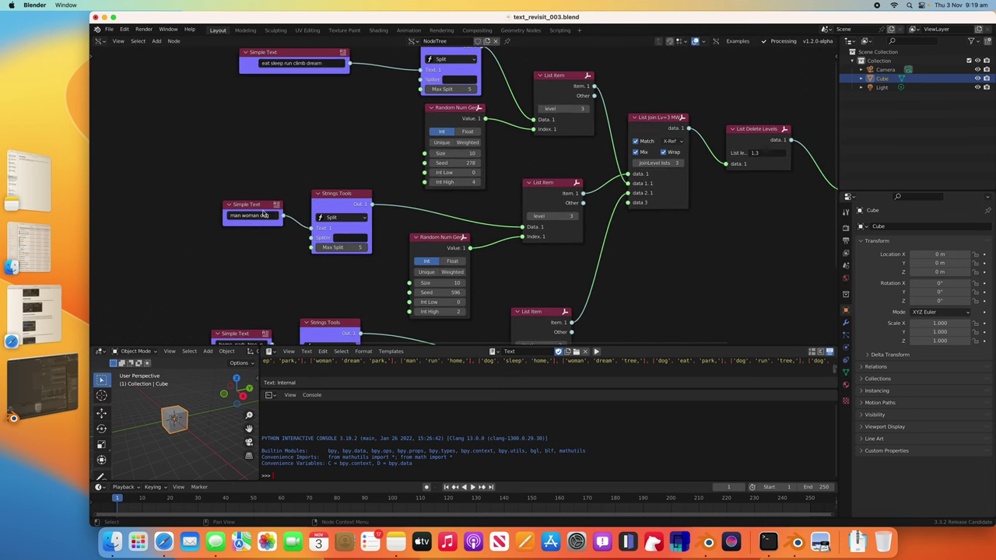
{"action": "left_click_drag", "start_coordinate": [234, 206], "coordinate": [207, 193]}
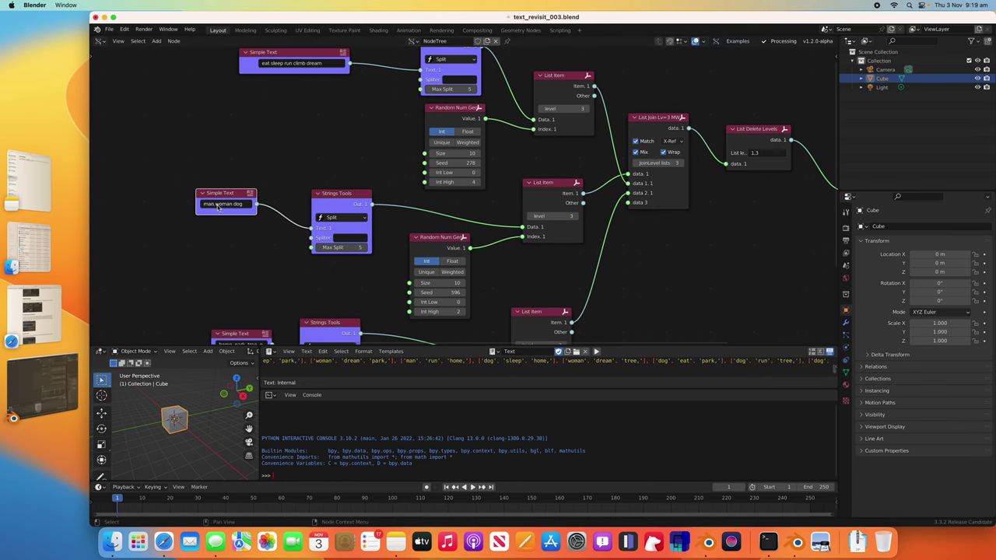
{"action": "scroll", "coordinate": [247, 194], "scroll_direction": "up", "scroll_amount": 2}
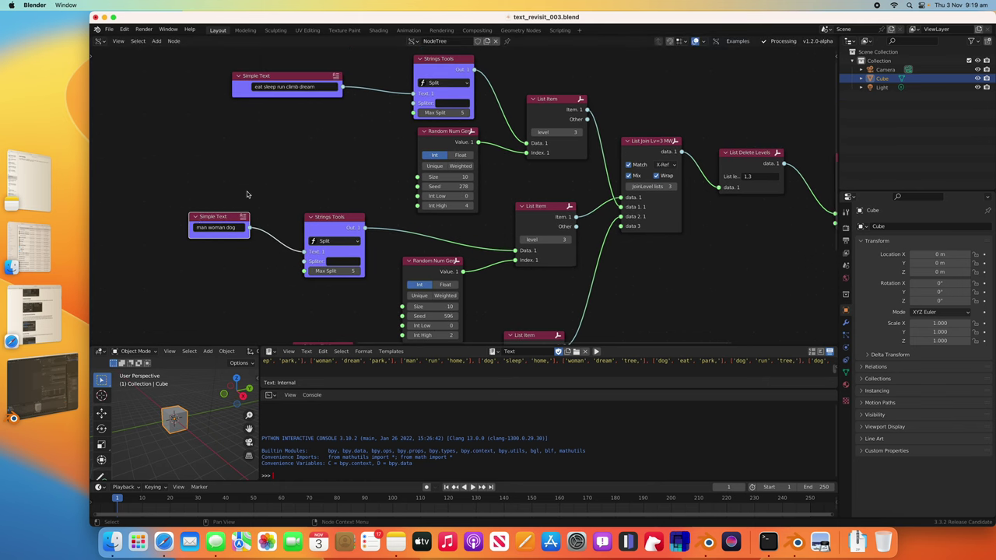
{"action": "left_click_drag", "start_coordinate": [292, 86], "coordinate": [297, 83]}
{"action": "scroll", "coordinate": [247, 221], "scroll_direction": "down", "scroll_amount": 10}
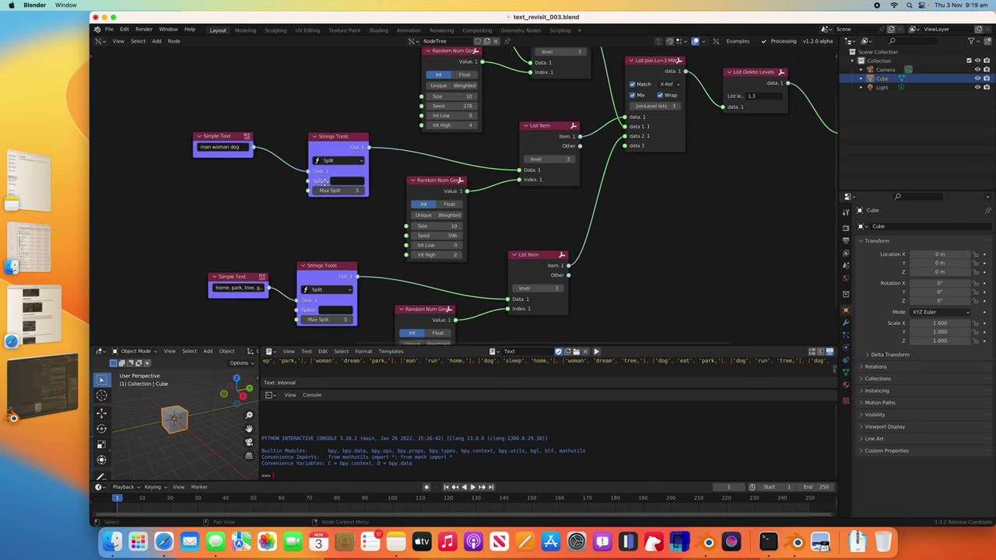
Widen the place-word Simple Text node so more of its list shows.
{"action": "left_click_drag", "start_coordinate": [217, 227], "coordinate": [166, 230]}
{"action": "scroll", "coordinate": [288, 216], "scroll_direction": "up", "scroll_amount": 8}
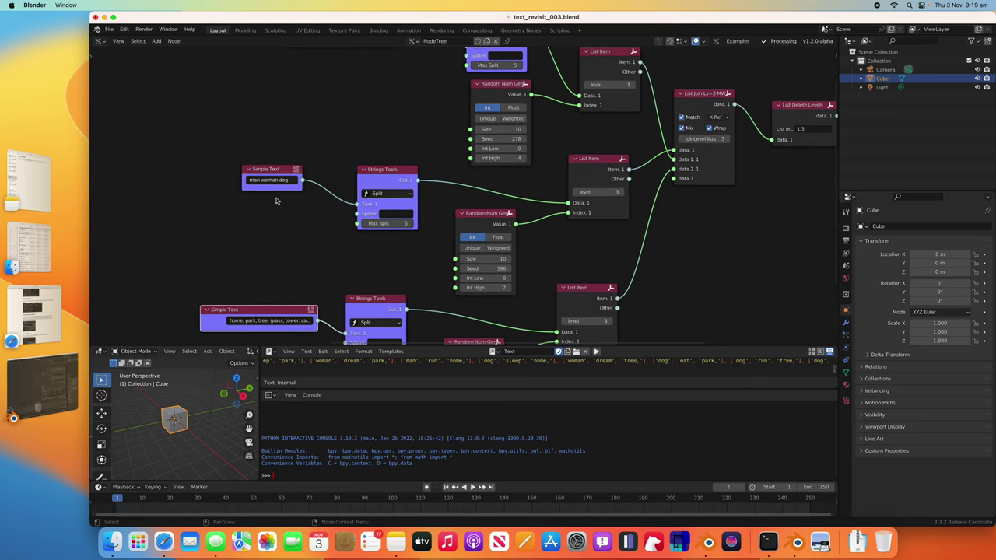
{"action": "scroll", "coordinate": [306, 219], "scroll_direction": "up", "scroll_amount": 5}
{"action": "scroll", "coordinate": [326, 133], "scroll_direction": "down", "scroll_amount": 3}
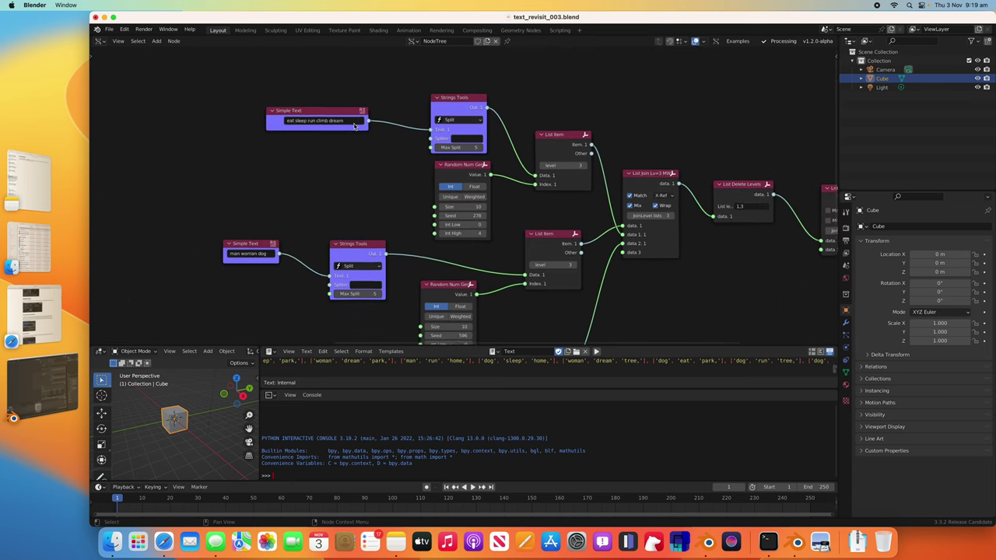
{"action": "scroll", "coordinate": [300, 119], "scroll_direction": "down", "scroll_amount": 3}
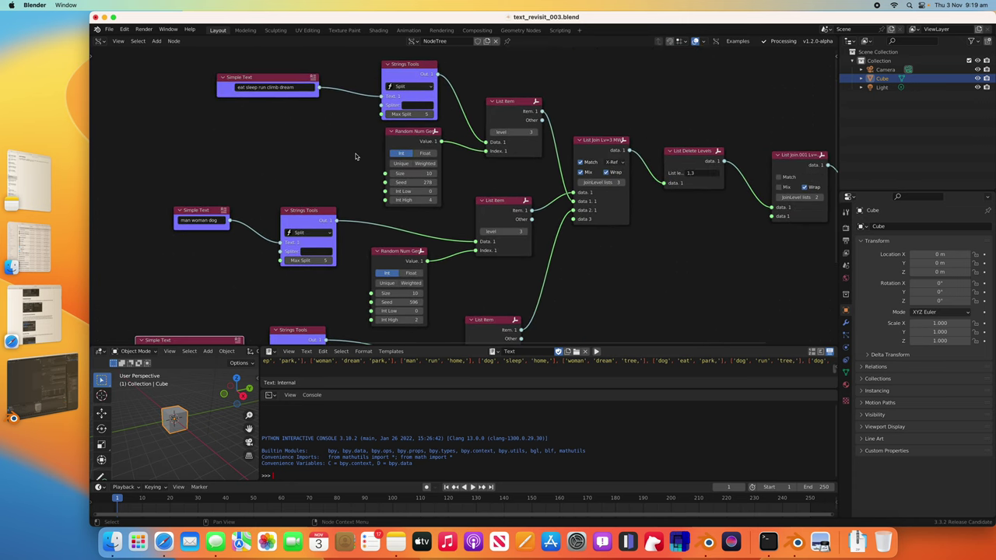
{"action": "scroll", "coordinate": [345, 151], "scroll_direction": "right", "scroll_amount": 3}
{"action": "scroll", "coordinate": [547, 141], "scroll_direction": "right", "scroll_amount": 3}
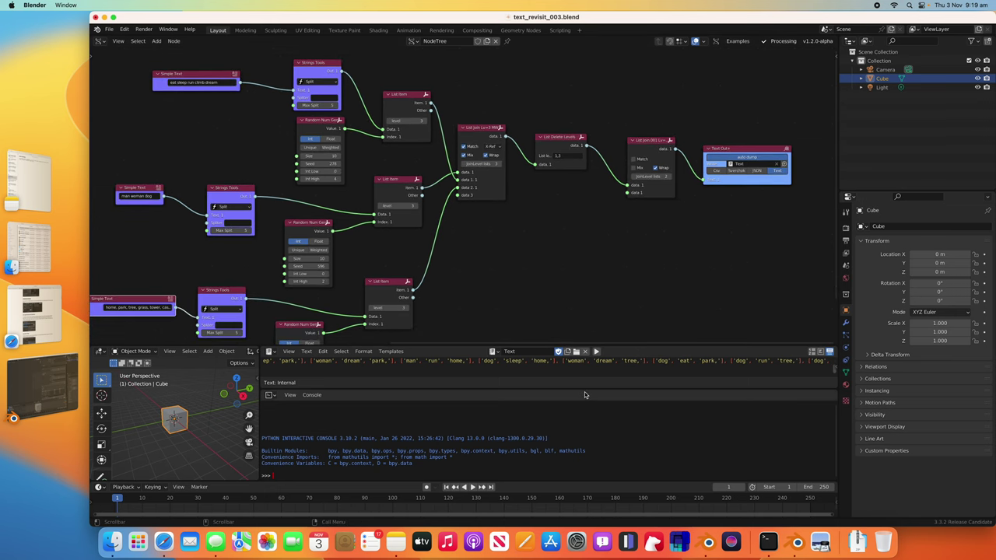
{"action": "left_click_drag", "start_coordinate": [584, 389], "coordinate": [584, 421]}
{"action": "scroll", "coordinate": [503, 293], "scroll_direction": "left", "scroll_amount": 3}
{"action": "scroll", "coordinate": [503, 293], "scroll_direction": "down", "scroll_amount": 1}
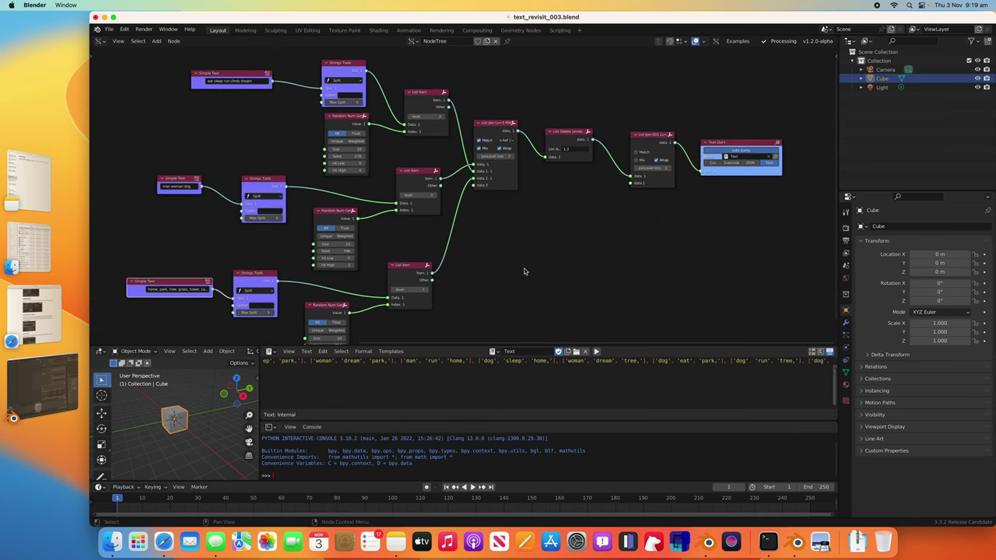
{"action": "scroll", "coordinate": [480, 215], "scroll_direction": "up", "scroll_amount": 2}
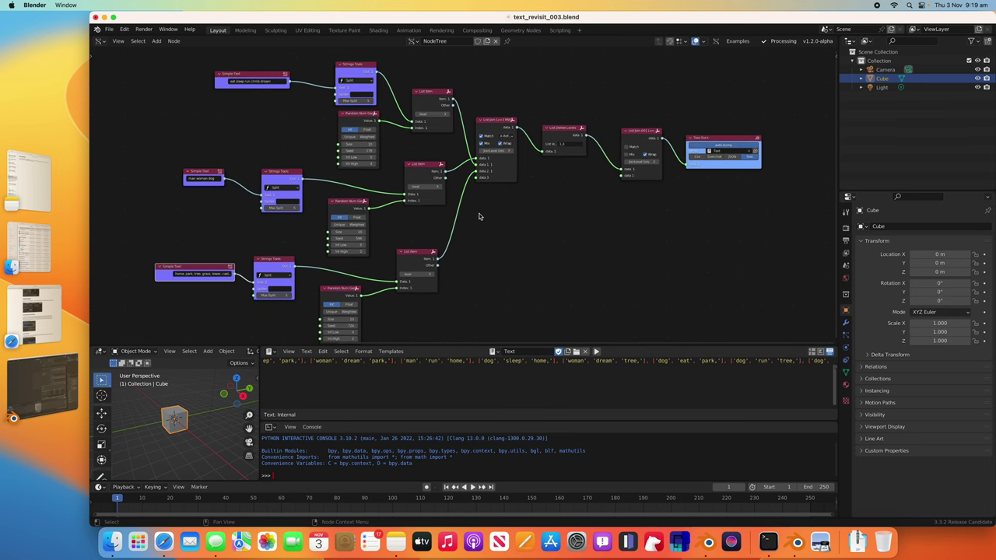
{"action": "scroll", "coordinate": [480, 216], "scroll_direction": "down", "scroll_amount": 1}
Set the Random Num Gen seeds to 642, 332 and 760, then select the new word-list output.
{"action": "left_click_drag", "start_coordinate": [333, 242], "coordinate": [344, 242]}
{"action": "left_click_drag", "start_coordinate": [342, 146], "coordinate": [351, 146]}
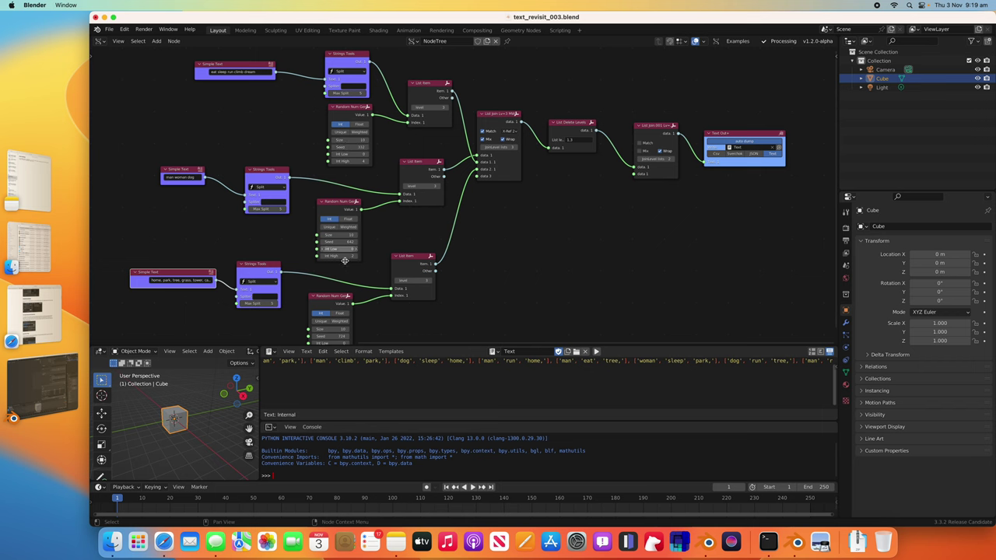
{"action": "scroll", "coordinate": [340, 298], "scroll_direction": "down", "scroll_amount": 1}
{"action": "left_click_drag", "start_coordinate": [333, 320], "coordinate": [348, 320]}
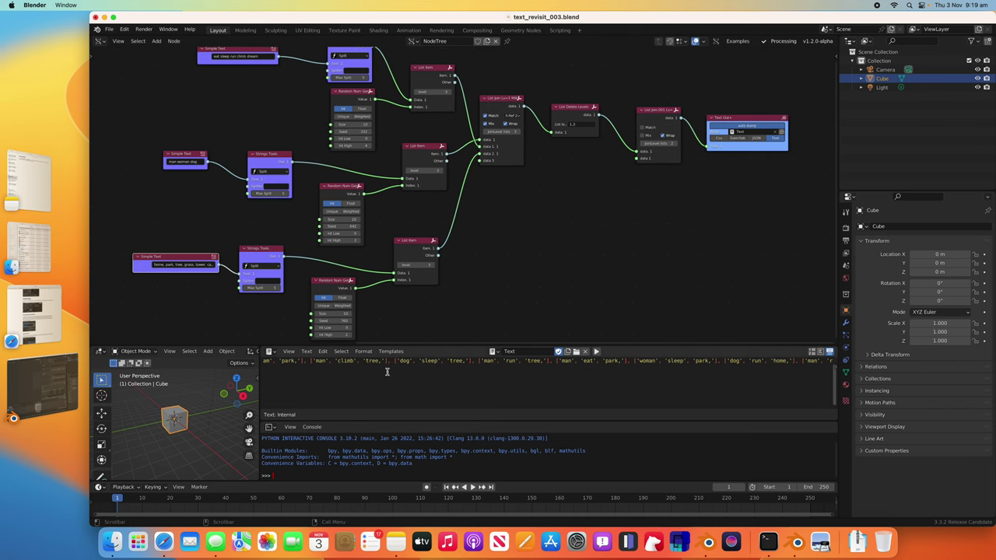
{"action": "left_click", "coordinate": [336, 366]}
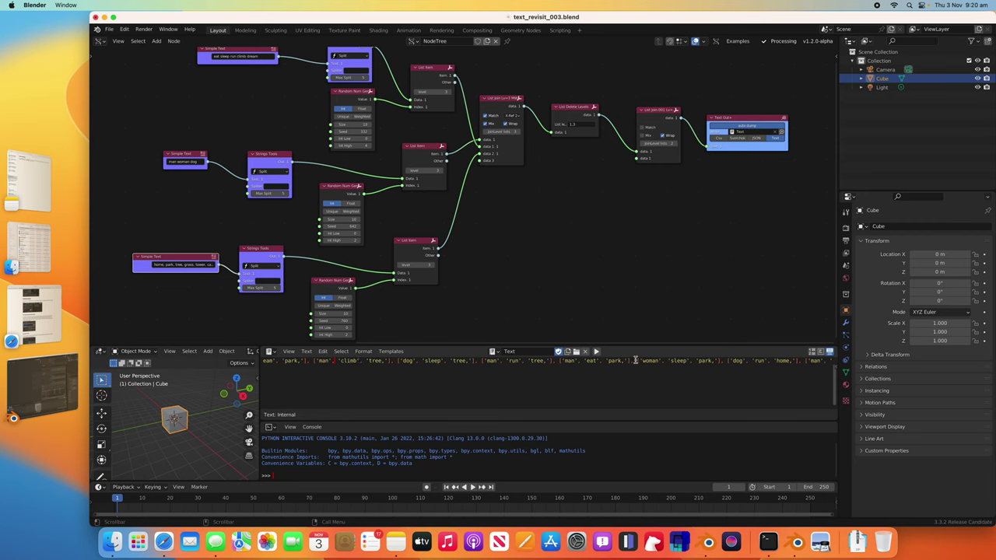
{"action": "left_click_drag", "start_coordinate": [704, 362], "coordinate": [179, 348]}
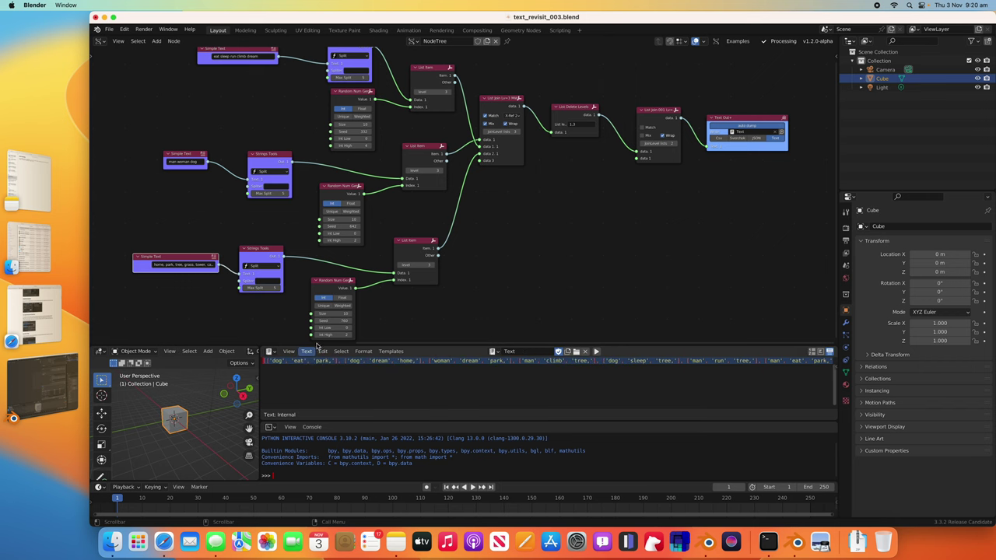
{"action": "scroll", "coordinate": [522, 197], "scroll_direction": "up", "scroll_amount": 2}
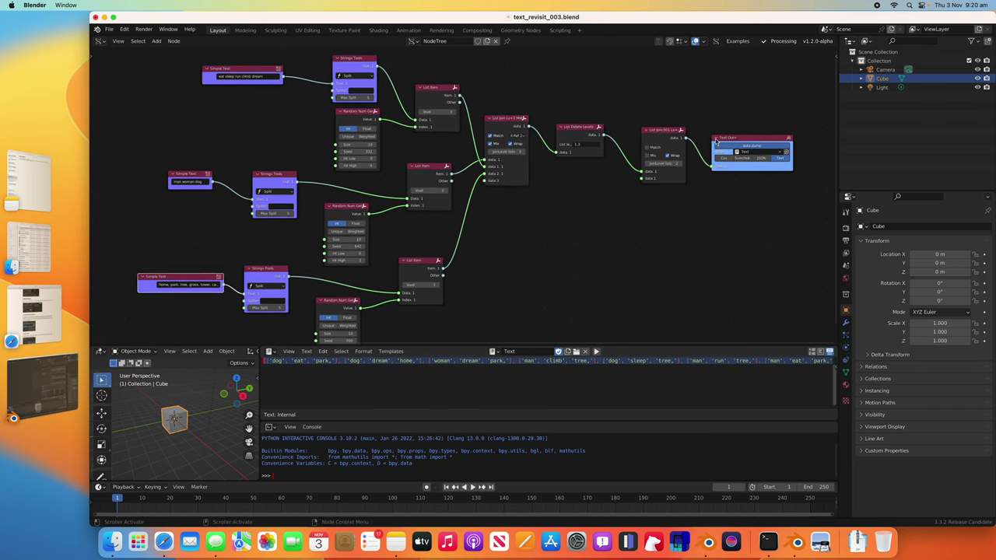
{"action": "scroll", "coordinate": [582, 159], "scroll_direction": "up", "scroll_amount": 3}
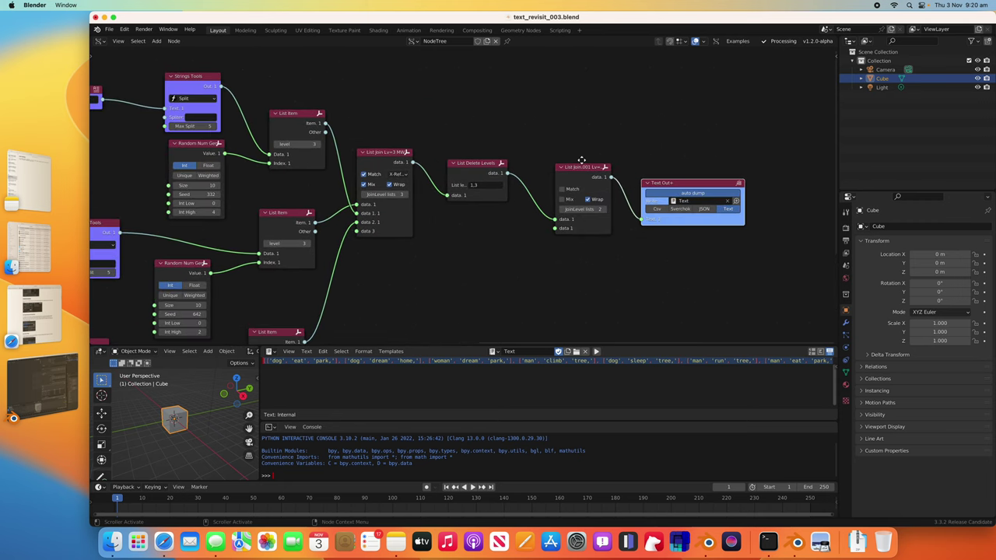
{"action": "scroll", "coordinate": [582, 160], "scroll_direction": "up", "scroll_amount": 3}
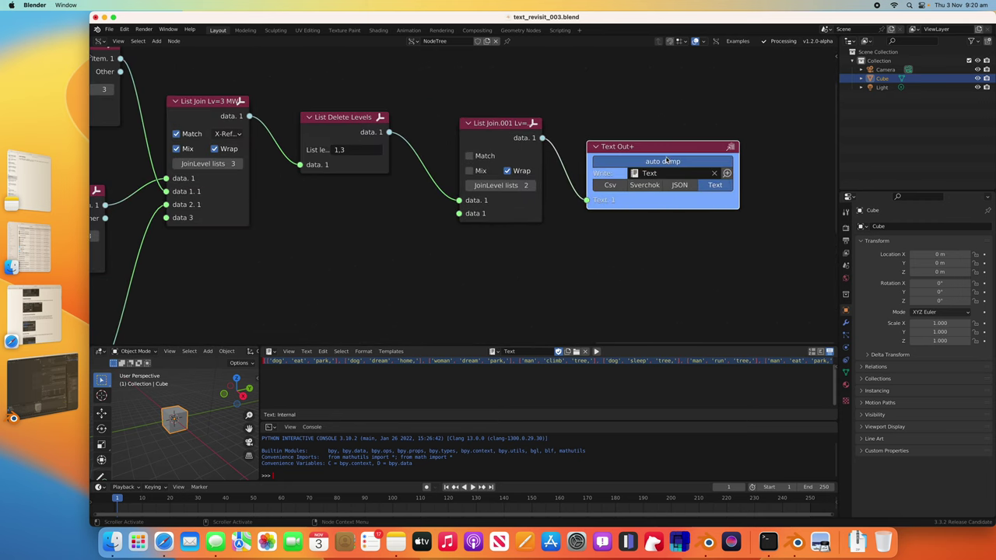
{"action": "scroll", "coordinate": [626, 210], "scroll_direction": "down", "scroll_amount": 2}
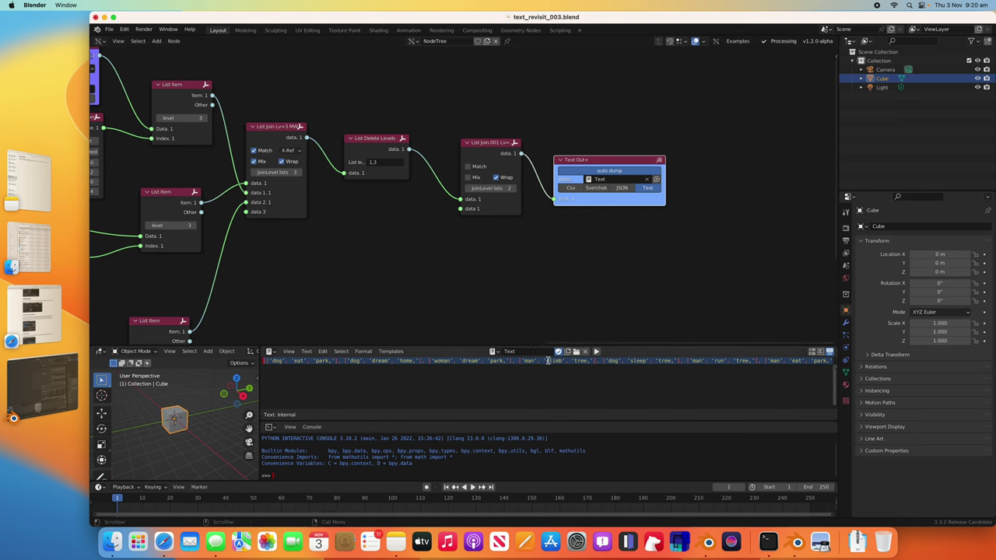
{"action": "scroll", "coordinate": [584, 274], "scroll_direction": "down", "scroll_amount": 4}
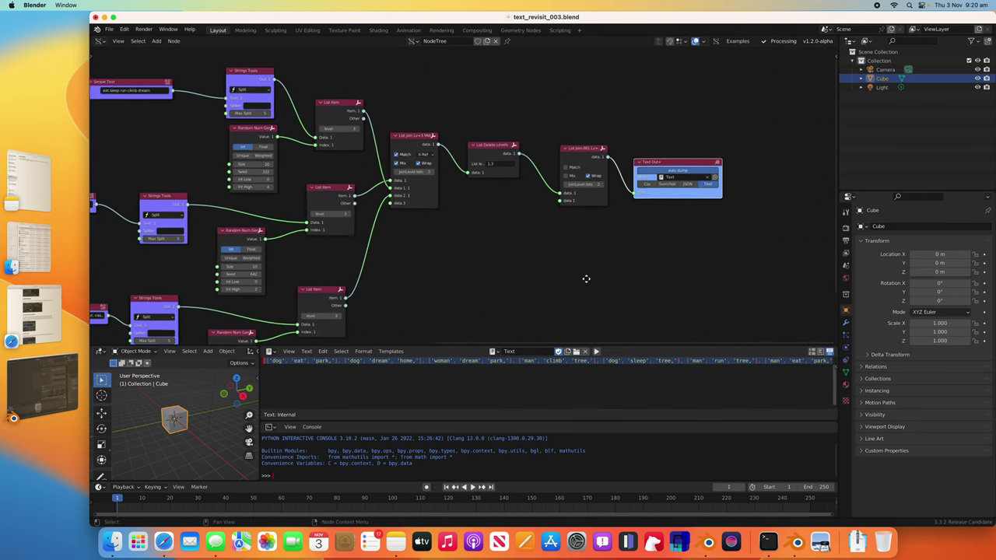
{"action": "scroll", "coordinate": [551, 288], "scroll_direction": "up", "scroll_amount": 4}
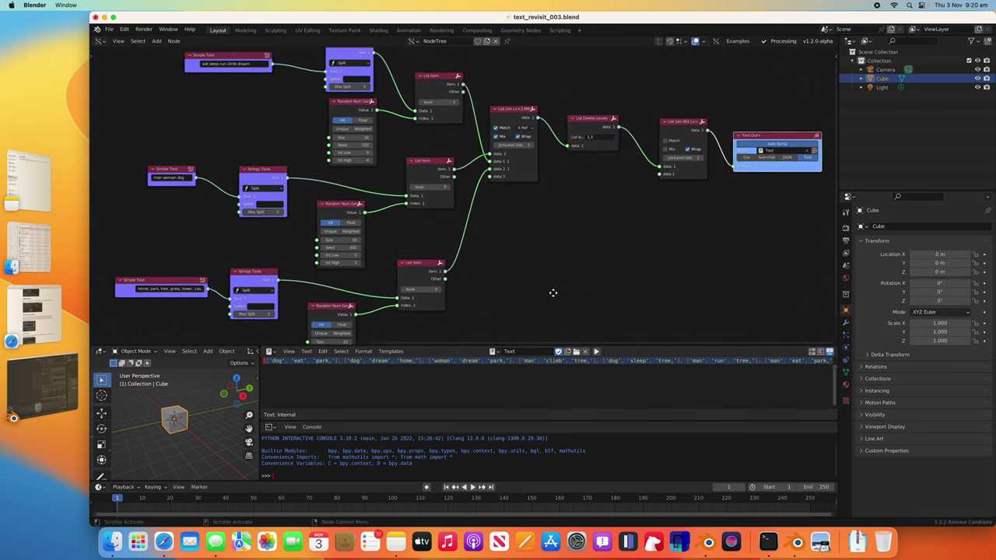
{"action": "scroll", "coordinate": [591, 280], "scroll_direction": "down", "scroll_amount": 4}
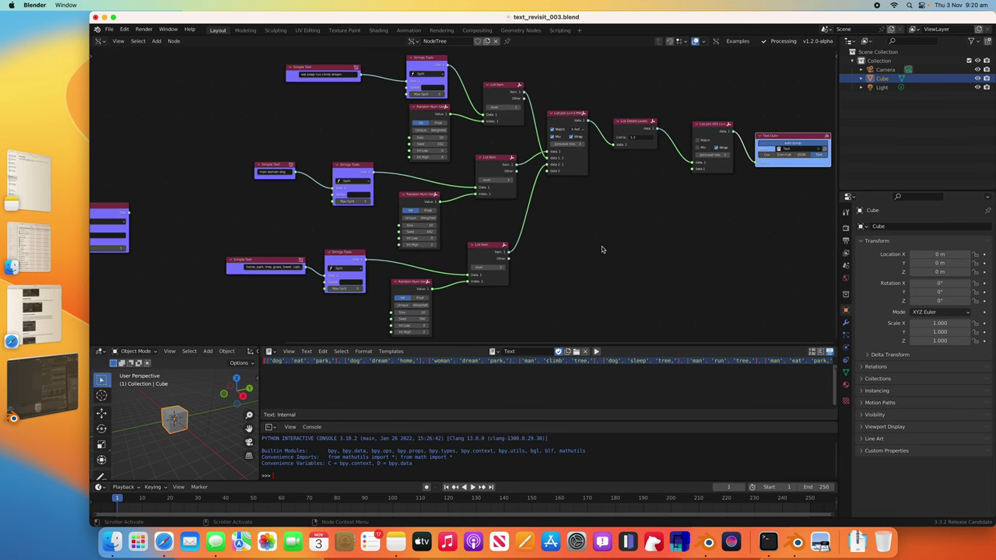
{"action": "scroll", "coordinate": [483, 201], "scroll_direction": "right", "scroll_amount": 2}
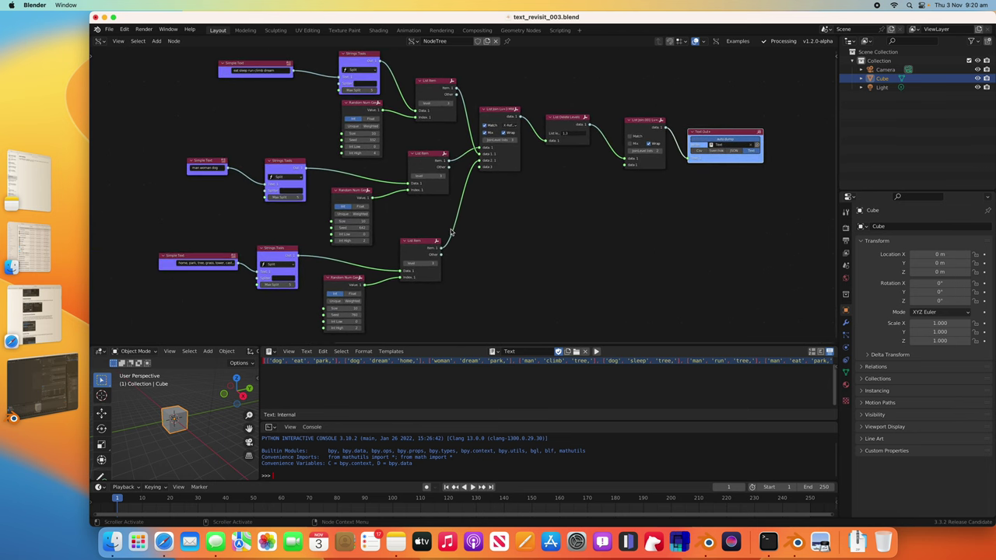
{"action": "left_click_drag", "start_coordinate": [426, 361], "coordinate": [191, 351]}
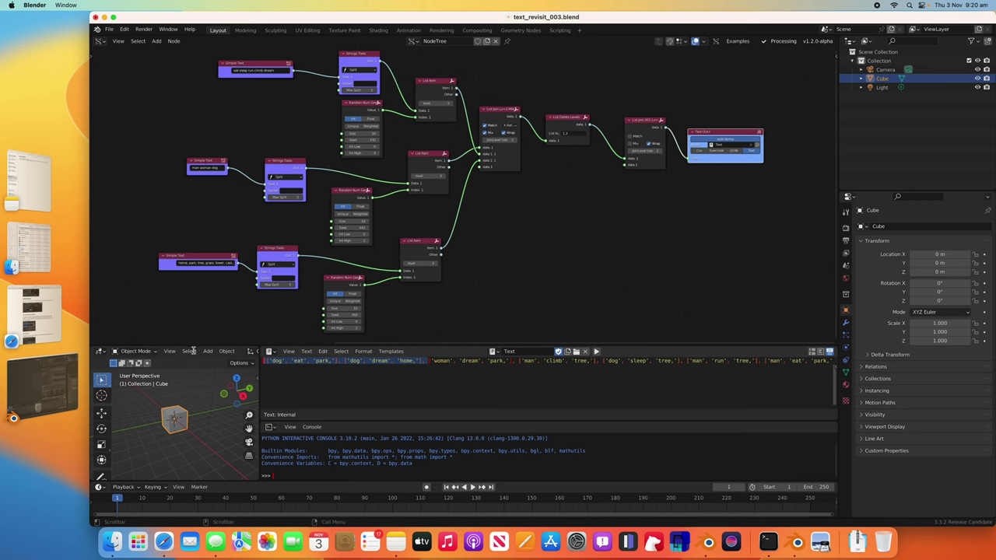
{"action": "left_click", "coordinate": [351, 366]}
{"action": "left_click_drag", "start_coordinate": [294, 361], "coordinate": [504, 361]}
{"action": "left_click", "coordinate": [658, 361], "text": "shift"}
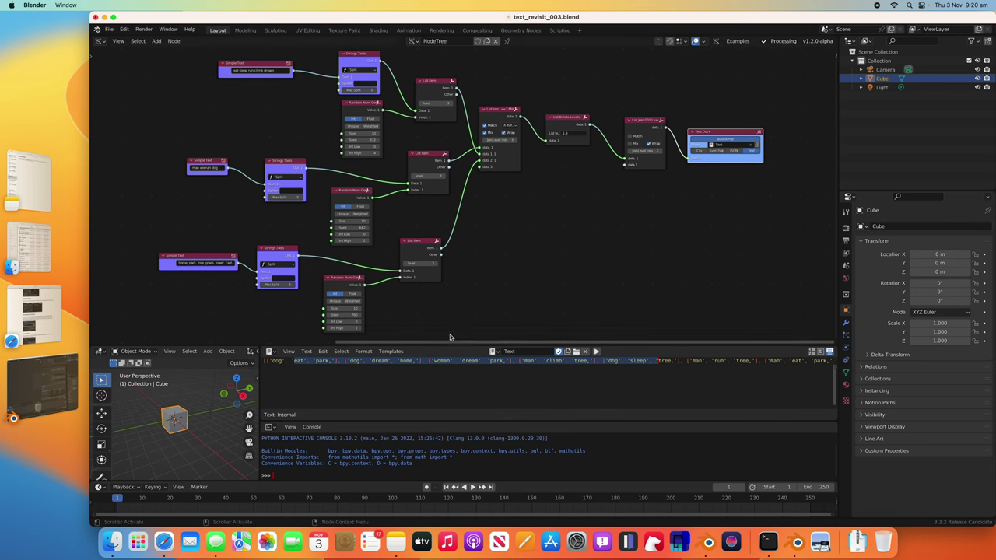
{"action": "scroll", "coordinate": [473, 278], "scroll_direction": "down", "scroll_amount": 2}
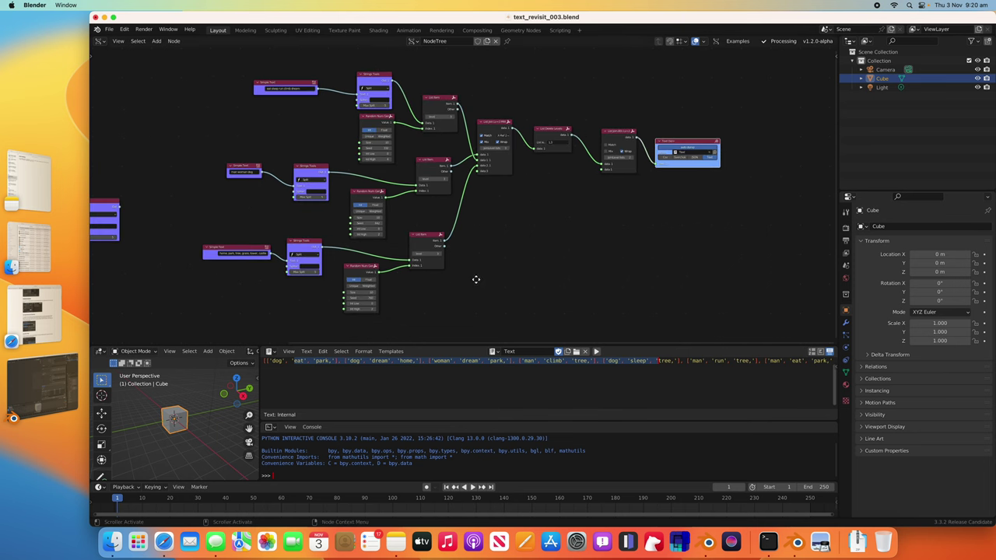
Enlarge the Text editor and select the generated word-triplet list line for copying.
{"action": "left_click_drag", "start_coordinate": [482, 344], "coordinate": [476, 303]}
{"action": "left_click", "coordinate": [474, 343]}
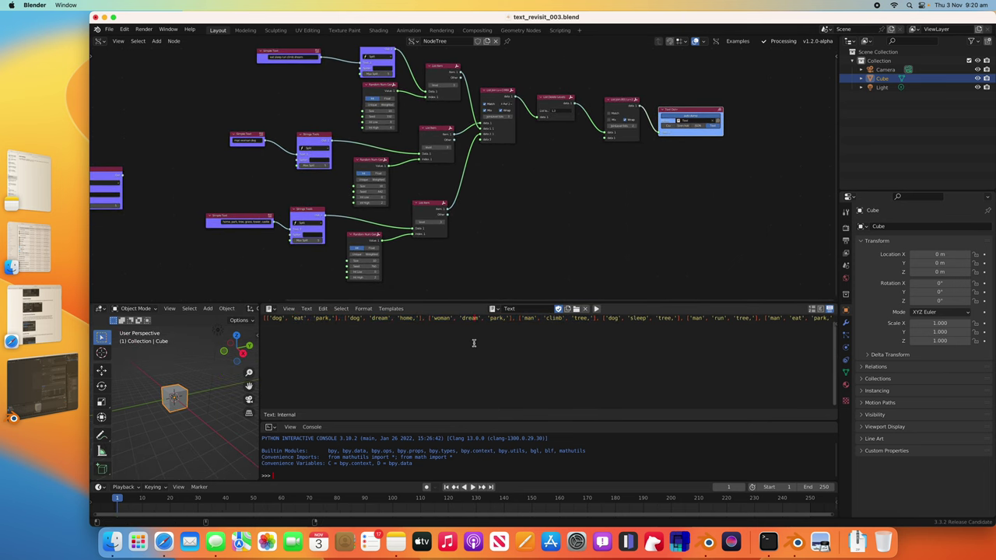
{"action": "key", "text": "super+a"}
{"action": "key", "text": "super+c"}
{"action": "left_click", "coordinate": [505, 333]}
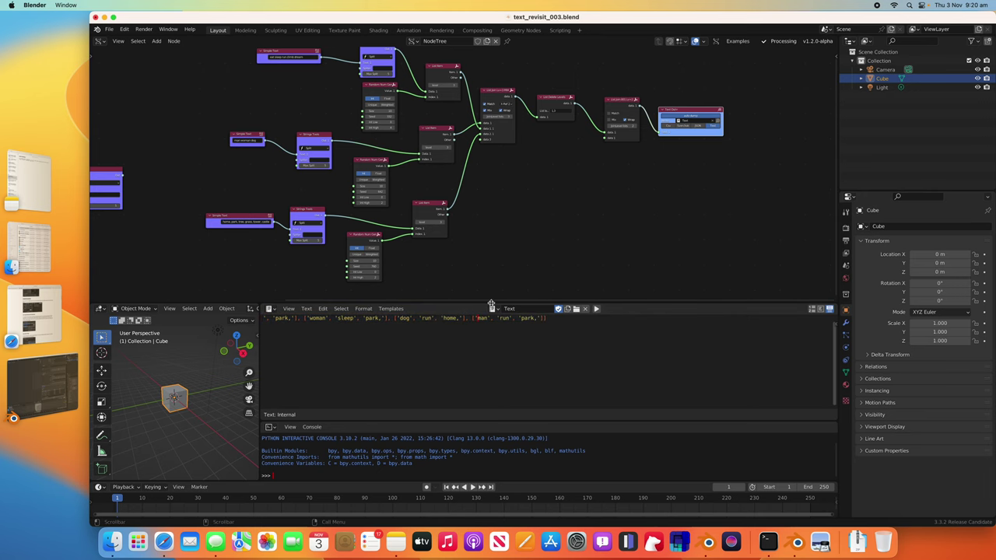
Paste the triplet list into the Python console as list = …, enlarging the console area.
{"action": "left_click_drag", "start_coordinate": [490, 303], "coordinate": [489, 271]}
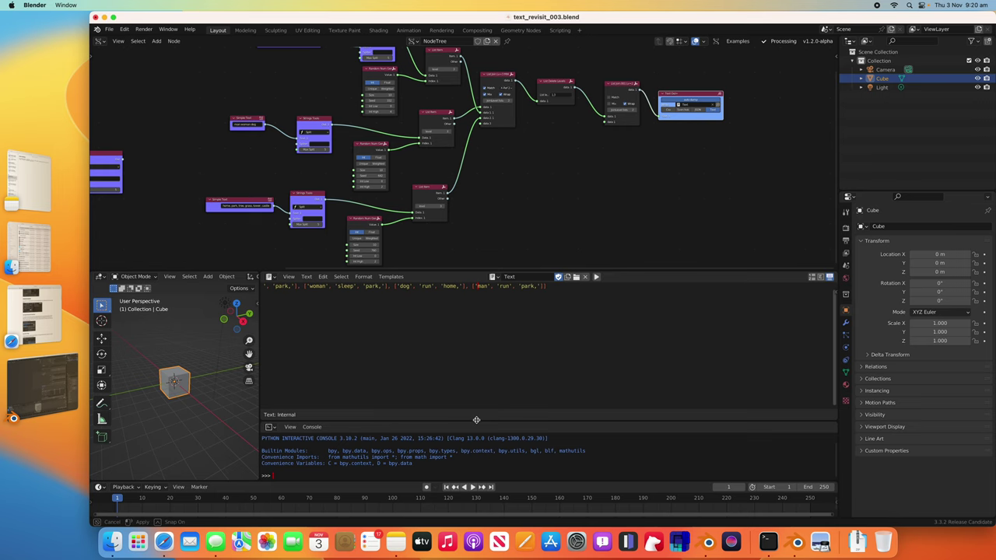
{"action": "left_click_drag", "start_coordinate": [476, 420], "coordinate": [476, 366]}
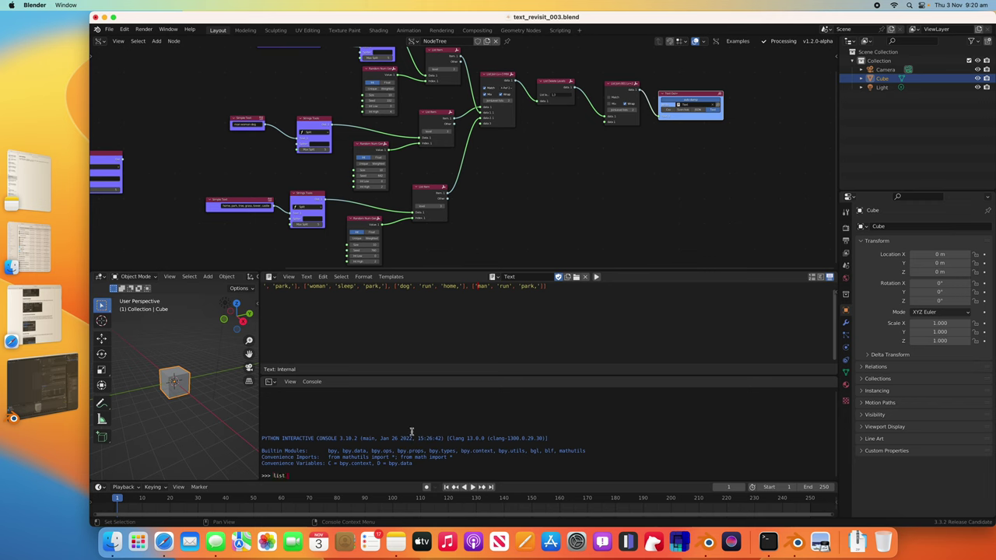
{"action": "key", "text": "super+v"}
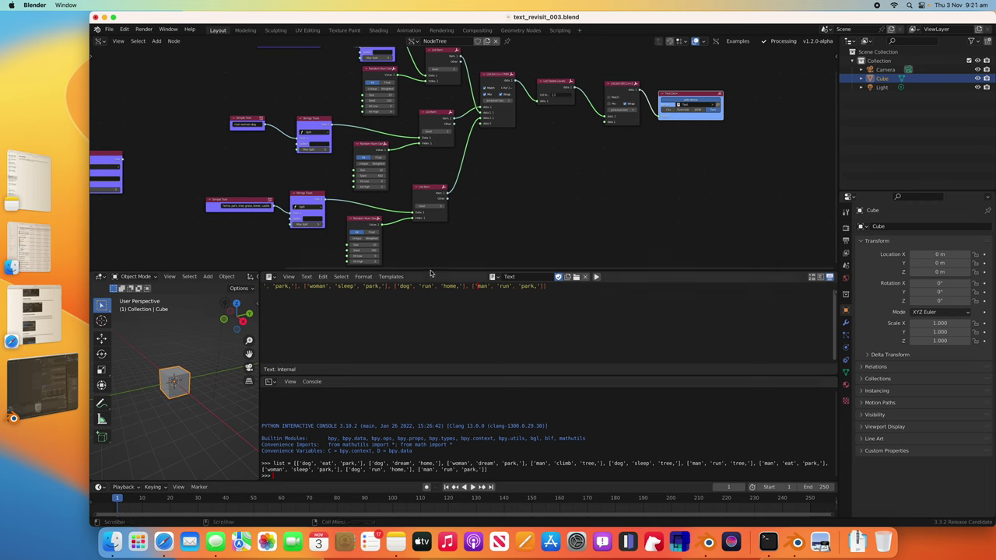
{"action": "left_click_drag", "start_coordinate": [434, 270], "coordinate": [428, 204]}
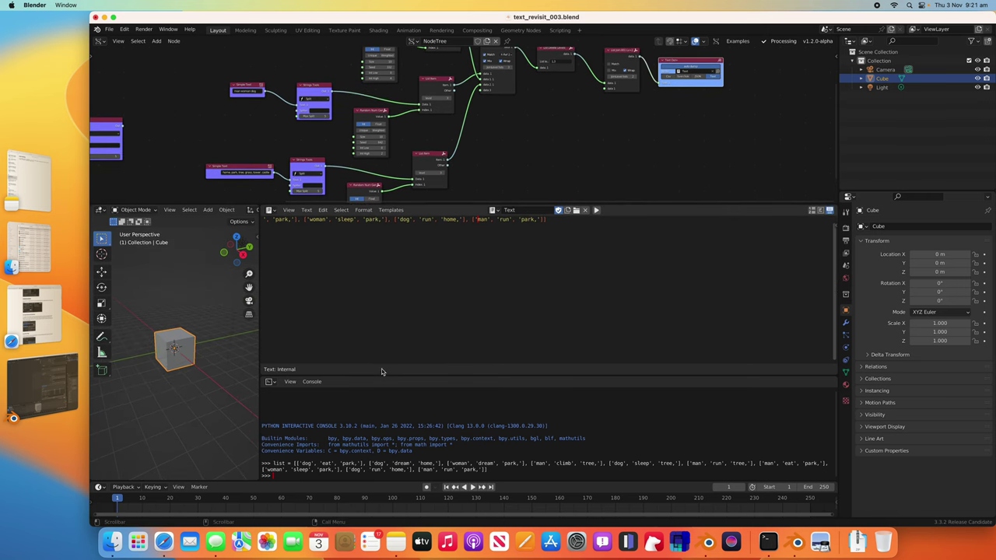
{"action": "left_click_drag", "start_coordinate": [383, 375], "coordinate": [383, 284]}
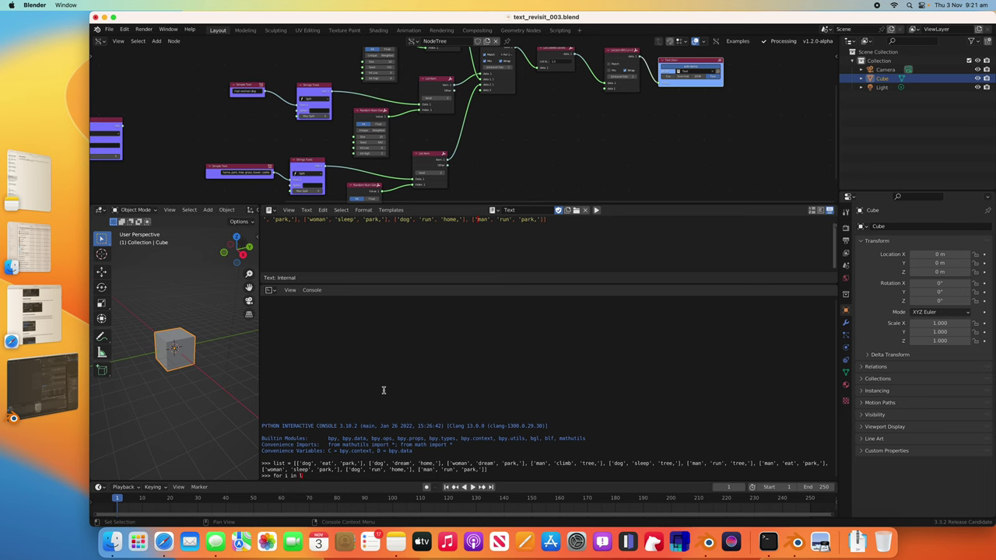
Finish a for loop unpacking each triplet into a, b, c and running print(a, b, c).
{"action": "type", "text": ":"}
{"action": "key", "text": "Return"}
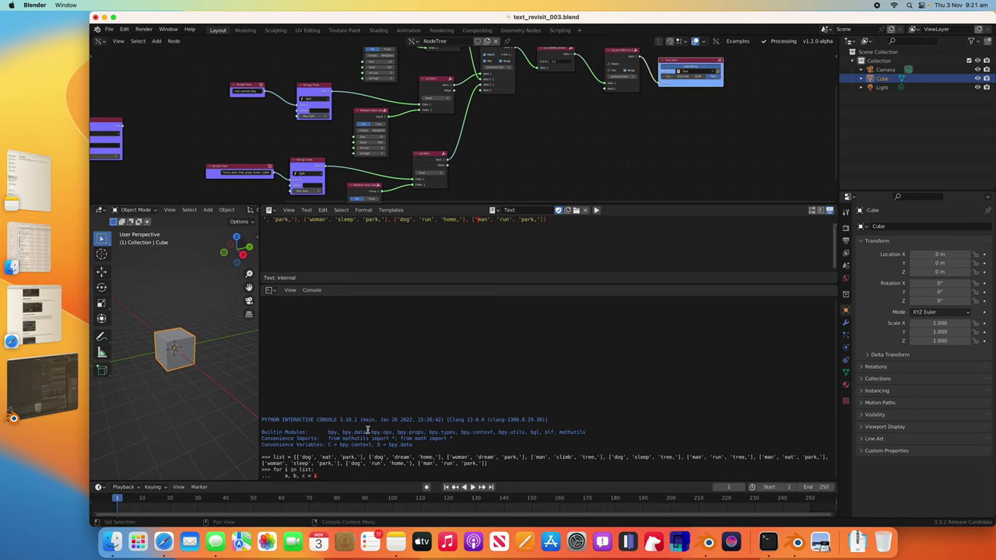
{"action": "type", "text": "i"}
{"action": "key", "text": "Return"}
{"action": "type", "text": "print(a, b"}
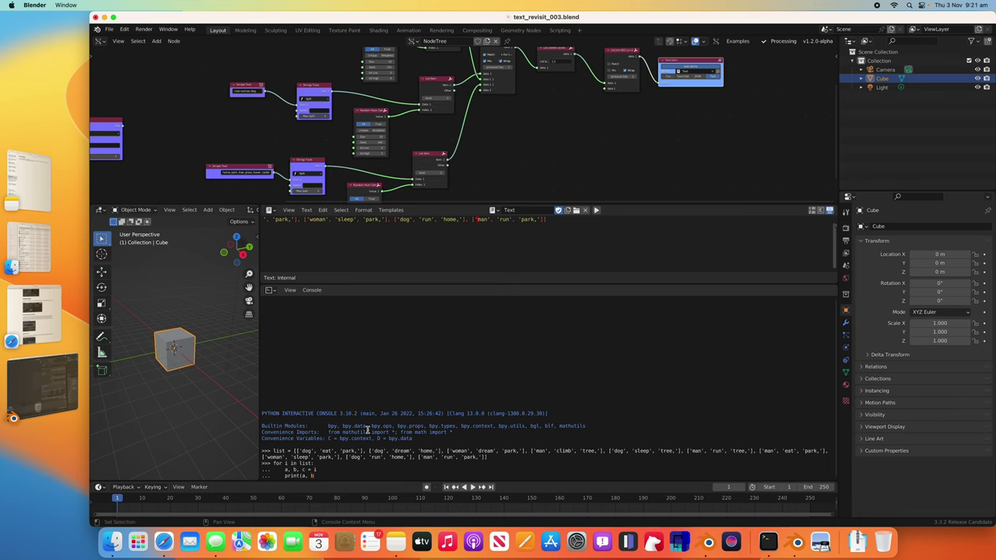
{"action": "type", "text": ", c)"}
{"action": "key", "text": "Return"}
{"action": "key", "text": "Return"}
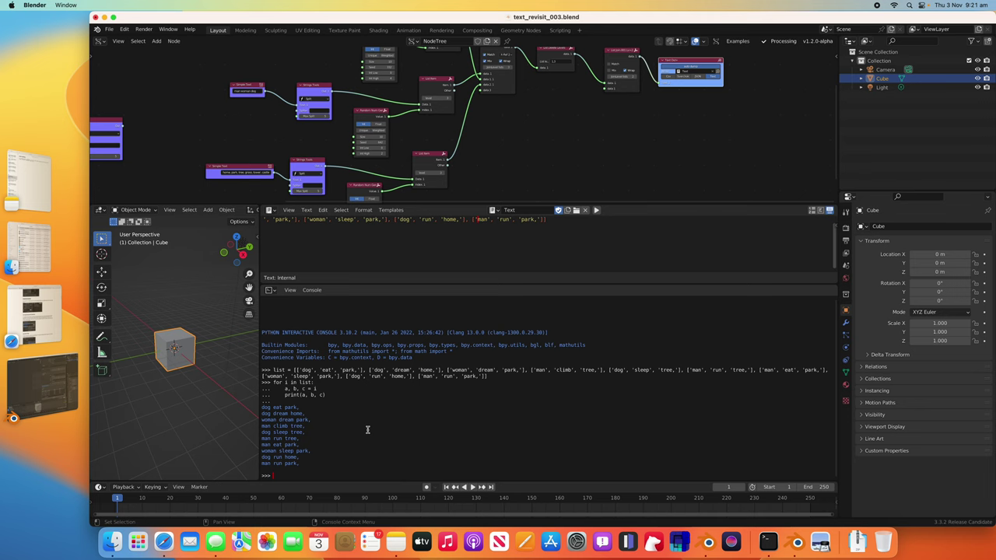
Copy the printed phrase lines and select the phrase 'dog dream home,'.
{"action": "left_click_drag", "start_coordinate": [304, 460], "coordinate": [261, 406]}
{"action": "right_click", "coordinate": [290, 413]}
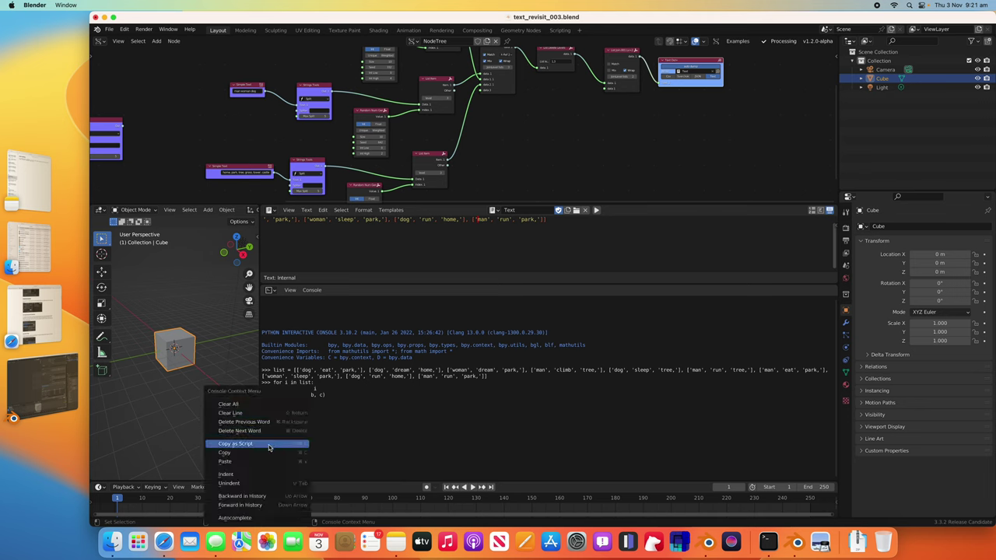
{"action": "left_click", "coordinate": [233, 452]}
{"action": "left_click", "coordinate": [300, 427]}
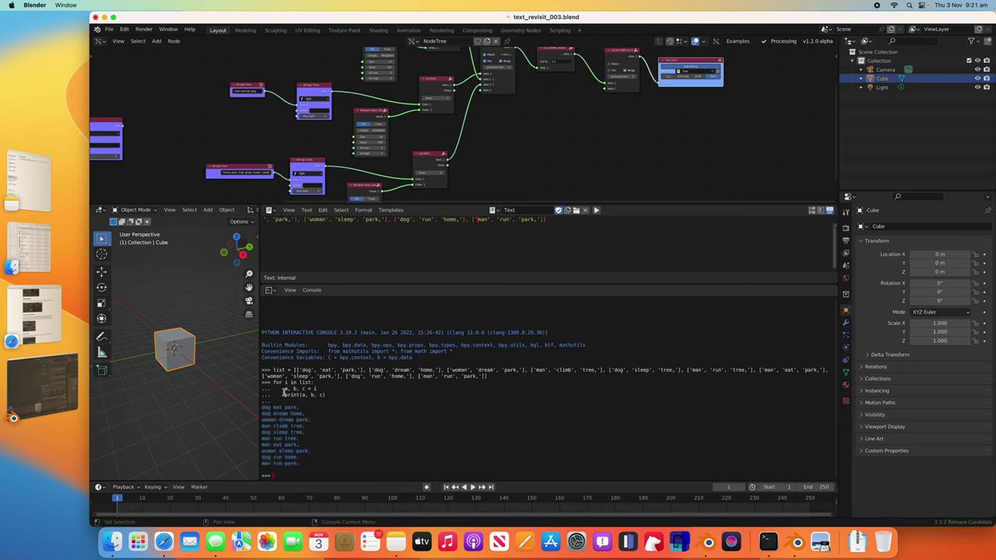
{"action": "left_click_drag", "start_coordinate": [302, 408], "coordinate": [261, 413]}
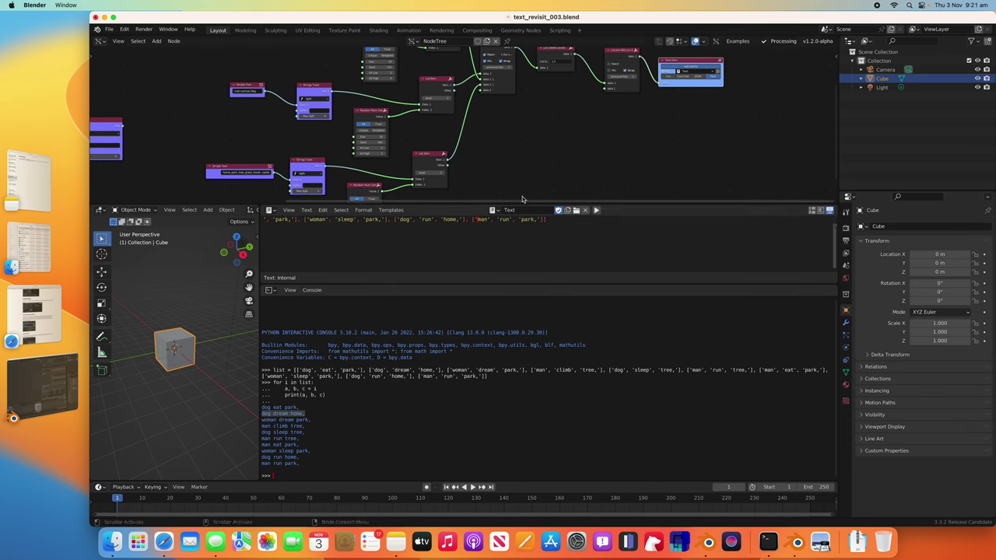
{"action": "scroll", "coordinate": [573, 158], "scroll_direction": "down", "scroll_amount": 2}
Save text_revisit_003.blend and widen the 3D viewport area.
{"action": "key", "text": "super+s"}
{"action": "scroll", "coordinate": [456, 127], "scroll_direction": "right", "scroll_amount": 3}
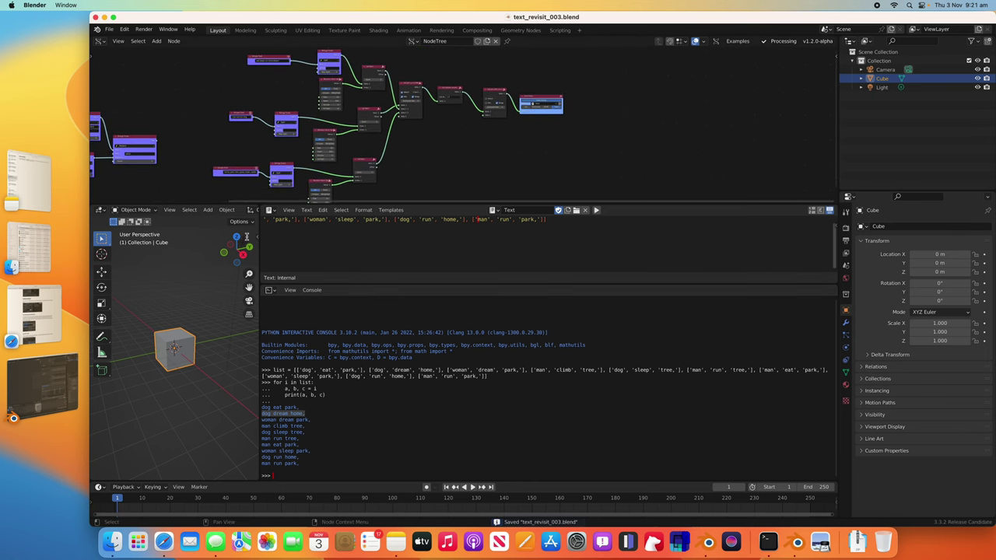
{"action": "left_click_drag", "start_coordinate": [260, 244], "coordinate": [563, 243]}
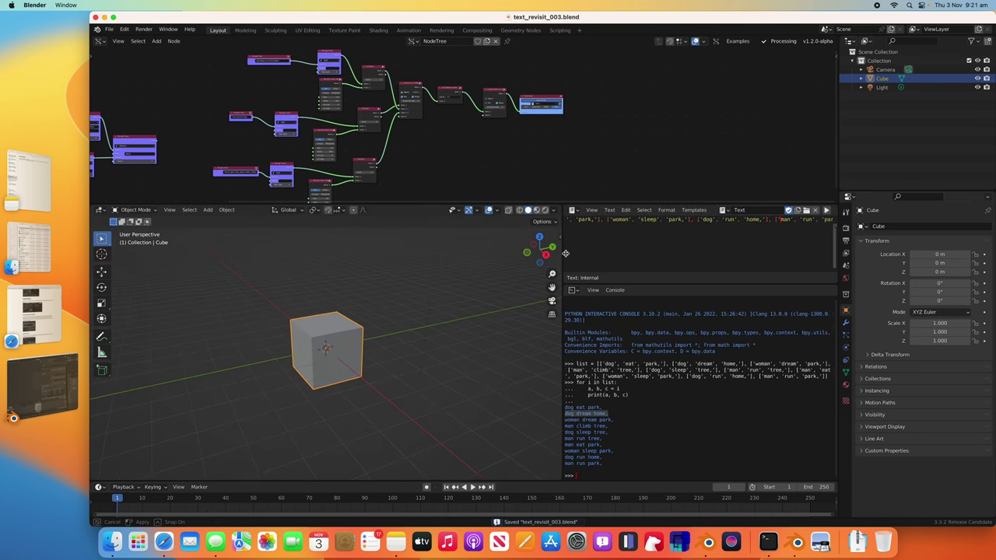
Turn the 3D viewport into an Image Editor and show a widened Dream Texture sidebar panel.
{"action": "left_click", "coordinate": [101, 210]}
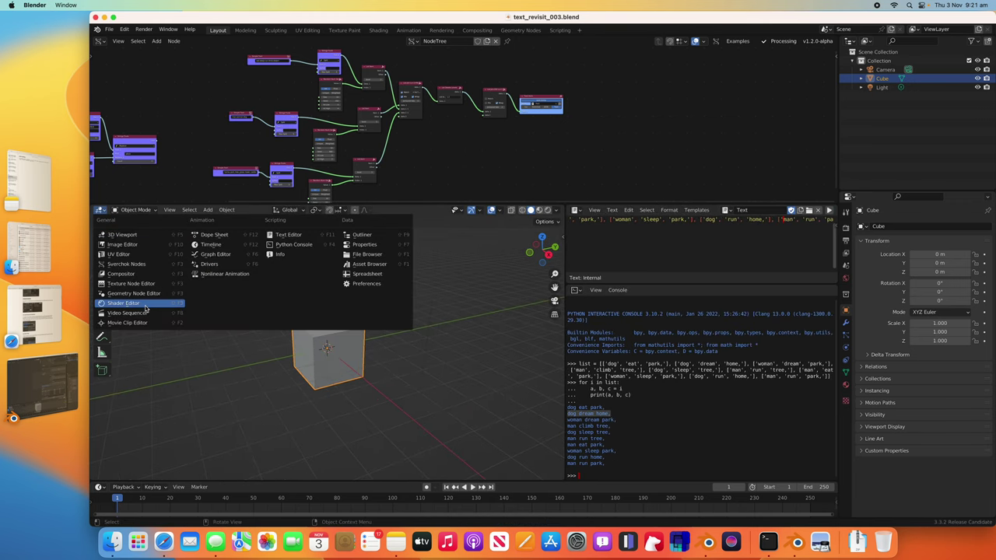
{"action": "left_click", "coordinate": [147, 249]}
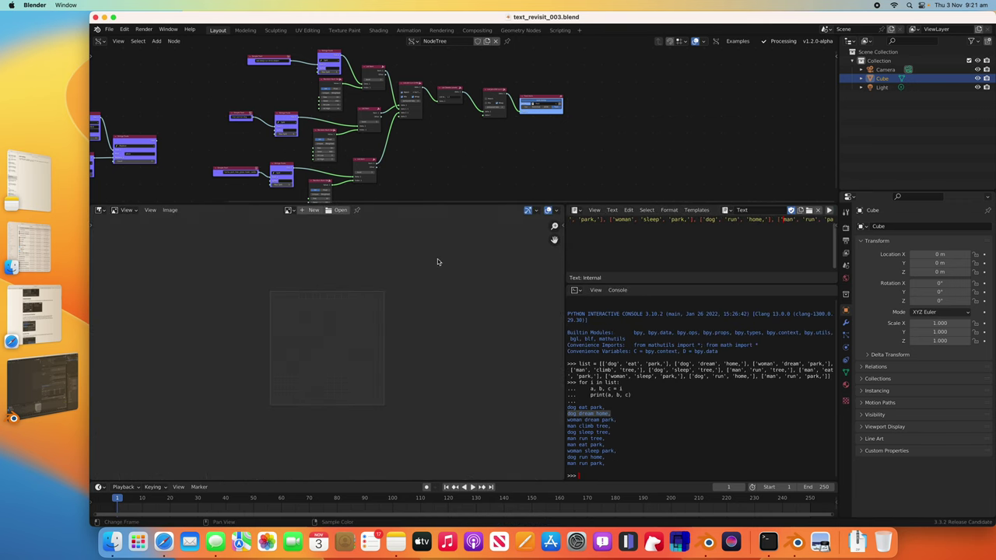
{"action": "left_click", "coordinate": [559, 227]}
{"action": "left_click", "coordinate": [560, 268]}
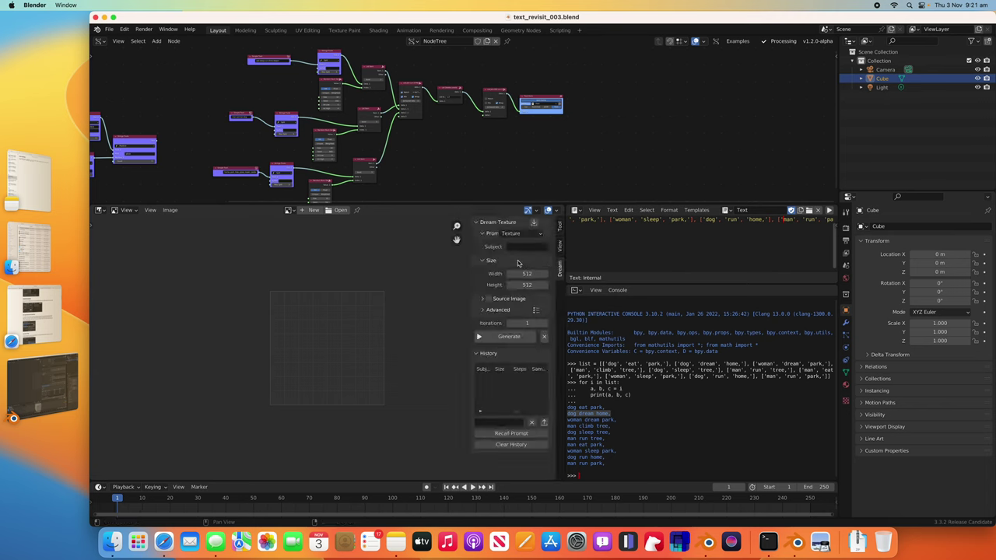
{"action": "left_click_drag", "start_coordinate": [471, 258], "coordinate": [344, 258]}
Set the prompt preset to Photography, paste 'dog dream home,' as Subject, and generate.
{"action": "left_click", "coordinate": [510, 233]}
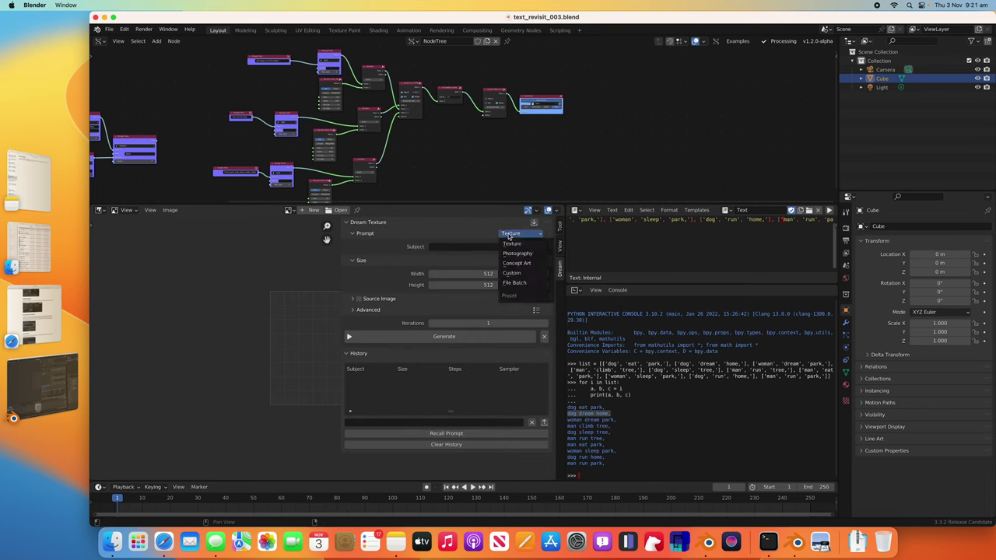
{"action": "left_click", "coordinate": [515, 255]}
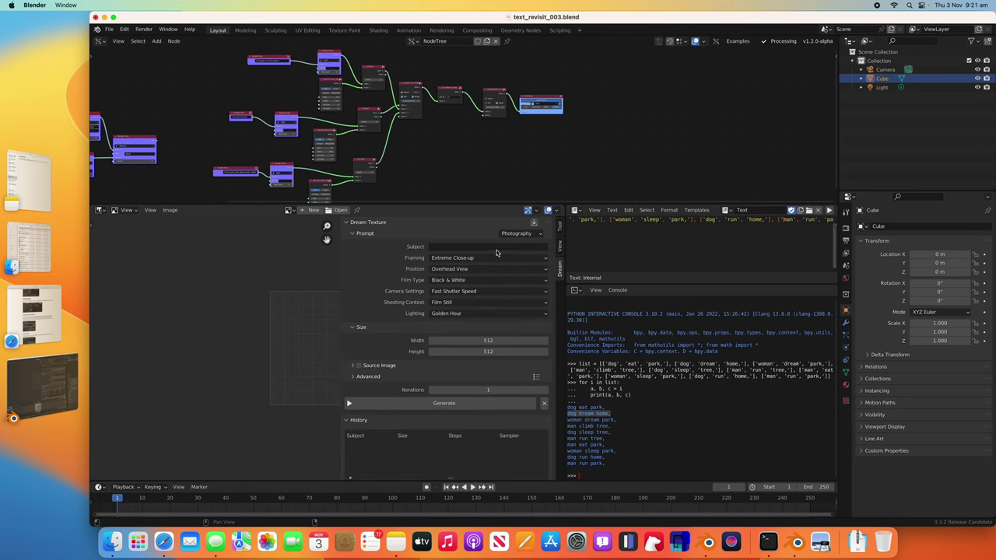
{"action": "key", "text": "super+v"}
{"action": "left_click", "coordinate": [423, 403]}
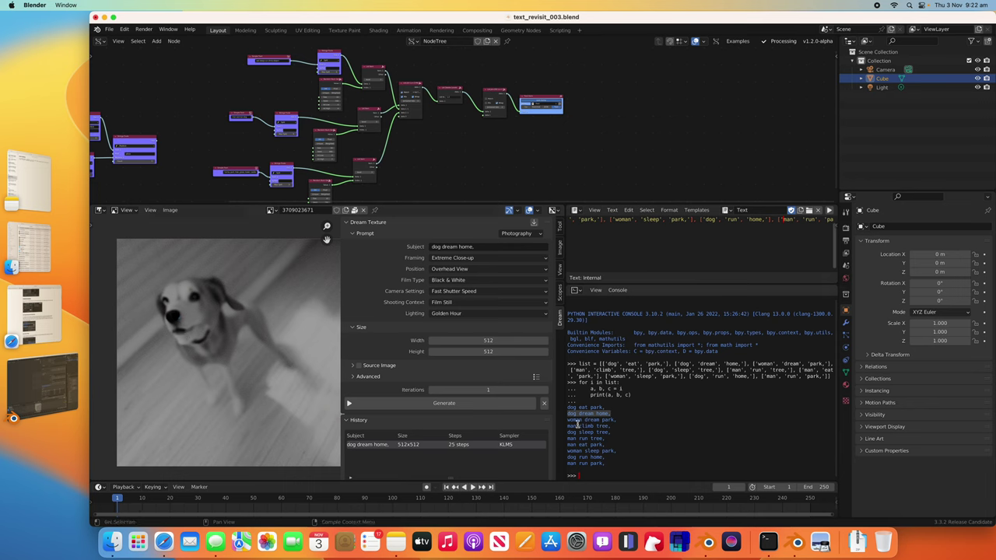
{"action": "left_click_drag", "start_coordinate": [567, 420], "coordinate": [576, 420]}
Choose Medium Shot framing and Polaroid film type, then generate a new image.
{"action": "left_click", "coordinate": [464, 259]}
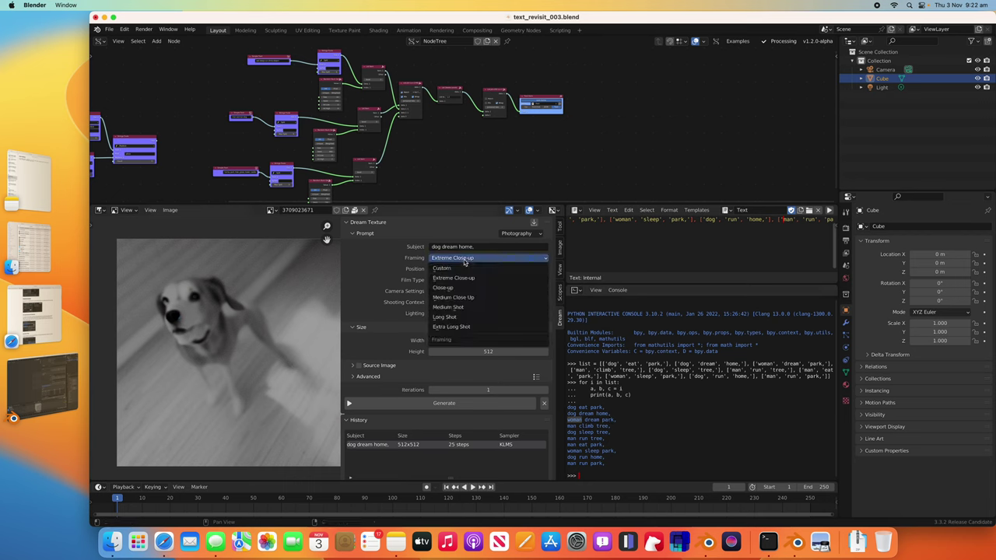
{"action": "left_click", "coordinate": [465, 297]}
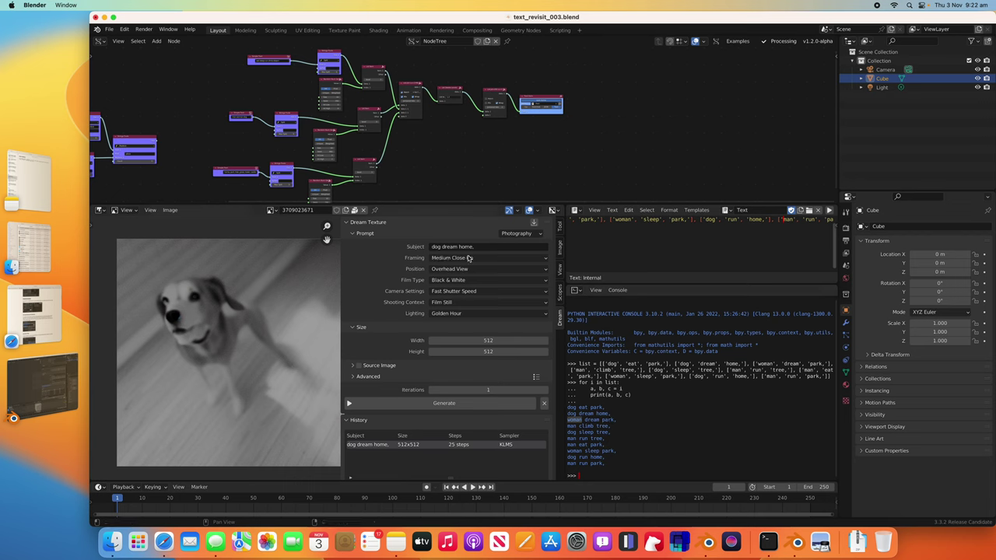
{"action": "left_click", "coordinate": [469, 259]}
{"action": "left_click", "coordinate": [465, 306]}
{"action": "left_click", "coordinate": [467, 282]}
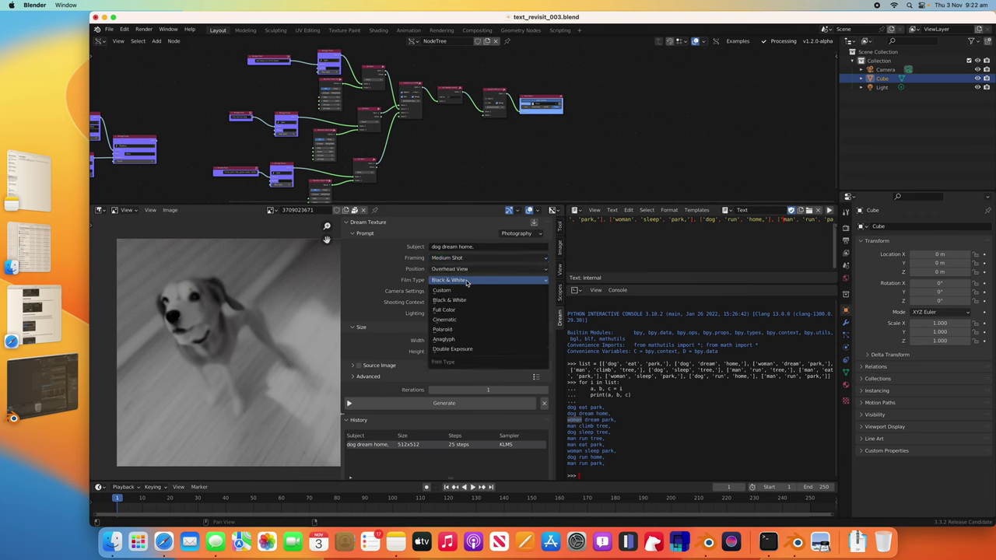
{"action": "left_click", "coordinate": [460, 329]}
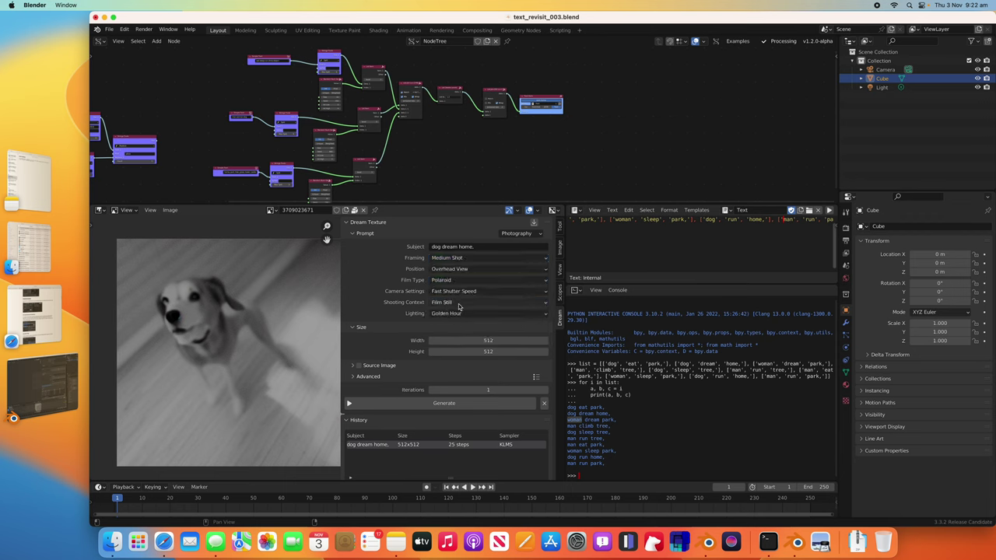
{"action": "left_click", "coordinate": [458, 402]}
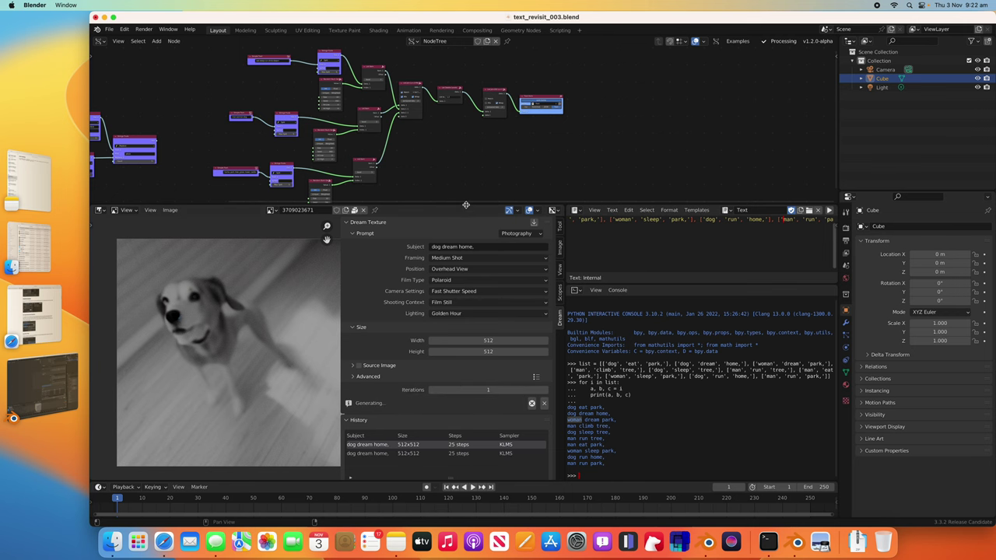
{"action": "left_click_drag", "start_coordinate": [465, 205], "coordinate": [471, 142]}
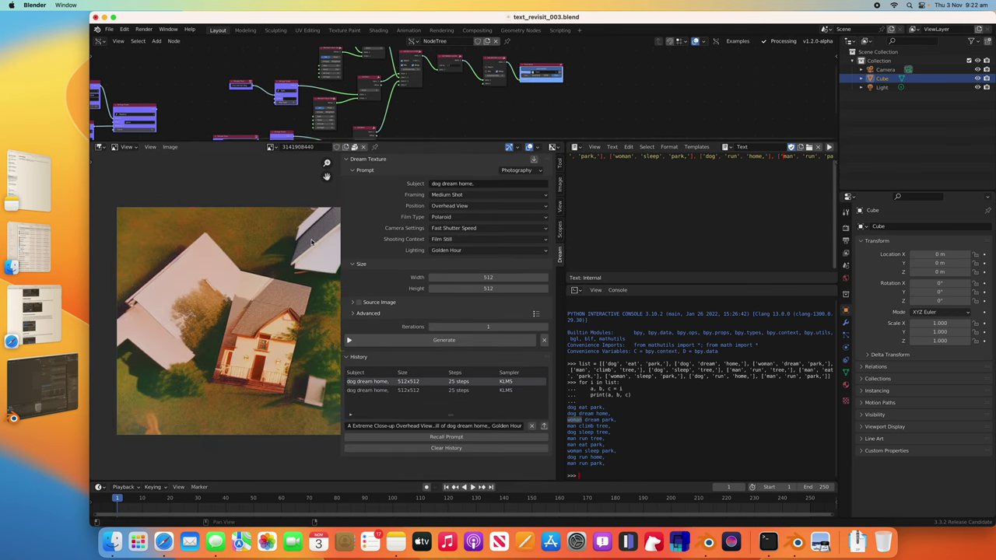
Change the subject to 'dog sleeping and dreaming at home' and generate an image.
{"action": "left_click", "coordinate": [469, 184]}
{"action": "left_click", "coordinate": [460, 184]}
{"action": "type", "text": "sleeping and dreaming"}
{"action": "key", "text": "BackSpace"}
{"action": "key", "text": "BackSpace"}
{"action": "key", "text": "BackSpace"}
{"action": "key", "text": "BackSpace"}
{"action": "type", "text": ",oi"}
{"action": "key", "text": "BackSpace"}
{"action": "key", "text": "BackSpace"}
{"action": "key", "text": "BackSpace"}
{"action": "type", "text": "ming at"}
{"action": "left_click", "coordinate": [466, 342]}
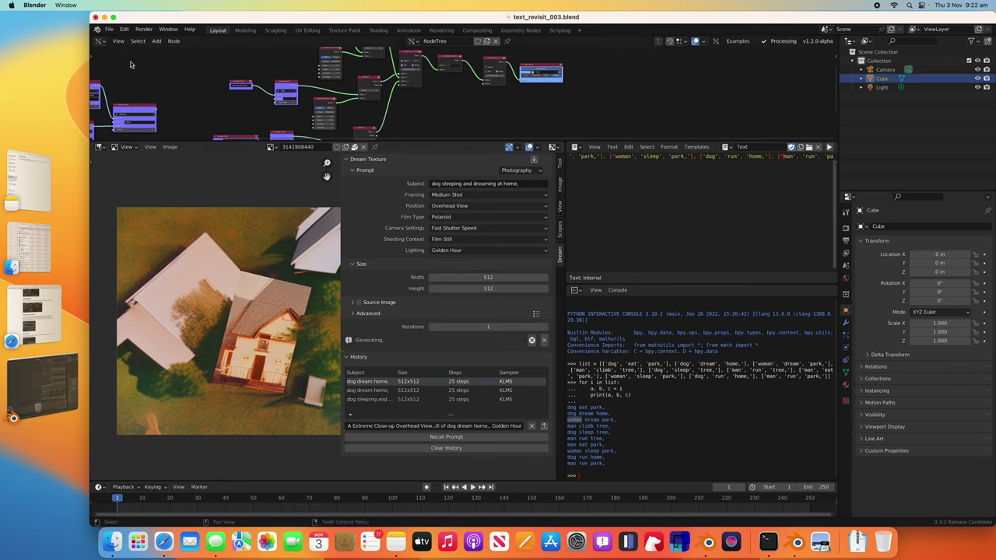
Widen the image preview, replace dog with corgi in the subject, and generate again.
{"action": "left_click_drag", "start_coordinate": [70, 34], "coordinate": [52, 33]}
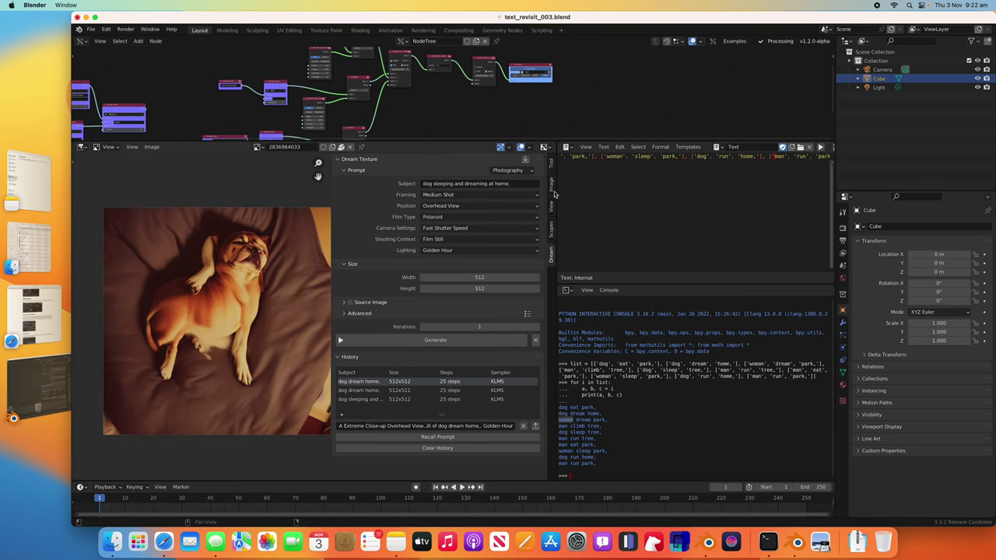
{"action": "left_click_drag", "start_coordinate": [555, 195], "coordinate": [629, 196]}
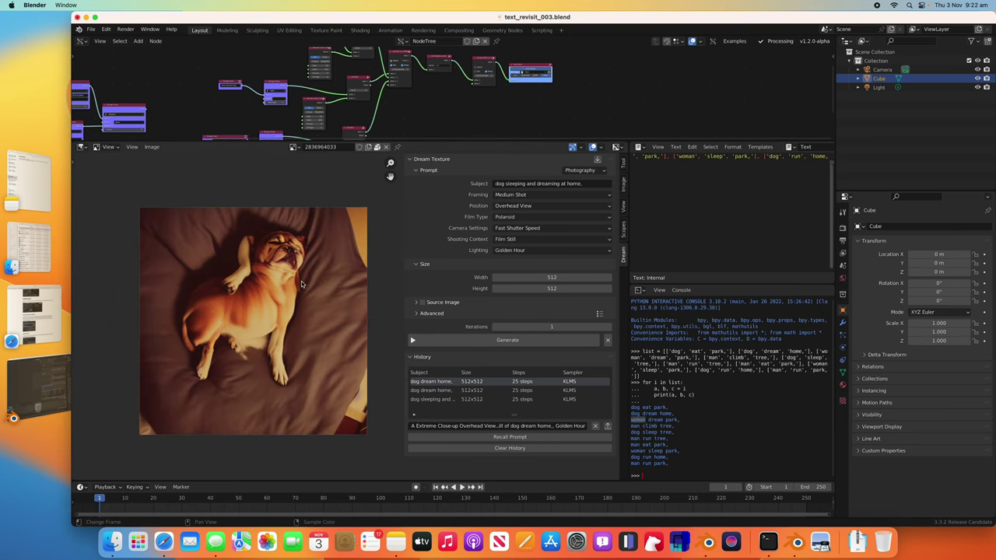
{"action": "left_click", "coordinate": [498, 184]}
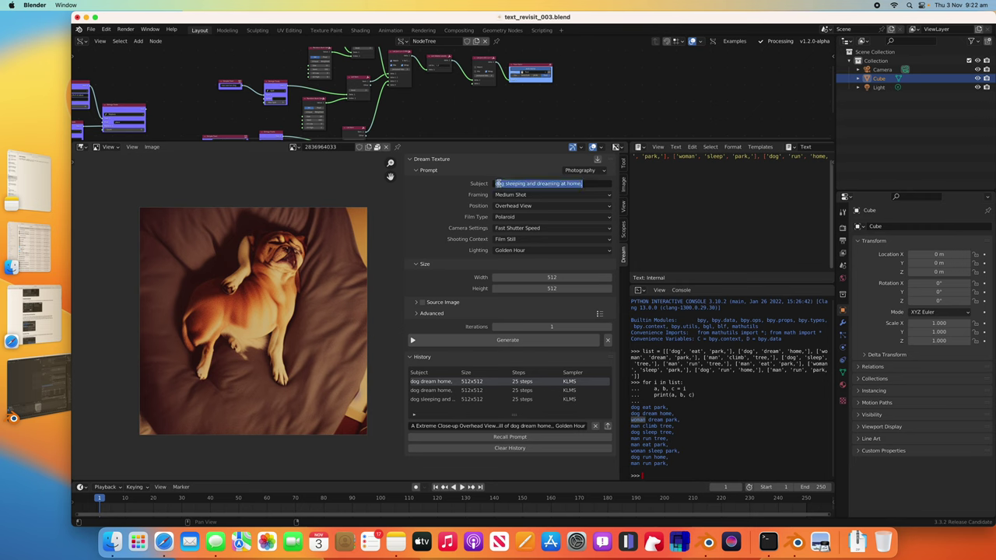
{"action": "double_click", "coordinate": [499, 184]}
{"action": "type", "text": "corgi"}
{"action": "key", "text": "Return"}
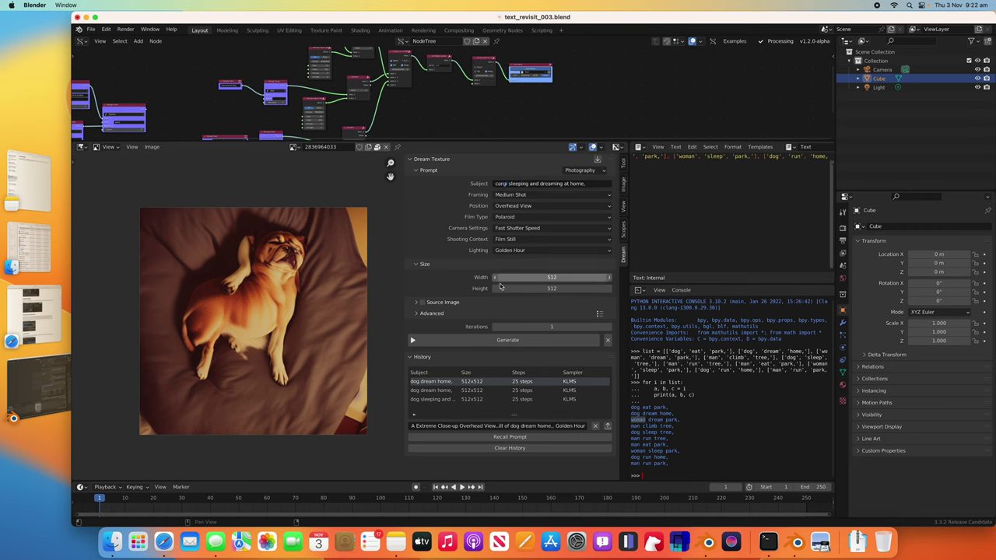
{"action": "left_click", "coordinate": [501, 340]}
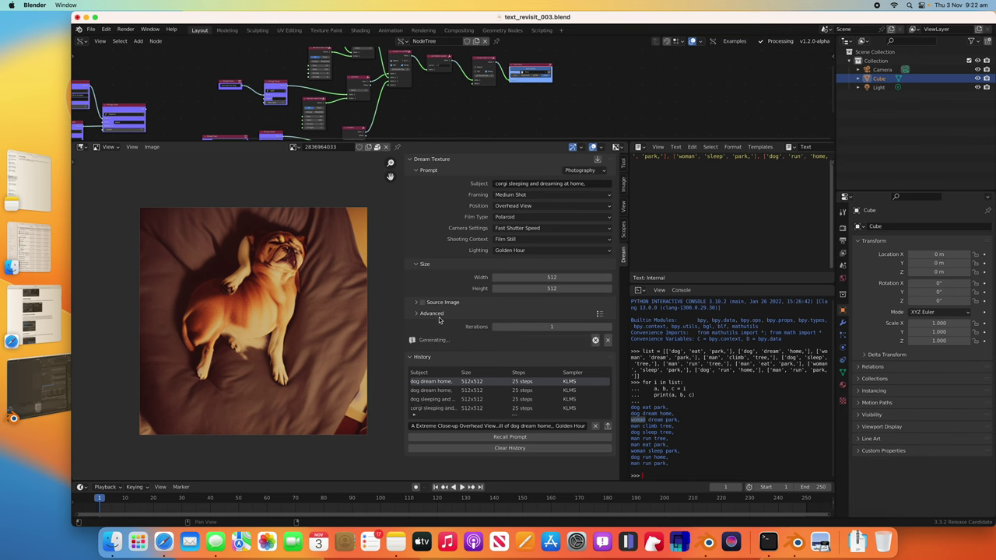
Expand the Advanced generation settings and put the cursor after corgi in Subject.
{"action": "left_click", "coordinate": [415, 313]}
{"action": "scroll", "coordinate": [466, 311], "scroll_direction": "down", "scroll_amount": 1}
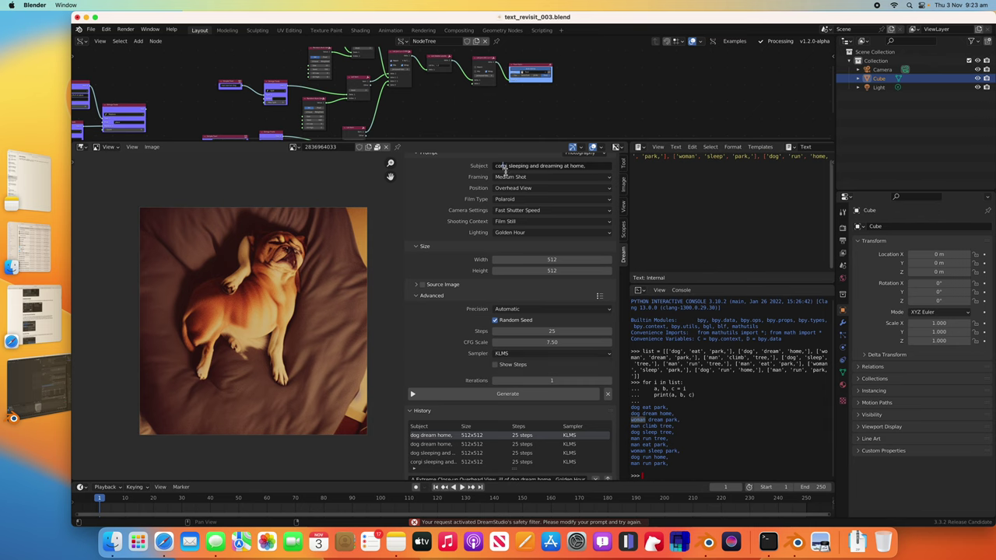
{"action": "left_click", "coordinate": [506, 166]}
Insert 'robot' after corgi in the subject and generate the corgi-in-a-framed-box image.
{"action": "type", "text": "robot"}
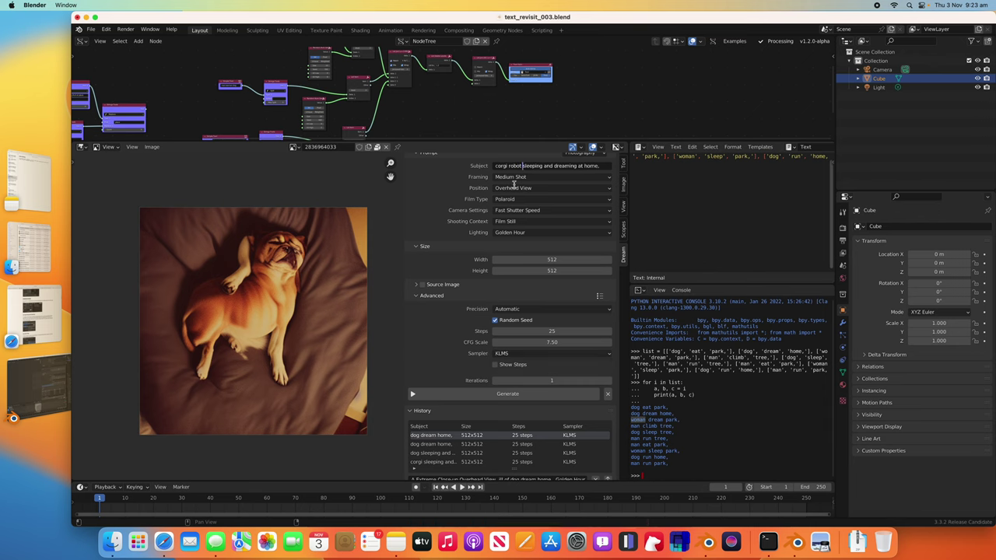
{"action": "left_click", "coordinate": [491, 394]}
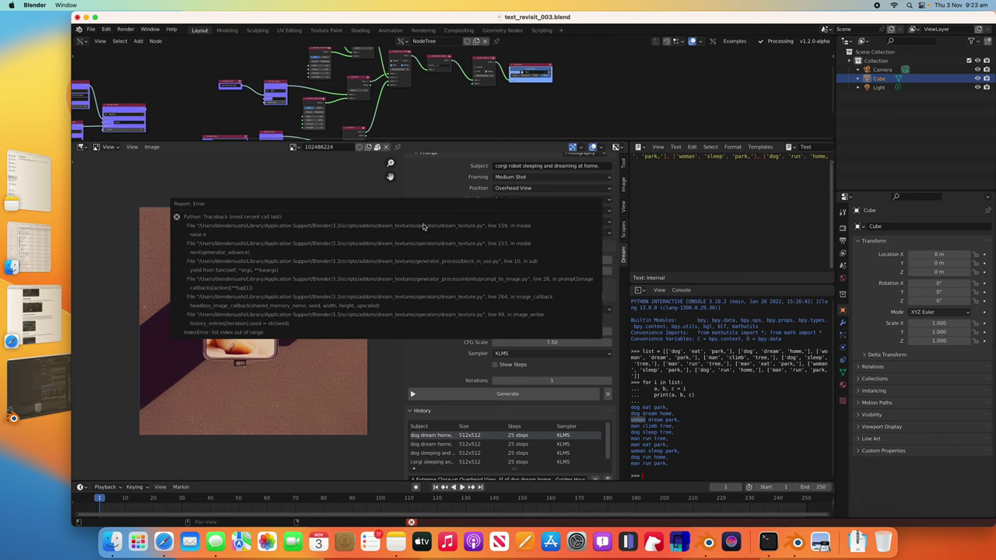
{"action": "scroll", "coordinate": [319, 311], "scroll_direction": "up", "scroll_amount": 2}
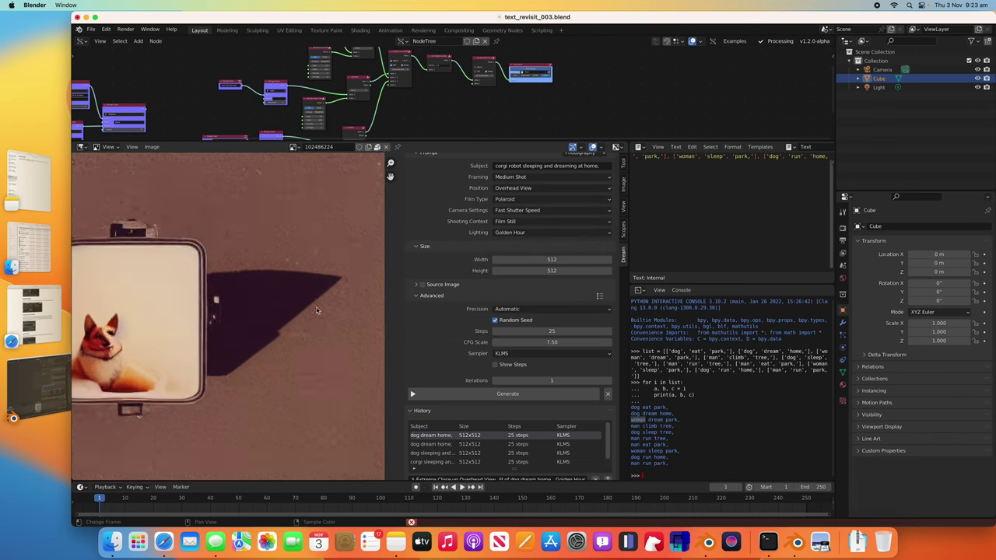
{"action": "scroll", "coordinate": [300, 294], "scroll_direction": "down", "scroll_amount": 1}
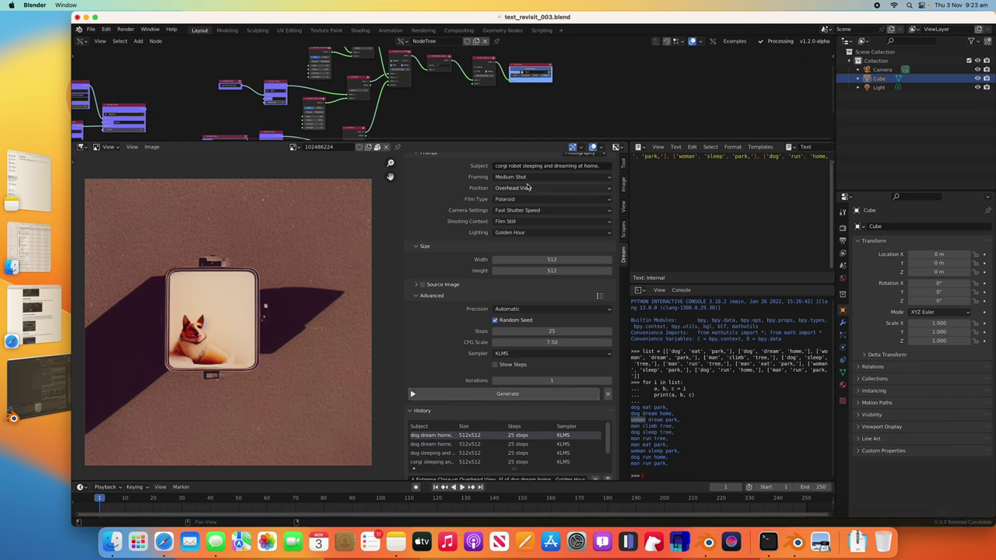
{"action": "scroll", "coordinate": [498, 214], "scroll_direction": "up", "scroll_amount": 1}
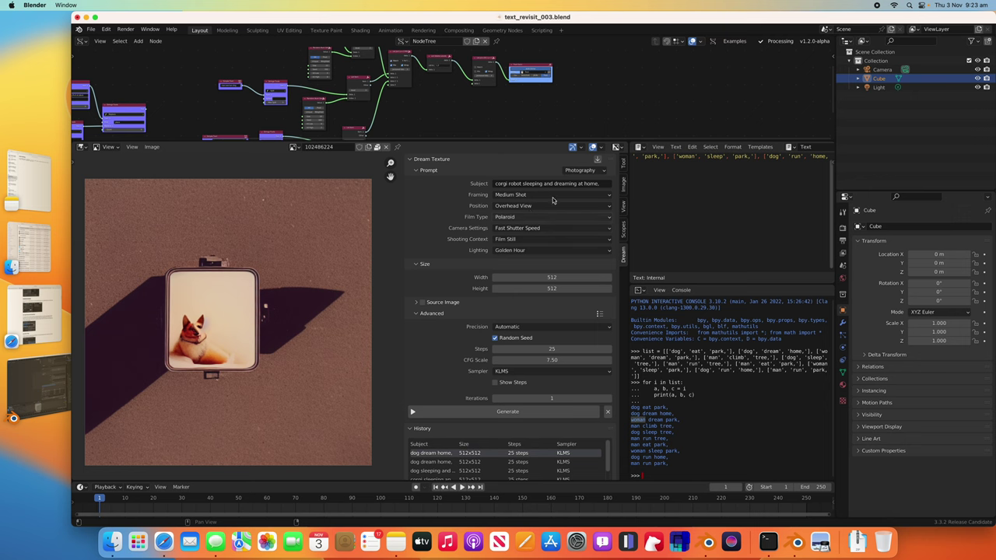
Switch the film type to Cinematic and generate a new corgi image.
{"action": "left_click", "coordinate": [534, 217]}
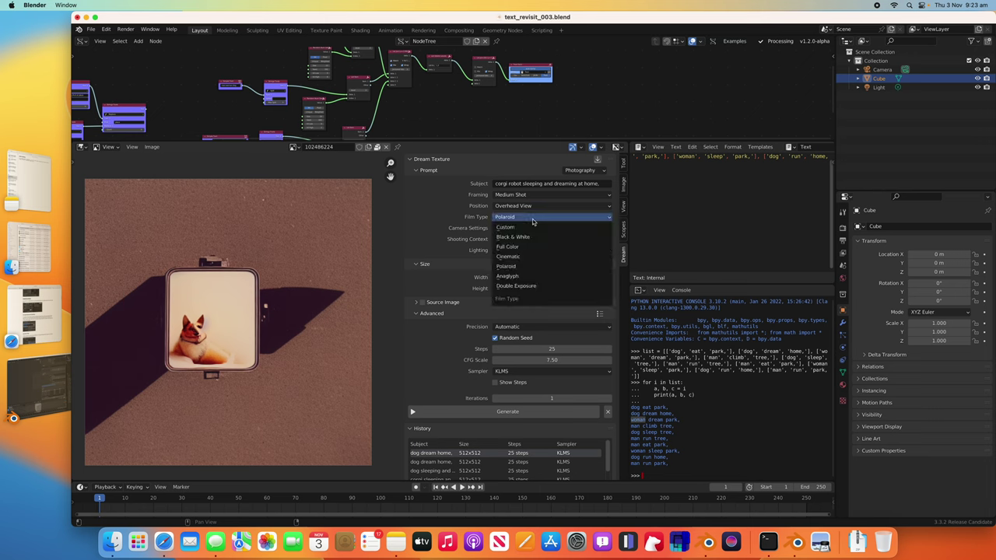
{"action": "left_click", "coordinate": [527, 256]}
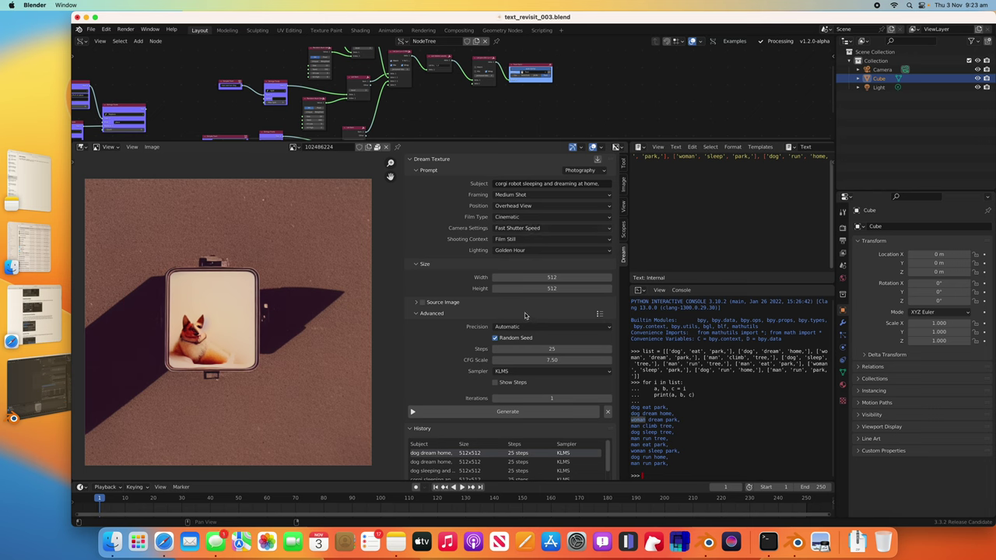
{"action": "left_click", "coordinate": [512, 411]}
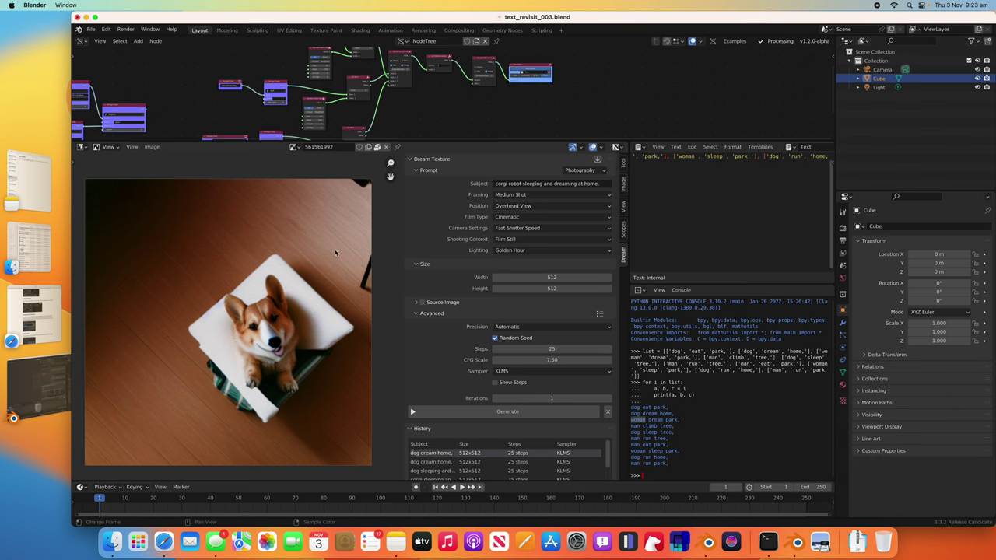
Save text_revisit_003.blend, leaving the prompt preset unchanged.
{"action": "key", "text": "super+s"}
{"action": "left_click", "coordinate": [582, 170]}
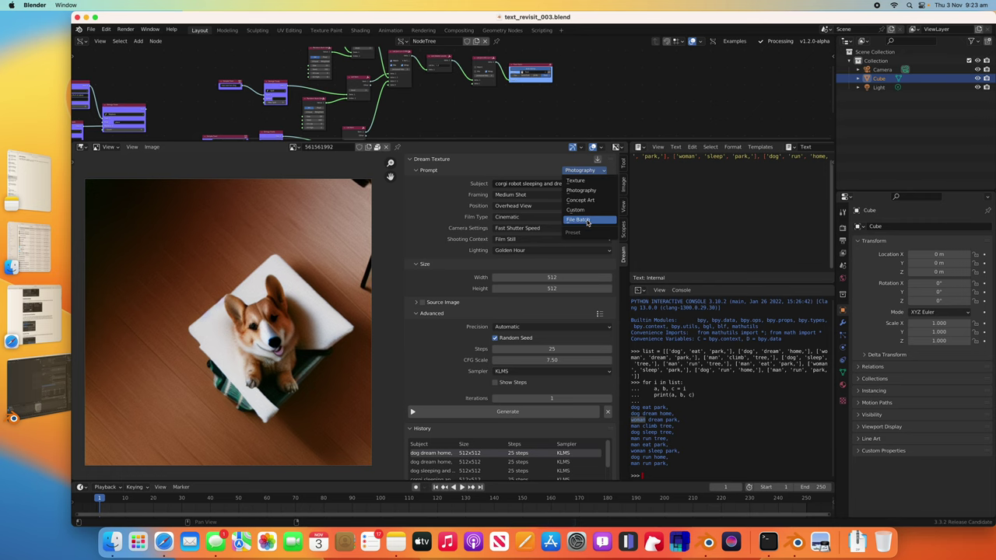
{"action": "key", "text": "Escape"}
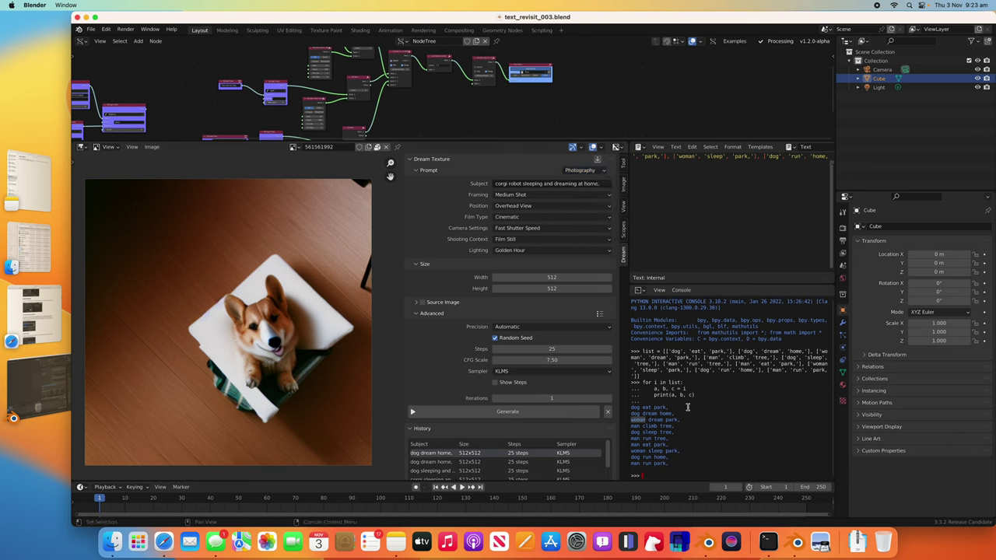
Switch the prompt preset to Concept Art and generate two corgi images.
{"action": "left_click_drag", "start_coordinate": [678, 464], "coordinate": [631, 406]}
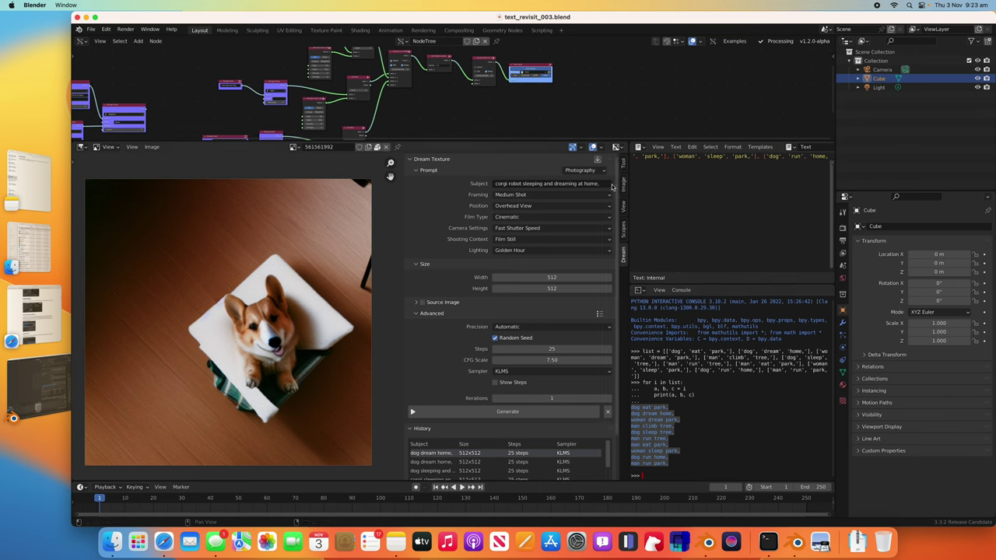
{"action": "left_click", "coordinate": [585, 171]}
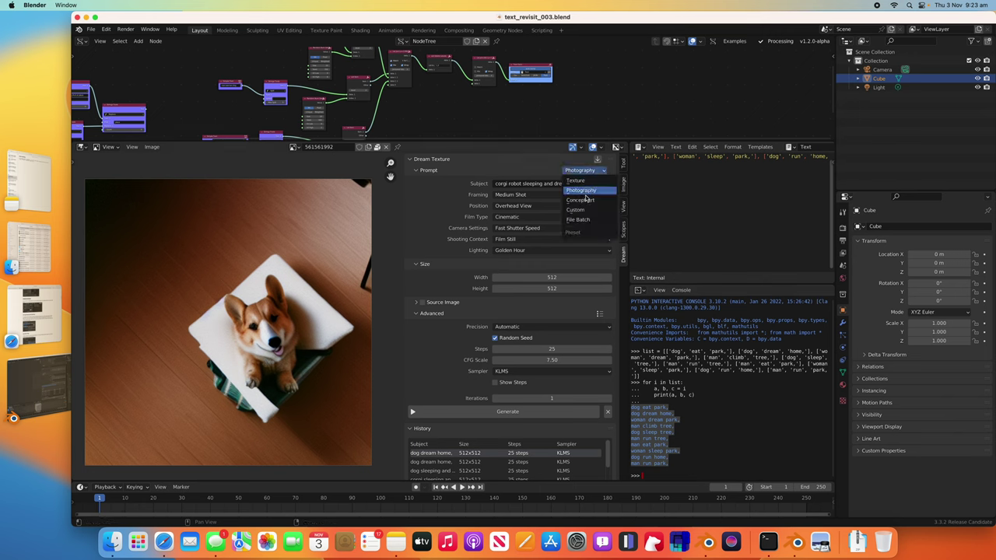
{"action": "left_click", "coordinate": [581, 200]}
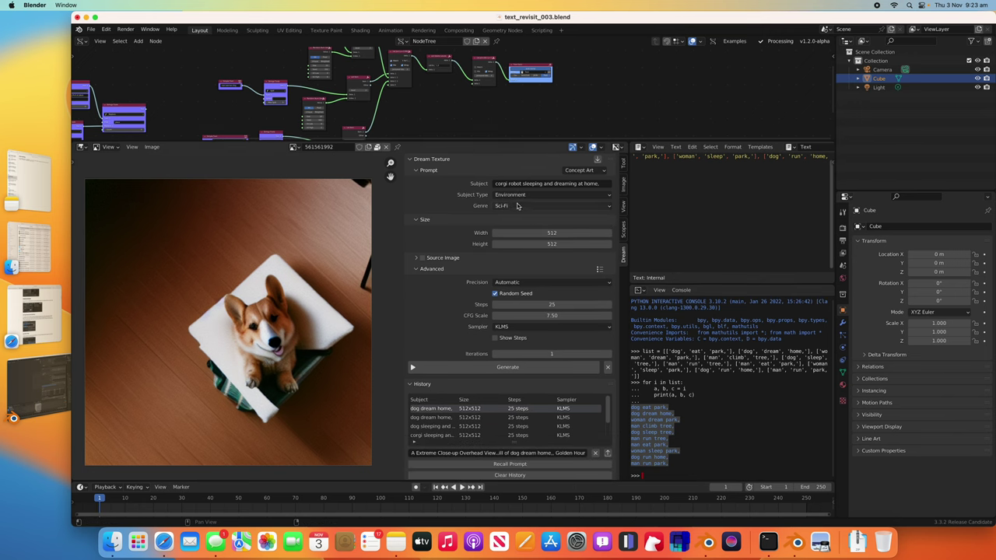
{"action": "left_click", "coordinate": [492, 365]}
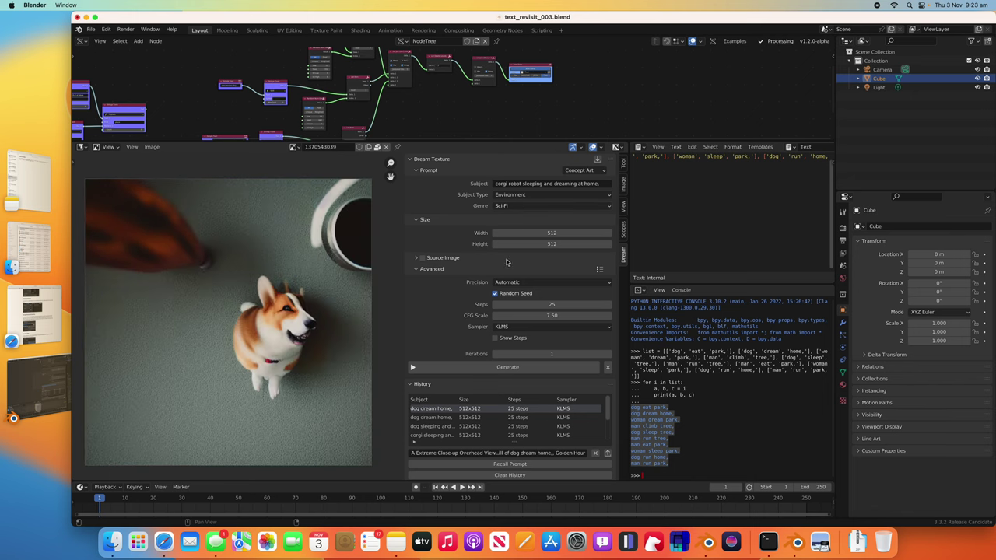
{"action": "left_click", "coordinate": [507, 367]}
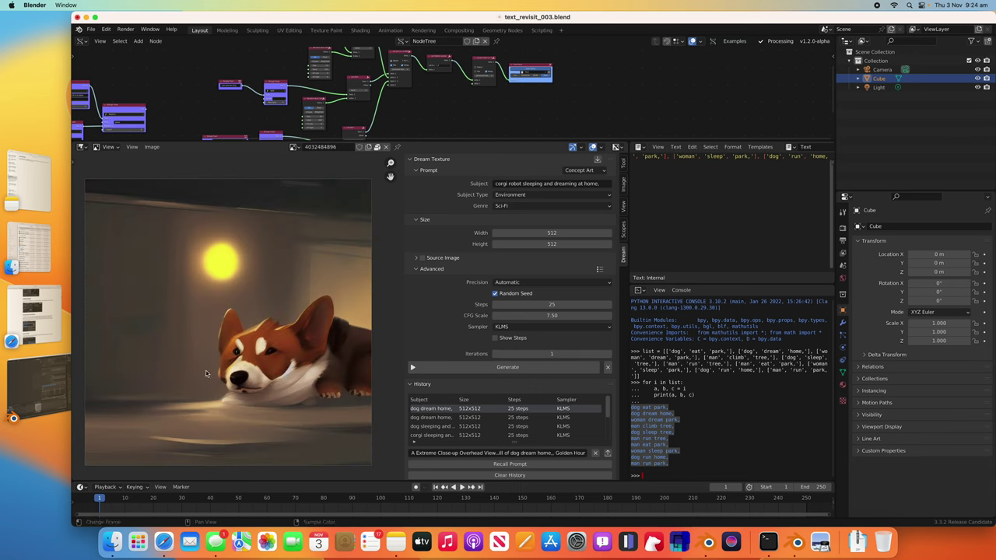
Generate with the Cyberpunk genre, then with the Cinematic genre.
{"action": "left_click", "coordinate": [525, 206]}
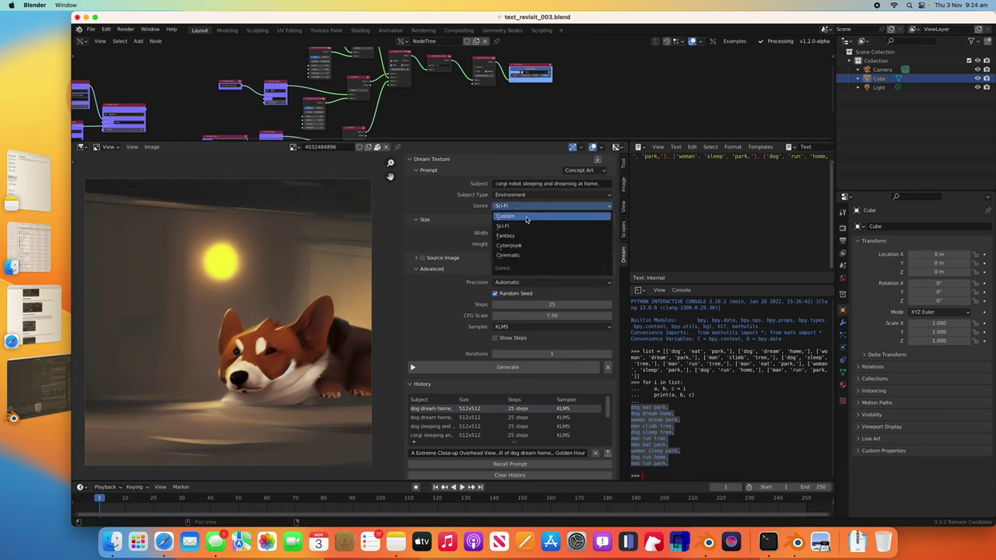
{"action": "left_click", "coordinate": [521, 245]}
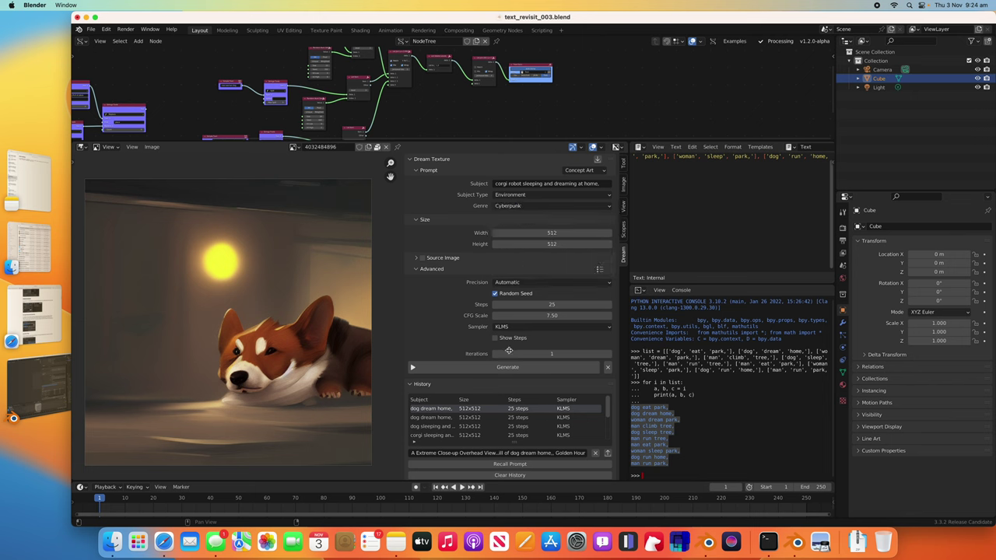
{"action": "left_click", "coordinate": [507, 367]}
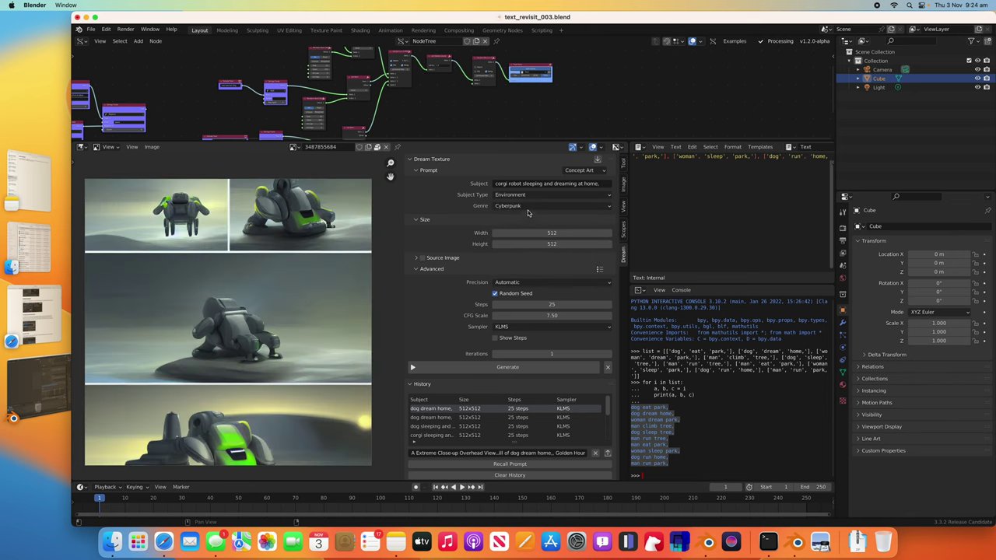
{"action": "left_click", "coordinate": [529, 206]}
{"action": "left_click", "coordinate": [513, 255]}
{"action": "left_click", "coordinate": [507, 366]}
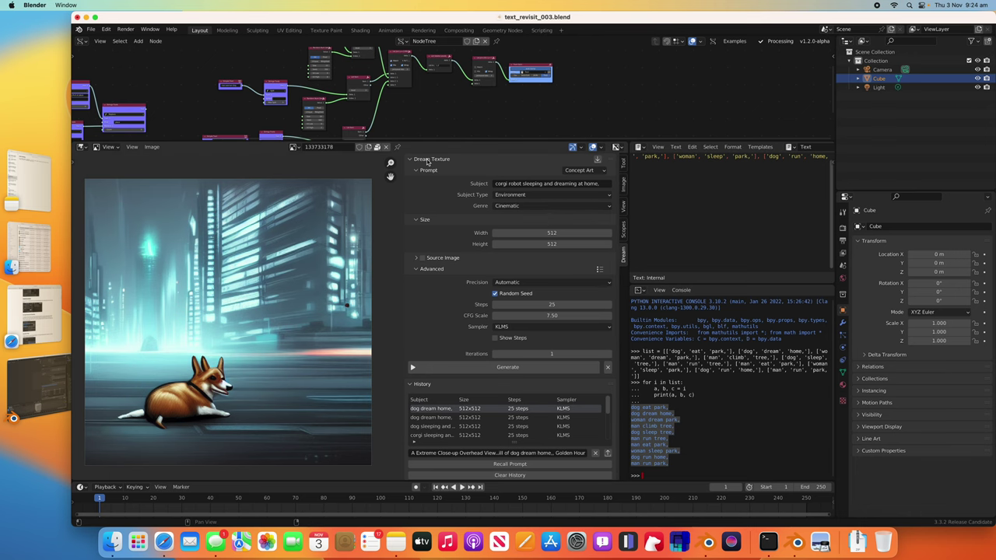
Widen the fruit-list Simple Text node to show 'banana mango papaya durian orange'.
{"action": "left_click_drag", "start_coordinate": [426, 143], "coordinate": [426, 241]}
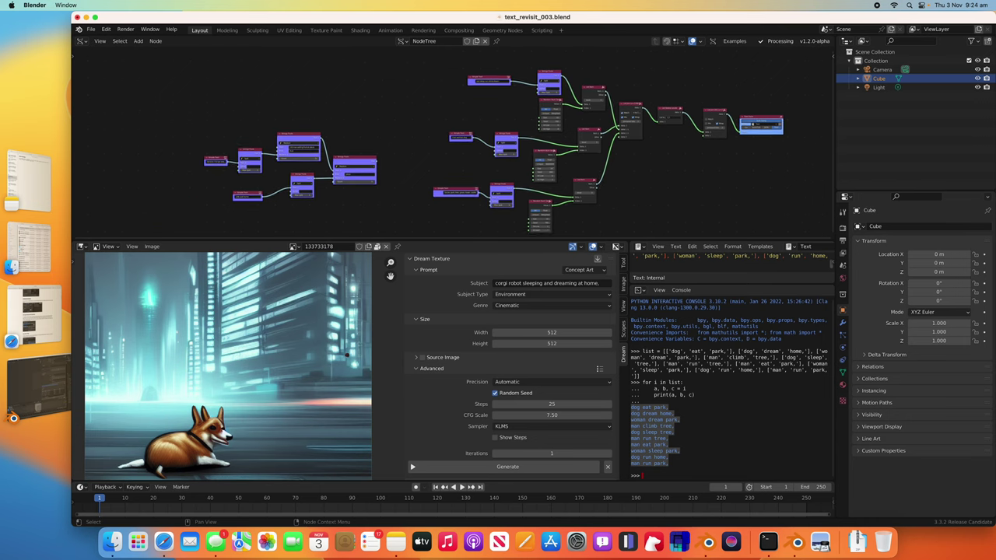
{"action": "scroll", "coordinate": [311, 164], "scroll_direction": "up", "scroll_amount": 5}
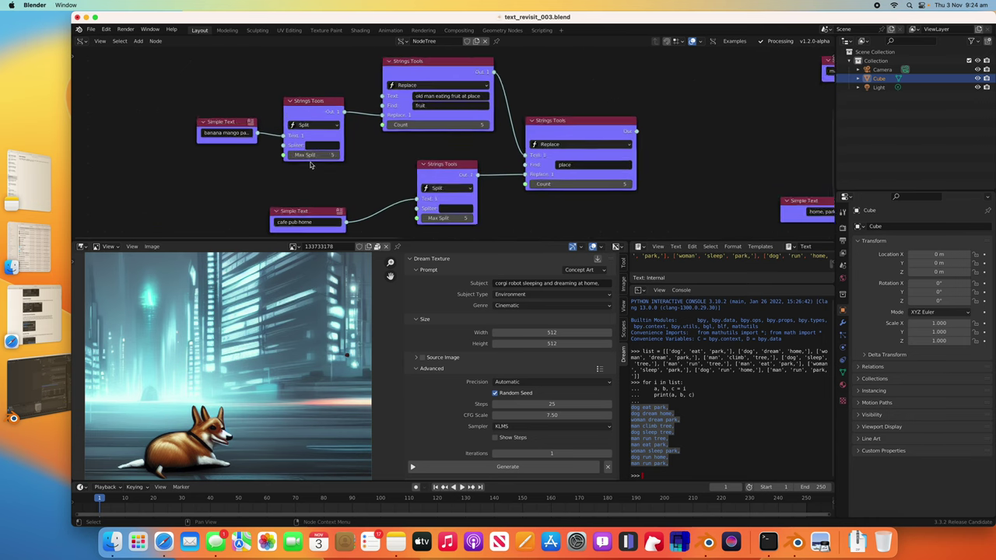
{"action": "scroll", "coordinate": [311, 164], "scroll_direction": "down", "scroll_amount": 1}
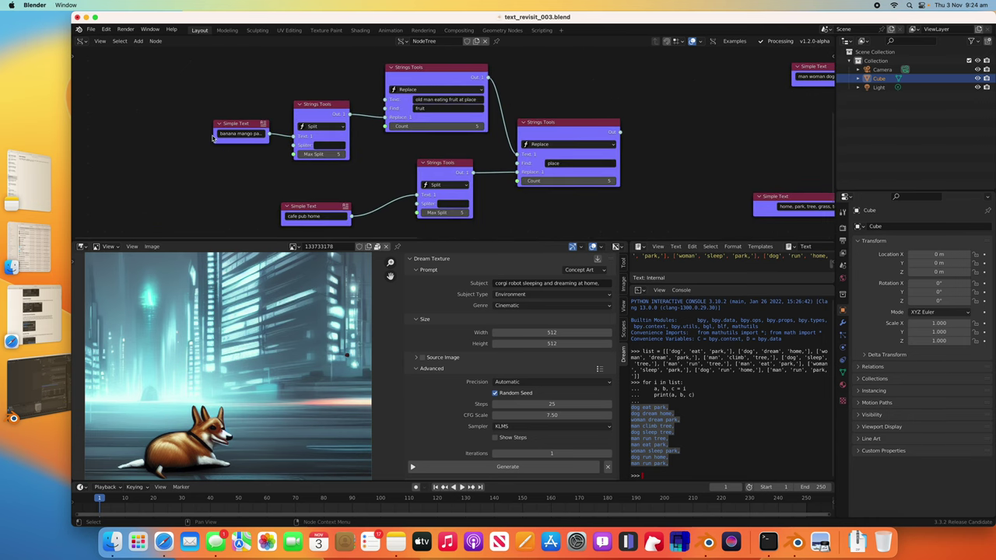
{"action": "left_click_drag", "start_coordinate": [213, 134], "coordinate": [168, 134]}
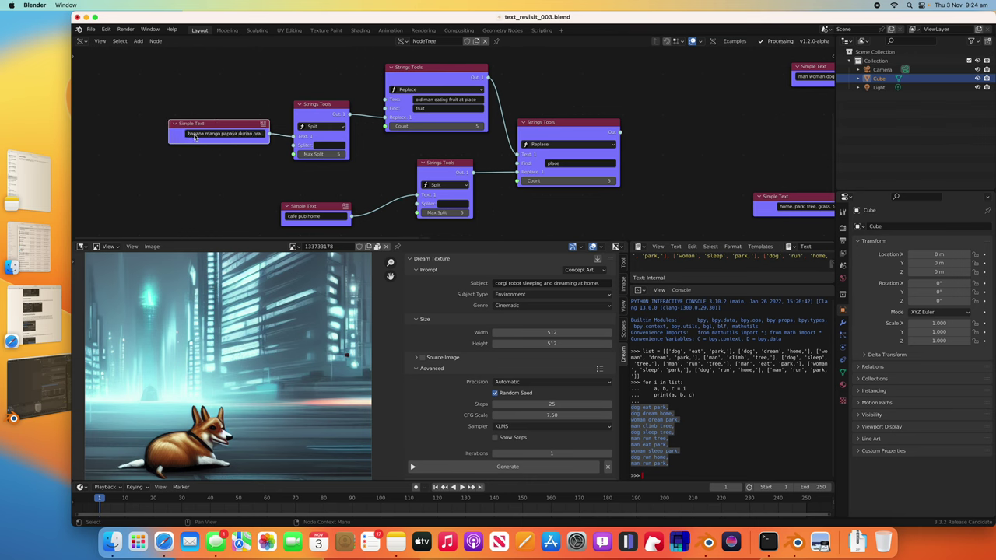
{"action": "left_click", "coordinate": [209, 134]}
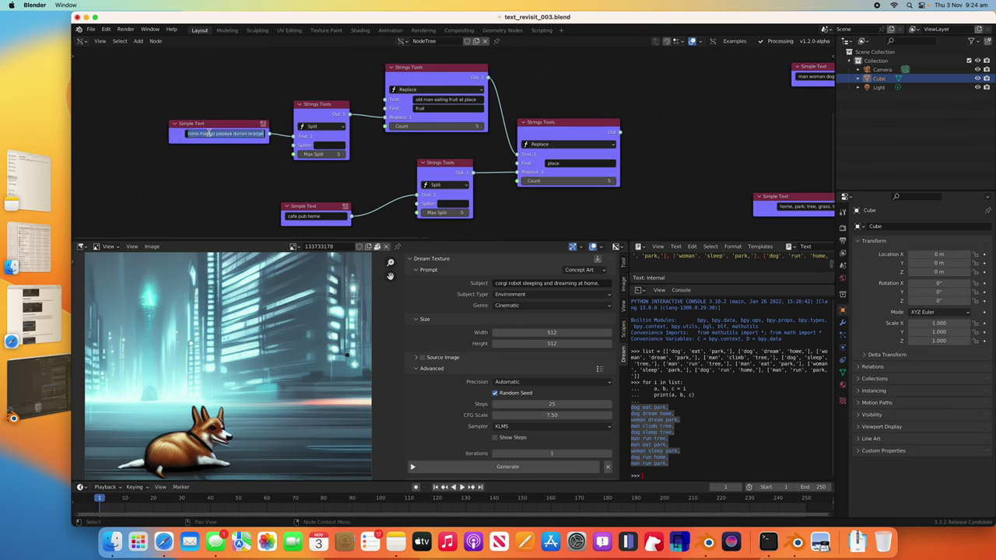
{"action": "left_click", "coordinate": [247, 105]}
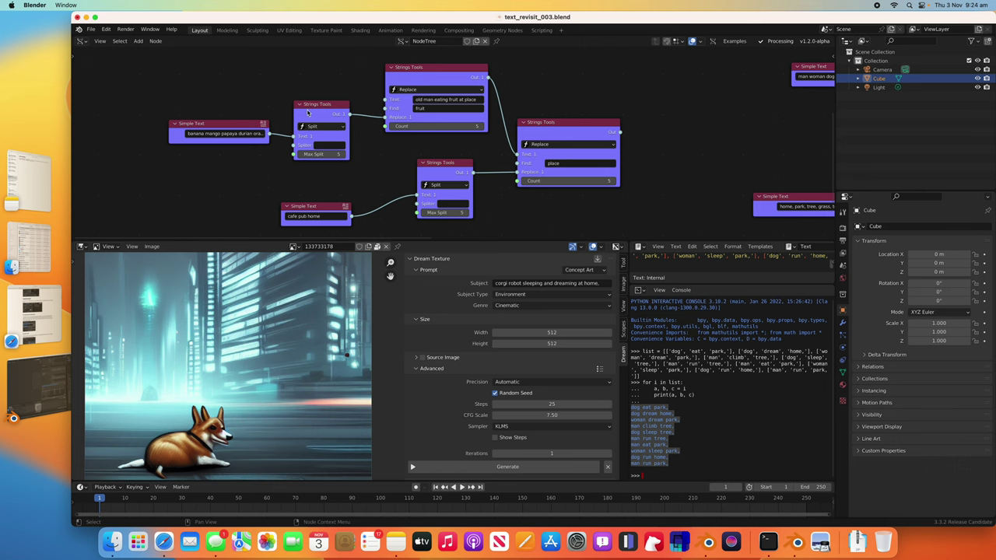
{"action": "left_click_drag", "start_coordinate": [307, 113], "coordinate": [303, 111]}
Link the Replace string nodes' output into the word-combining chain.
{"action": "scroll", "coordinate": [311, 89], "scroll_direction": "right", "scroll_amount": 2}
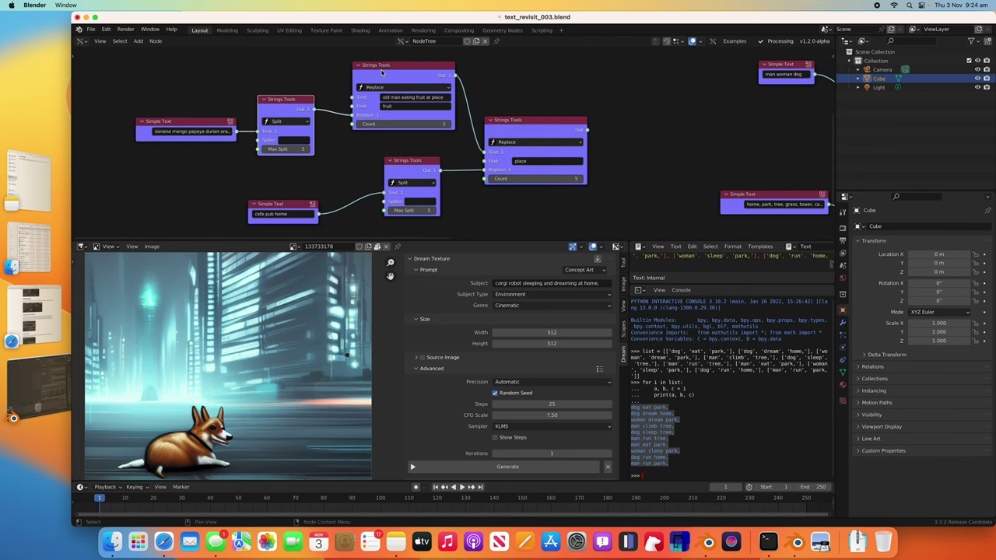
{"action": "scroll", "coordinate": [350, 100], "scroll_direction": "up", "scroll_amount": 2}
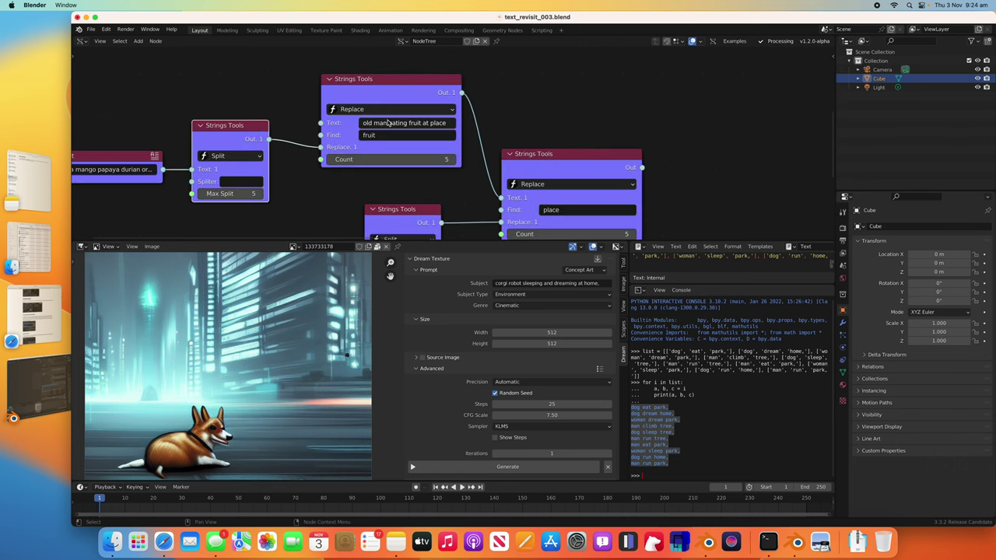
{"action": "scroll", "coordinate": [376, 104], "scroll_direction": "up", "scroll_amount": 3}
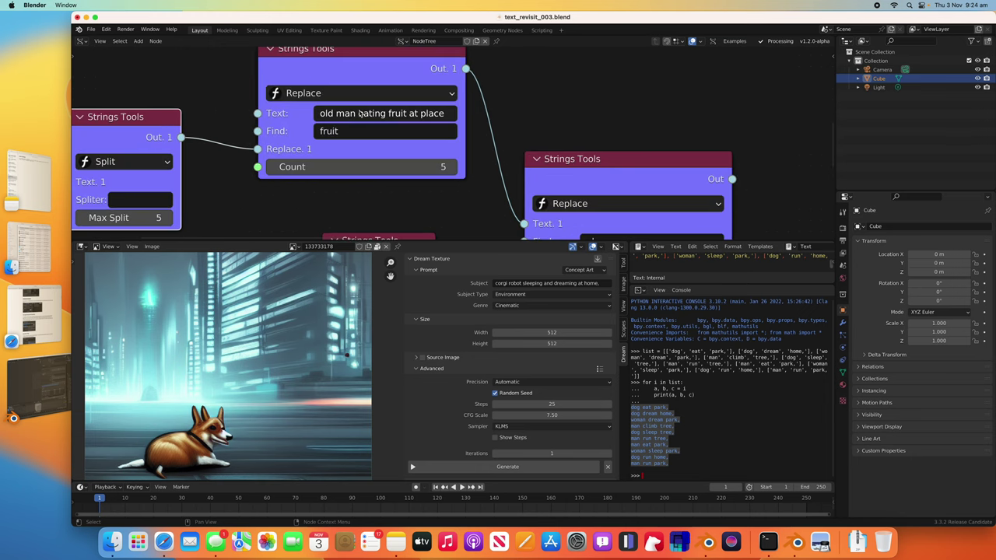
{"action": "scroll", "coordinate": [401, 116], "scroll_direction": "down", "scroll_amount": 2}
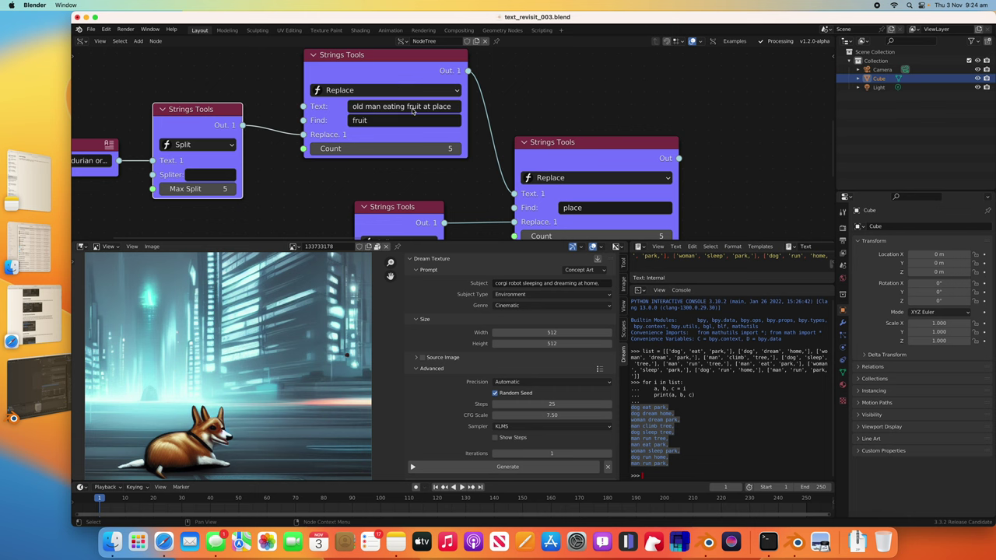
{"action": "scroll", "coordinate": [412, 112], "scroll_direction": "left", "scroll_amount": 5}
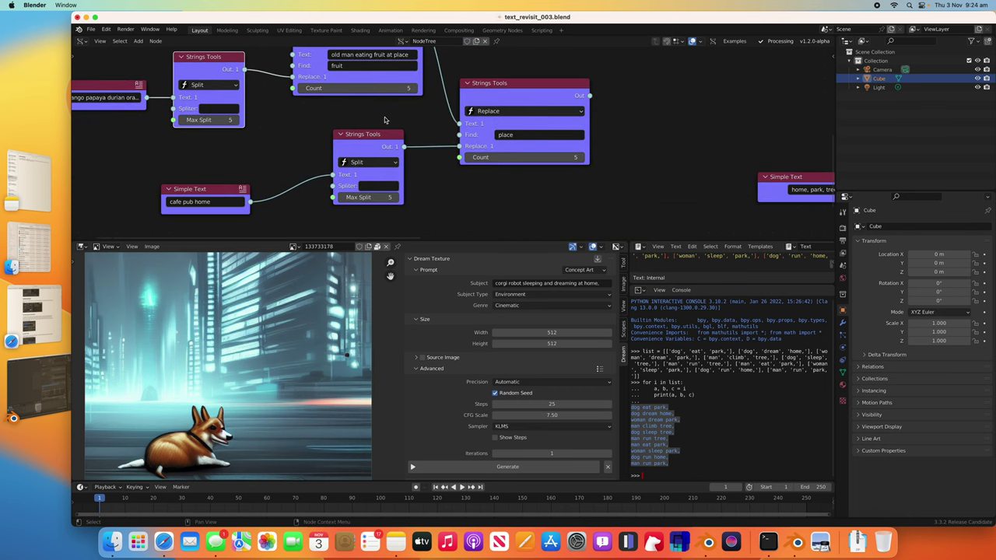
{"action": "scroll", "coordinate": [431, 134], "scroll_direction": "down", "scroll_amount": 1}
{"action": "scroll", "coordinate": [467, 140], "scroll_direction": "down", "scroll_amount": 3}
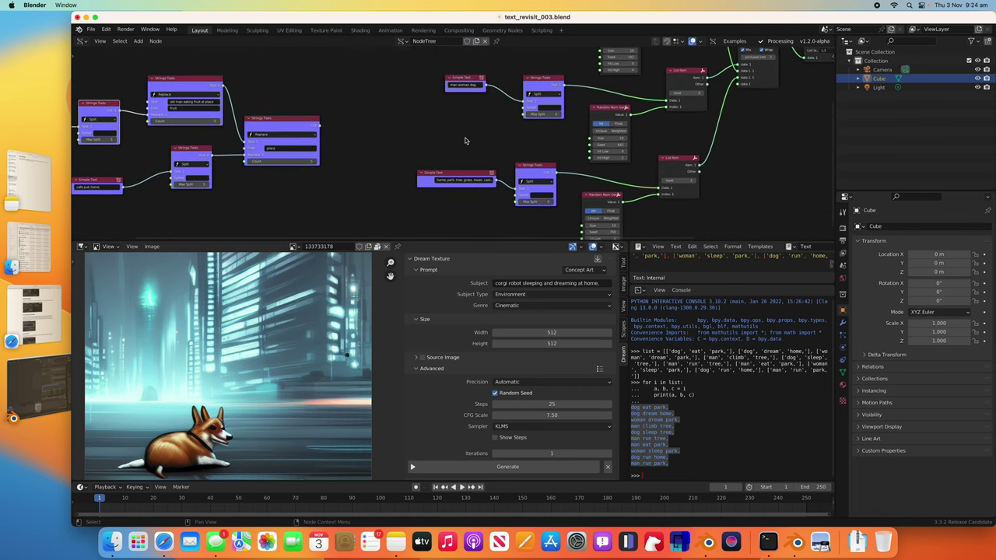
{"action": "scroll", "coordinate": [420, 156], "scroll_direction": "right", "scroll_amount": 4}
{"action": "scroll", "coordinate": [457, 132], "scroll_direction": "right", "scroll_amount": 1}
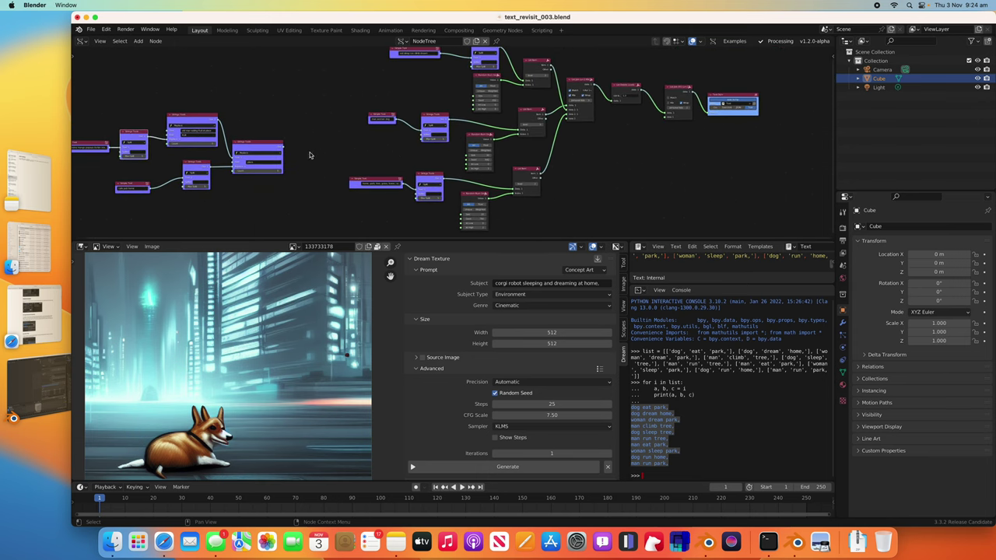
{"action": "left_click_drag", "start_coordinate": [284, 147], "coordinate": [697, 122]}
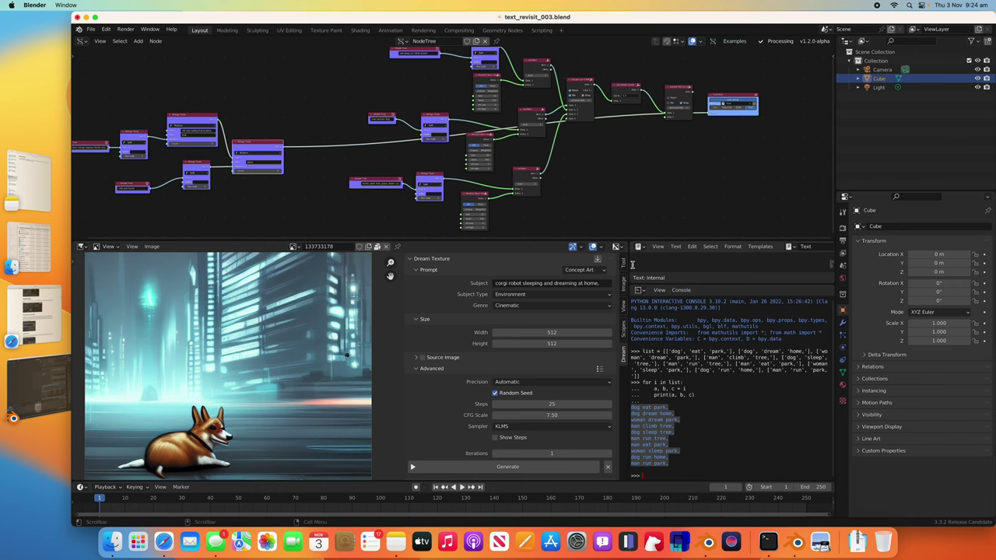
Enlarge the text editor and console areas and put the caret in the prompt list.
{"action": "left_click_drag", "start_coordinate": [628, 265], "coordinate": [496, 265]}
{"action": "left_click_drag", "start_coordinate": [544, 242], "coordinate": [548, 203]}
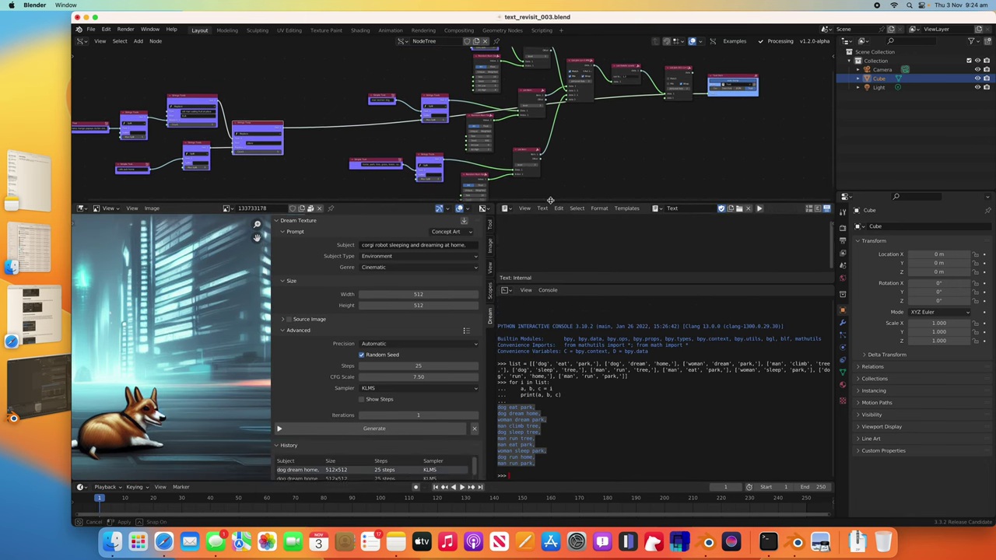
{"action": "scroll", "coordinate": [556, 243], "scroll_direction": "left", "scroll_amount": 5}
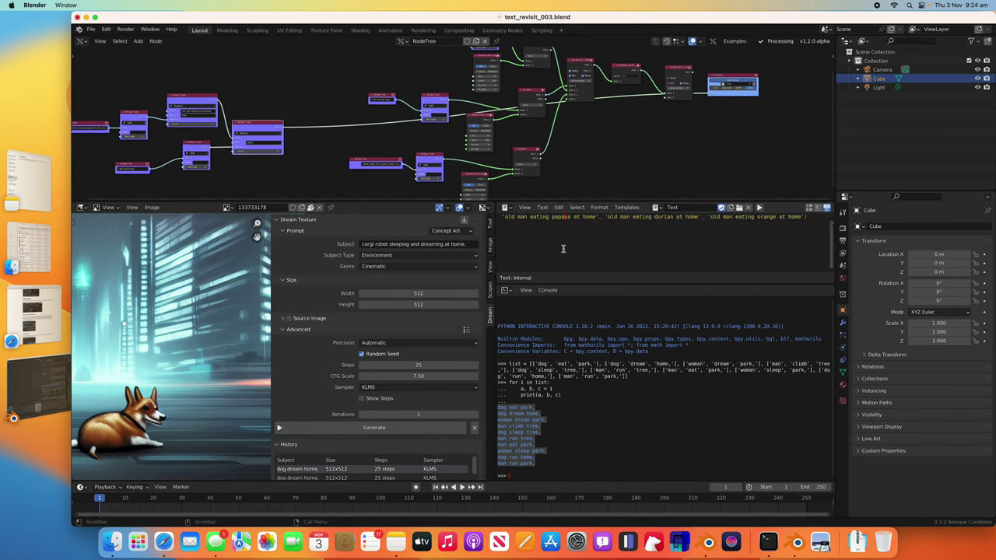
{"action": "scroll", "coordinate": [627, 221], "scroll_direction": "left", "scroll_amount": 8}
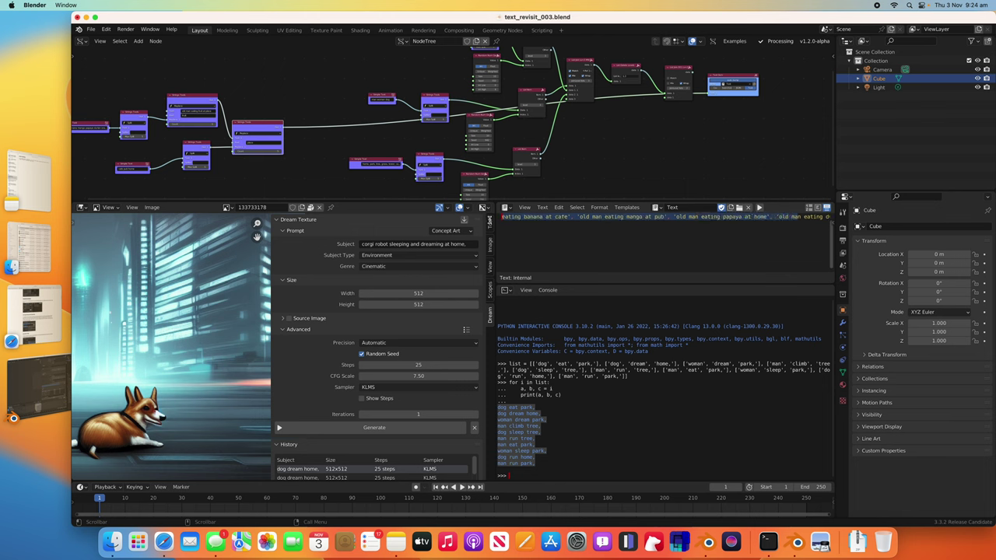
{"action": "left_click", "coordinate": [582, 221]}
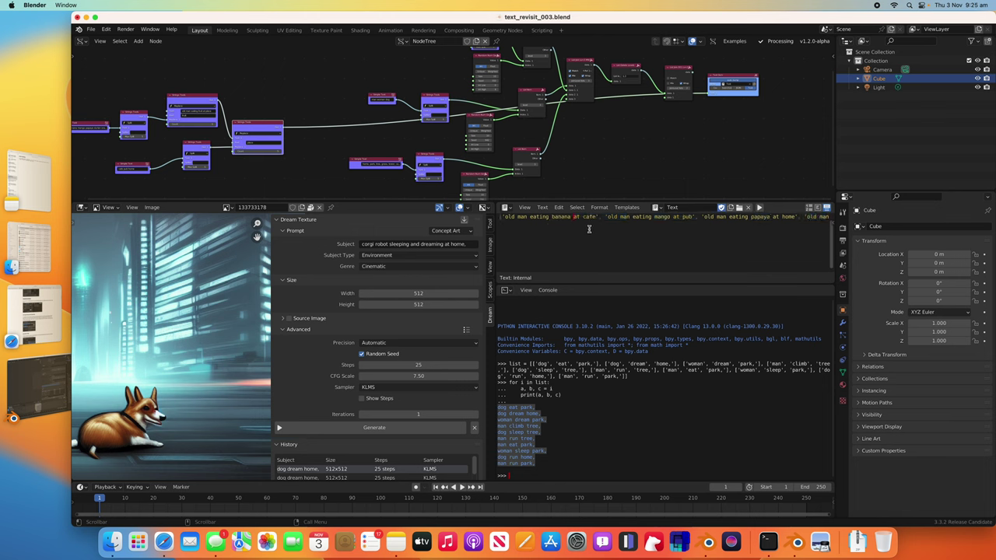
{"action": "left_click", "coordinate": [568, 295]}
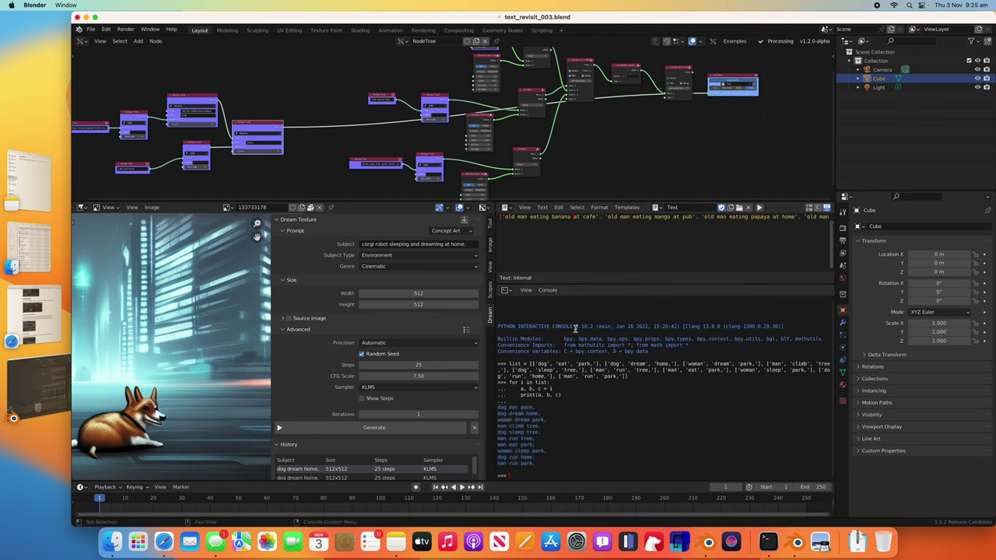
Paste the prompt list into a for loop with print(i), printing five 'old man eating …' prompts.
{"action": "key", "text": "shift+End"}
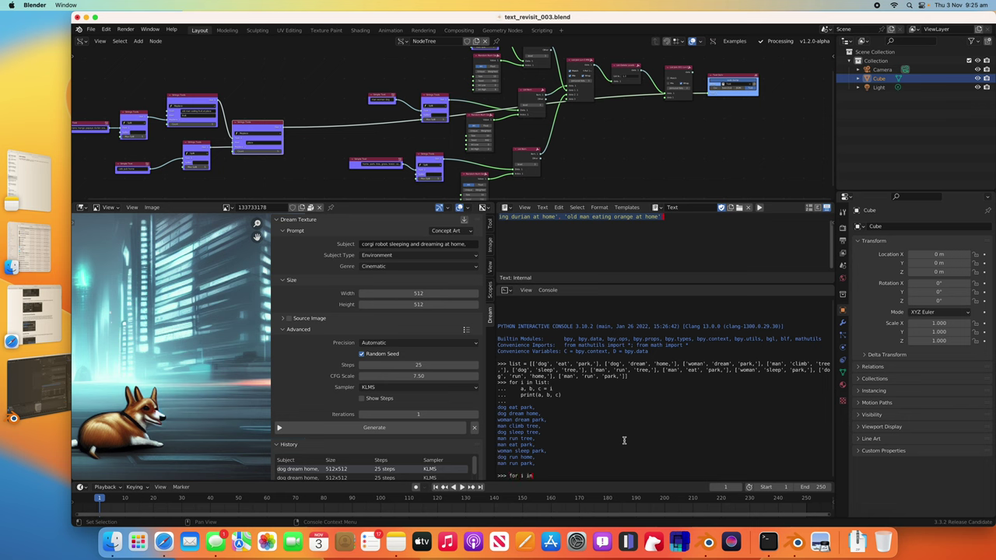
{"action": "type", "text": "['old man eating banana at cafe', 'old man eating mango at pub', 'old man eating papaya at home', 'old man eating durian at home', 'old man eating orange at home']"}
{"action": "type", "text": "]"}
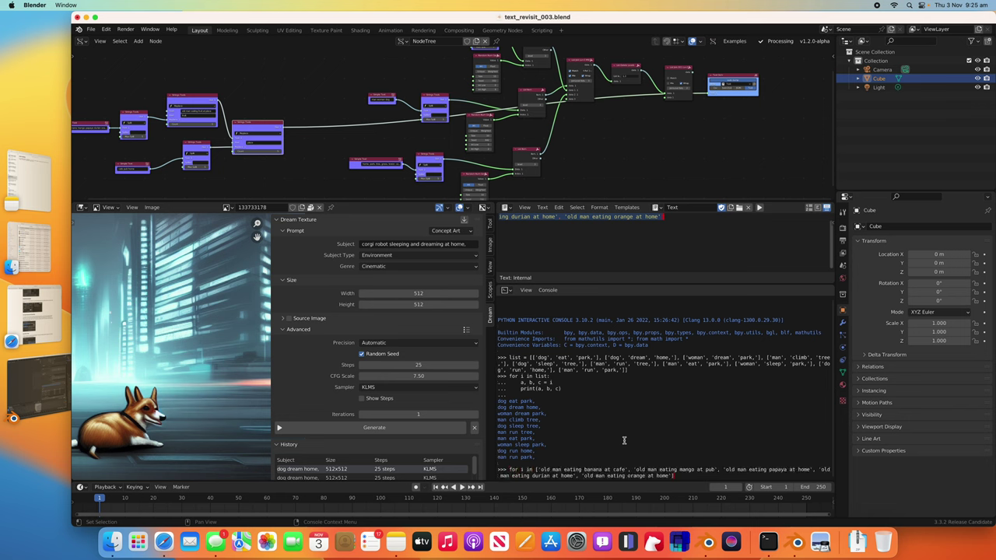
{"action": "type", "text": ":"}
{"action": "key", "text": "Return"}
{"action": "type", "text": "print(i"}
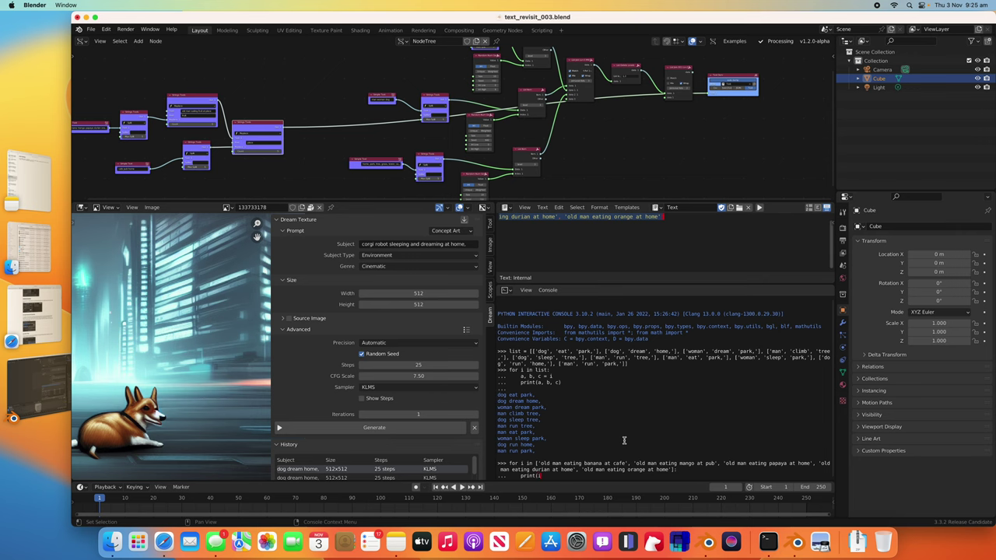
{"action": "type", "text": ")"}
{"action": "key", "text": "Return"}
{"action": "key", "text": "Return"}
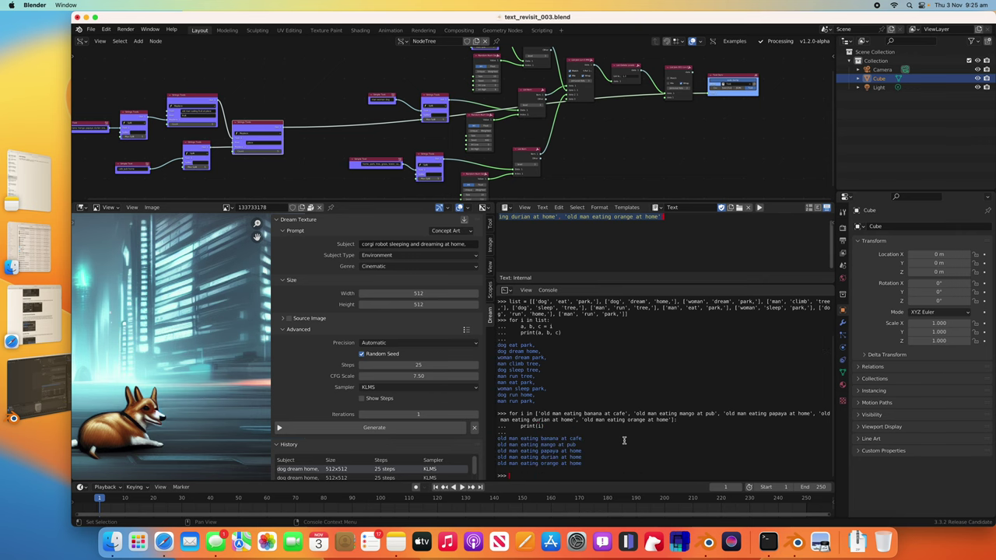
{"action": "left_click_drag", "start_coordinate": [589, 463], "coordinate": [567, 436]}
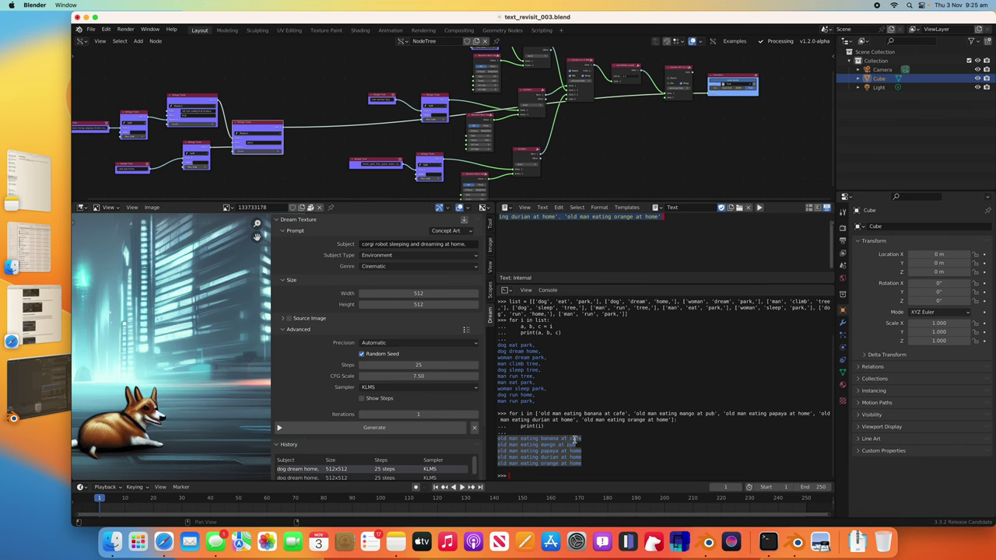
Copy the console prompt 'old man eating mango at pub' into the Dream Texture Subject field.
{"action": "left_click", "coordinate": [568, 448]}
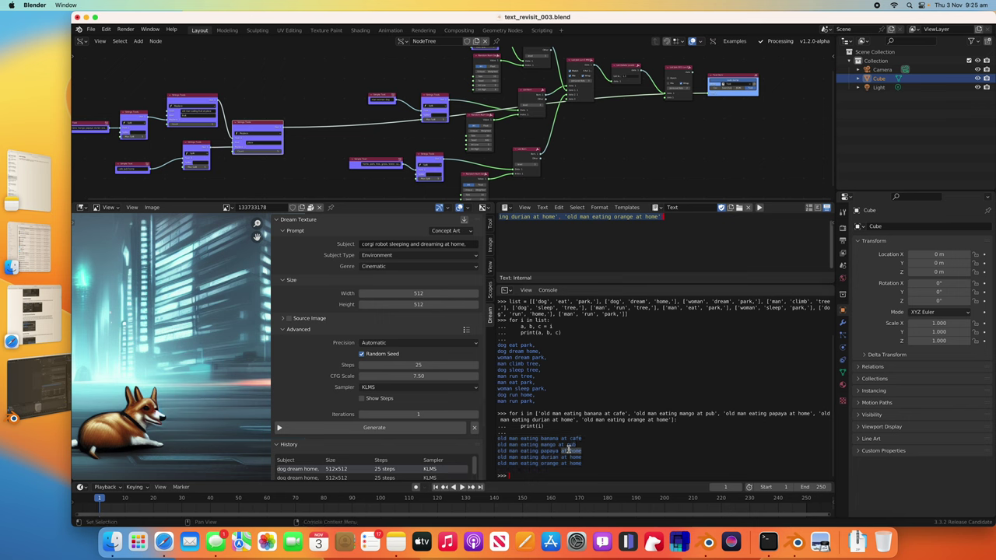
{"action": "left_click_drag", "start_coordinate": [580, 445], "coordinate": [496, 445]}
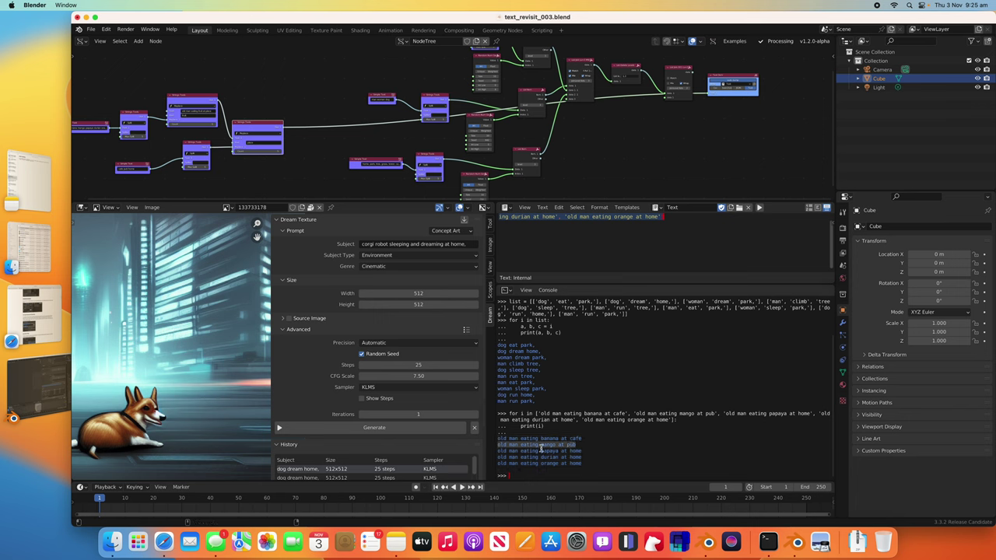
{"action": "left_click", "coordinate": [379, 246]}
{"action": "type", "text": "old man eating mango at pub"}
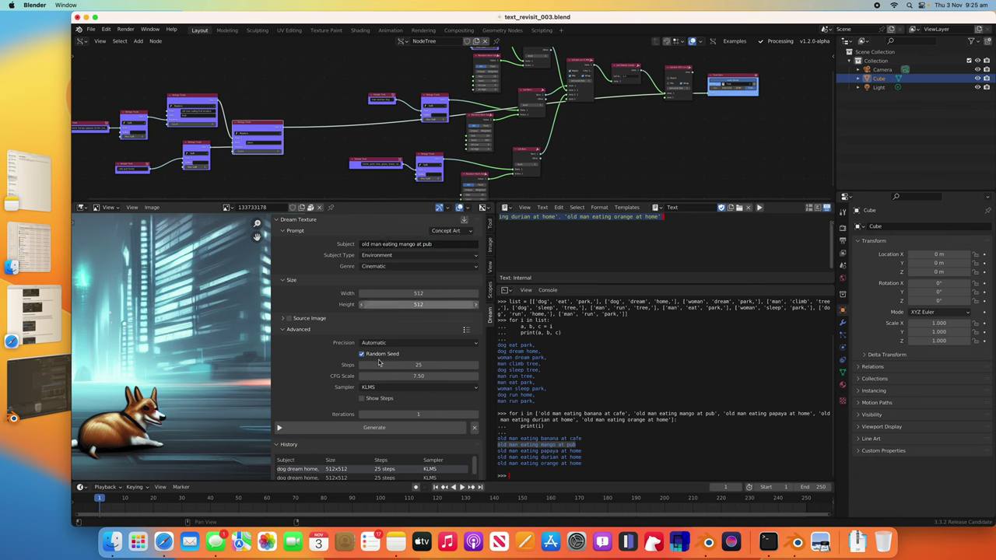
Generate three images of the mango-at-pub prompt and widen the image preview area.
{"action": "left_click", "coordinate": [373, 427]}
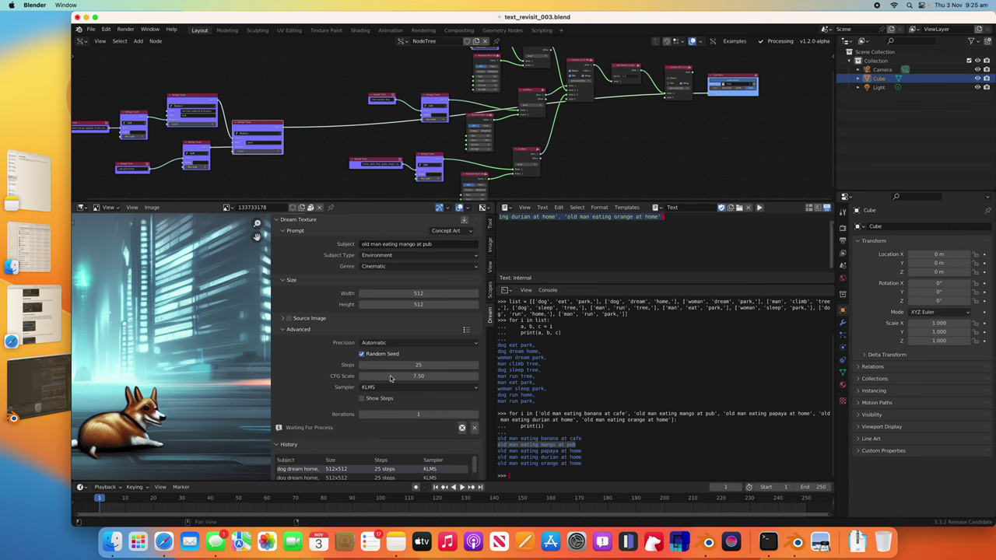
{"action": "left_click_drag", "start_coordinate": [272, 285], "coordinate": [306, 285]}
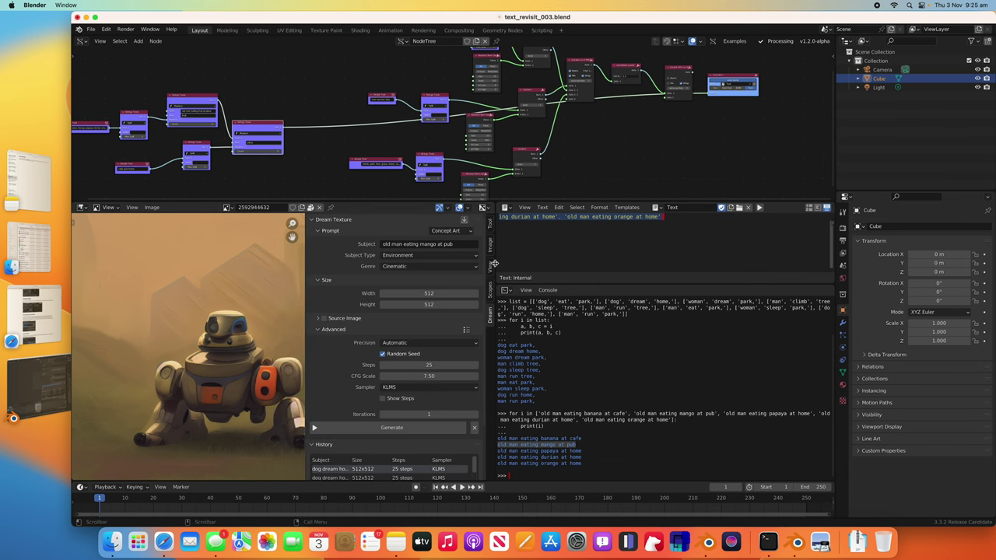
{"action": "left_click_drag", "start_coordinate": [493, 263], "coordinate": [657, 264]}
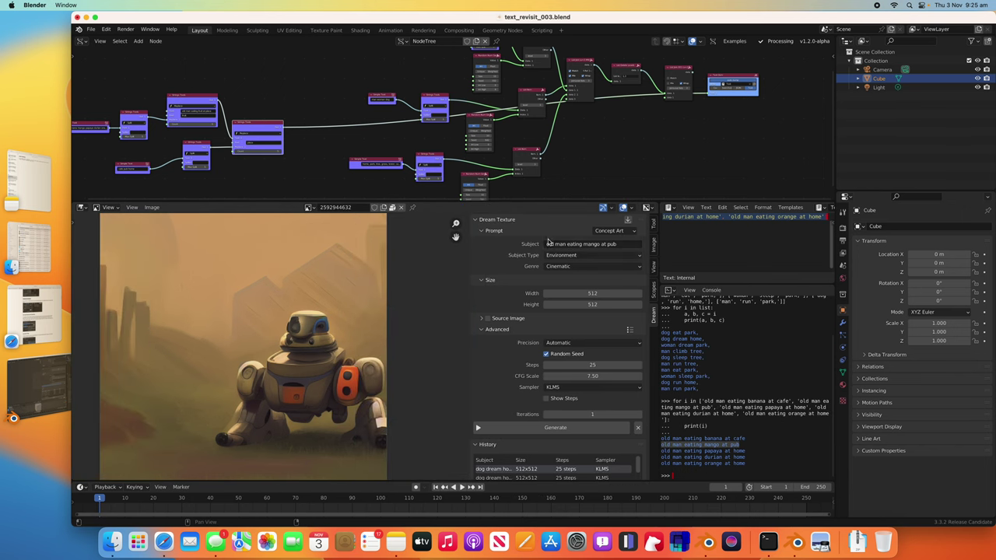
{"action": "left_click", "coordinate": [552, 428]}
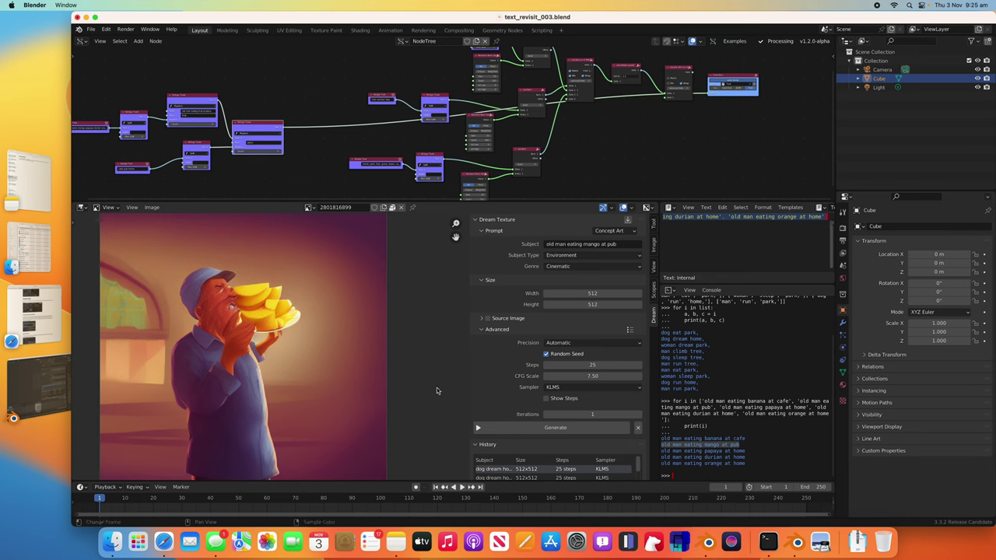
{"action": "left_click", "coordinate": [522, 428]}
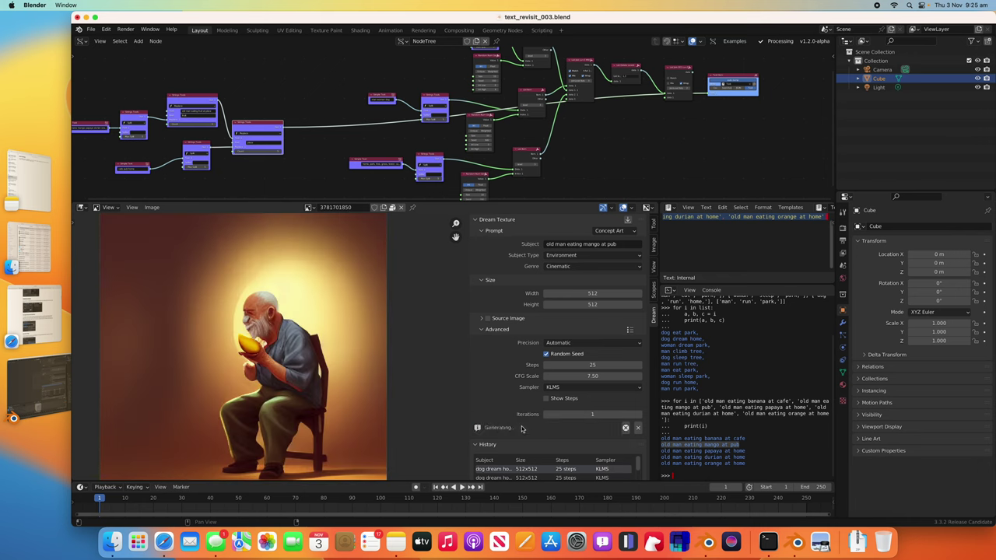
Reword the subject to 'old man and a cor… eating mango inside a pub' and generate again.
{"action": "left_click", "coordinate": [611, 246]}
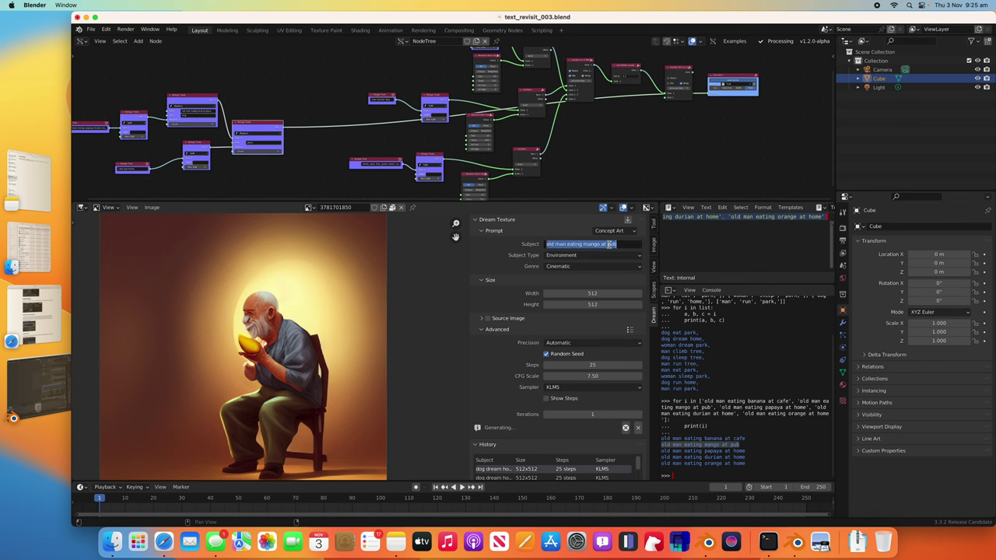
{"action": "double_click", "coordinate": [602, 245]}
{"action": "type", "text": "in"}
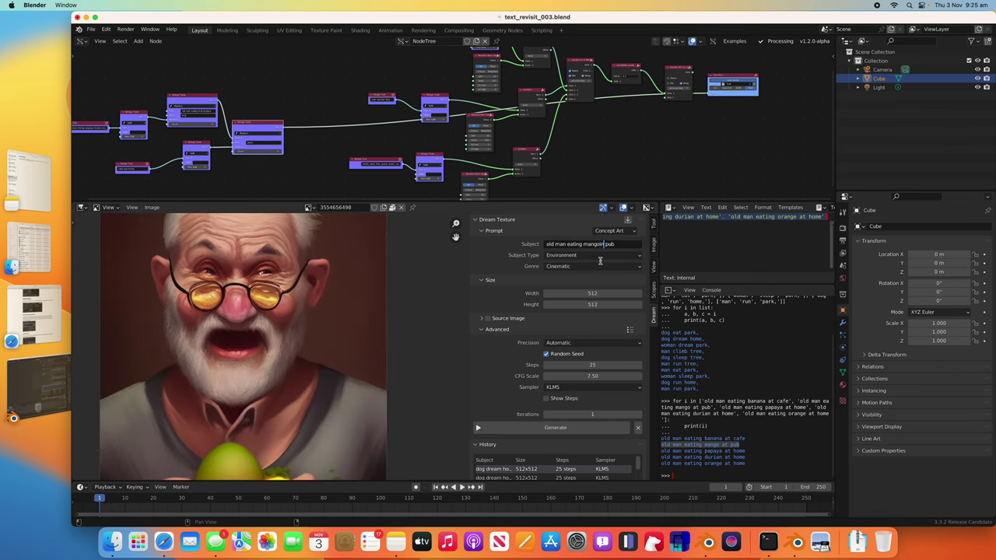
{"action": "key", "text": "Left"}
{"action": "key", "text": "Left"}
{"action": "key", "text": "Left"}
{"action": "key", "text": "Right"}
{"action": "key", "text": "Right"}
{"action": "key", "text": "Right"}
{"action": "type", "text": "side a"}
{"action": "left_click", "coordinate": [568, 243]}
{"action": "type", "text": "and a cor"}
{"action": "left_click", "coordinate": [545, 427]}
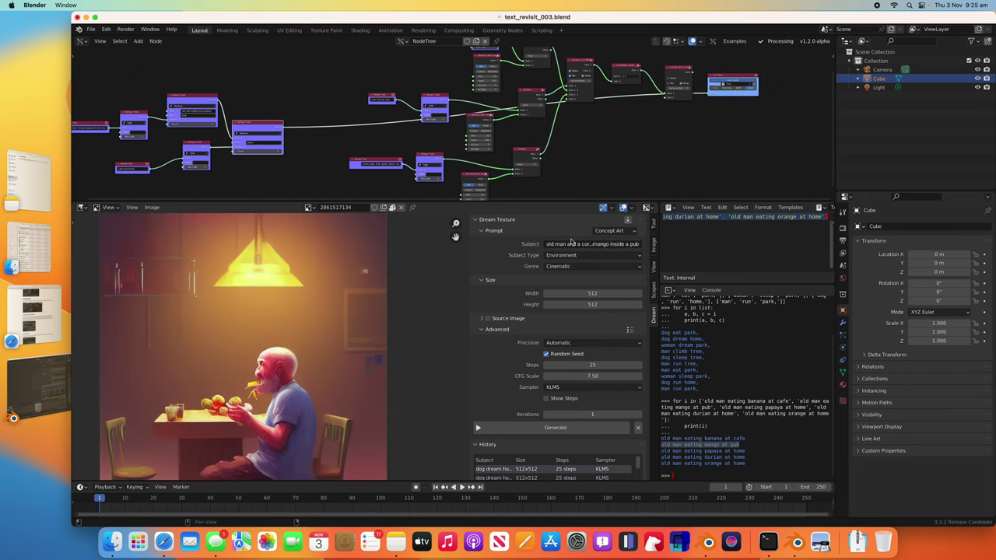
{"action": "left_click_drag", "start_coordinate": [554, 204], "coordinate": [572, 128]}
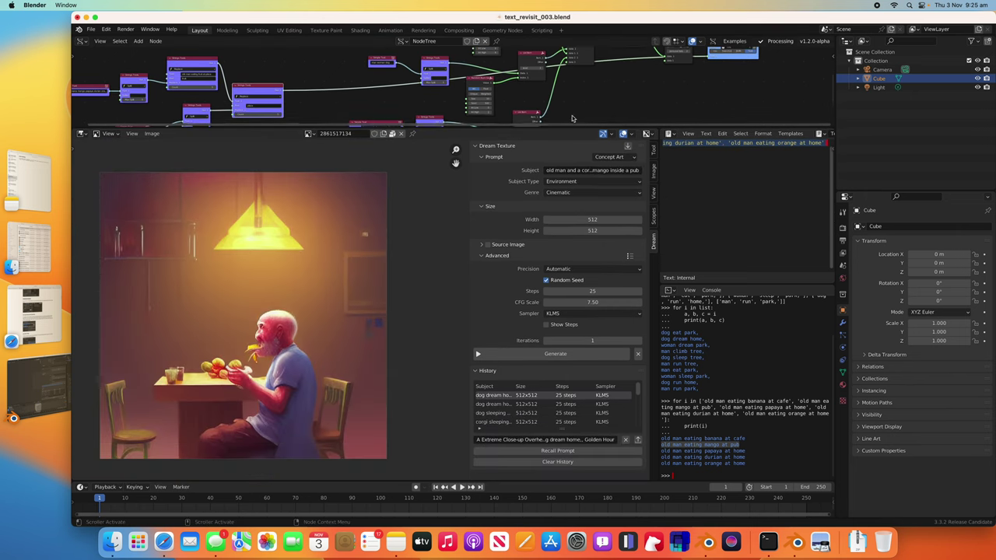
Set the pub image Height to 768.
{"action": "scroll", "coordinate": [572, 118], "scroll_direction": "down", "scroll_amount": 3}
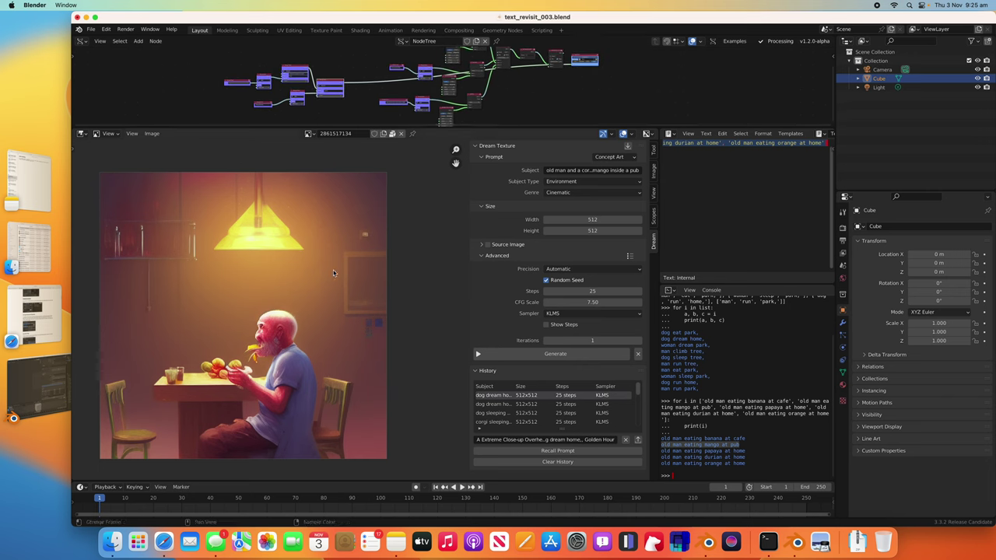
{"action": "left_click", "coordinate": [572, 231]}
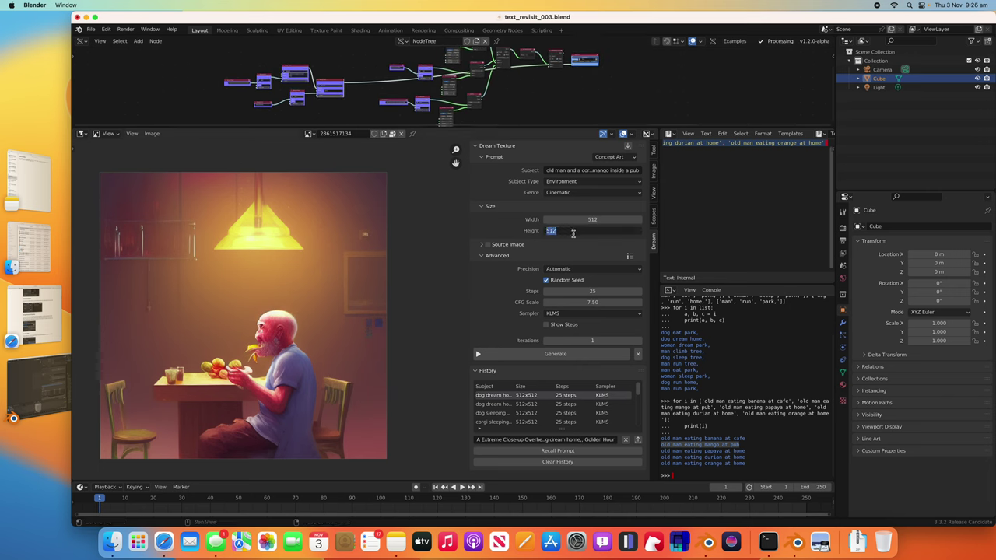
{"action": "type", "text": "768"}
{"action": "key", "text": "Return"}
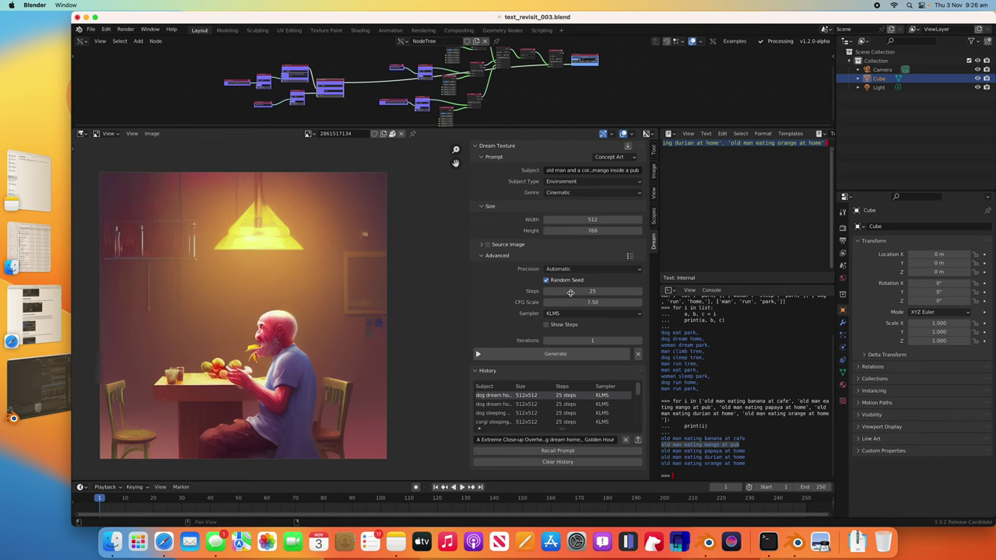
Generate two corgi-and-old-man pub images, then bring forward the Blender window with the robot image.
{"action": "left_click", "coordinate": [555, 354]}
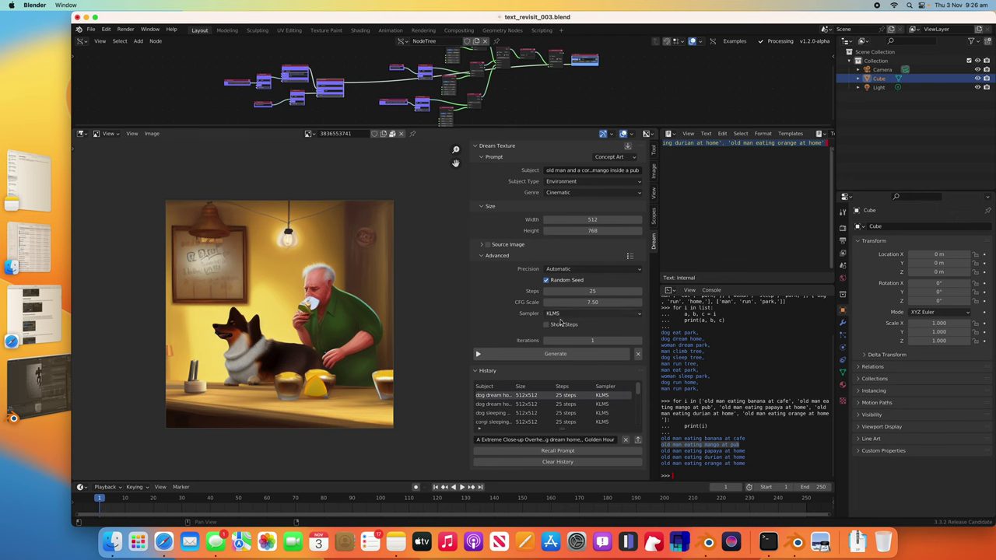
{"action": "left_click", "coordinate": [555, 354]}
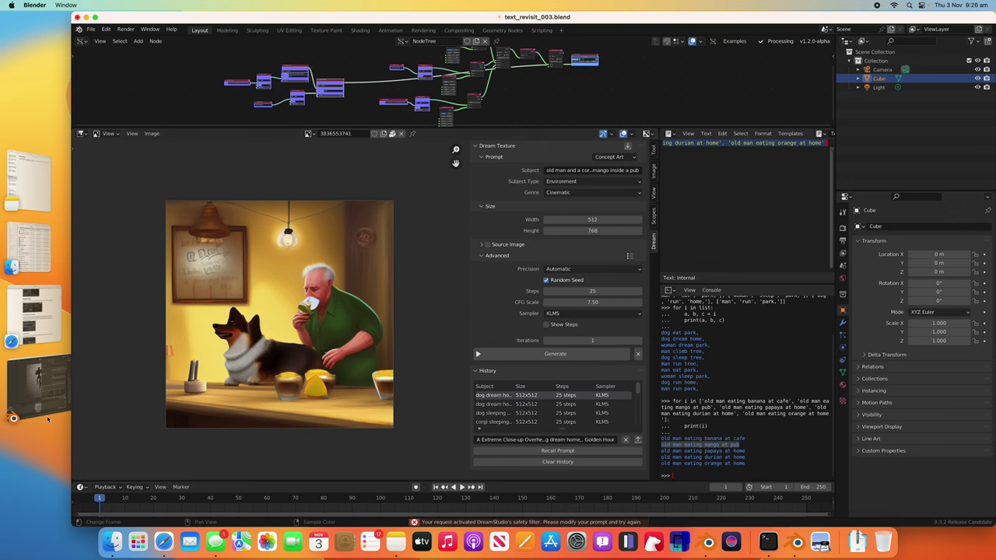
{"action": "left_click", "coordinate": [47, 420]}
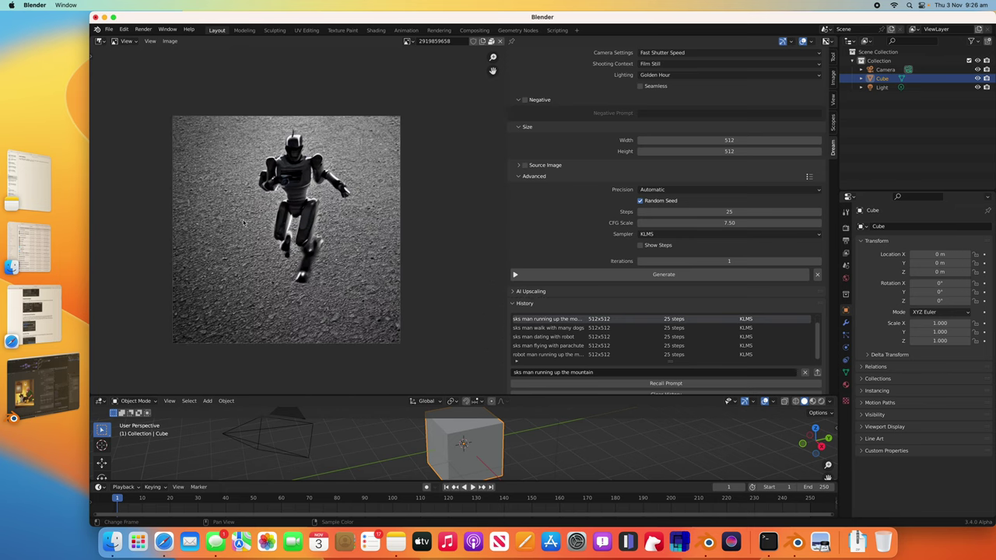
Save the robot project to the Desktop as test_local_dreamtexture_001.blend.
{"action": "left_click", "coordinate": [109, 29]}
{"action": "left_click", "coordinate": [131, 96]}
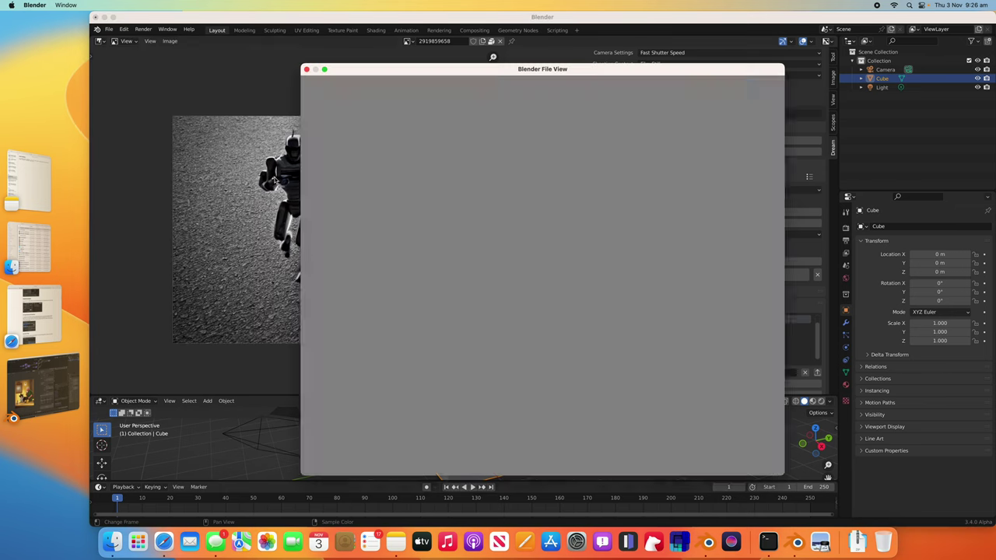
{"action": "left_click", "coordinate": [420, 465]}
{"action": "key", "text": "BackSpace"}
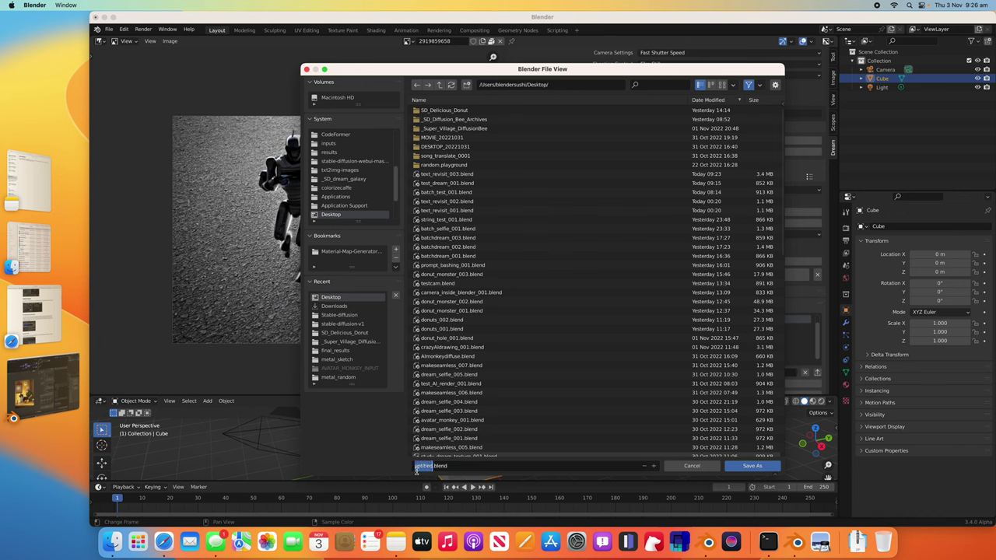
{"action": "type", "text": "test_local_dreamtexture_001"}
{"action": "left_click", "coordinate": [751, 465]}
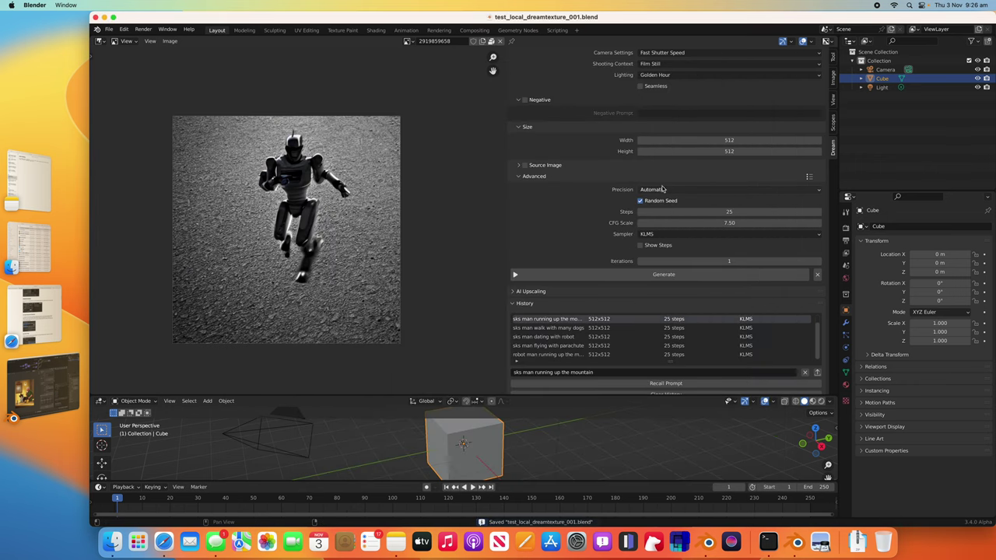
Set Film Type to Cinematic and Height to 768, then save the project.
{"action": "scroll", "coordinate": [575, 241], "scroll_direction": "up", "scroll_amount": 5}
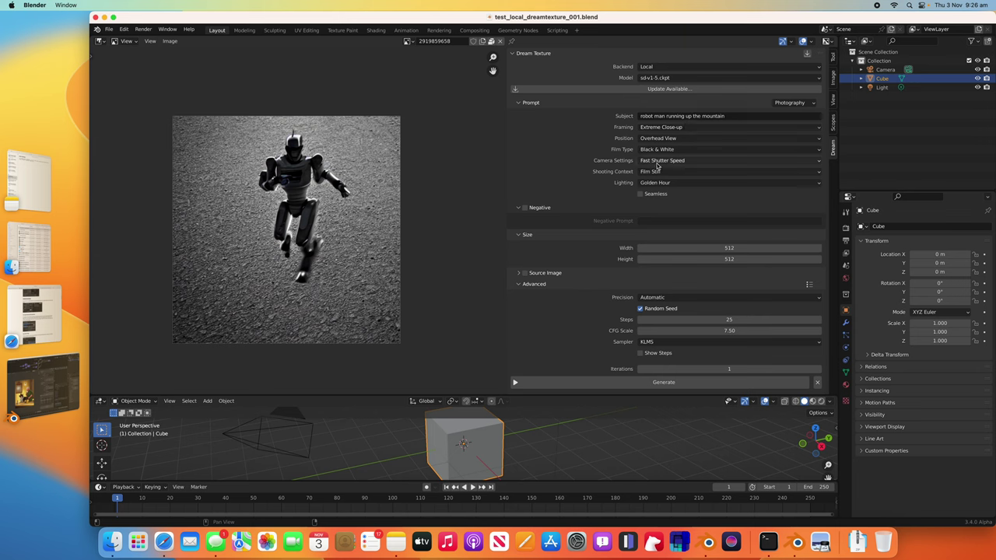
{"action": "left_click", "coordinate": [662, 149]}
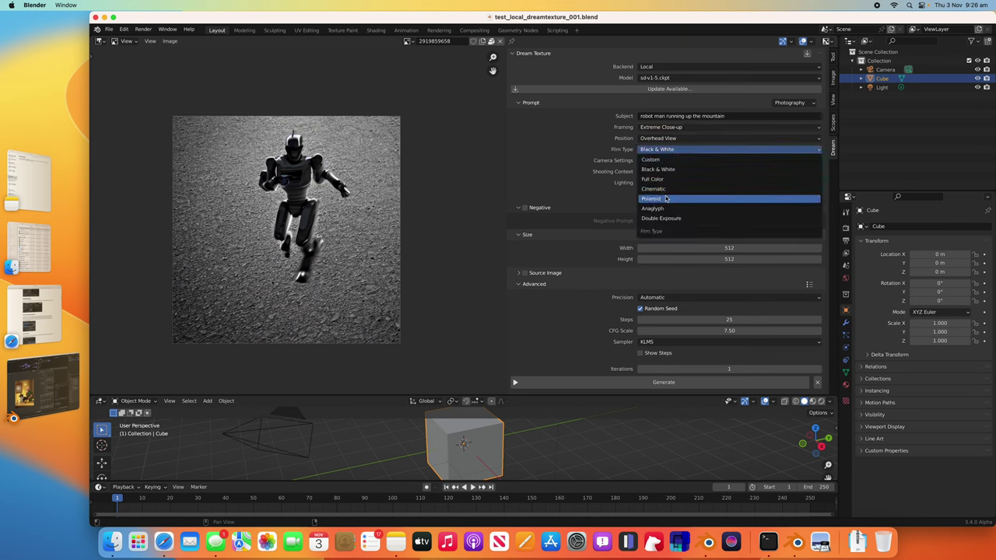
{"action": "left_click", "coordinate": [670, 189]}
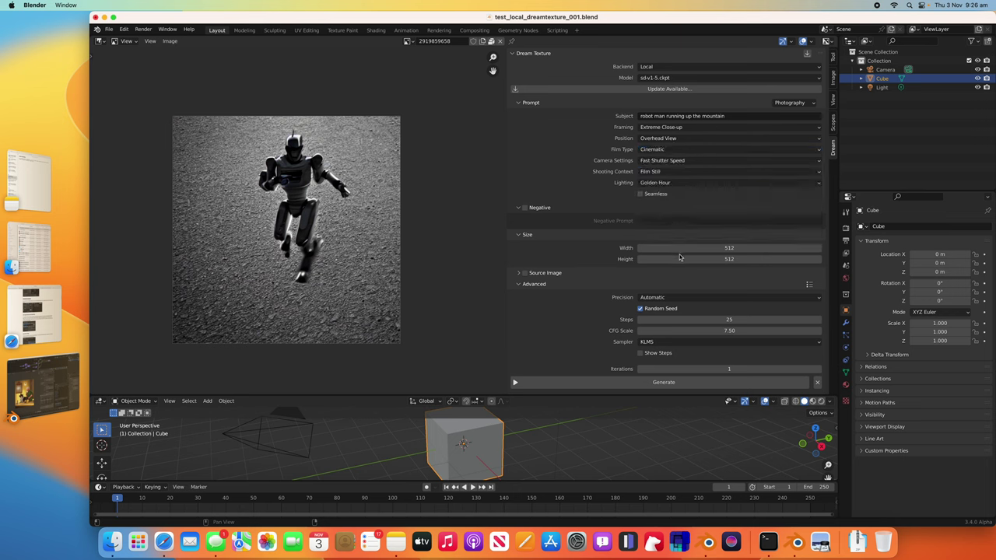
{"action": "left_click", "coordinate": [683, 259]}
{"action": "type", "text": "8"}
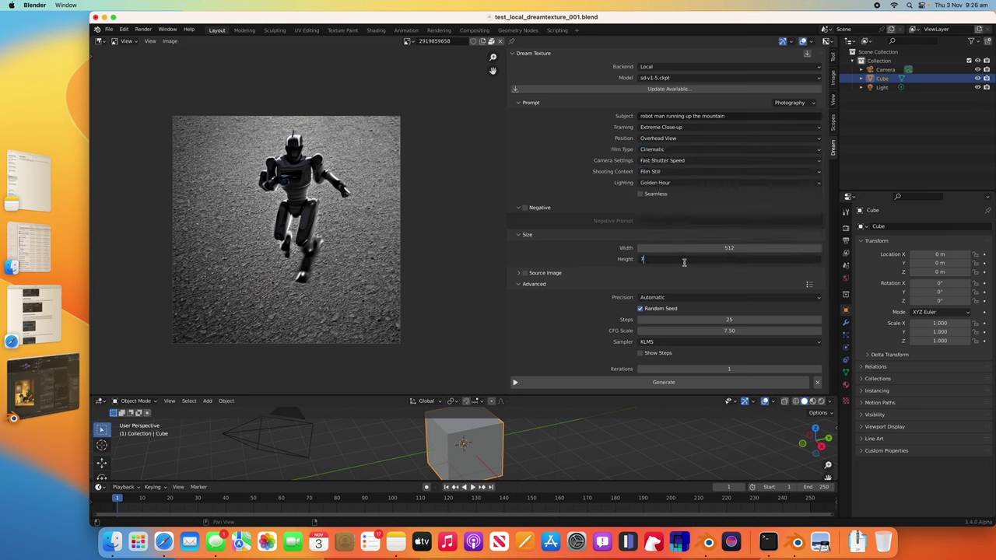
{"action": "type", "text": "68"}
{"action": "key", "text": "Return"}
{"action": "key", "text": "super+s"}
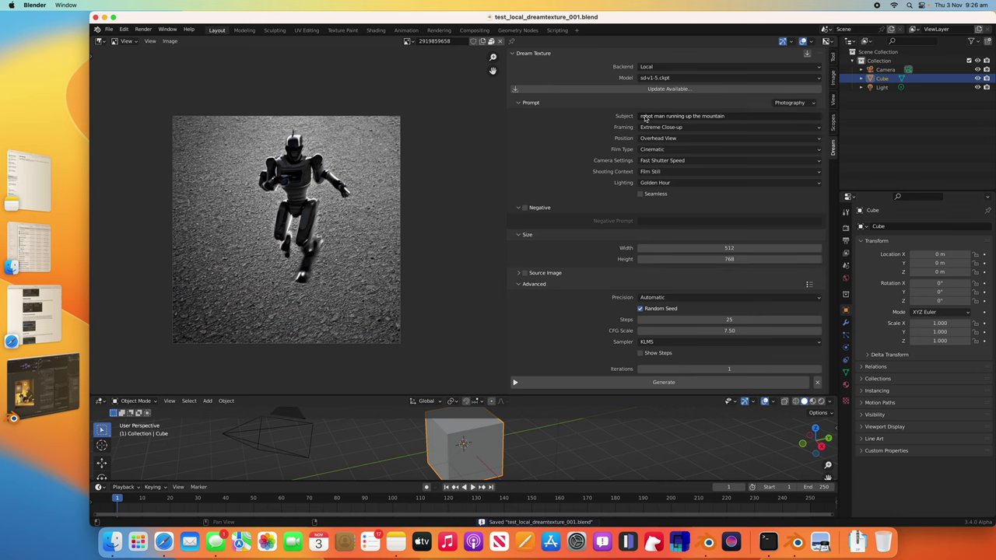
Change the subject to 'robot man running up the red mars mountain' and start generating.
{"action": "left_click", "coordinate": [644, 118]}
{"action": "key", "text": "Home"}
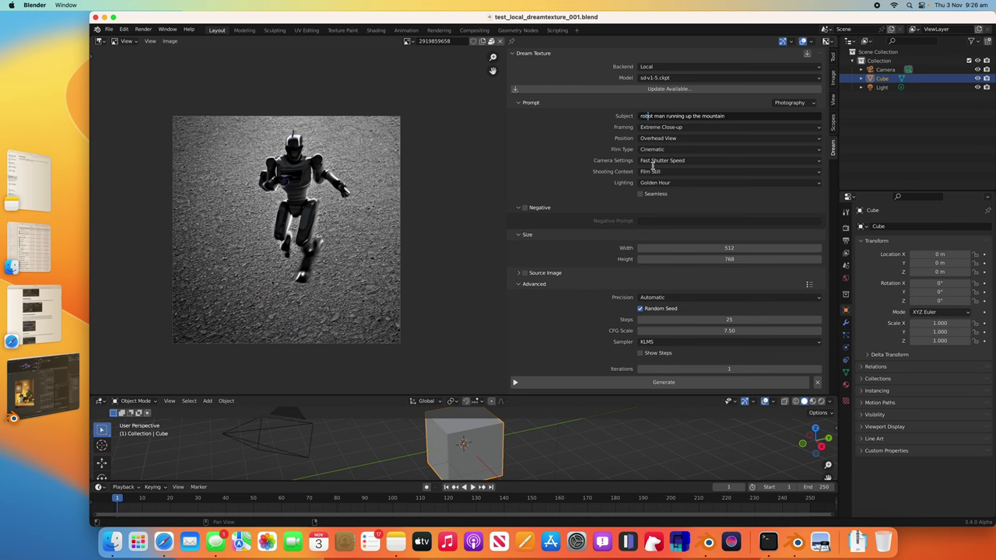
{"action": "left_click", "coordinate": [727, 117]}
{"action": "type", "text": "red mars"}
{"action": "key", "text": "Return"}
{"action": "left_click", "coordinate": [664, 382]}
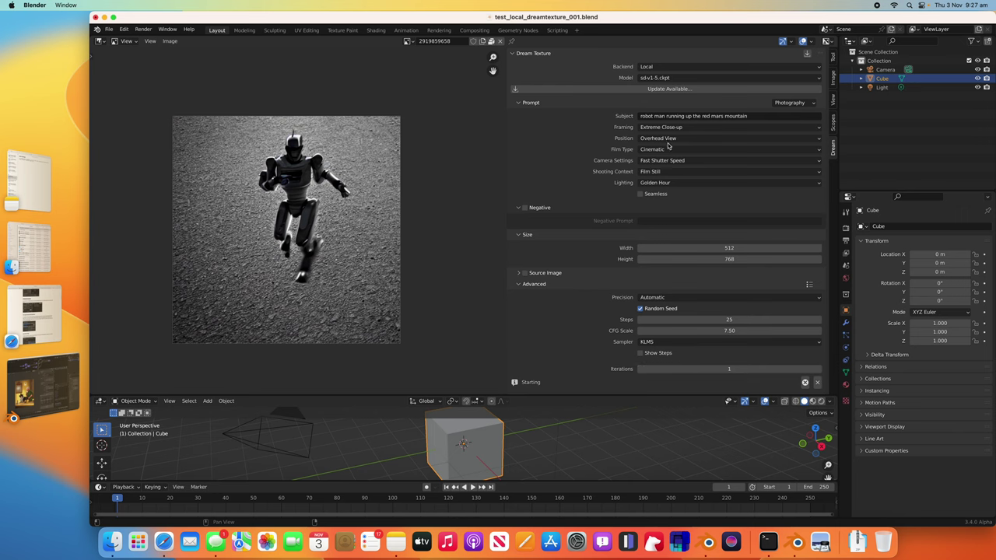
{"action": "left_click", "coordinate": [666, 116]}
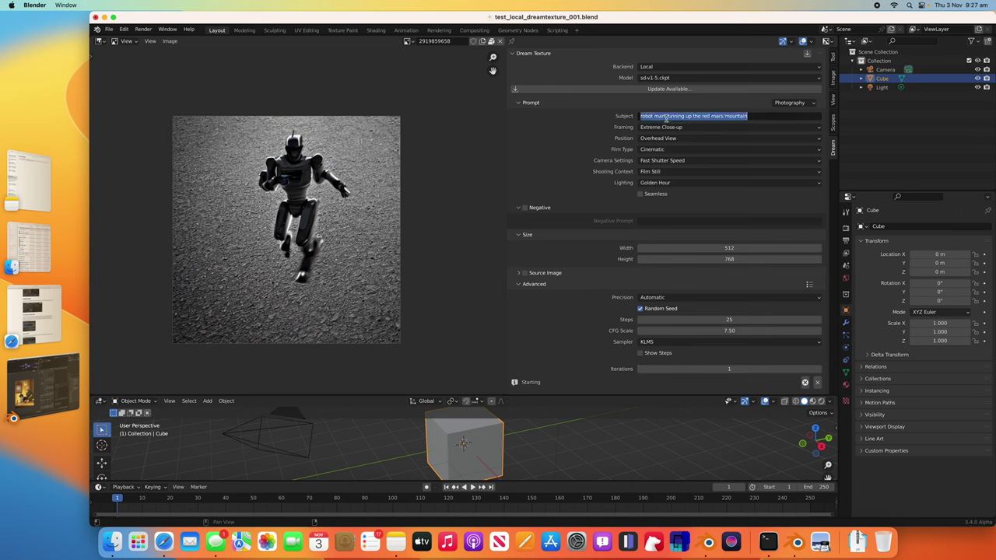
{"action": "key", "text": "Return"}
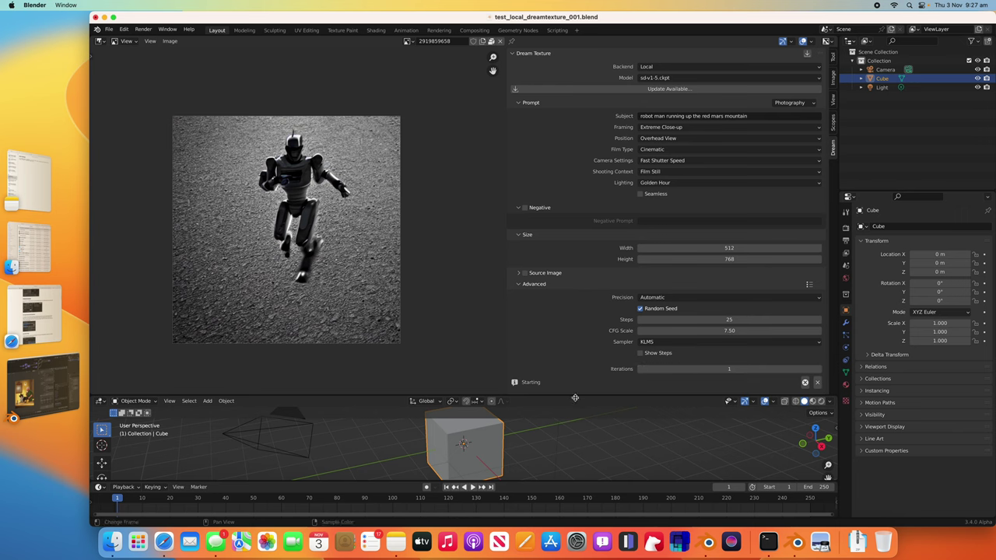
Return to the pub project window and widen the Dream Texture settings panel.
{"action": "left_click", "coordinate": [796, 542]}
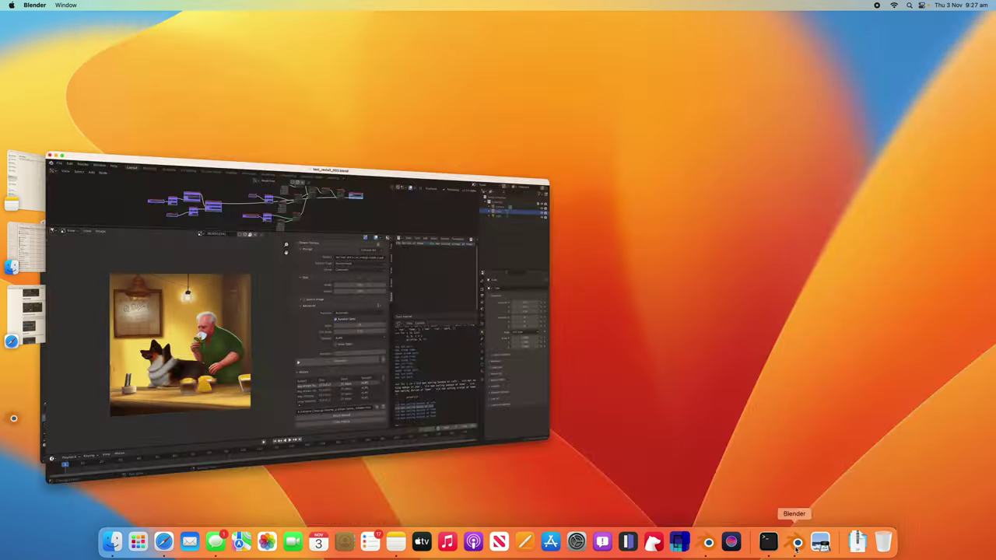
{"action": "left_click", "coordinate": [560, 169]}
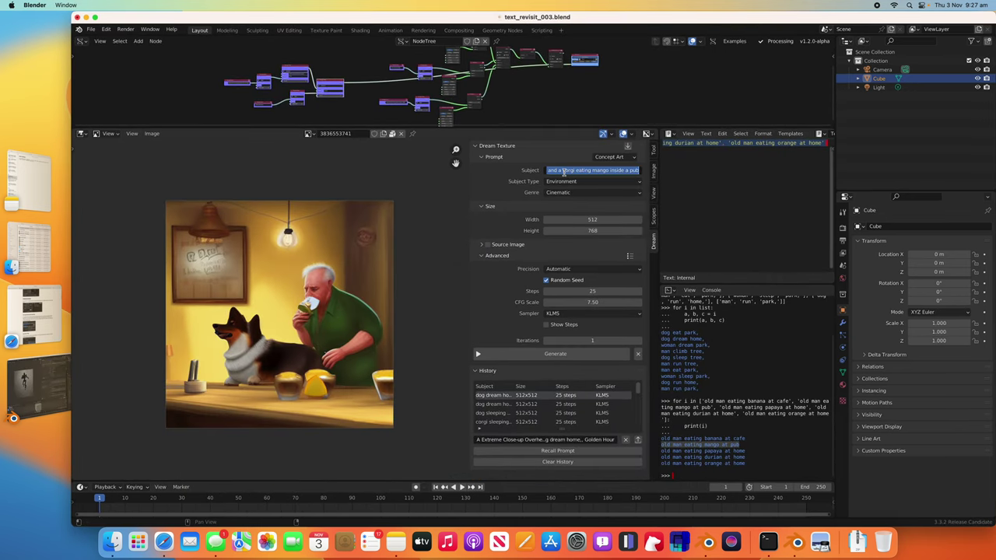
{"action": "key", "text": "Return"}
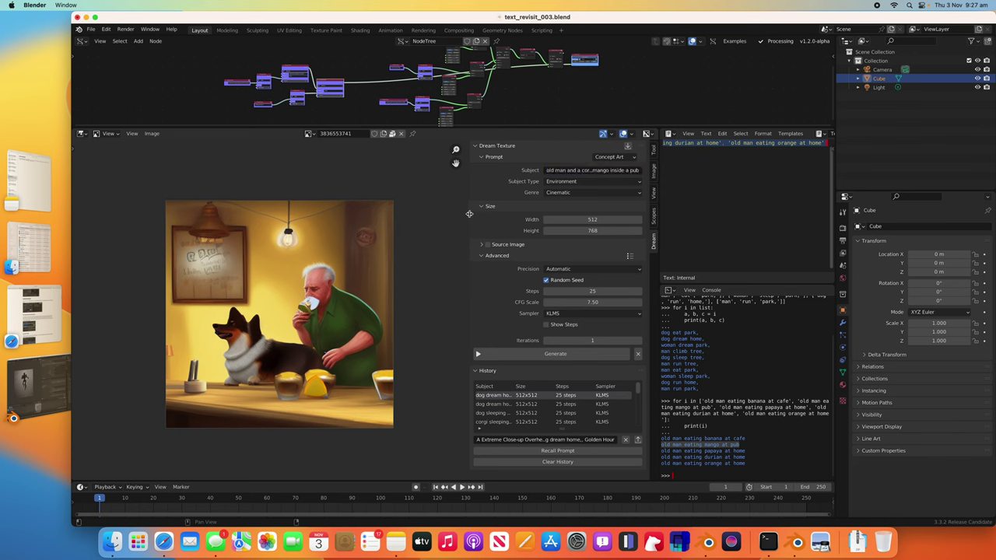
{"action": "left_click_drag", "start_coordinate": [469, 214], "coordinate": [379, 212]}
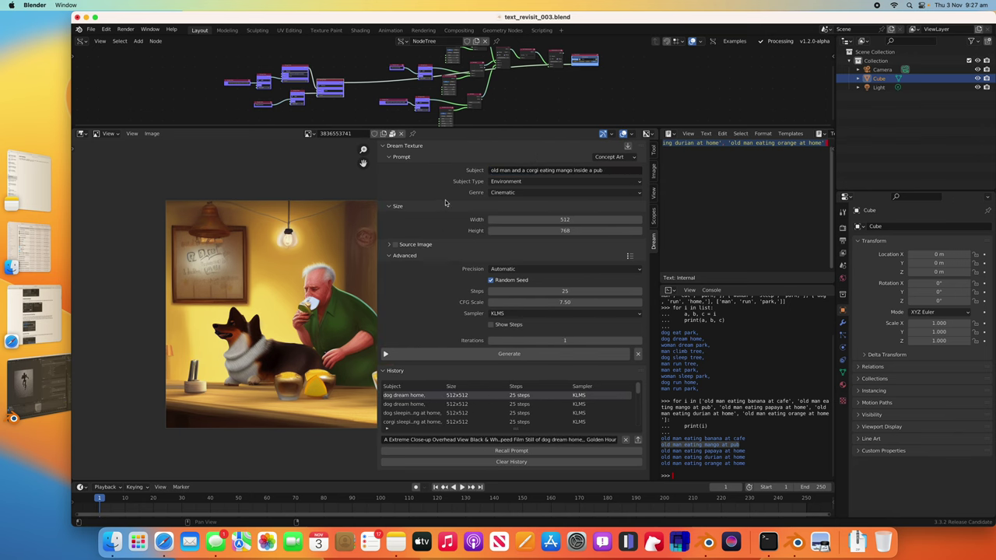
Set Genre to Fantasy and Height to 512, then generate two pub images.
{"action": "left_click", "coordinate": [503, 192]}
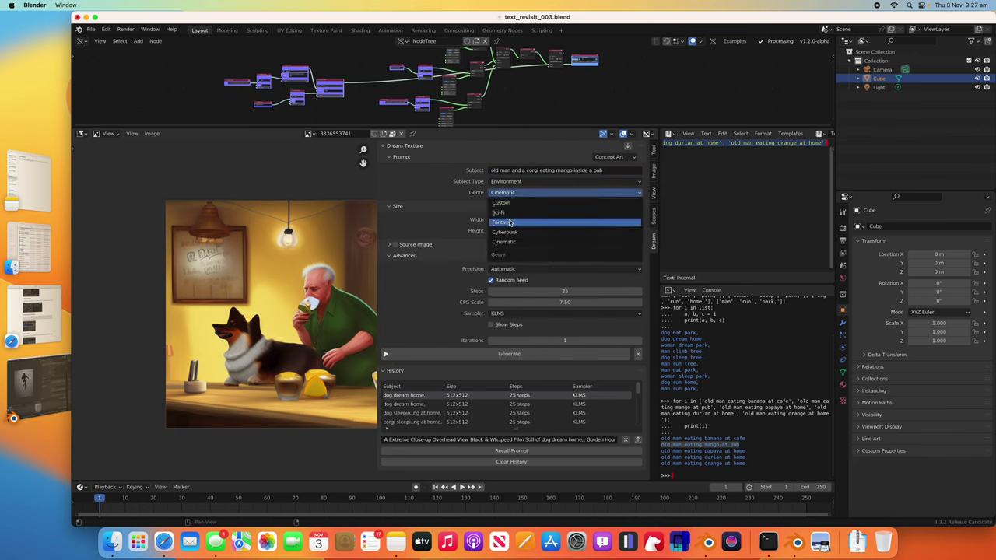
{"action": "left_click", "coordinate": [510, 223]}
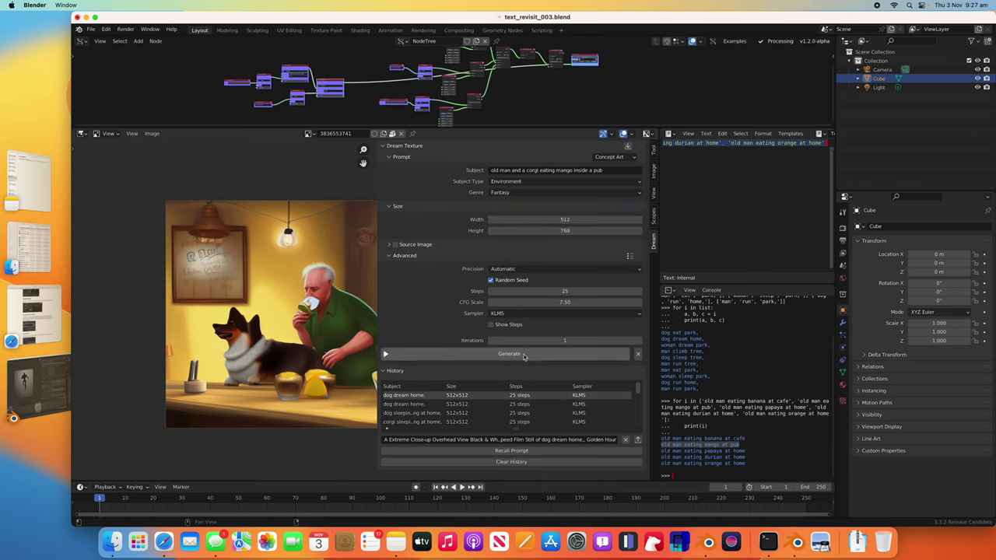
{"action": "left_click", "coordinate": [560, 231]}
{"action": "type", "text": "512"}
{"action": "key", "text": "Return"}
{"action": "left_click", "coordinate": [545, 350]}
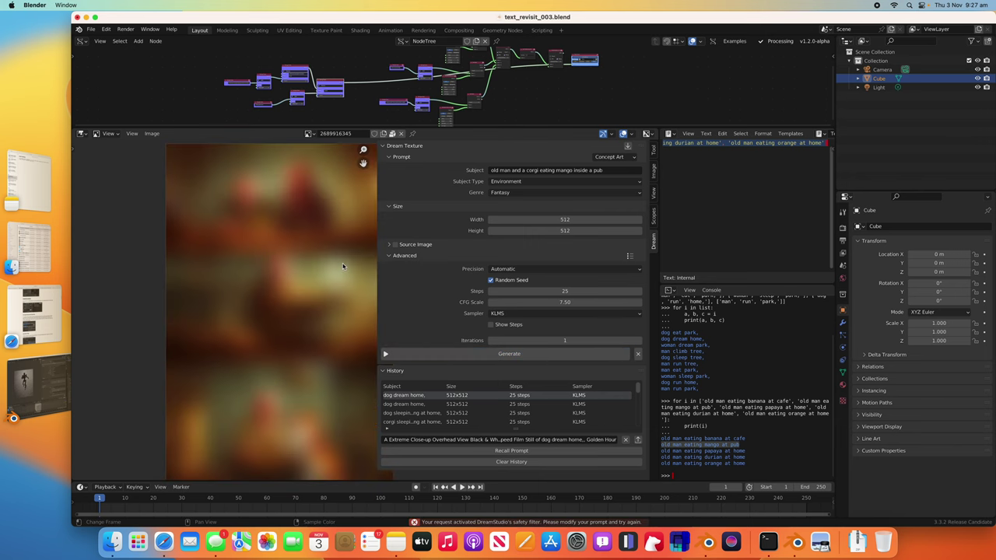
{"action": "left_click", "coordinate": [460, 352]}
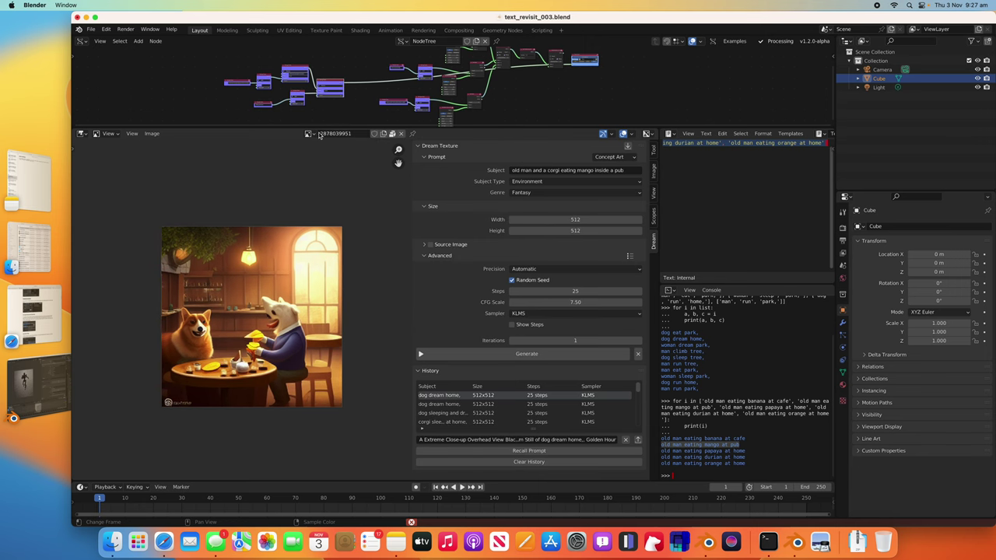
Replace 'mango' with 'durian' in the subject and regenerate.
{"action": "left_click", "coordinate": [308, 134]}
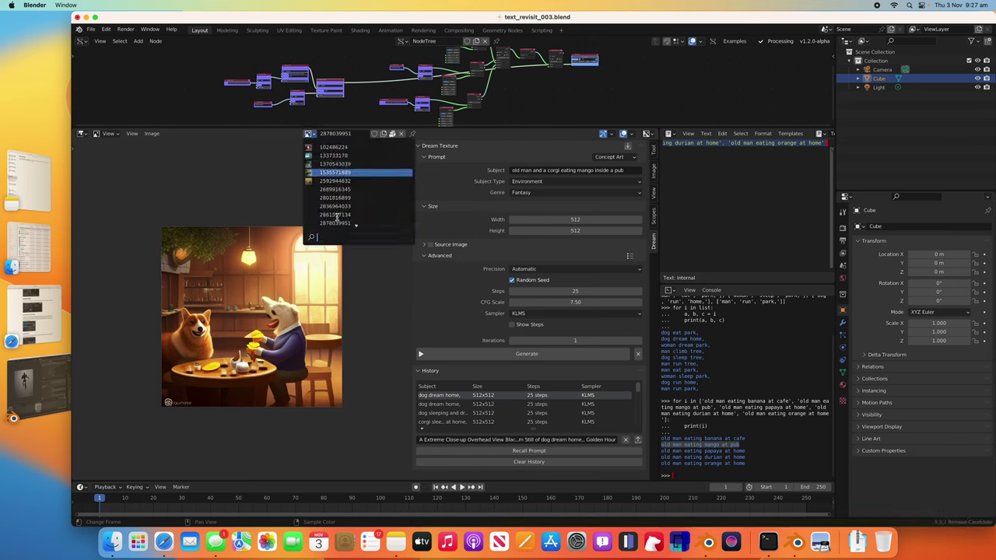
{"action": "left_click", "coordinate": [280, 190]}
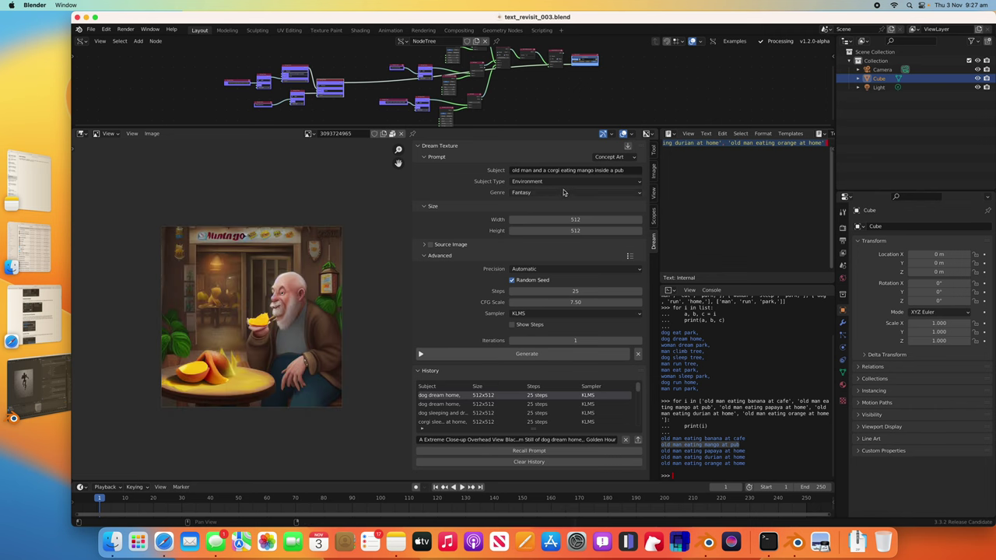
{"action": "double_click", "coordinate": [585, 169]}
{"action": "type", "text": "durian"}
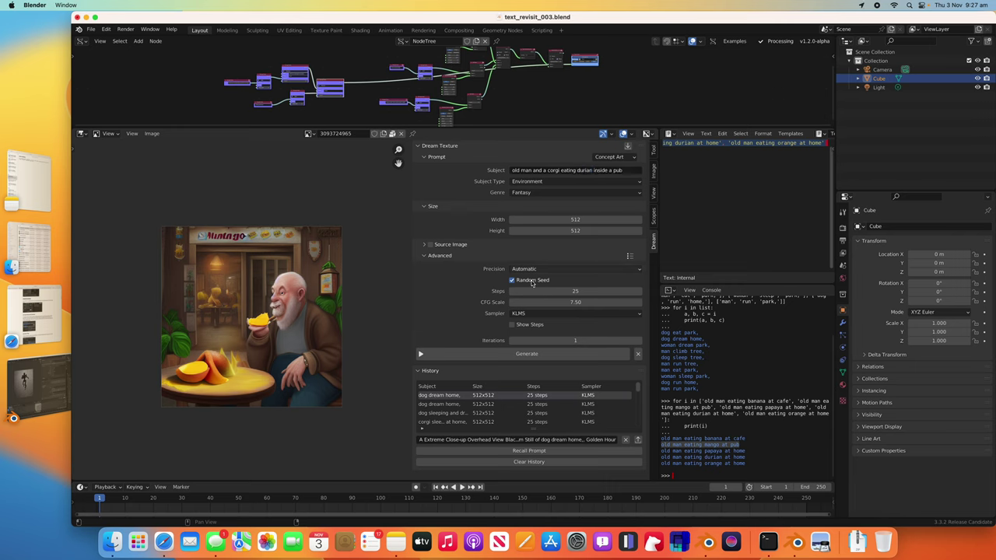
{"action": "left_click", "coordinate": [525, 354]}
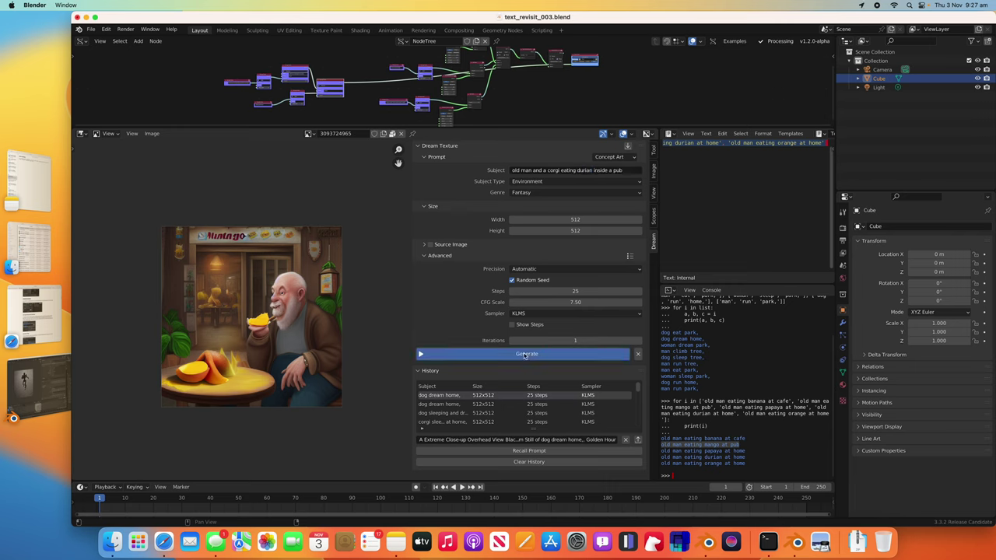
Change 'old man' to 'old lady' in the subject and generate two images.
{"action": "left_click", "coordinate": [519, 170]}
{"action": "double_click", "coordinate": [518, 170]}
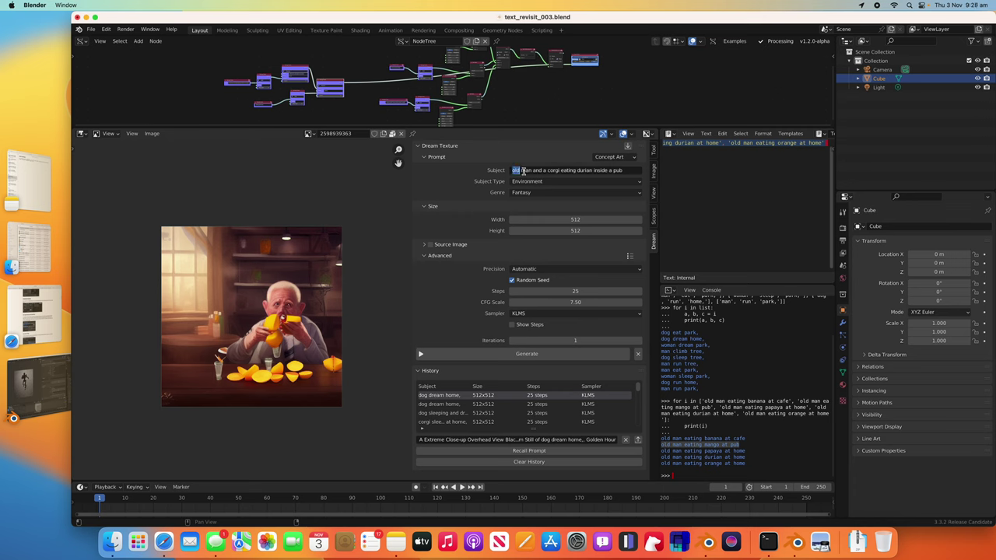
{"action": "double_click", "coordinate": [525, 169]}
{"action": "type", "text": "lady"}
{"action": "key", "text": "Return"}
{"action": "left_click", "coordinate": [527, 354]}
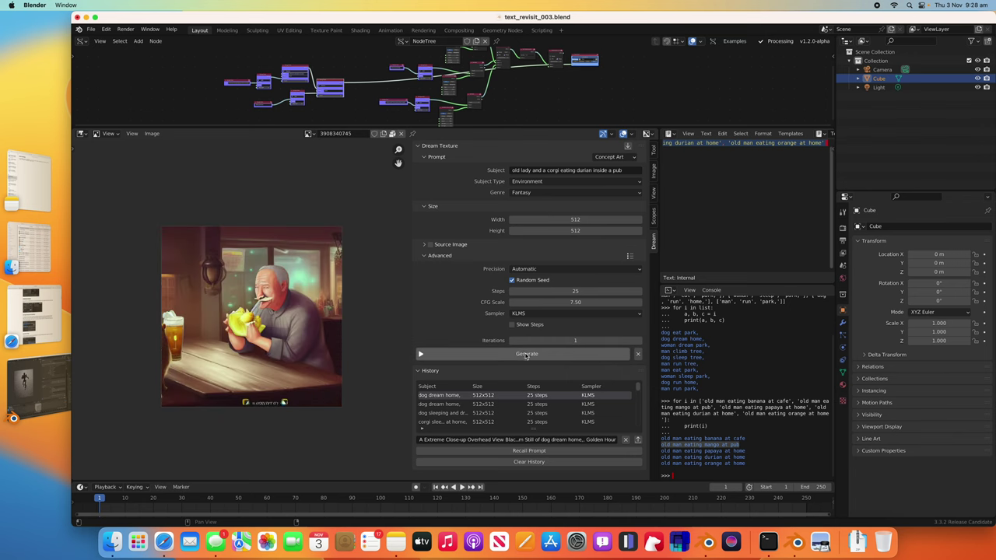
{"action": "left_click", "coordinate": [526, 354]}
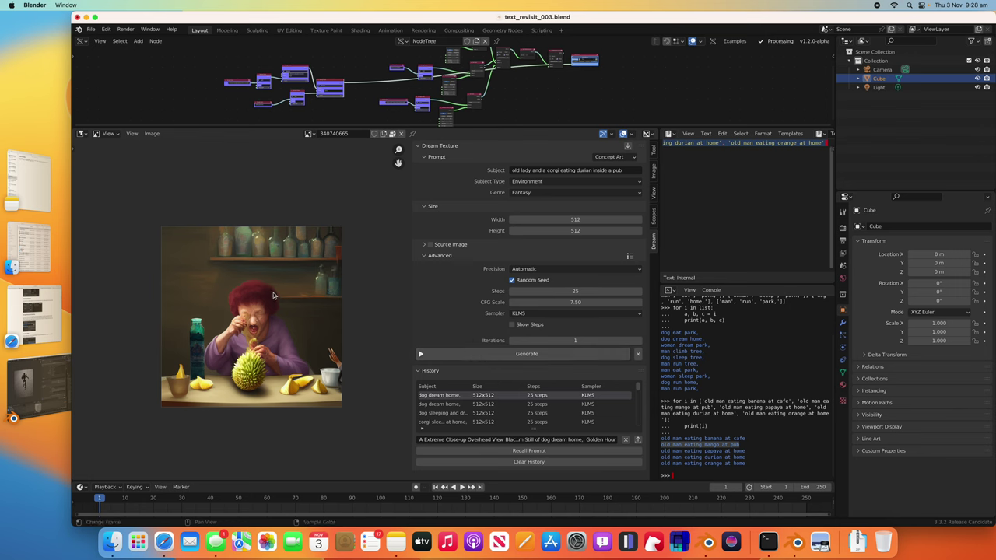
{"action": "scroll", "coordinate": [272, 294], "scroll_direction": "up", "scroll_amount": 1}
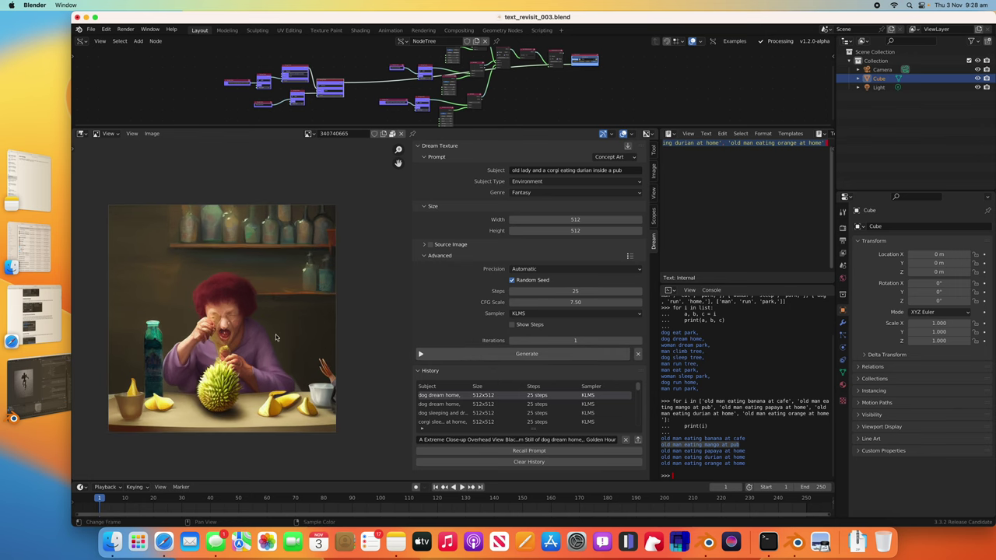
{"action": "scroll", "coordinate": [269, 344], "scroll_direction": "left", "scroll_amount": 1}
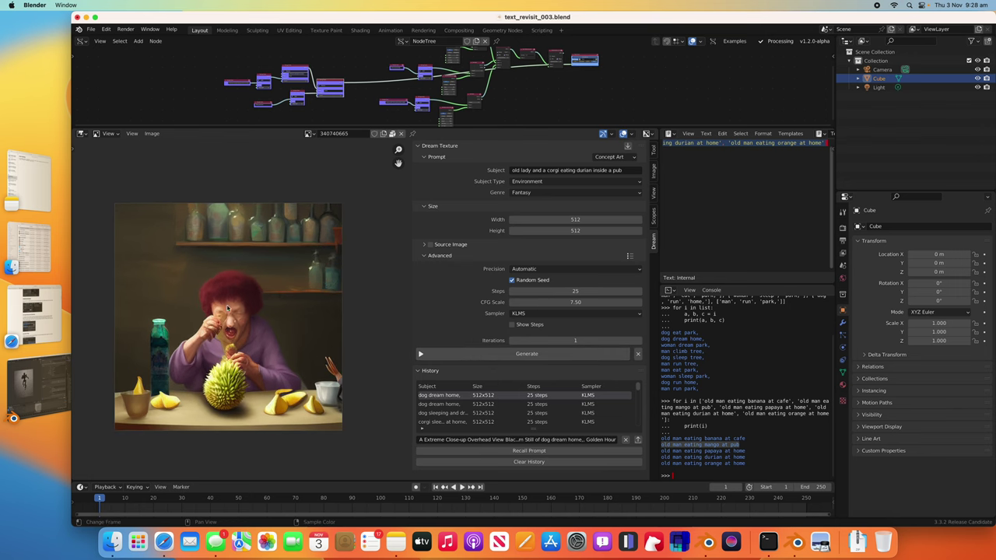
Replace 'corgi' with 'black cat' in the subject and generate a new image.
{"action": "double_click", "coordinate": [549, 171]}
{"action": "type", "text": "ca"}
{"action": "key", "text": "BackSpace"}
{"action": "key", "text": "BackSpace"}
{"action": "type", "text": "b"}
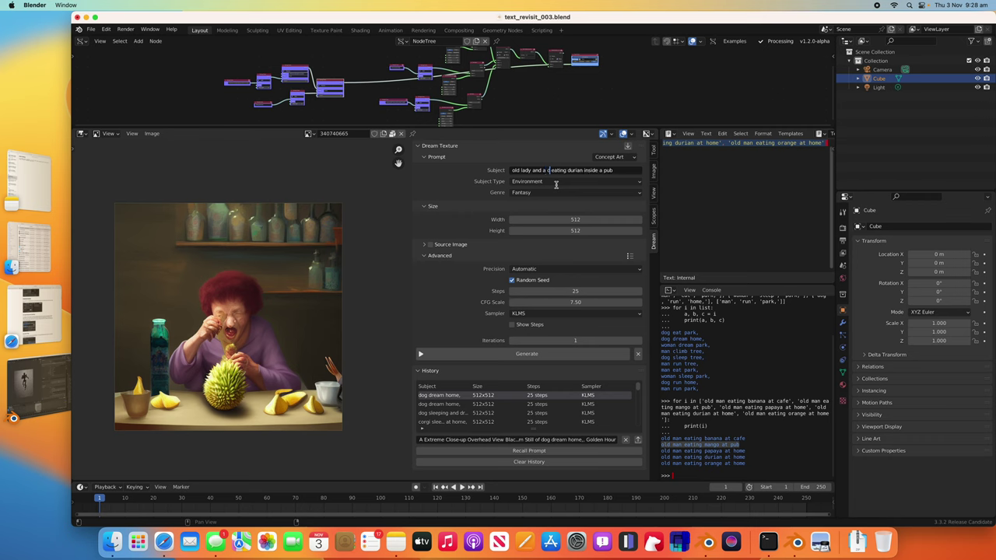
{"action": "type", "text": "lack cat"}
{"action": "key", "text": "Return"}
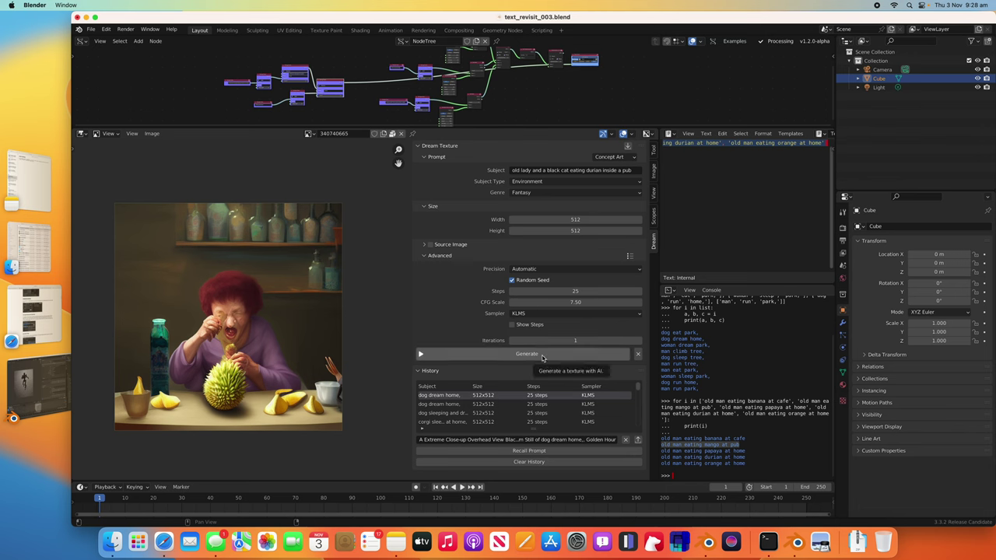
{"action": "left_click", "coordinate": [526, 354]}
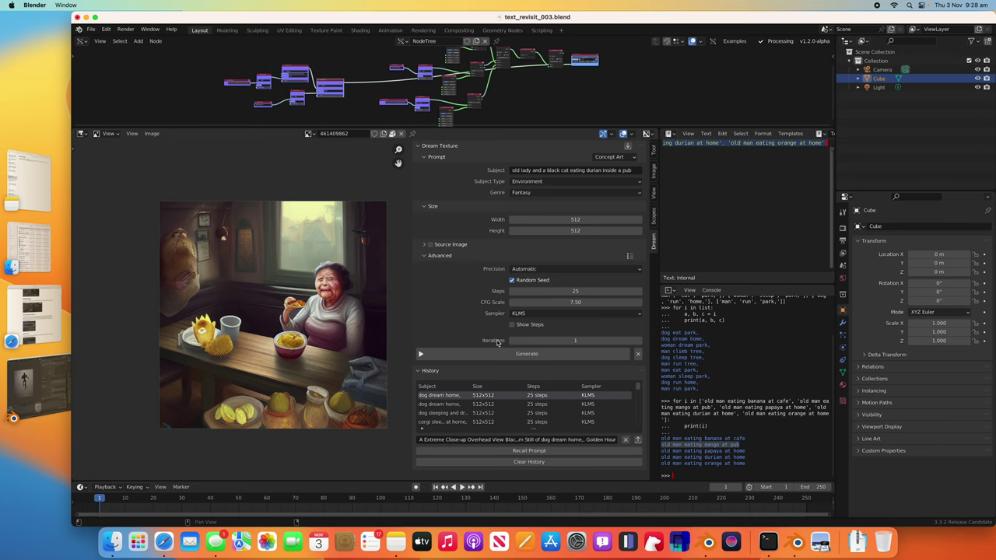
{"action": "left_click", "coordinate": [428, 246]}
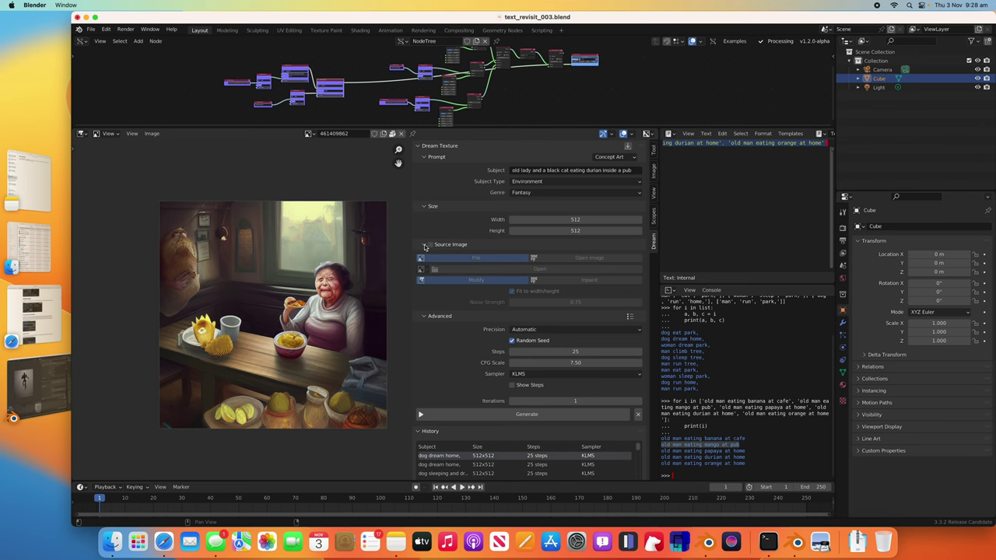
Collapse the Source Image options and resize the Dream Texture side panel.
{"action": "left_click", "coordinate": [425, 246]}
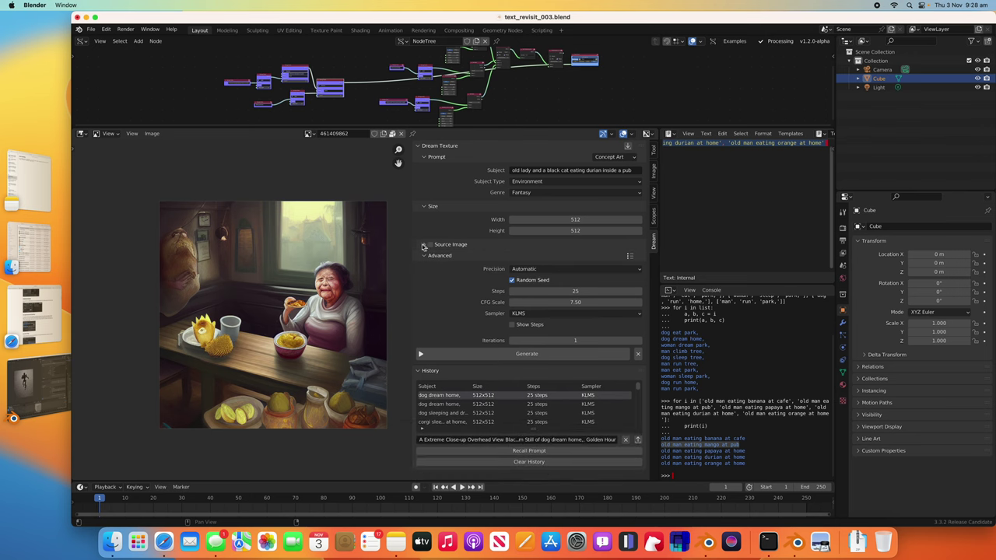
{"action": "left_click_drag", "start_coordinate": [413, 245], "coordinate": [444, 248]}
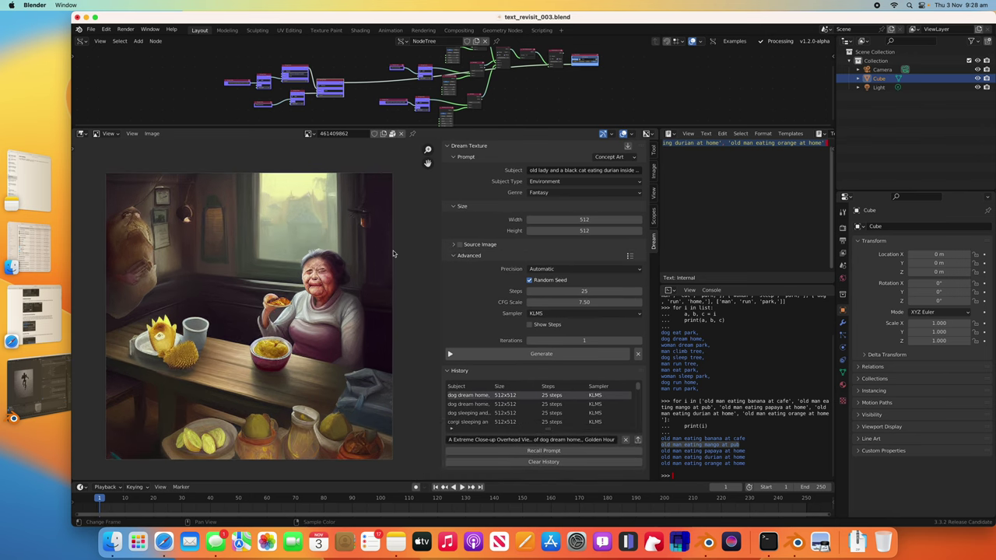
{"action": "scroll", "coordinate": [553, 426], "scroll_direction": "down", "scroll_amount": 1}
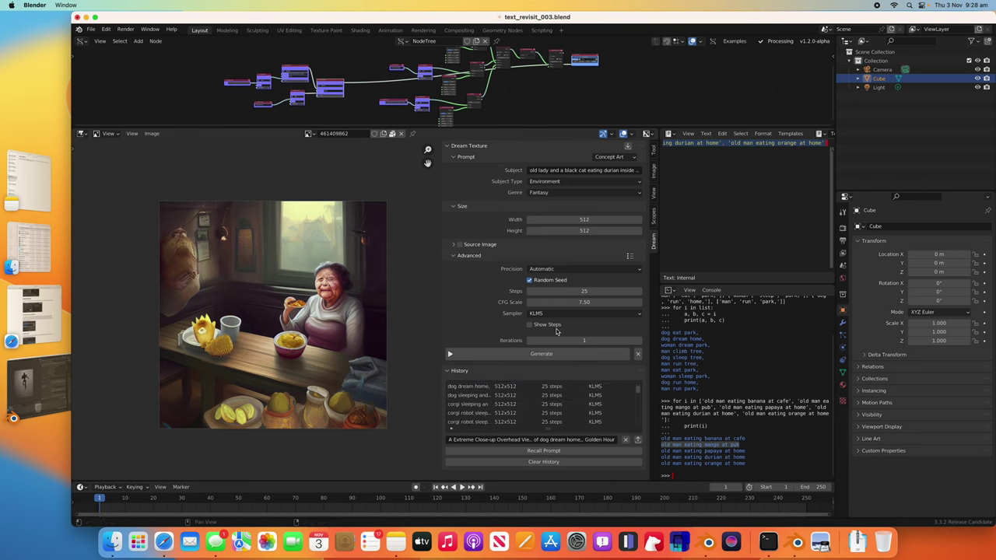
Set Subject Type to Character and Genre to Cyberpunk, then generate an old-lady-and-cat image.
{"action": "left_click", "coordinate": [554, 182]}
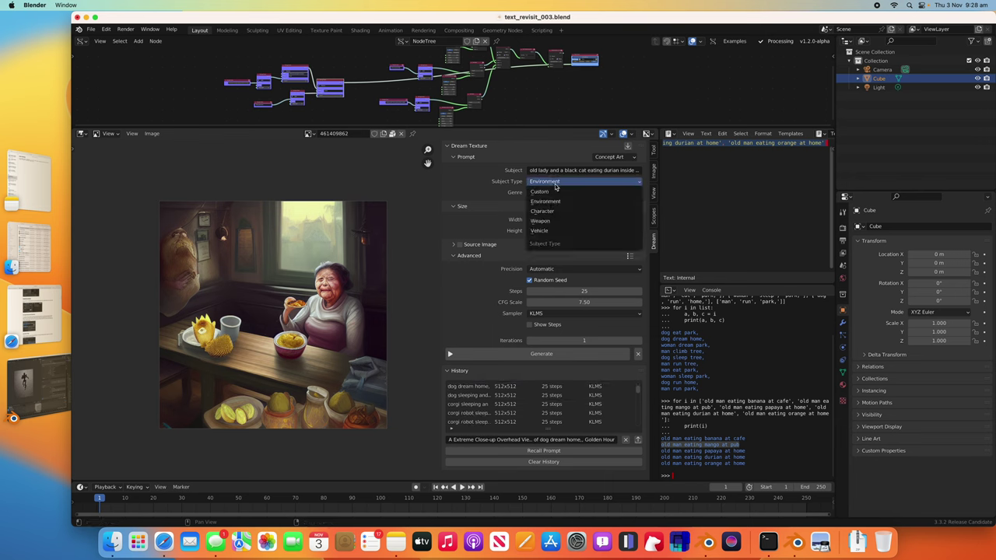
{"action": "left_click", "coordinate": [554, 212]}
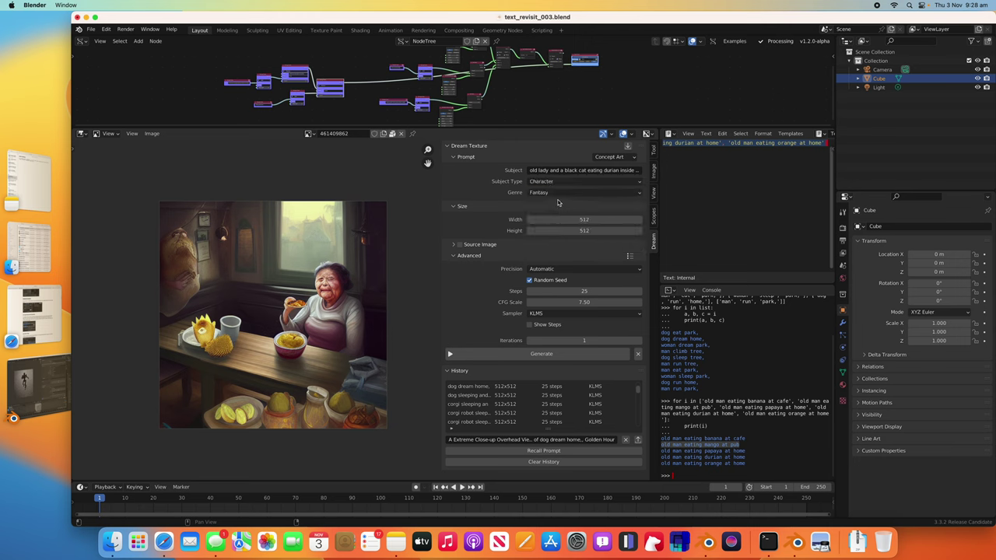
{"action": "left_click", "coordinate": [559, 193]}
{"action": "left_click", "coordinate": [560, 231]}
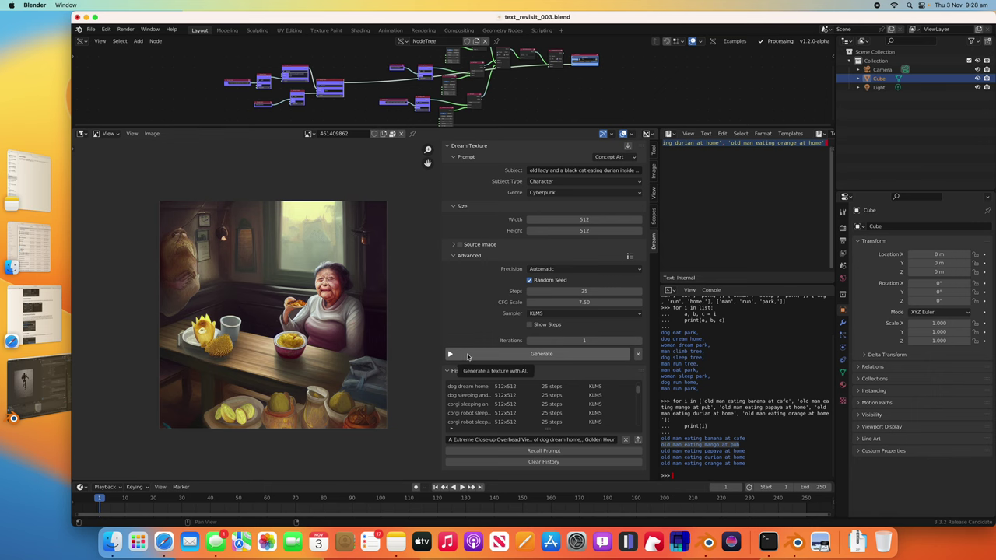
{"action": "left_click", "coordinate": [468, 354]}
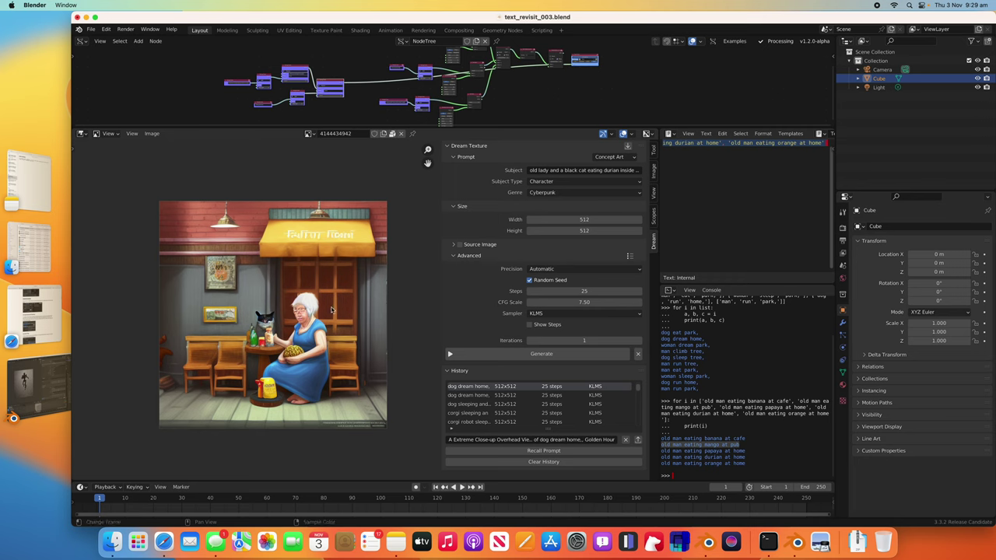
{"action": "left_click", "coordinate": [550, 193]}
{"action": "left_click", "coordinate": [43, 383]}
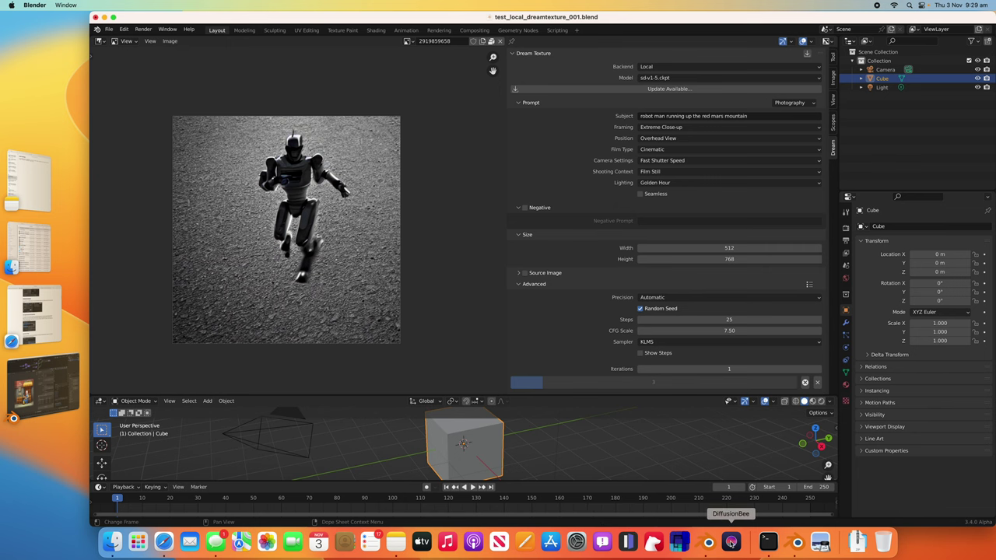
{"action": "left_click", "coordinate": [795, 543]}
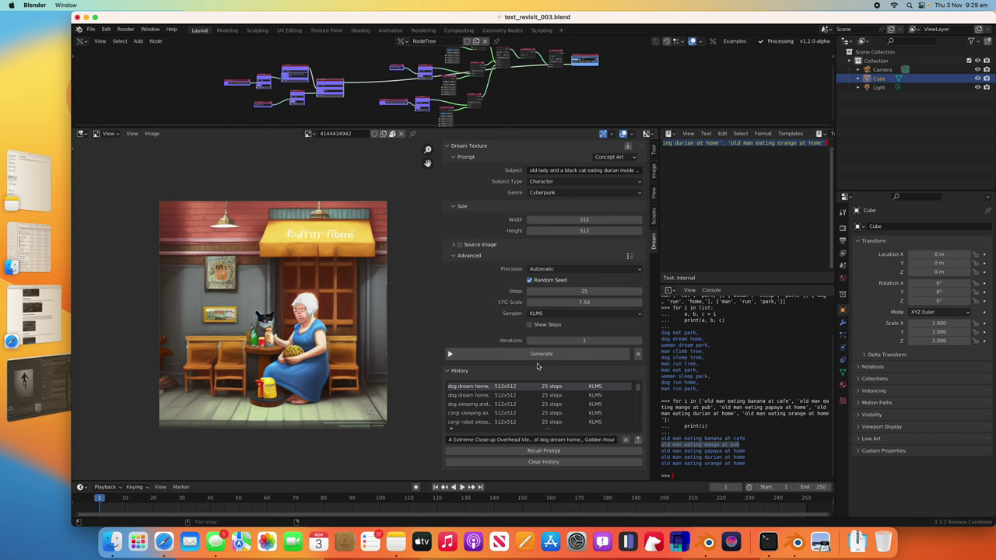
Generate two more variations of the old-lady-and-black-cat image.
{"action": "left_click", "coordinate": [535, 355]}
{"action": "left_click", "coordinate": [536, 355]}
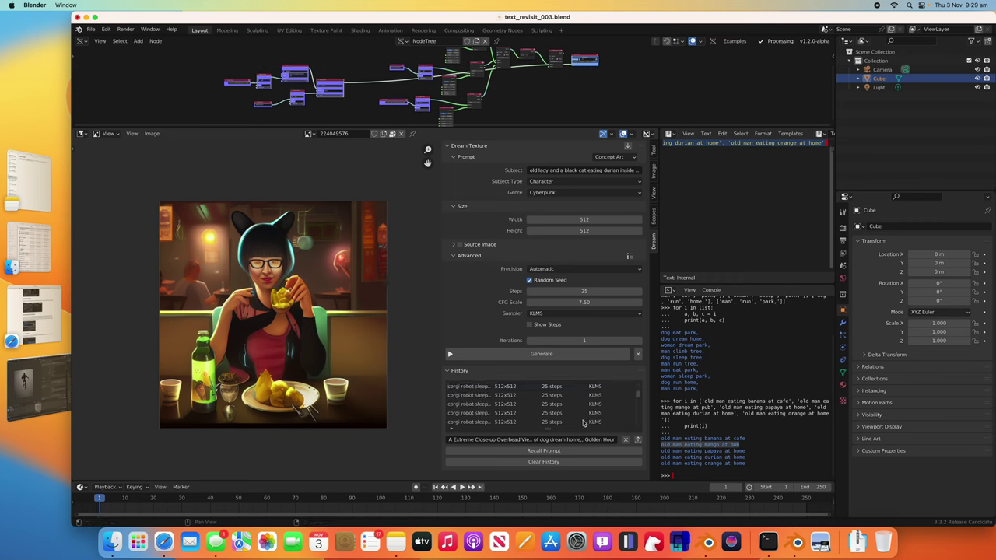
{"action": "scroll", "coordinate": [586, 423], "scroll_direction": "down", "scroll_amount": 5}
{"action": "scroll", "coordinate": [587, 416], "scroll_direction": "down", "scroll_amount": 2}
Switch the Genre to Sci-Fi and generate two Sci-Fi images.
{"action": "left_click", "coordinate": [555, 197]}
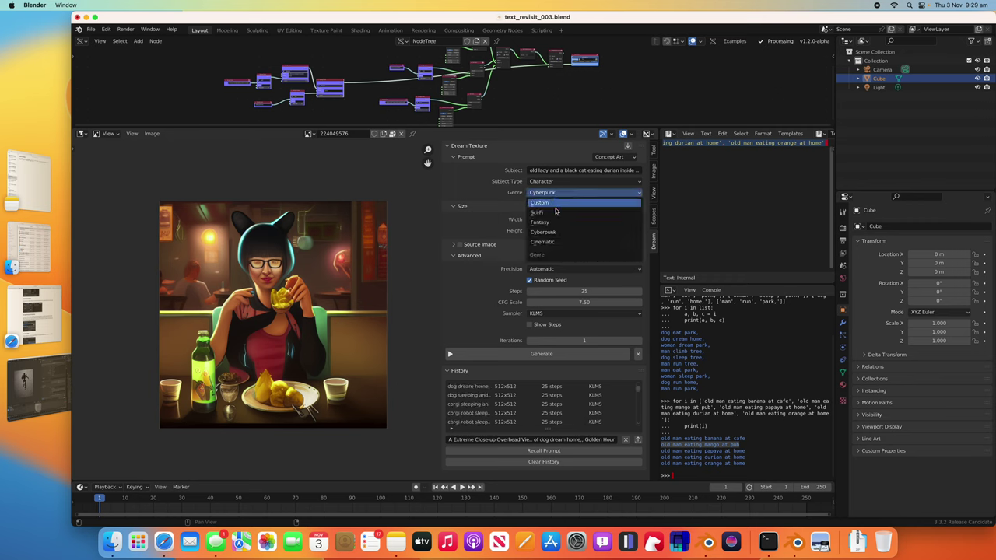
{"action": "left_click", "coordinate": [559, 217]}
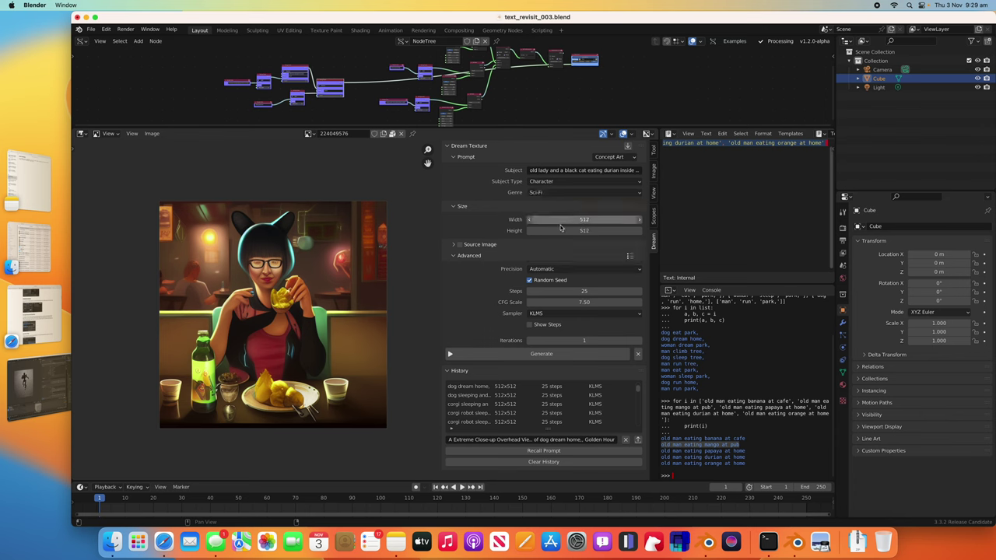
{"action": "left_click", "coordinate": [560, 356]}
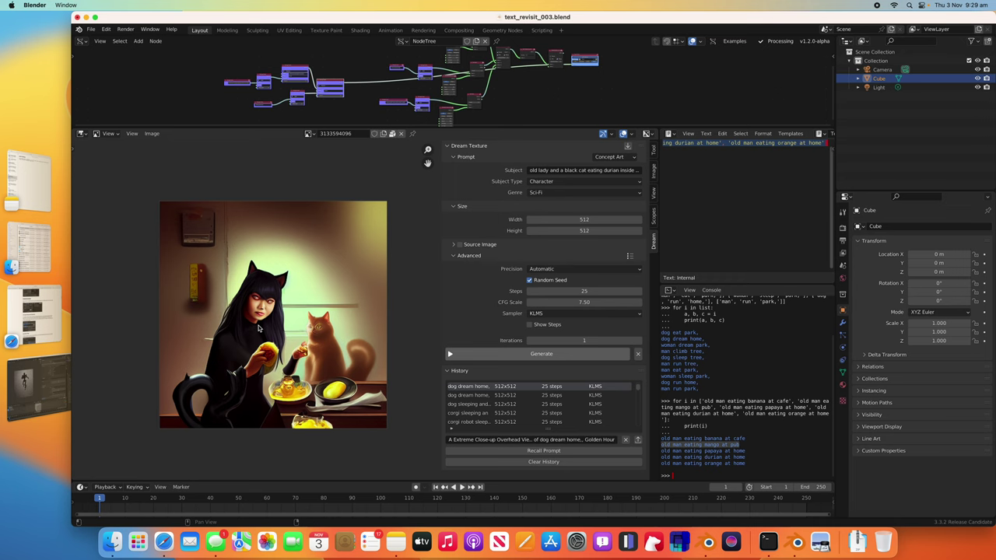
{"action": "left_click", "coordinate": [513, 357]}
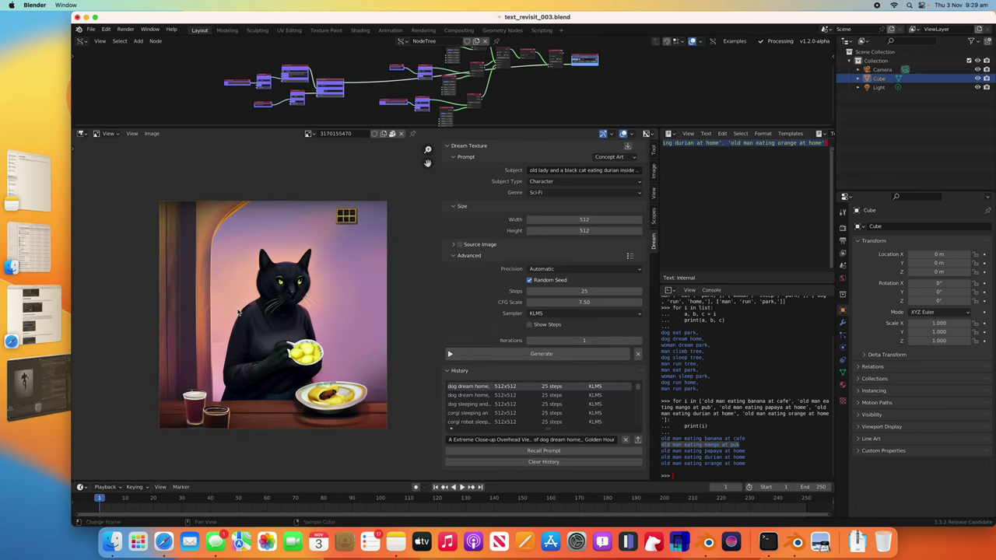
Generate another variation, keeping KLMS as the sampler.
{"action": "left_click", "coordinate": [470, 354]}
{"action": "left_click", "coordinate": [536, 314]}
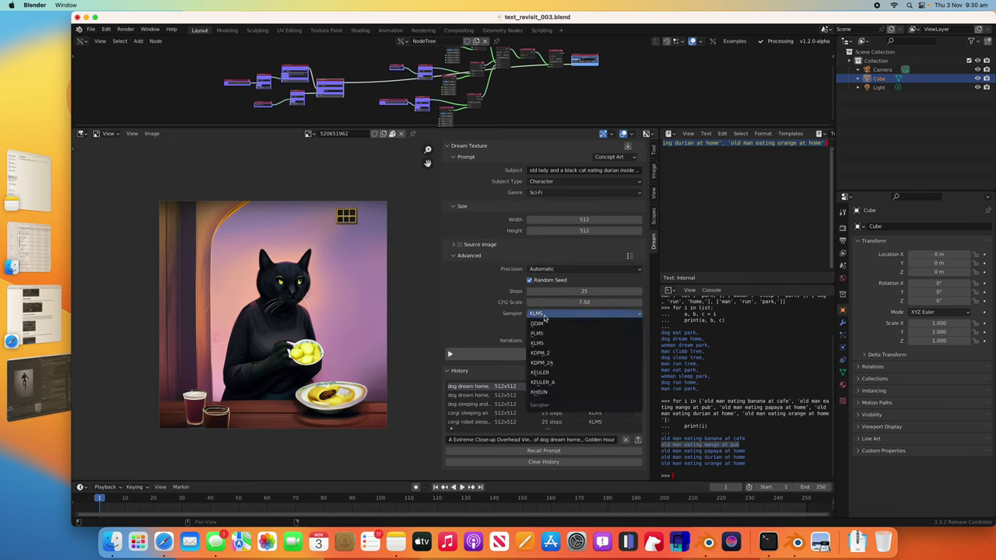
{"action": "left_click", "coordinate": [544, 317]}
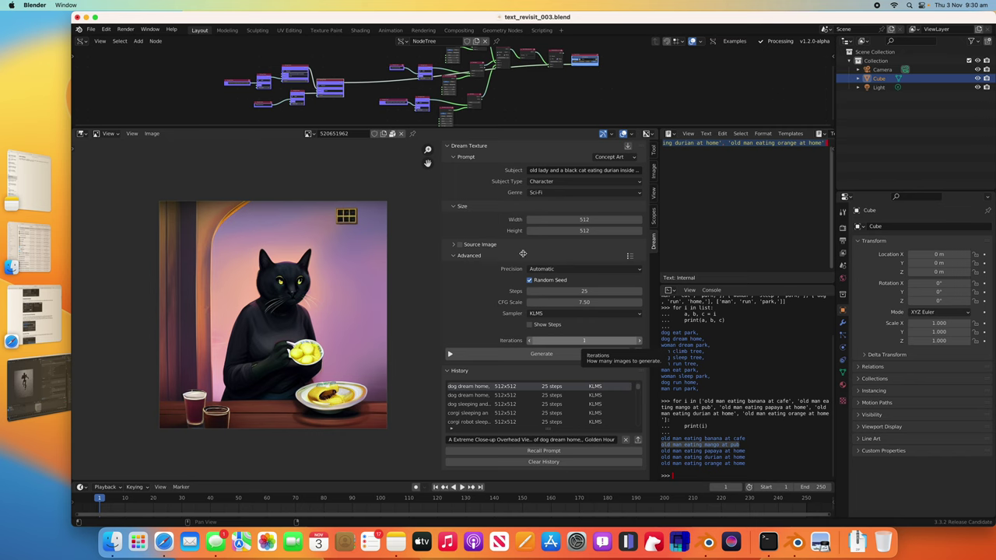
Switch the prompt preset to Texture and generate three images.
{"action": "left_click", "coordinate": [557, 182]}
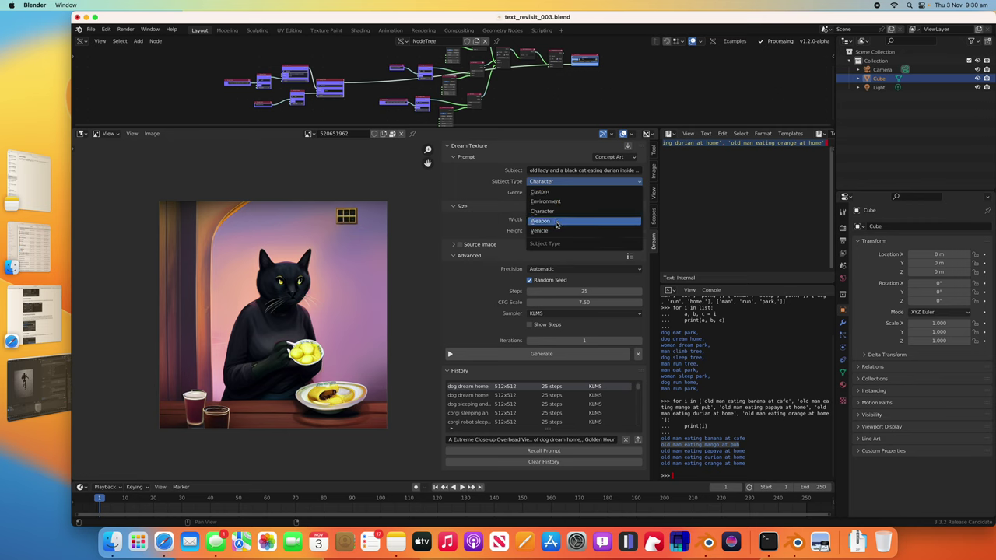
{"action": "left_click", "coordinate": [614, 157]}
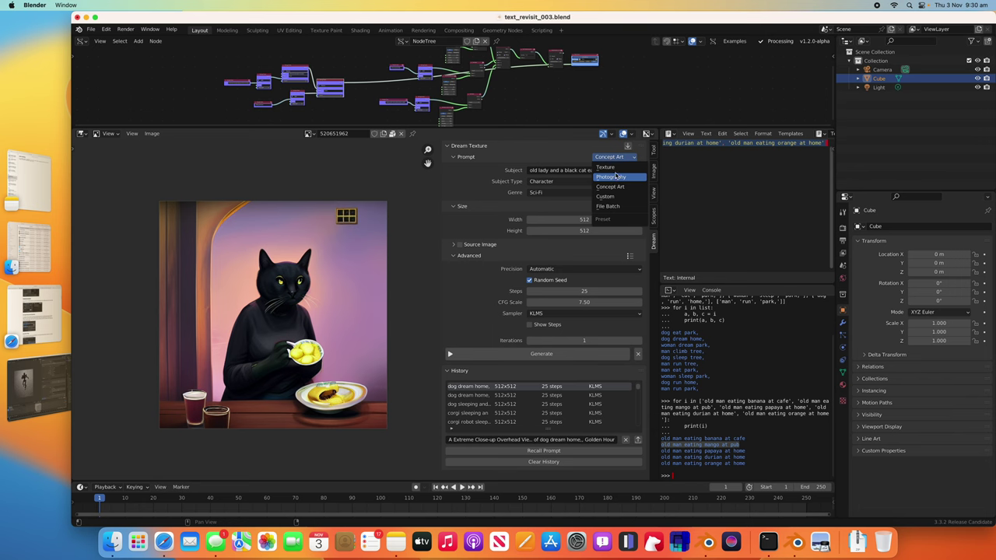
{"action": "left_click", "coordinate": [615, 168]}
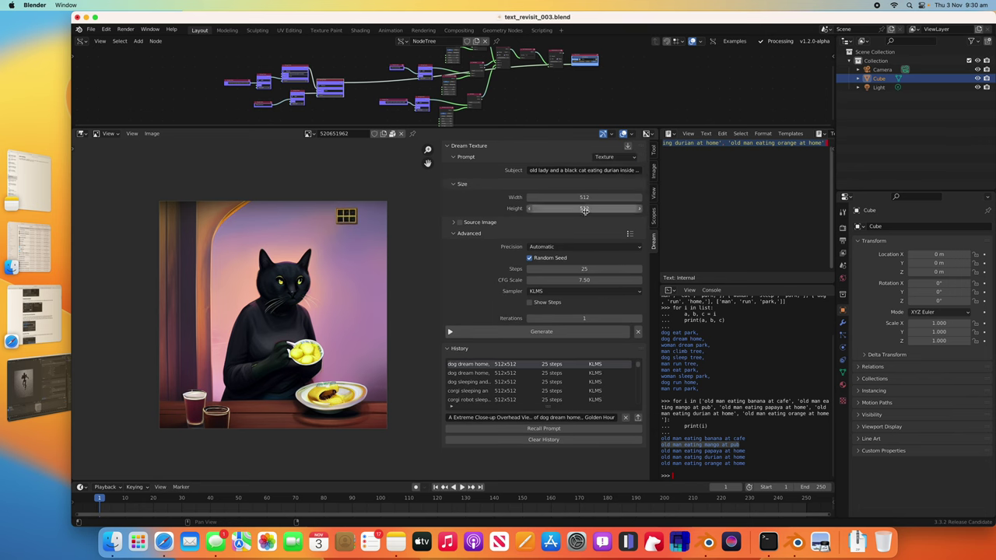
{"action": "left_click", "coordinate": [565, 333]}
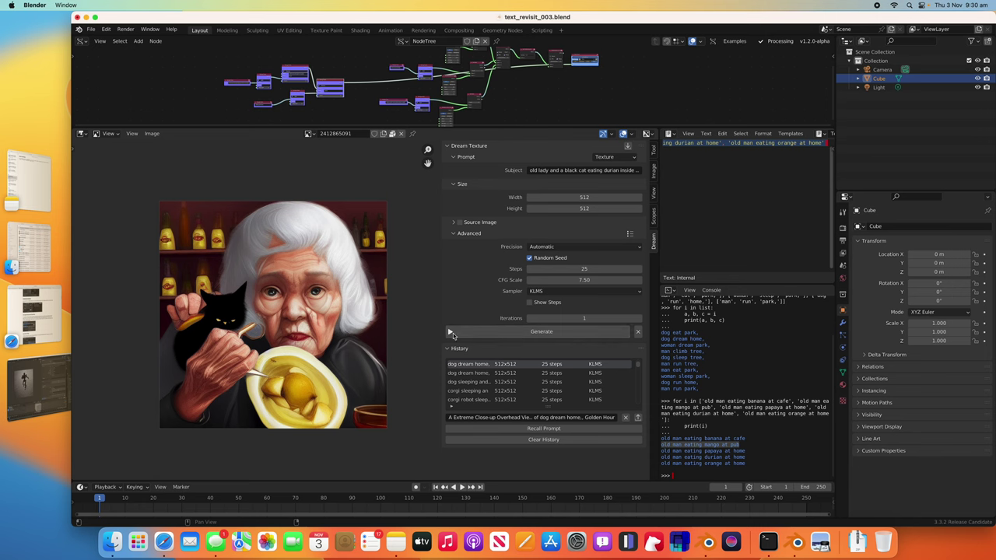
{"action": "left_click", "coordinate": [467, 332]}
{"action": "left_click", "coordinate": [486, 332]}
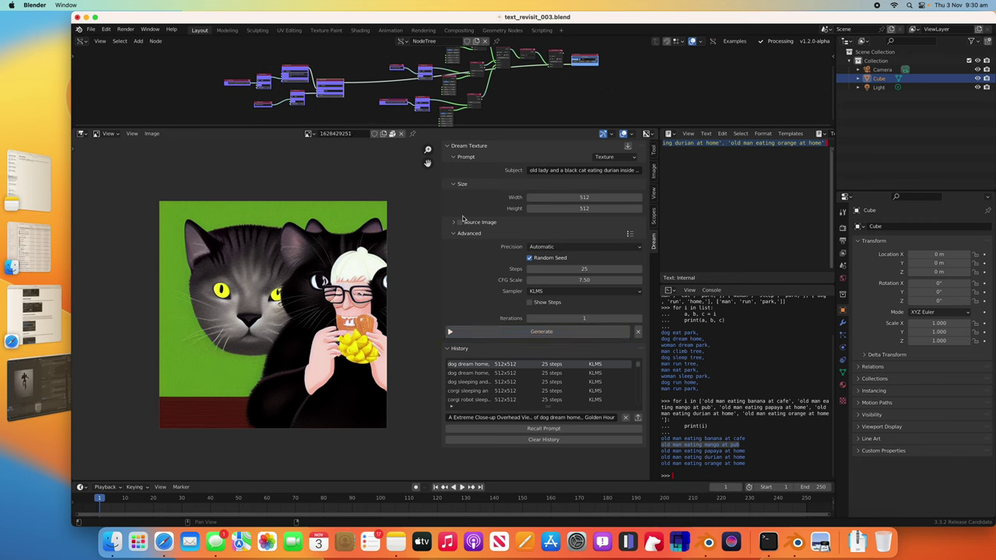
Expand the source image options and switch the prompt preset to Photography.
{"action": "scroll", "coordinate": [475, 376], "scroll_direction": "down", "scroll_amount": 5}
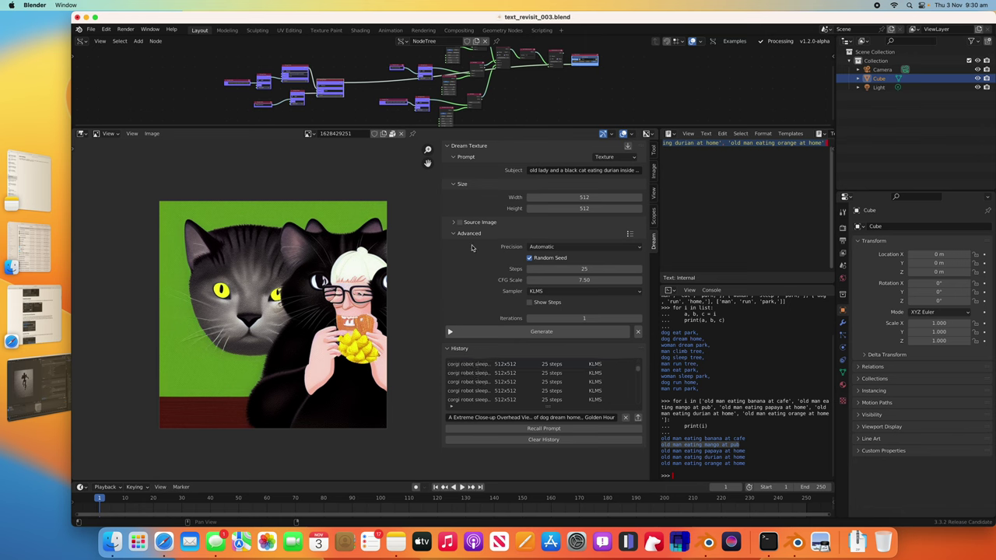
{"action": "left_click", "coordinate": [462, 223]}
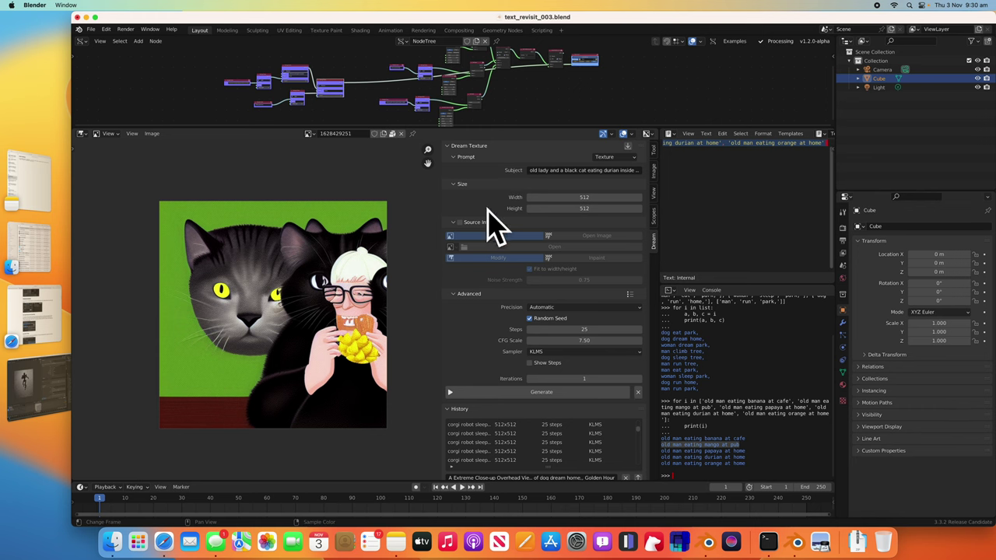
{"action": "left_click", "coordinate": [610, 158]}
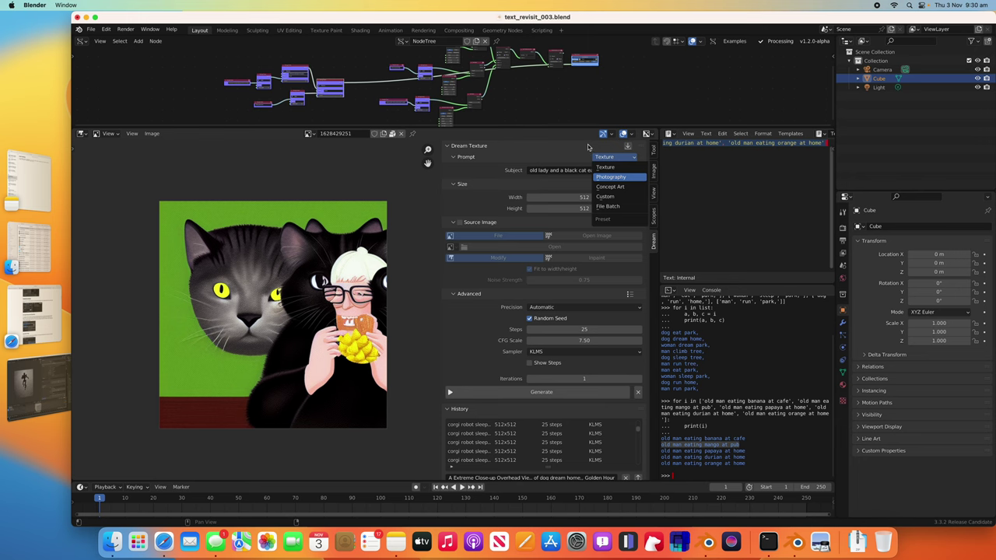
{"action": "left_click", "coordinate": [601, 178]}
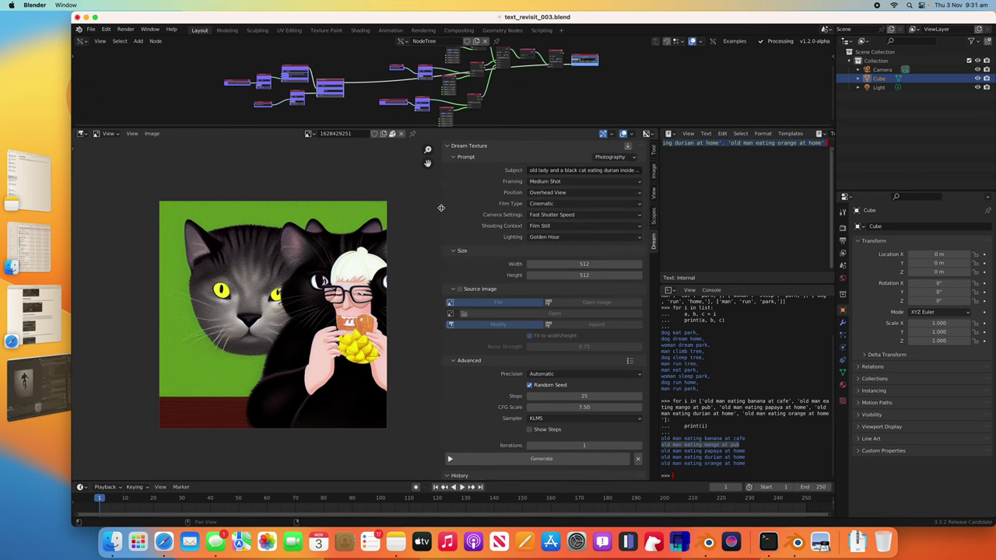
Set camera to Telephoto Lens, shooting context to Photograph and lighting to Dramatic Lighting.
{"action": "left_click", "coordinate": [544, 214]}
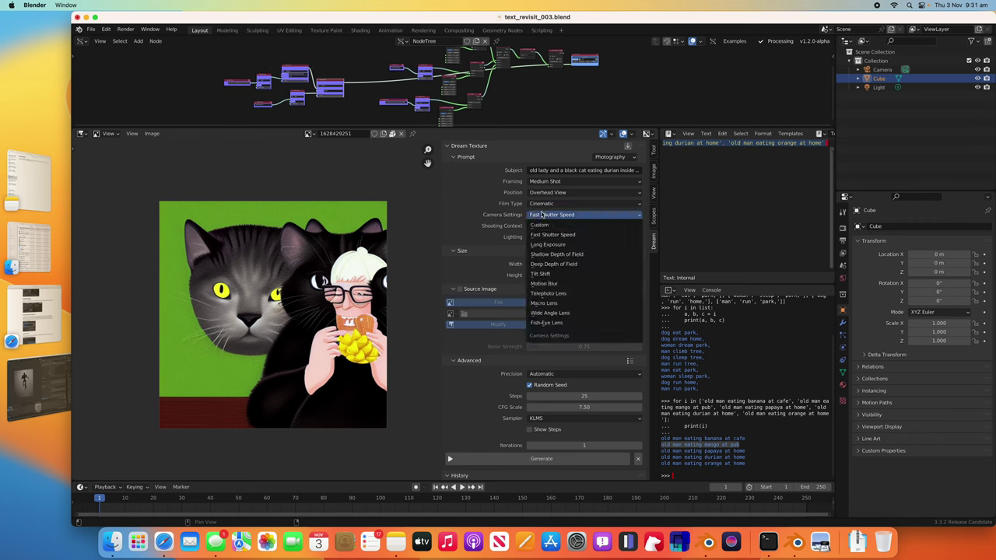
{"action": "left_click", "coordinate": [548, 293]}
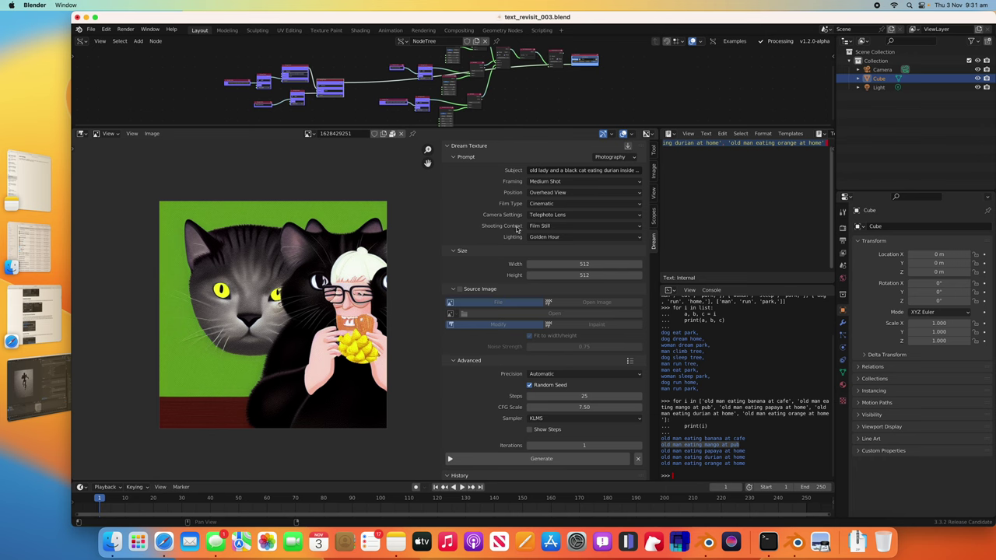
{"action": "left_click", "coordinate": [540, 225]}
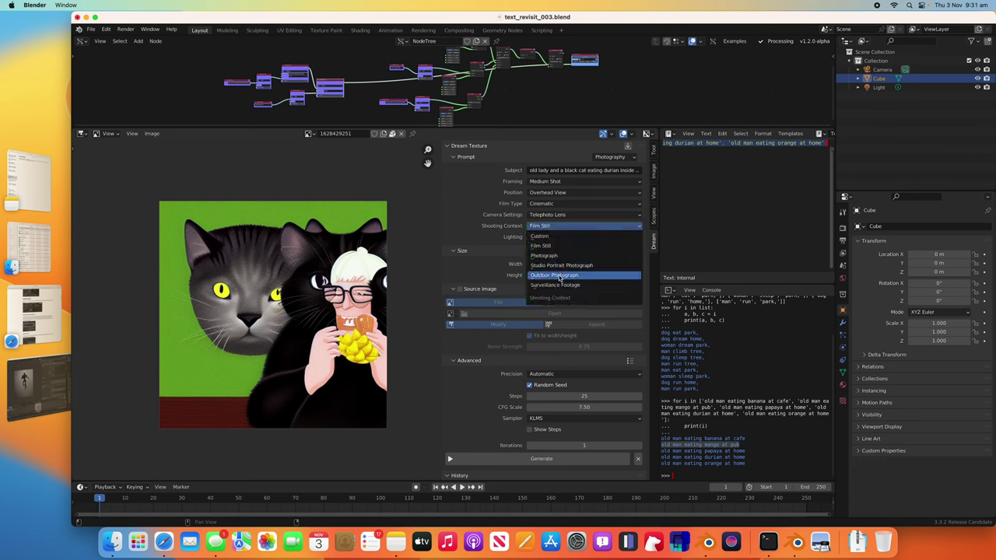
{"action": "left_click", "coordinate": [544, 255]}
{"action": "left_click", "coordinate": [542, 237]}
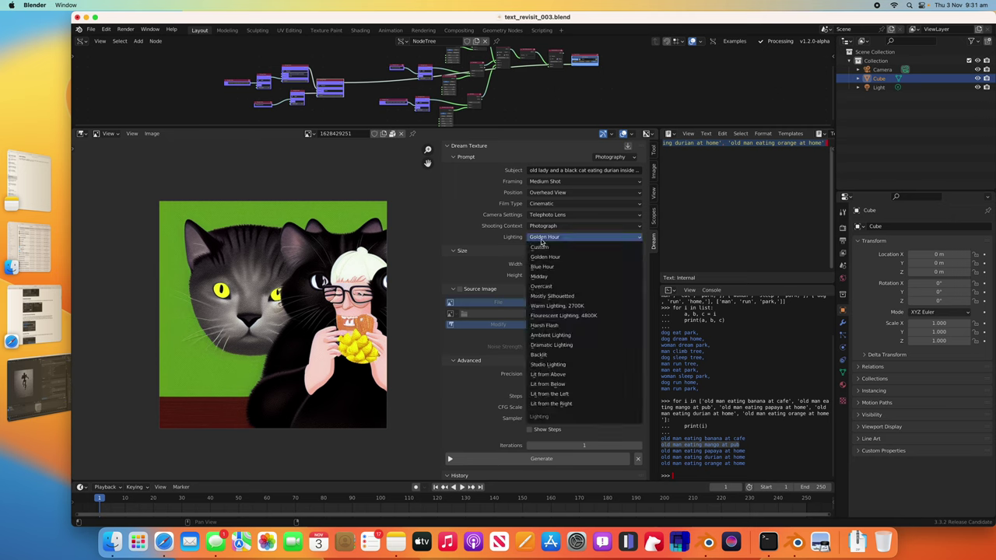
{"action": "left_click", "coordinate": [565, 344]}
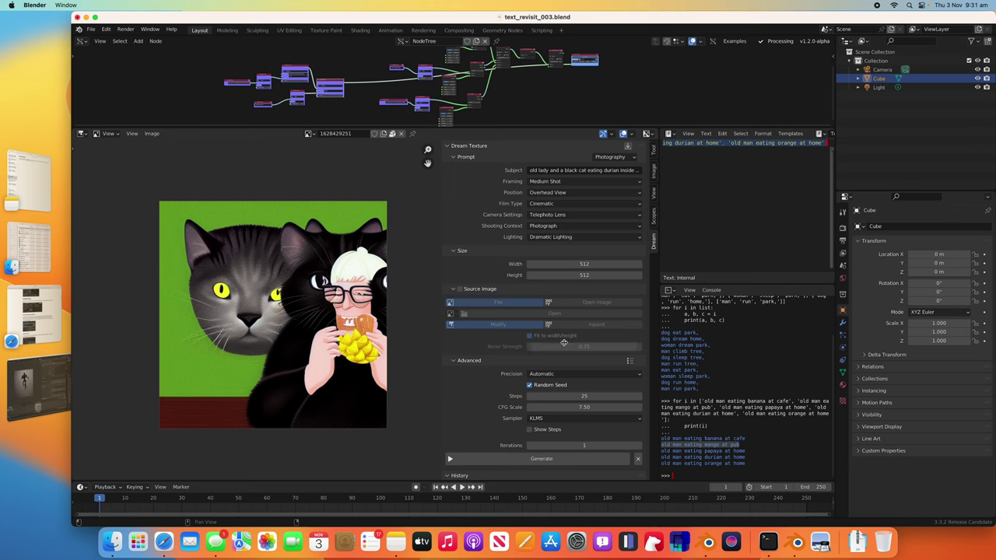
Generate three new images with the updated photography settings.
{"action": "left_click", "coordinate": [541, 458]}
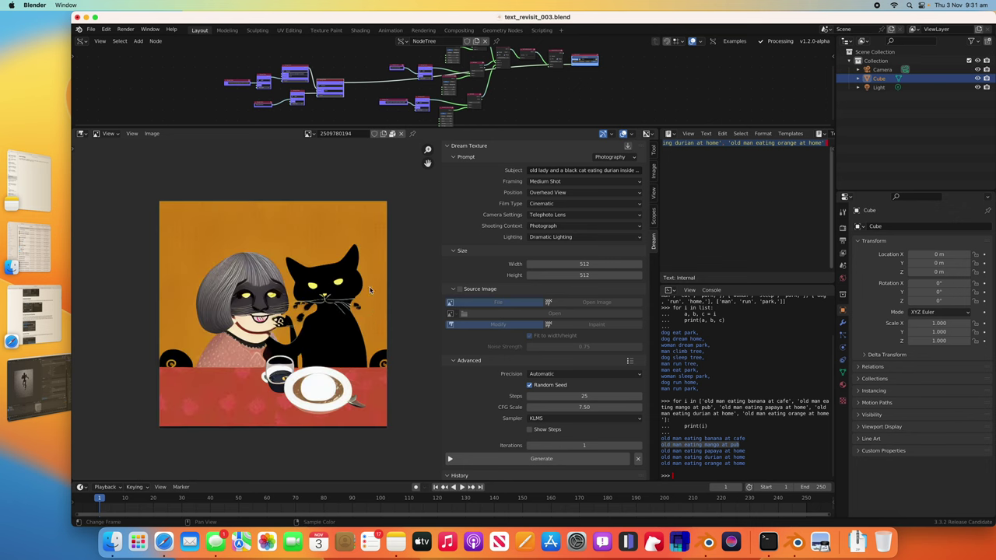
{"action": "scroll", "coordinate": [374, 283], "scroll_direction": "up", "scroll_amount": 1}
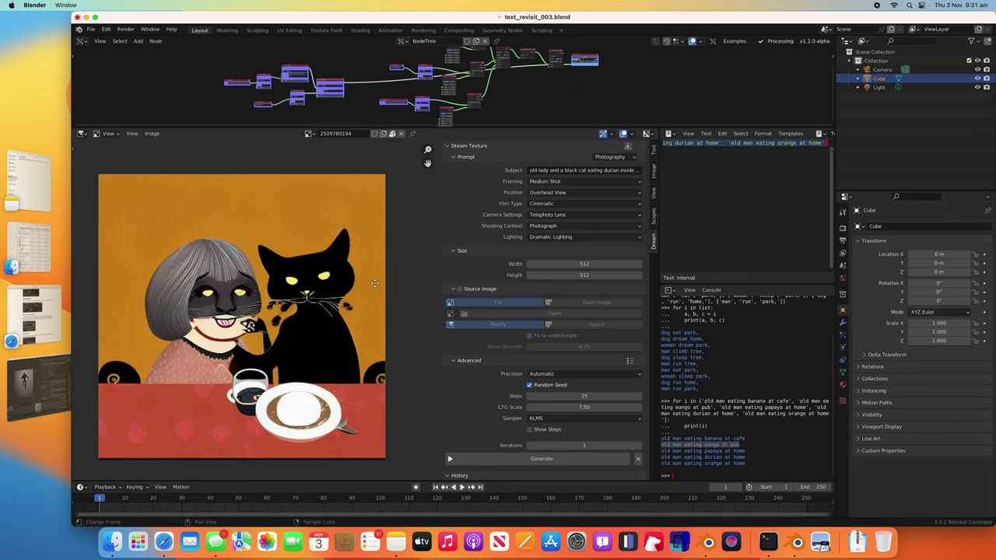
{"action": "left_click", "coordinate": [527, 459]}
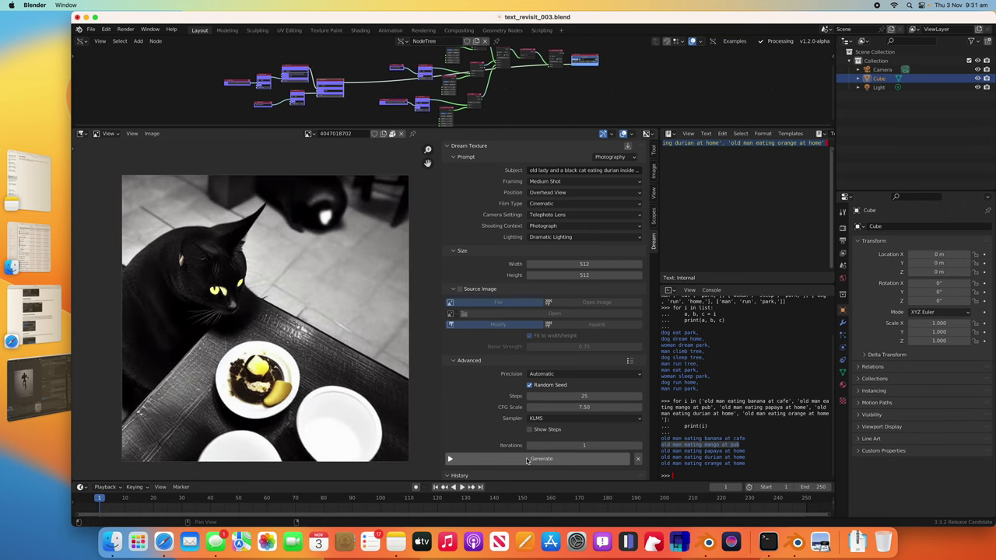
{"action": "left_click", "coordinate": [526, 459]}
Switch the shooting context back to Film Still.
{"action": "left_click", "coordinate": [553, 226]}
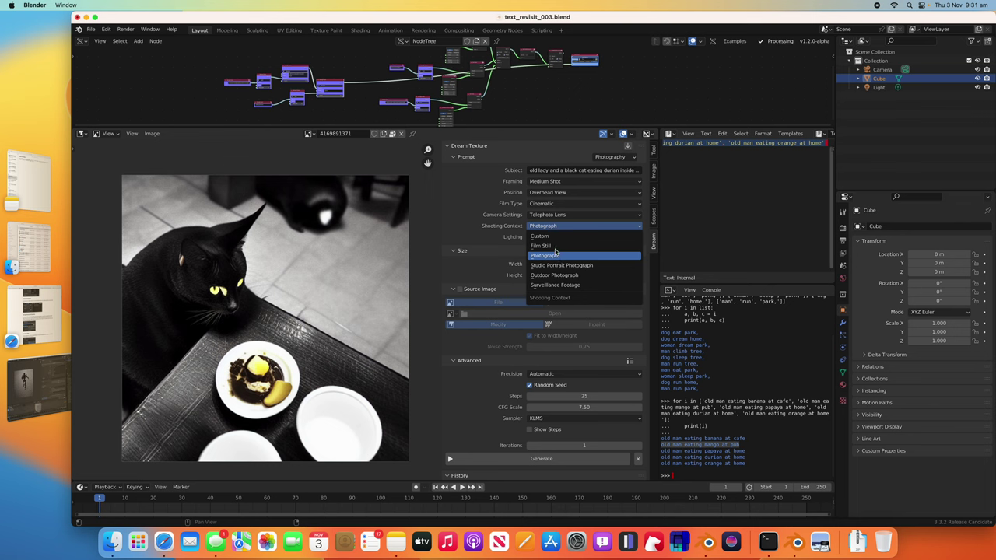
{"action": "left_click", "coordinate": [541, 246]}
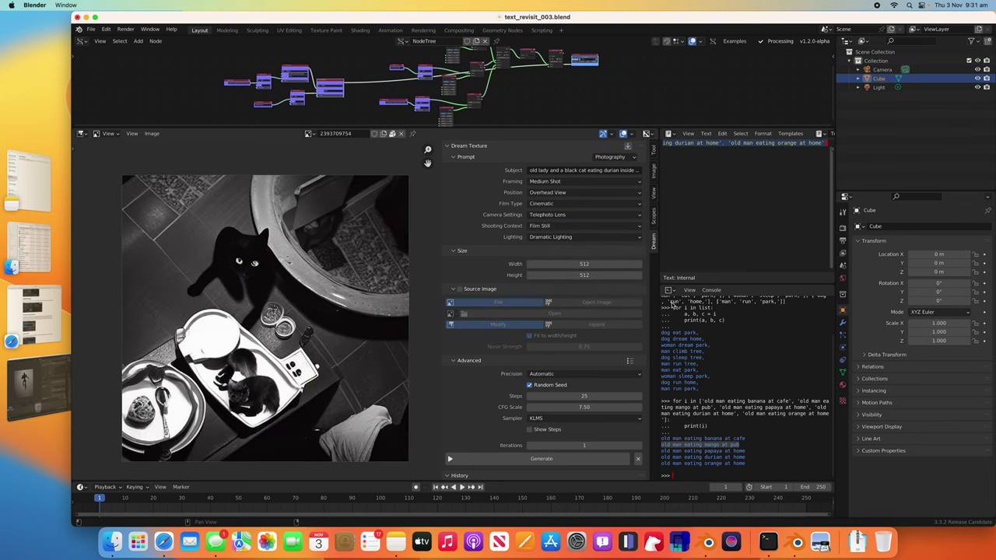
{"action": "left_click", "coordinate": [595, 192]}
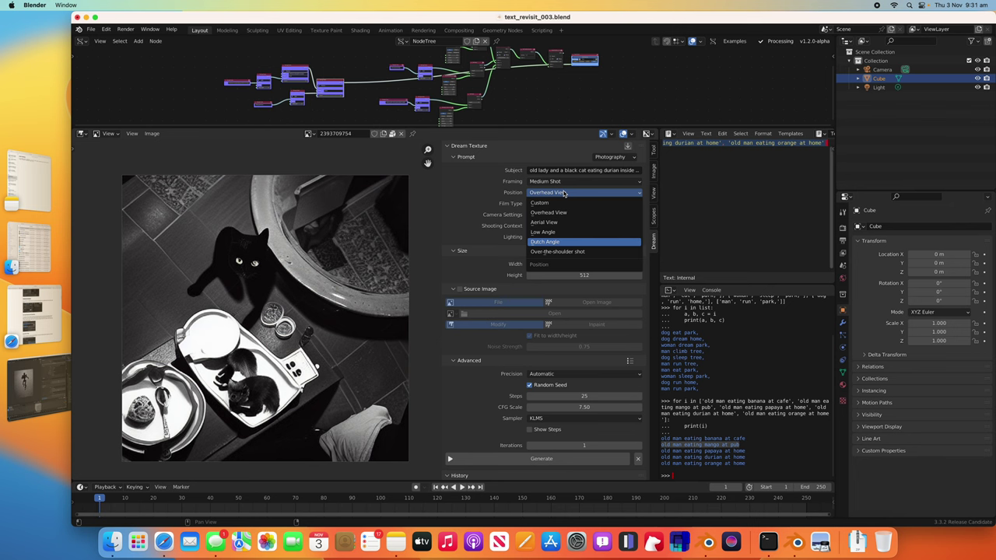
Apply the Dutch Angle position and generate three images.
{"action": "key", "text": "Return"}
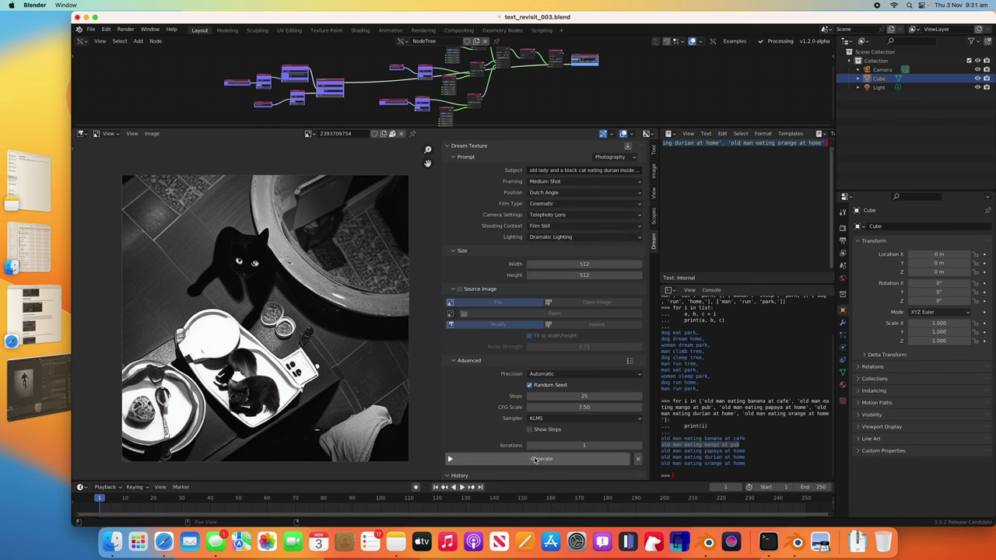
{"action": "left_click", "coordinate": [535, 459]}
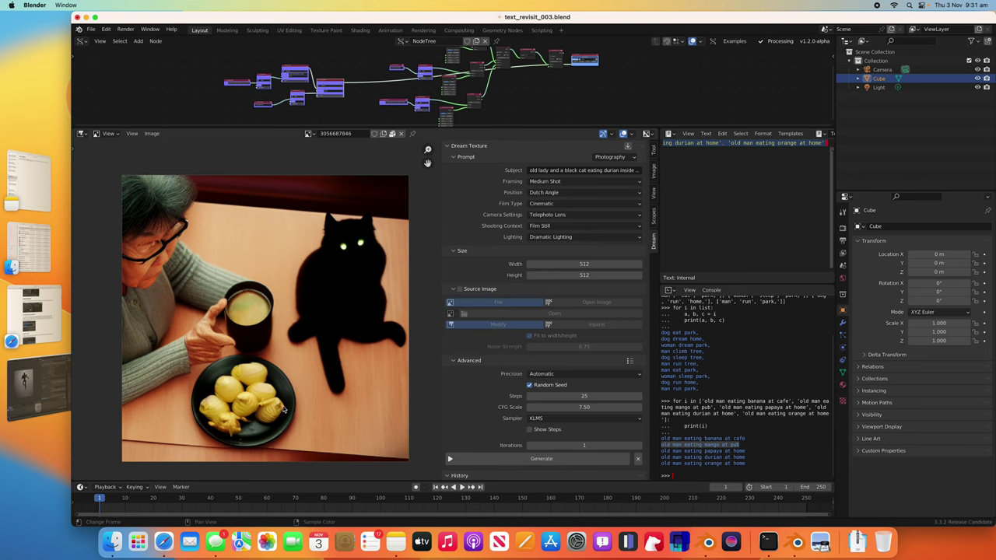
{"action": "left_click", "coordinate": [516, 463]}
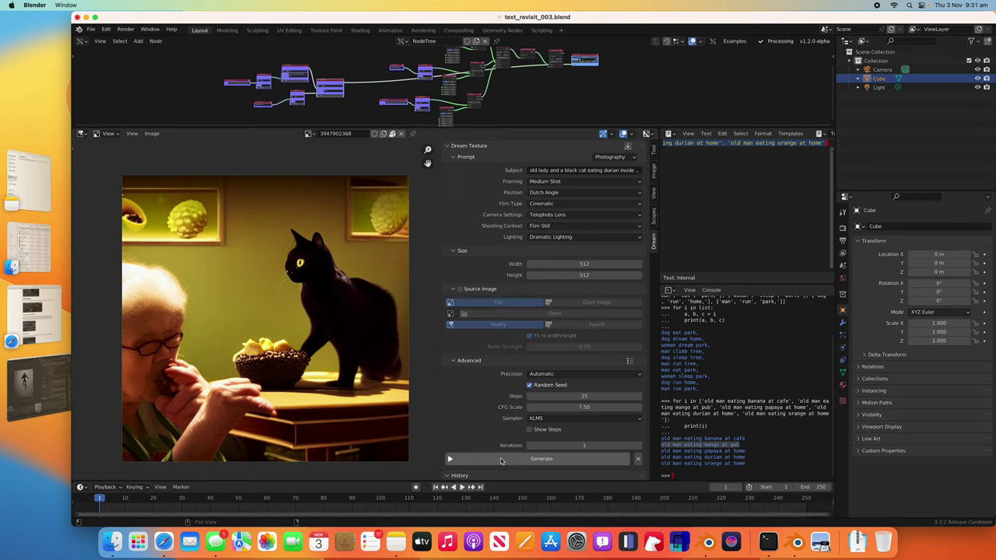
{"action": "left_click", "coordinate": [501, 460]}
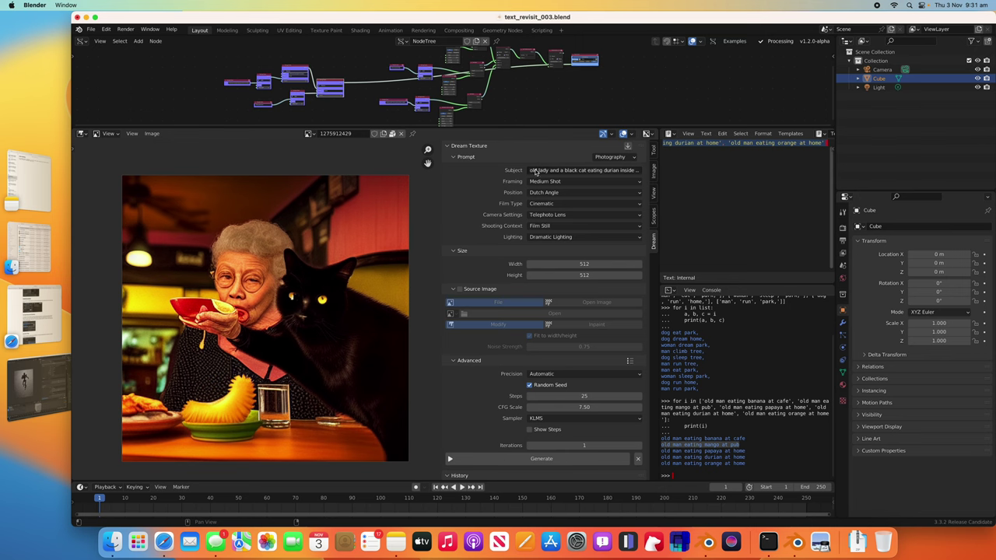
{"action": "left_click", "coordinate": [539, 169]}
Insert 'and old man' after 'lady' in the subject and generate two images.
{"action": "left_click", "coordinate": [538, 170]}
{"action": "type", "text": "and old man"}
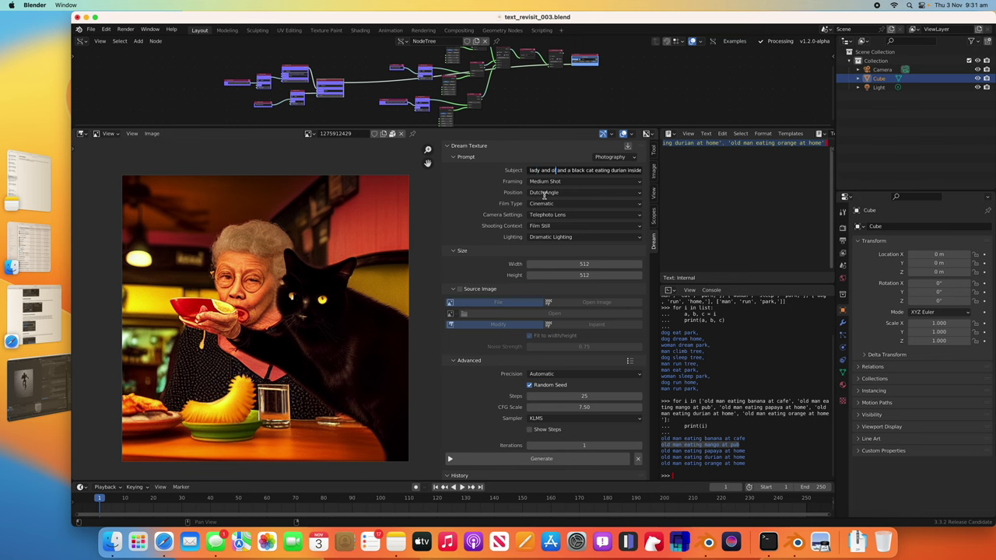
{"action": "key", "text": "Return"}
{"action": "left_click", "coordinate": [542, 458]}
{"action": "left_click", "coordinate": [489, 458]}
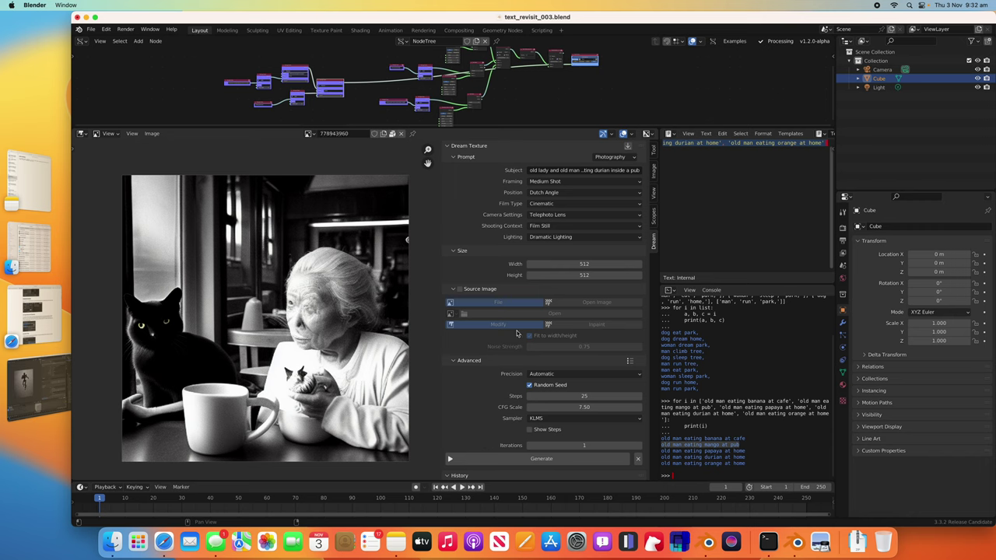
Set the camera to Wide Angle Lens and generate two images.
{"action": "left_click", "coordinate": [553, 216]}
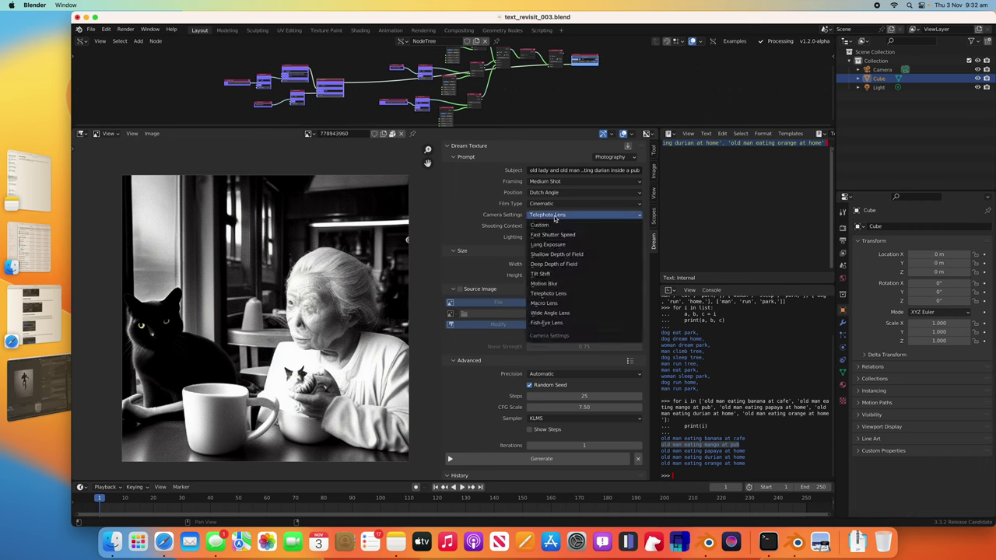
{"action": "left_click", "coordinate": [563, 314]}
{"action": "left_click", "coordinate": [530, 458]}
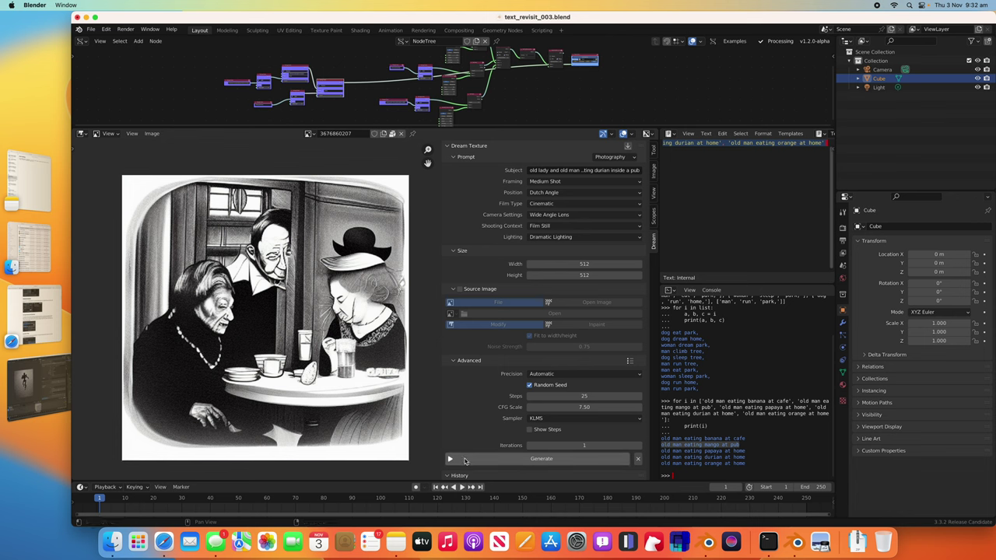
{"action": "left_click", "coordinate": [465, 459]}
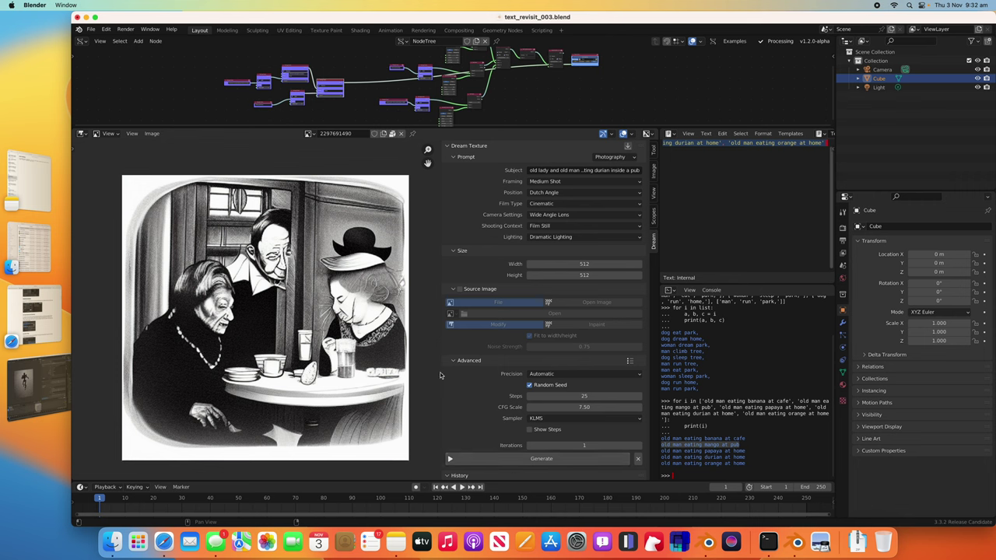
{"action": "left_click_drag", "start_coordinate": [440, 372], "coordinate": [459, 374]}
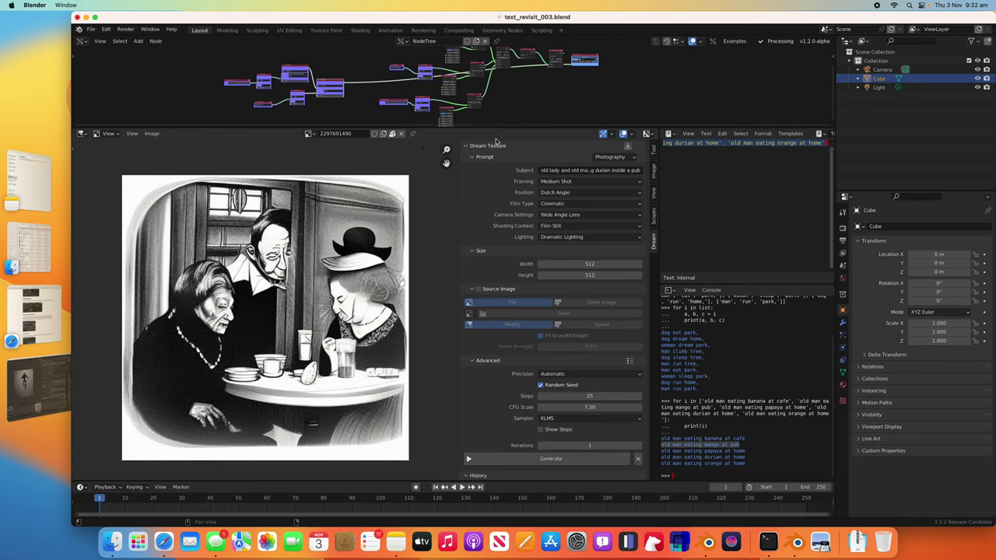
{"action": "scroll", "coordinate": [539, 85], "scroll_direction": "up", "scroll_amount": 5}
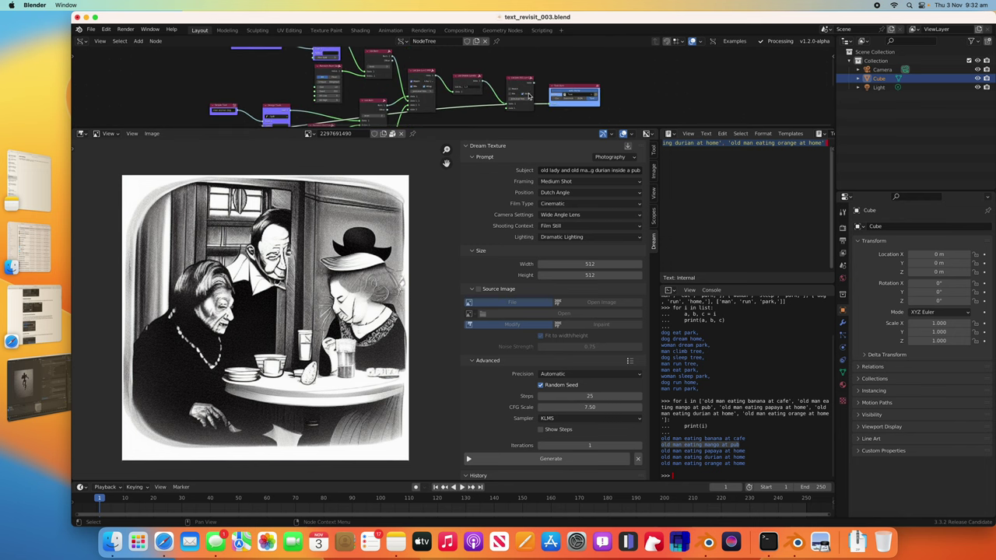
{"action": "left_click_drag", "start_coordinate": [539, 86], "coordinate": [557, 96]}
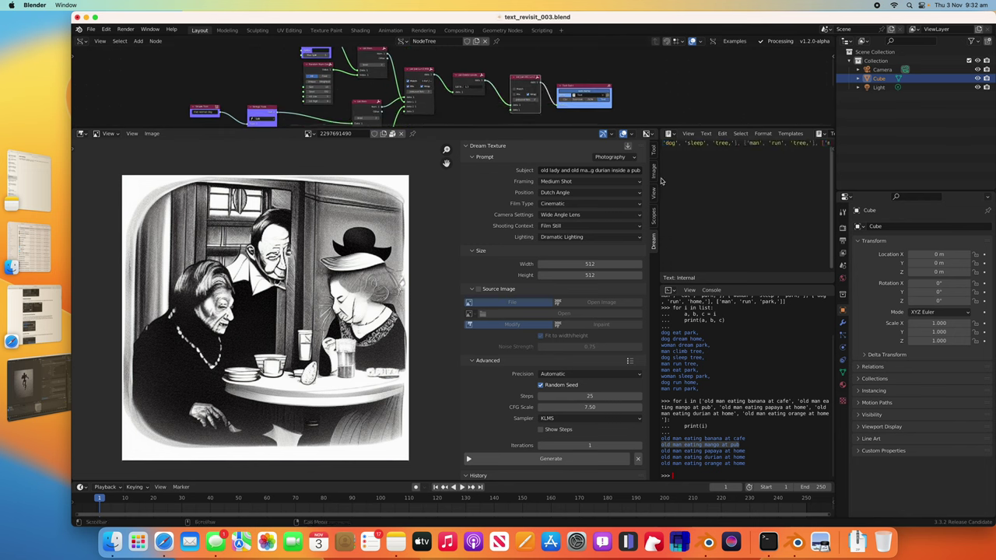
{"action": "key", "text": "Home"}
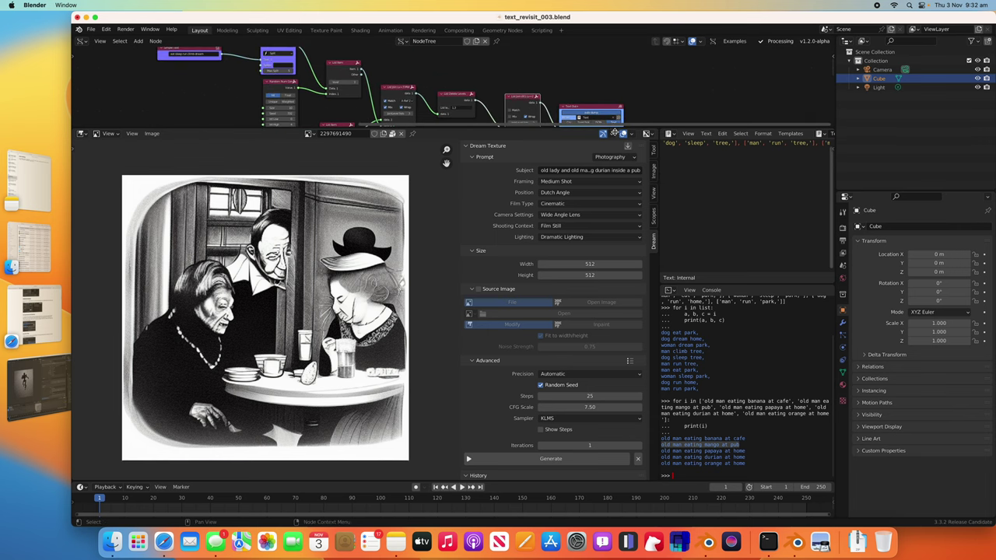
{"action": "left_click_drag", "start_coordinate": [613, 127], "coordinate": [614, 247]}
{"action": "scroll", "coordinate": [523, 116], "scroll_direction": "up", "scroll_amount": 6}
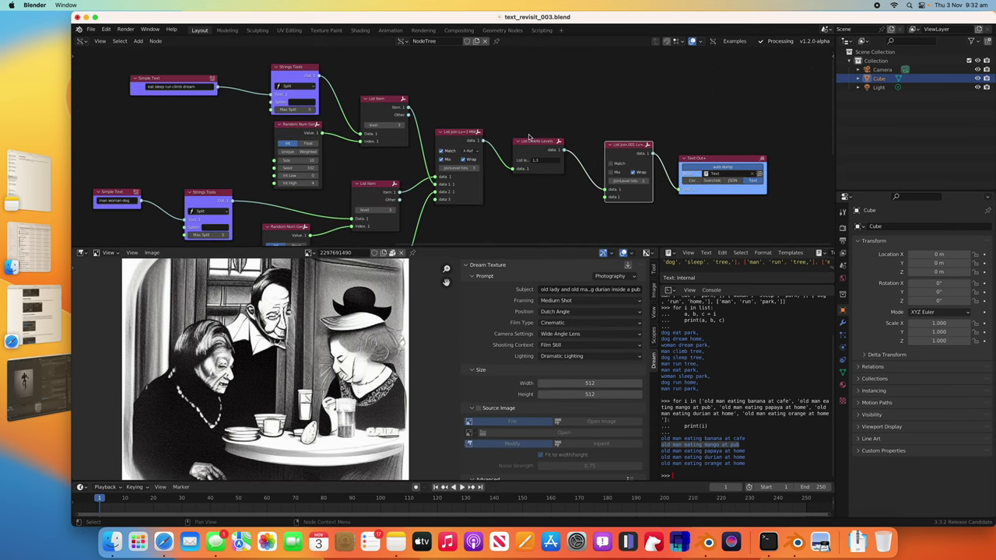
{"action": "scroll", "coordinate": [470, 190], "scroll_direction": "down", "scroll_amount": 3}
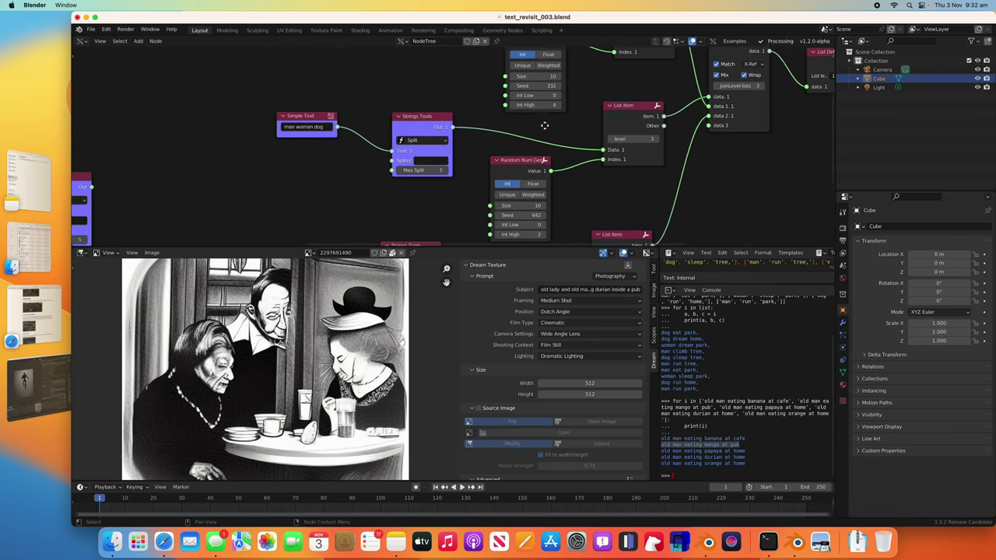
{"action": "scroll", "coordinate": [420, 140], "scroll_direction": "up", "scroll_amount": 2}
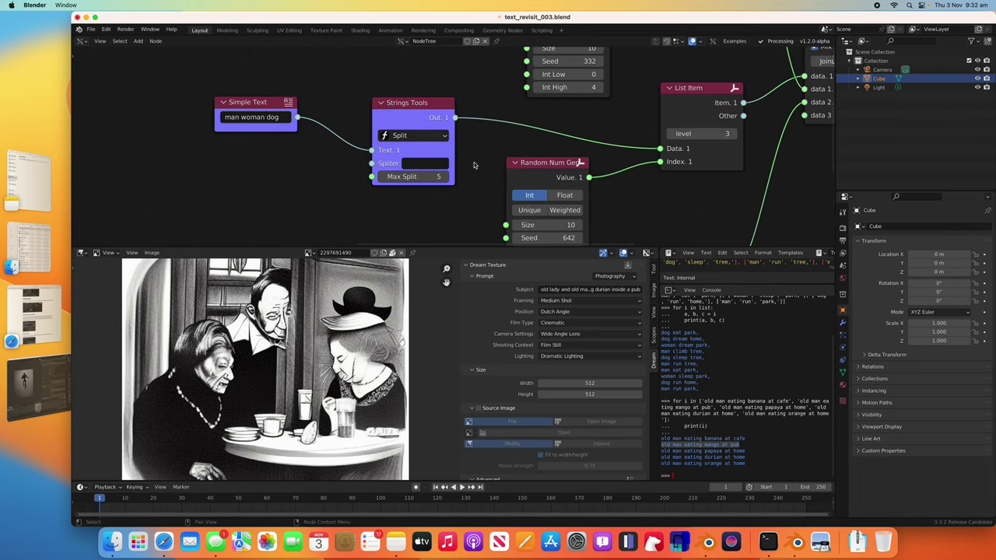
{"action": "left_click", "coordinate": [420, 136]}
{"action": "middle_click_drag", "start_coordinate": [281, 124], "coordinate": [373, 151]}
{"action": "scroll", "coordinate": [366, 148], "scroll_direction": "up", "scroll_amount": 3}
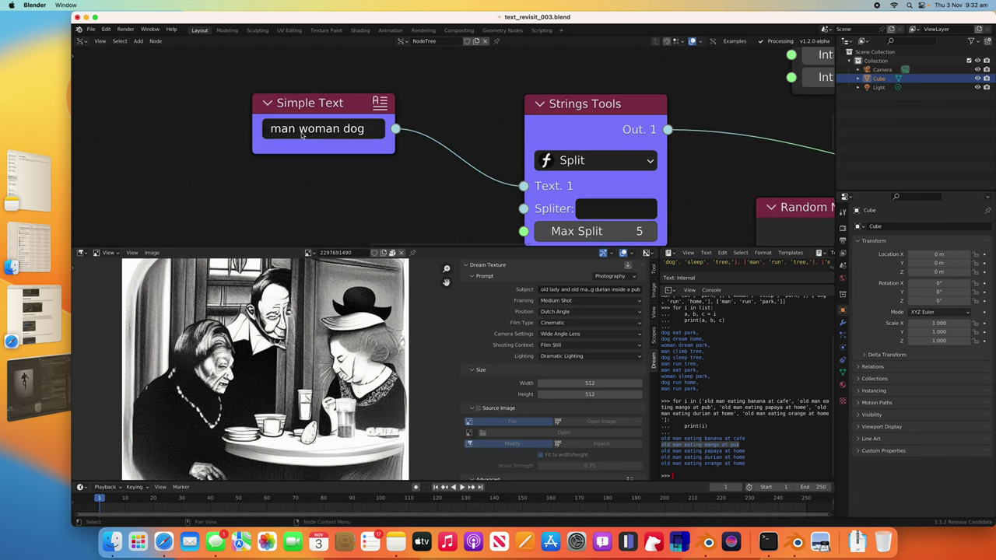
{"action": "scroll", "coordinate": [303, 134], "scroll_direction": "down", "scroll_amount": 3}
{"action": "scroll", "coordinate": [443, 168], "scroll_direction": "right", "scroll_amount": 5}
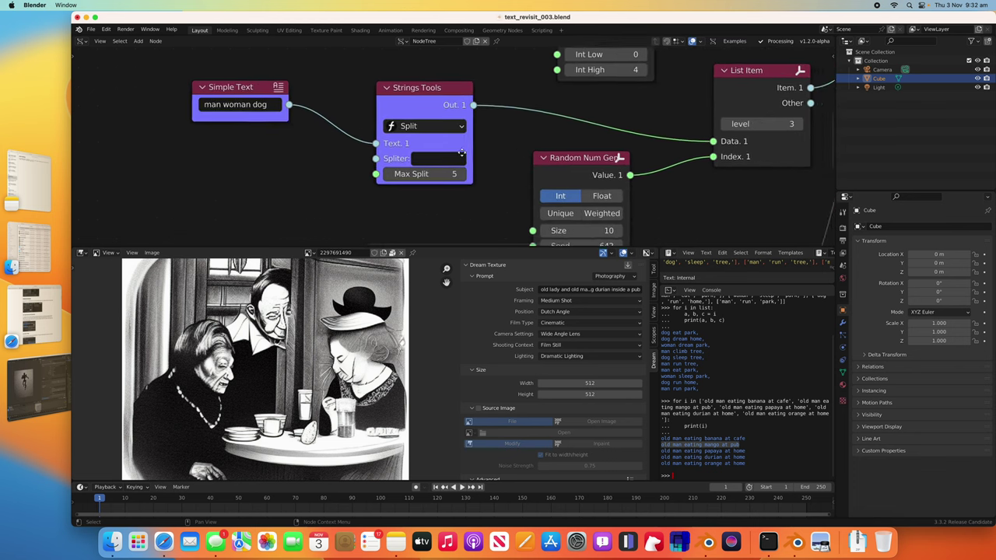
{"action": "scroll", "coordinate": [462, 153], "scroll_direction": "right", "scroll_amount": 3}
{"action": "scroll", "coordinate": [482, 138], "scroll_direction": "down", "scroll_amount": 3}
{"action": "scroll", "coordinate": [455, 191], "scroll_direction": "up", "scroll_amount": 3}
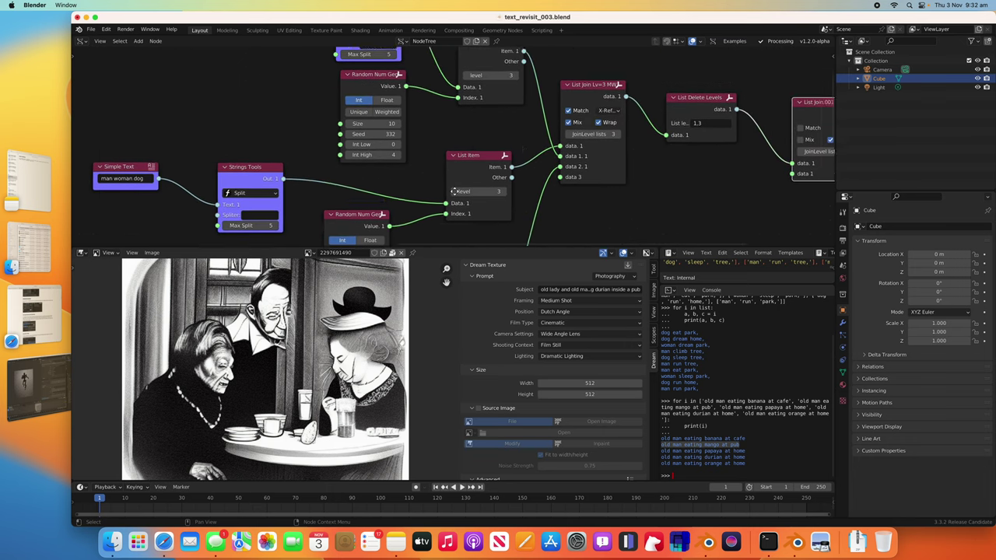
{"action": "scroll", "coordinate": [455, 190], "scroll_direction": "up", "scroll_amount": 5}
{"action": "scroll", "coordinate": [454, 191], "scroll_direction": "left", "scroll_amount": 5}
{"action": "scroll", "coordinate": [441, 147], "scroll_direction": "down", "scroll_amount": 1}
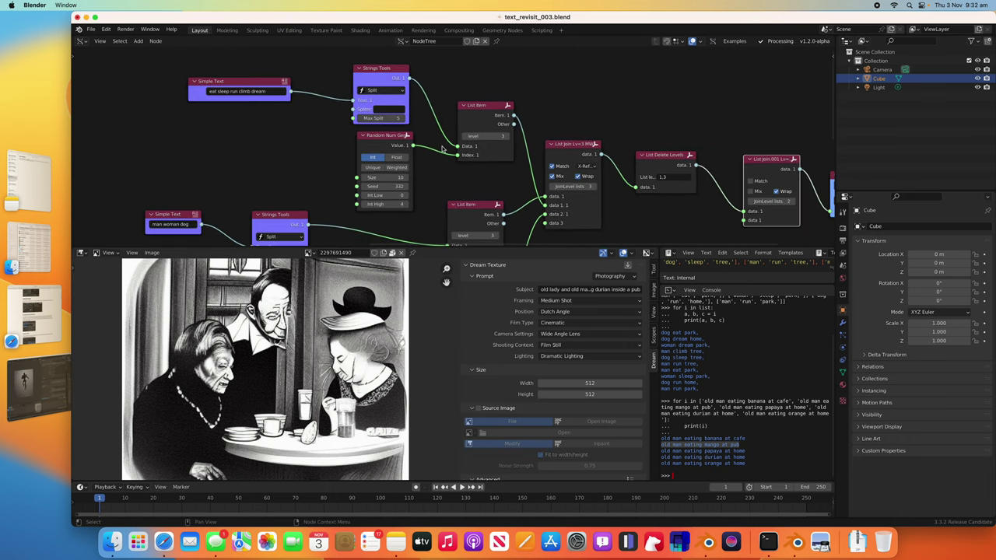
{"action": "scroll", "coordinate": [455, 183], "scroll_direction": "left", "scroll_amount": 3}
{"action": "scroll", "coordinate": [459, 188], "scroll_direction": "up", "scroll_amount": 2}
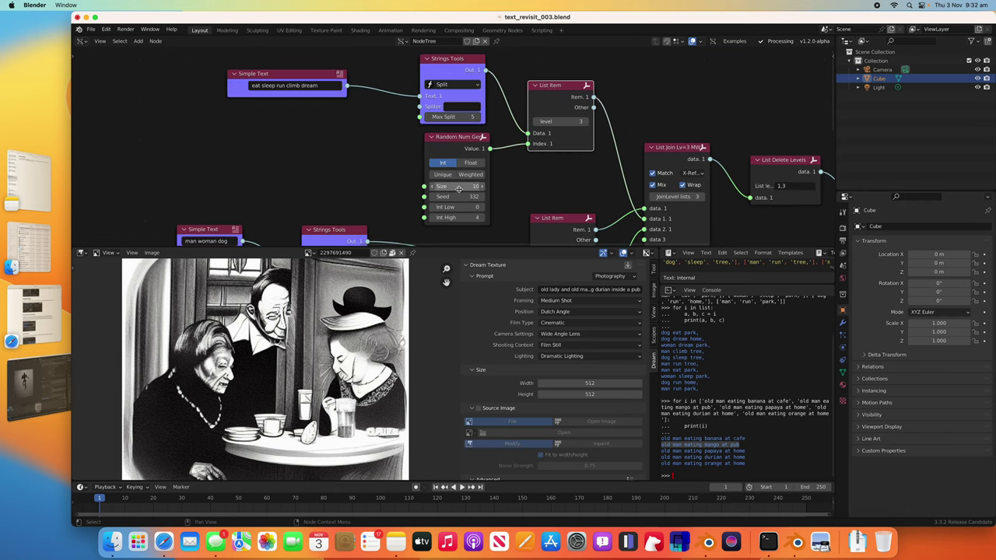
{"action": "scroll", "coordinate": [459, 188], "scroll_direction": "down", "scroll_amount": 3}
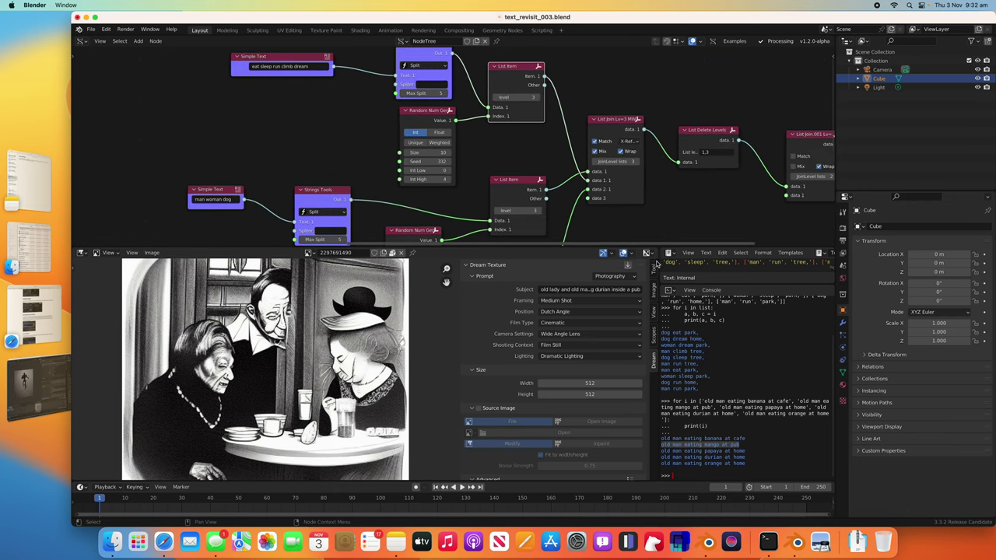
{"action": "scroll", "coordinate": [464, 120], "scroll_direction": "down", "scroll_amount": 2}
{"action": "scroll", "coordinate": [464, 119], "scroll_direction": "left", "scroll_amount": 1}
{"action": "scroll", "coordinate": [462, 127], "scroll_direction": "down", "scroll_amount": 5}
{"action": "scroll", "coordinate": [462, 126], "scroll_direction": "left", "scroll_amount": 4}
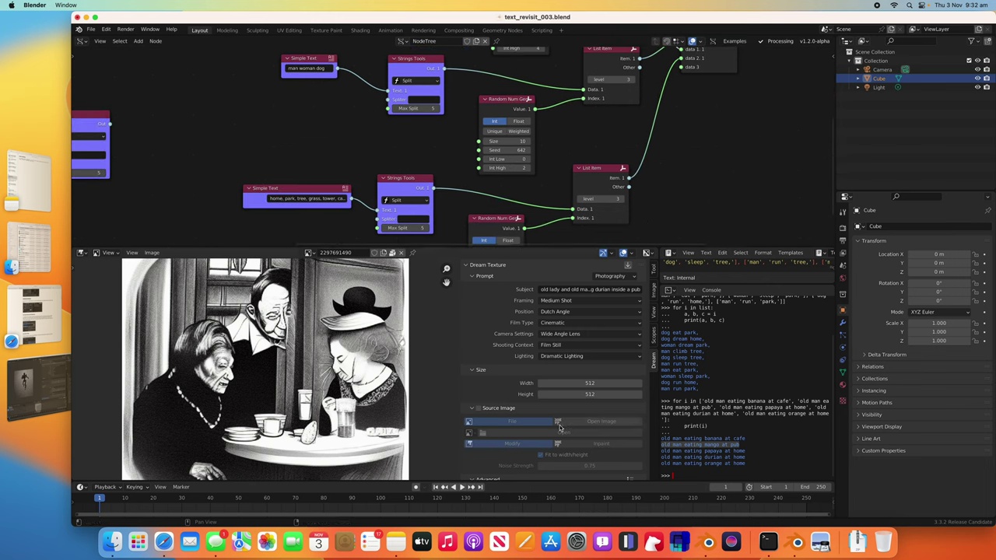
{"action": "scroll", "coordinate": [549, 381], "scroll_direction": "down", "scroll_amount": 1}
{"action": "scroll", "coordinate": [549, 366], "scroll_direction": "up", "scroll_amount": 1}
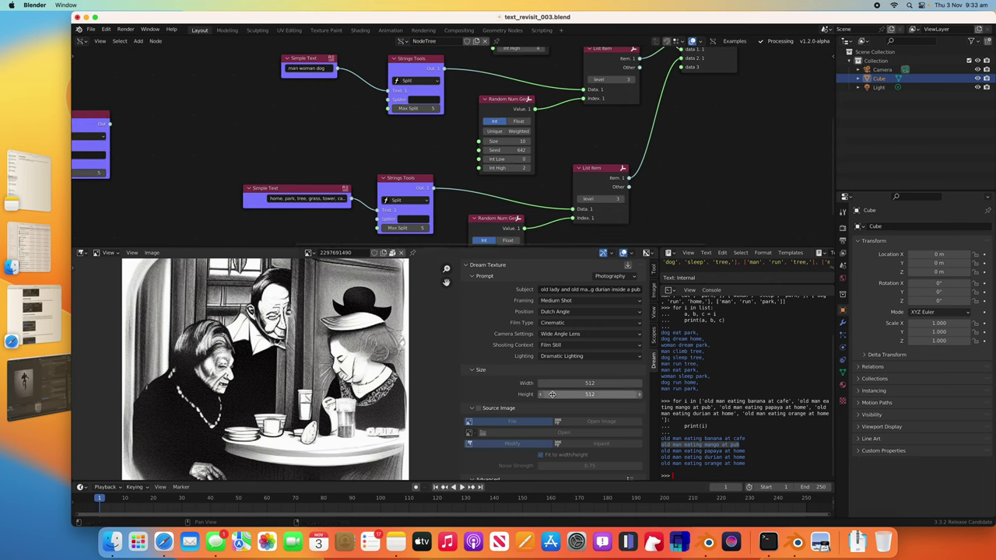
{"action": "left_click_drag", "start_coordinate": [545, 246], "coordinate": [545, 155]}
Generate an image, then replace 'lady and old man' with 'couple' in the subject.
{"action": "scroll", "coordinate": [561, 363], "scroll_direction": "down", "scroll_amount": 2}
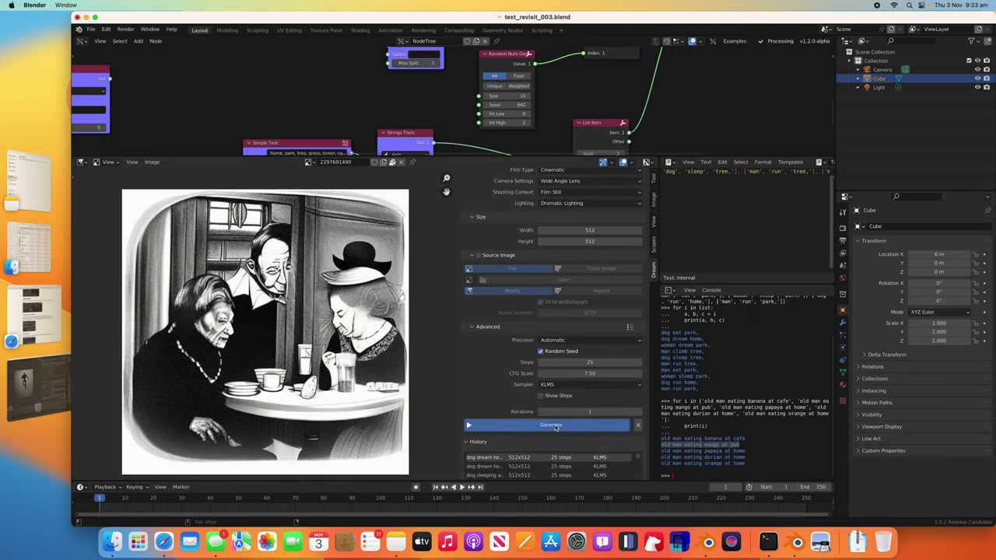
{"action": "left_click", "coordinate": [555, 426]}
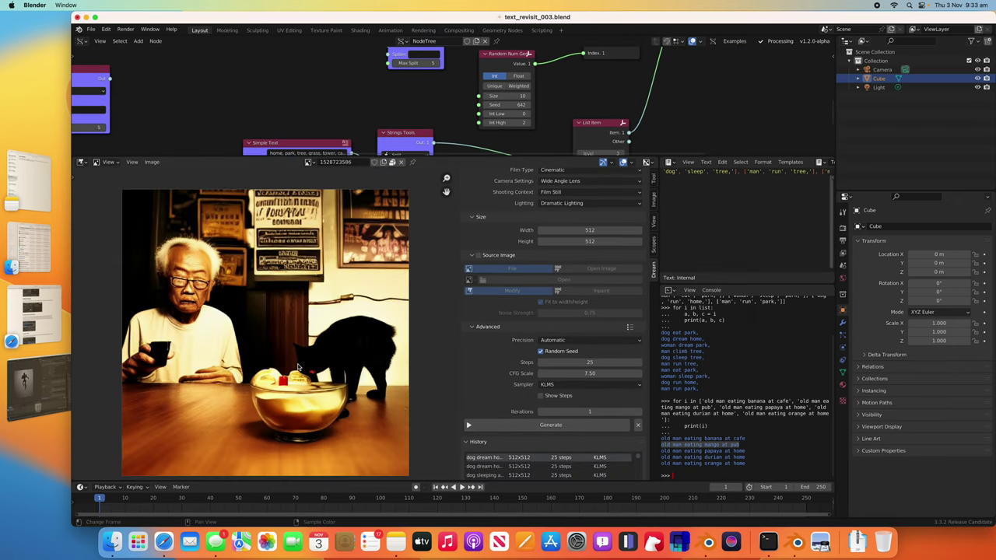
{"action": "scroll", "coordinate": [512, 334], "scroll_direction": "up", "scroll_amount": 2}
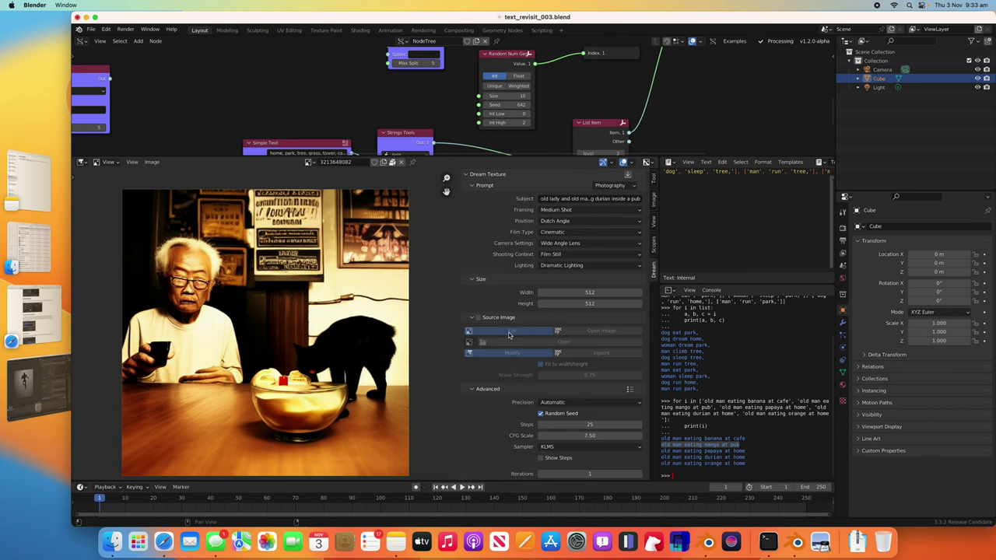
{"action": "left_click", "coordinate": [549, 199]}
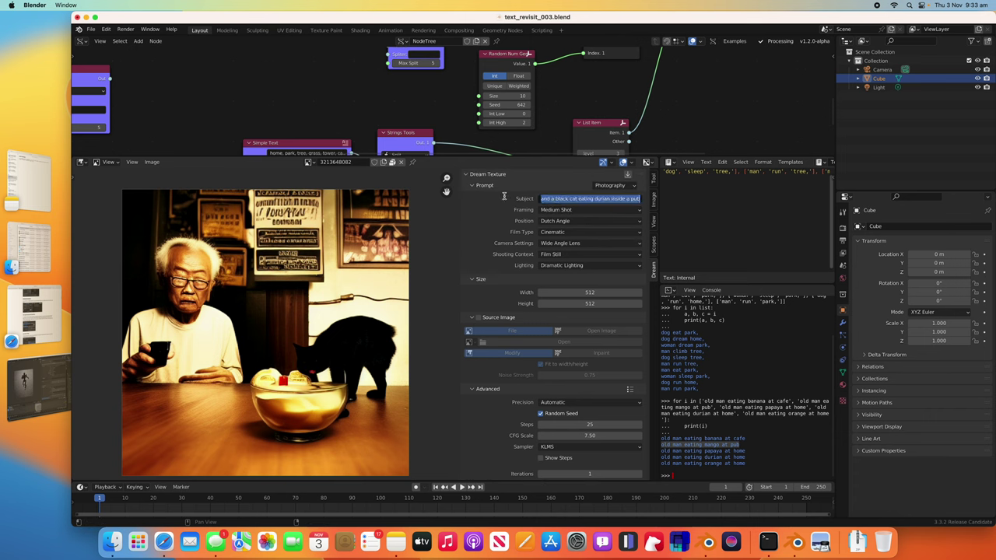
{"action": "key", "text": "Home"}
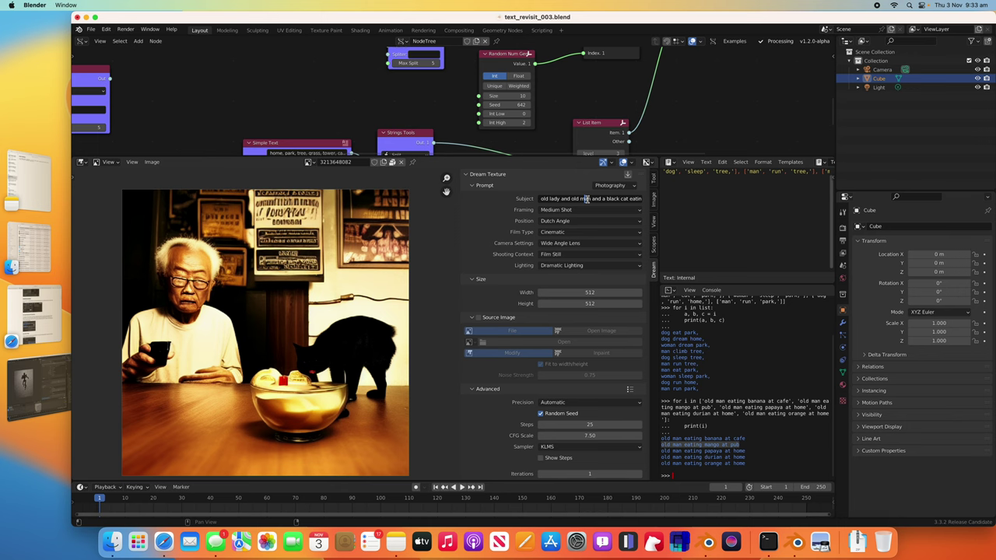
{"action": "left_click_drag", "start_coordinate": [552, 200], "coordinate": [587, 200]}
{"action": "type", "text": "couple"}
{"action": "key", "text": "Return"}
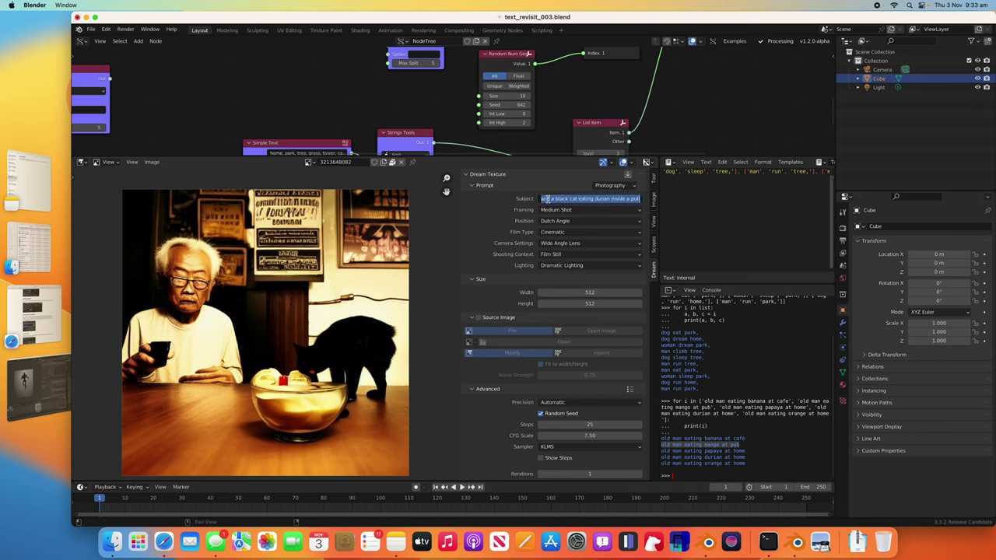
Prefix the subject with 'fancy' so it begins 'fancy old couple'.
{"action": "mouse_move", "coordinate": [550, 200]}
{"action": "left_mouse_down"}
{"action": "mouse_move", "coordinate": [526, 198]}
{"action": "mouse_move", "coordinate": [538, 203]}
{"action": "left_mouse_up"}
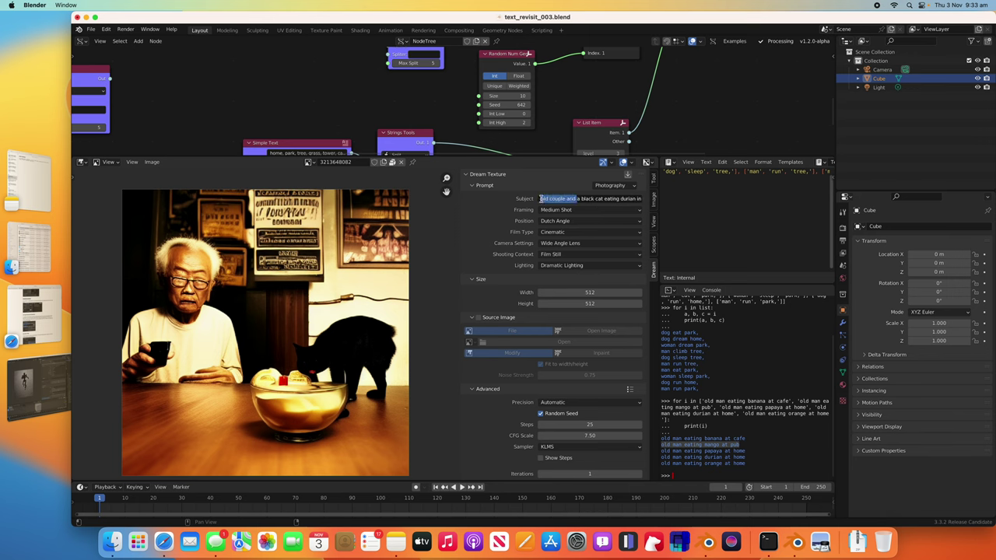
{"action": "key", "text": "Left"}
{"action": "type", "text": "fancy"}
{"action": "key", "text": "Return"}
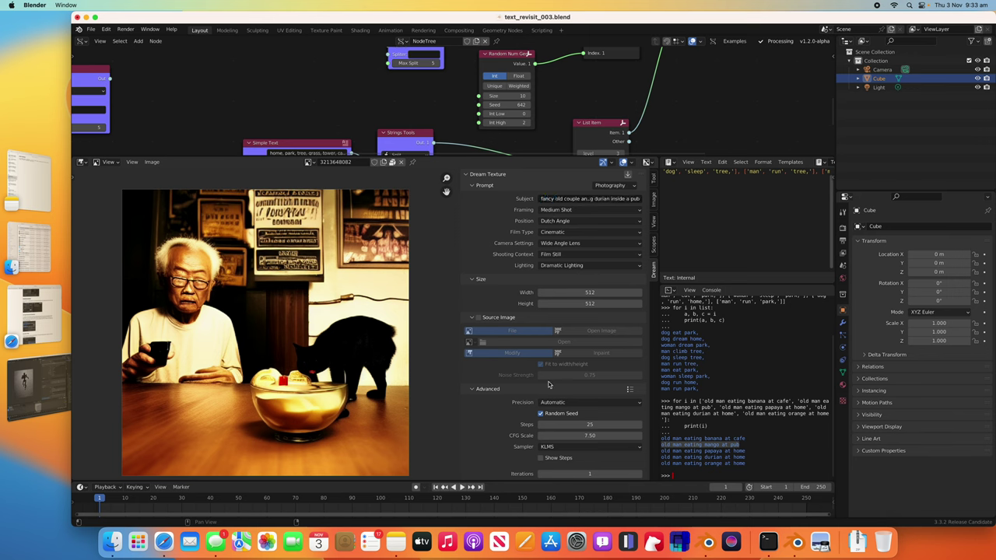
{"action": "scroll", "coordinate": [546, 388], "scroll_direction": "down", "scroll_amount": 4}
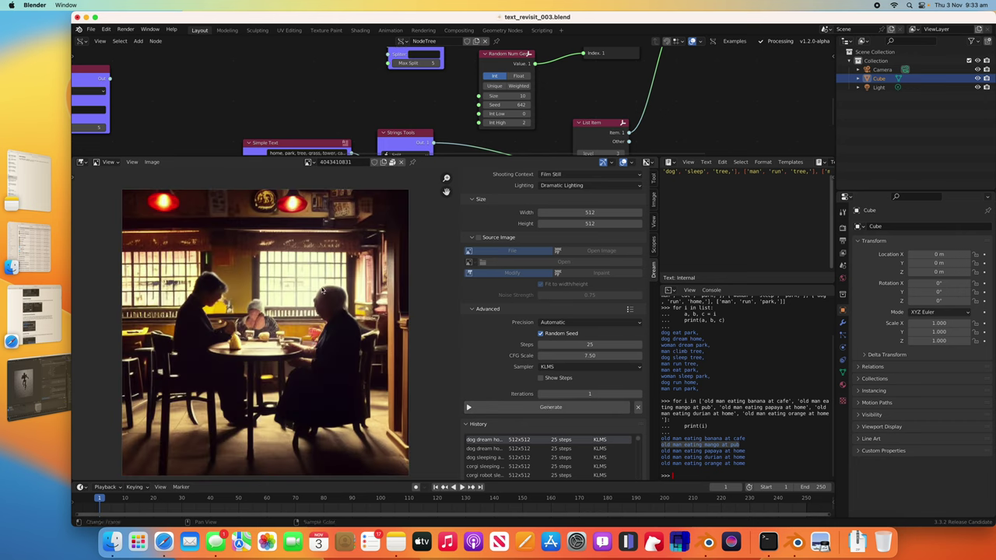
Generate six more pub-scene variations and make the image and settings area taller.
{"action": "left_click", "coordinate": [492, 407]}
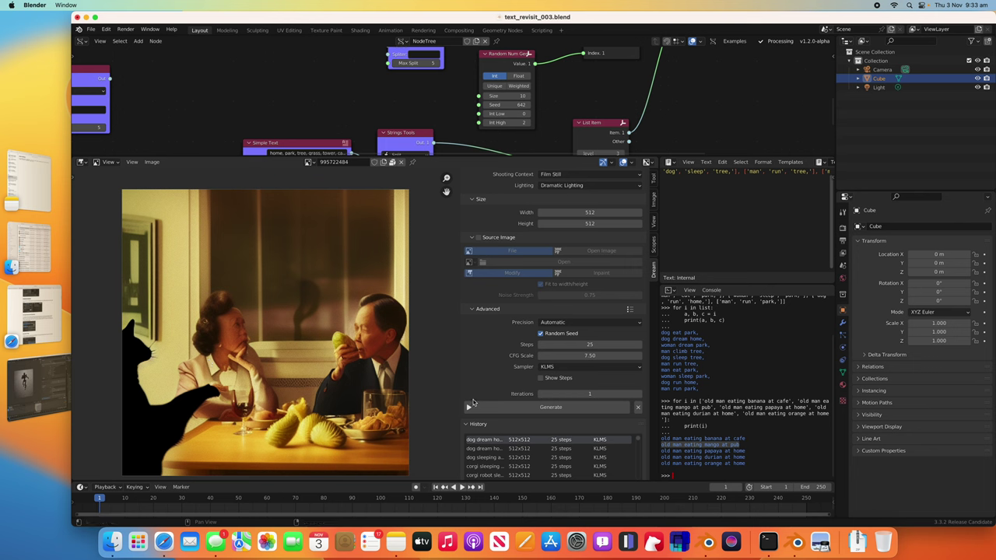
{"action": "left_click", "coordinate": [476, 407]}
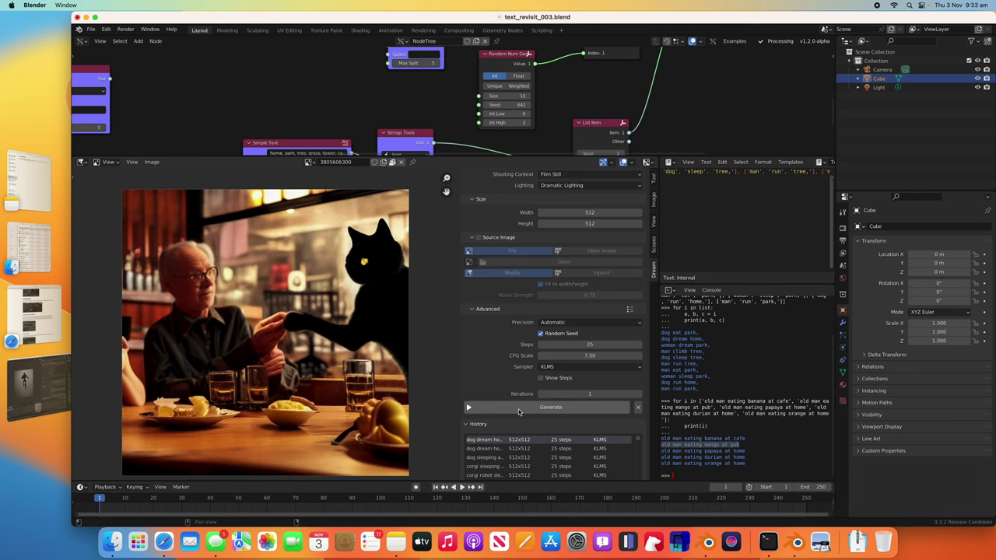
{"action": "left_click", "coordinate": [517, 411]}
{"action": "left_click", "coordinate": [480, 405]}
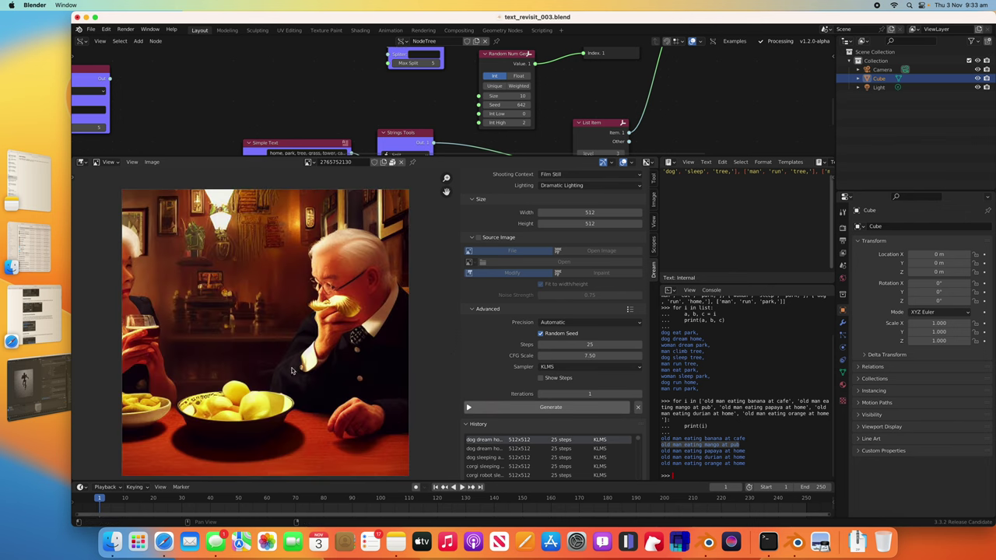
{"action": "left_click", "coordinate": [514, 407]}
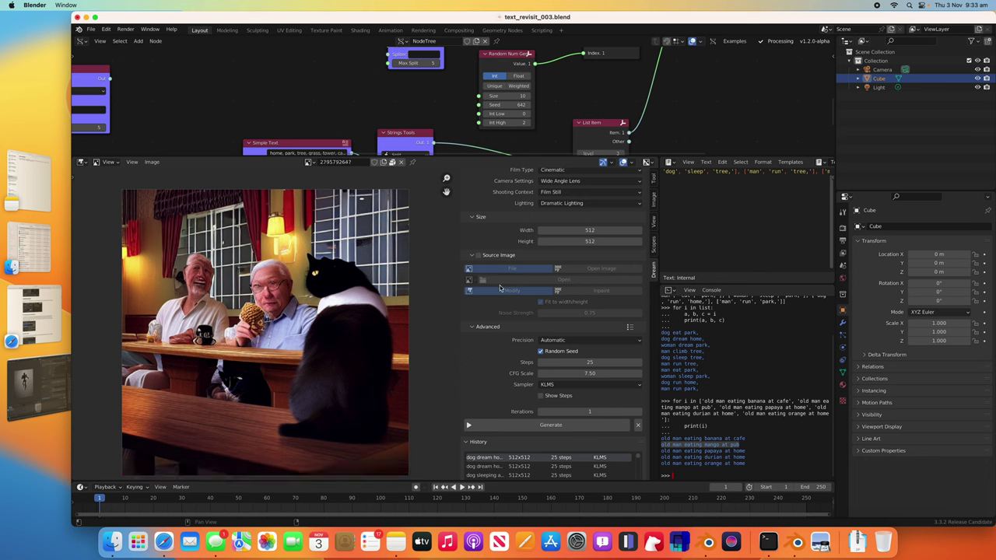
{"action": "scroll", "coordinate": [500, 288], "scroll_direction": "up", "scroll_amount": 2}
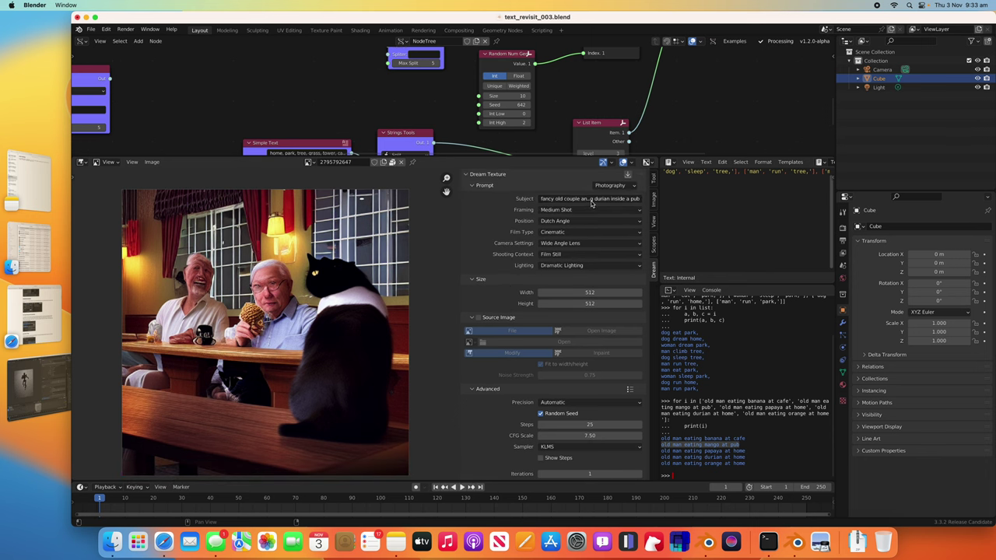
{"action": "scroll", "coordinate": [530, 432], "scroll_direction": "down", "scroll_amount": 3}
{"action": "left_click", "coordinate": [528, 410]}
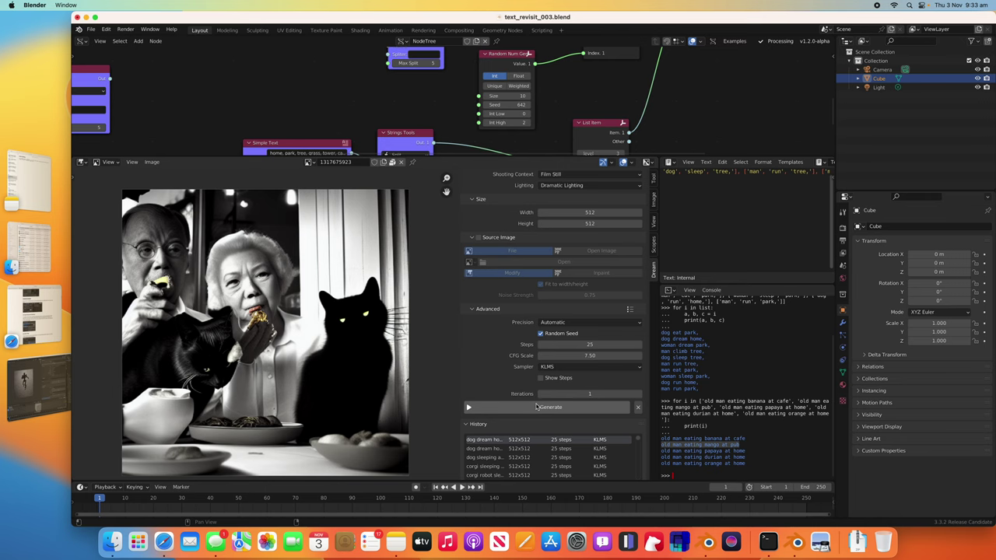
{"action": "left_click_drag", "start_coordinate": [671, 158], "coordinate": [670, 90]}
{"action": "scroll", "coordinate": [536, 451], "scroll_direction": "up", "scroll_amount": 3}
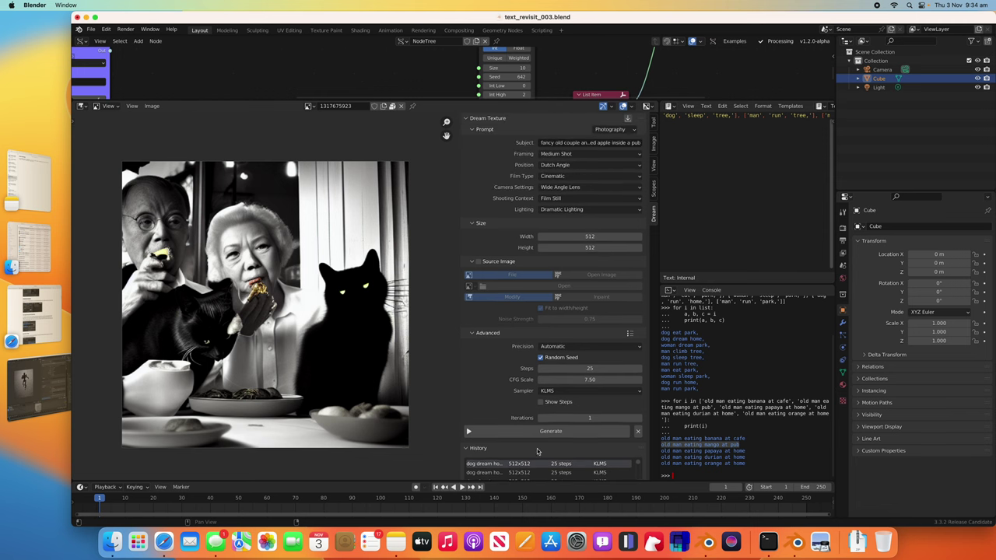
Generate six new variations with the apple-in-a-pub prompt.
{"action": "left_click", "coordinate": [537, 432]}
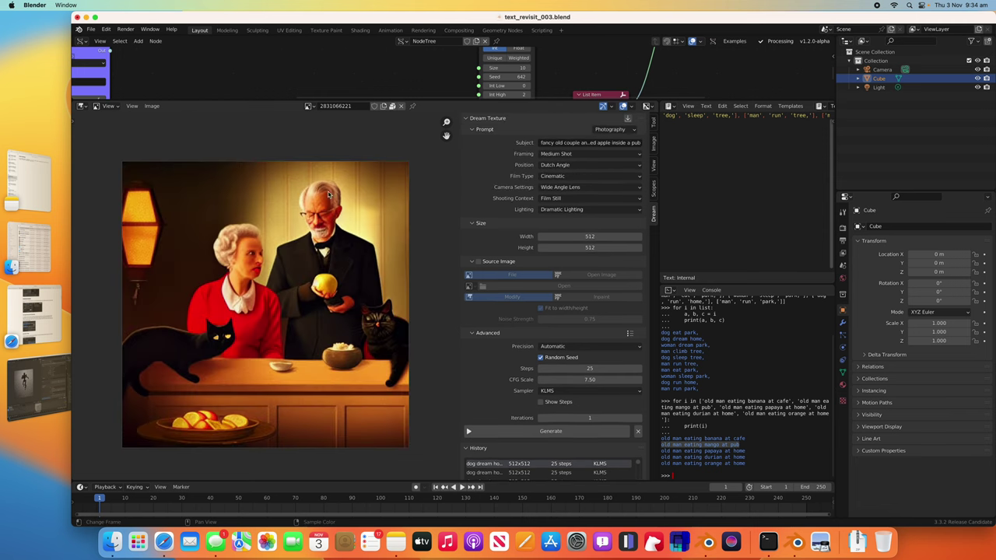
{"action": "left_click", "coordinate": [505, 434]}
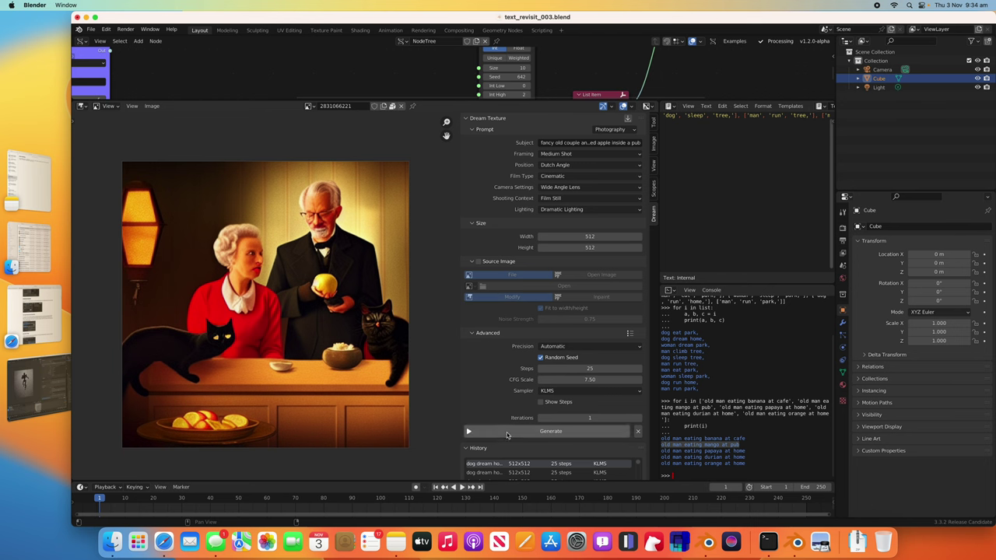
{"action": "left_click", "coordinate": [505, 433]}
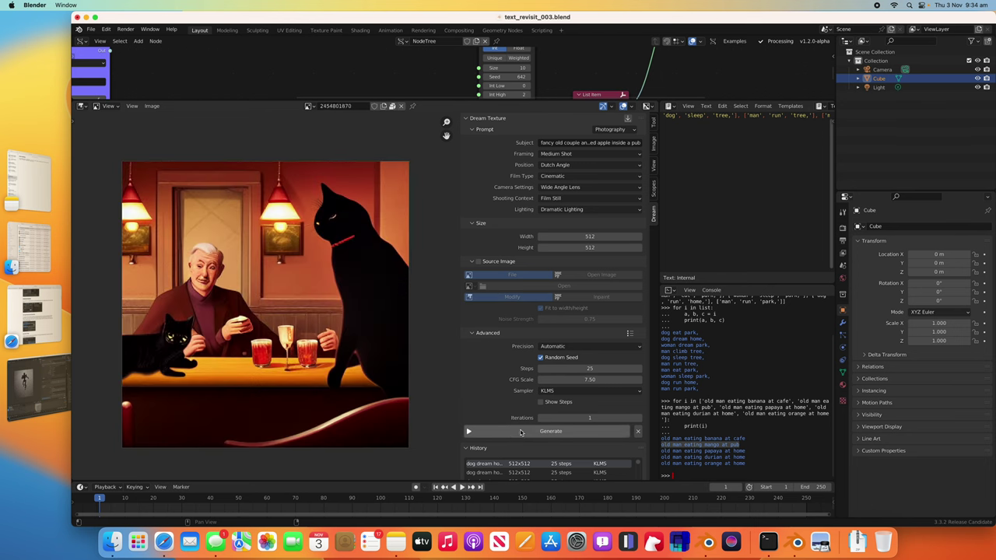
{"action": "left_click", "coordinate": [516, 431]}
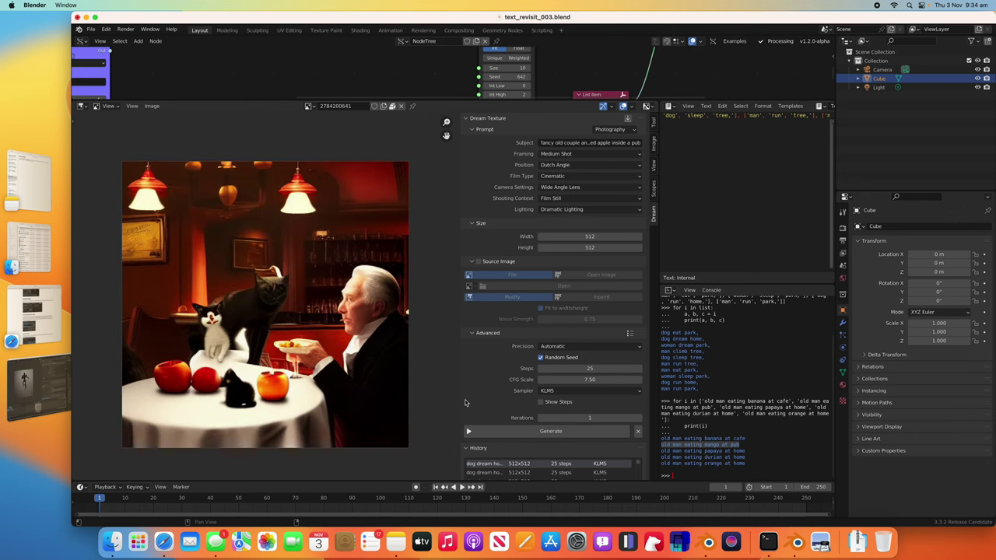
{"action": "left_click", "coordinate": [508, 432]}
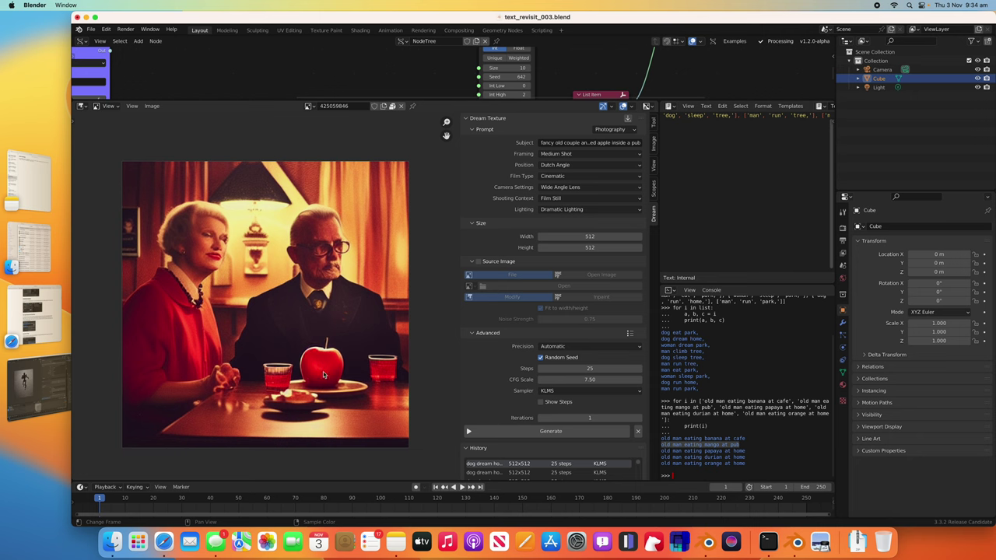
{"action": "left_click", "coordinate": [517, 430]}
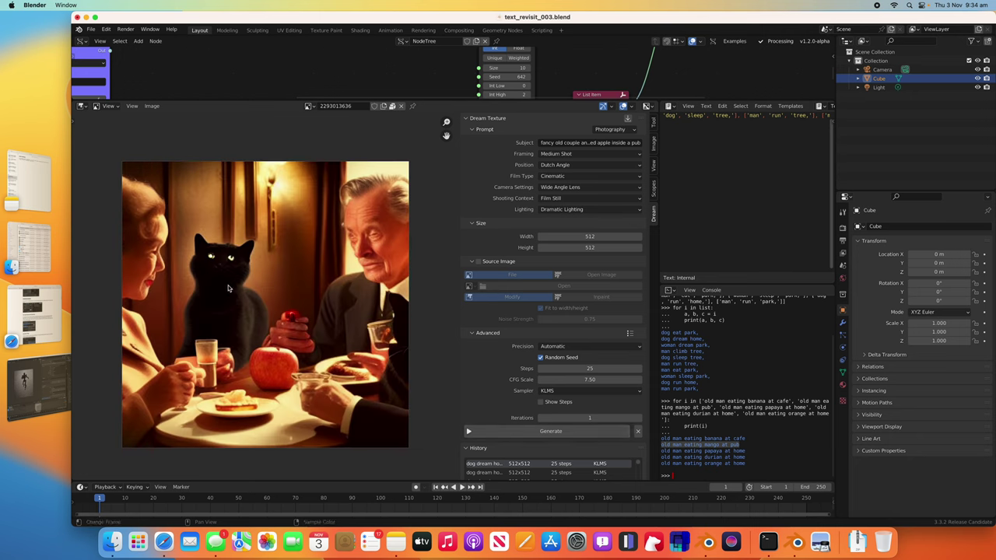
Switch to the other Blender window and back to text_revisit_003, then generate two more.
{"action": "left_click", "coordinate": [56, 365]}
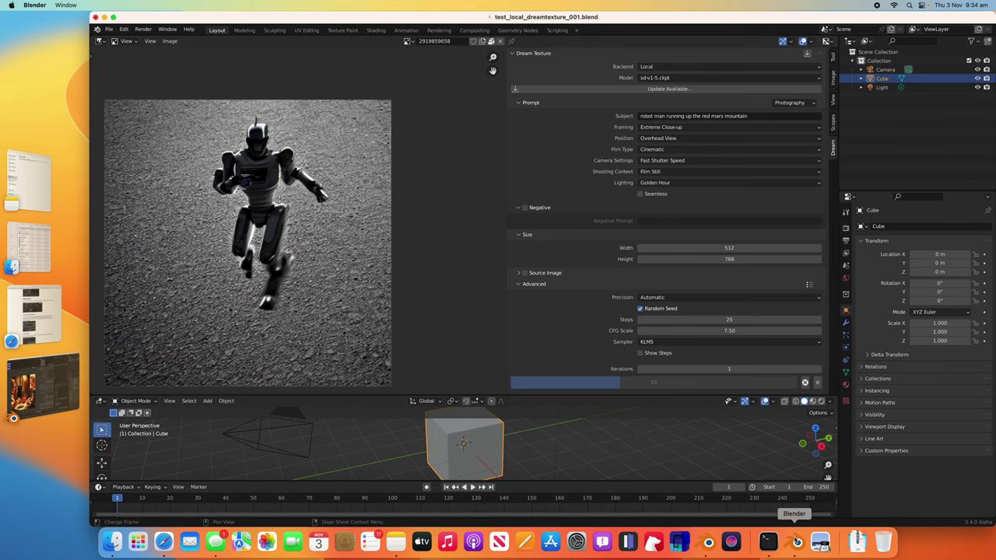
{"action": "left_click", "coordinate": [796, 542]}
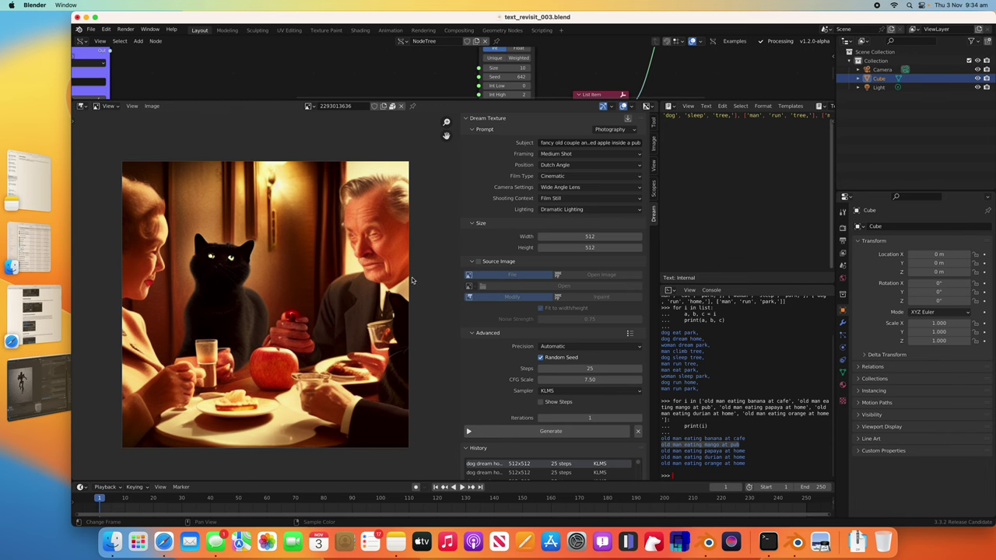
{"action": "scroll", "coordinate": [422, 275], "scroll_direction": "left", "scroll_amount": 2}
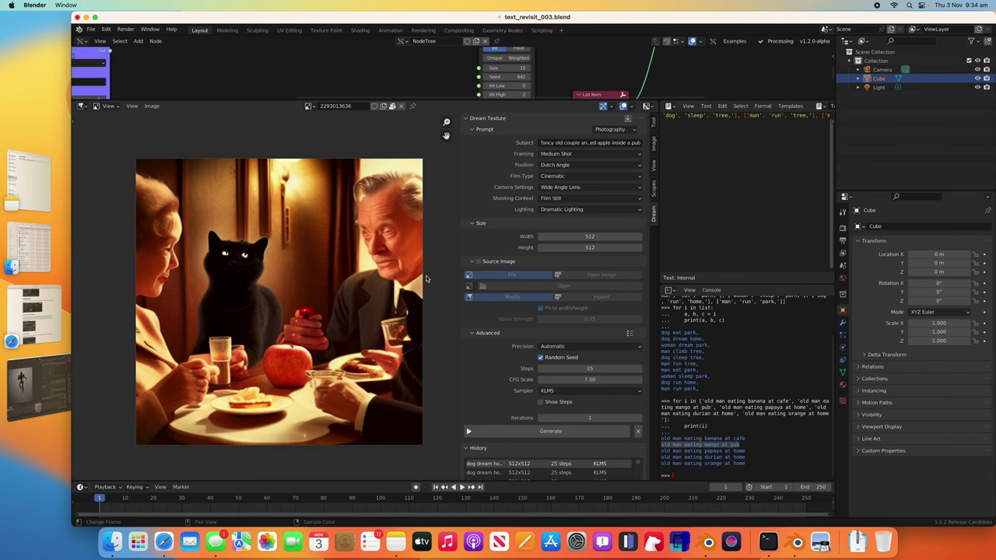
{"action": "left_click", "coordinate": [518, 432]}
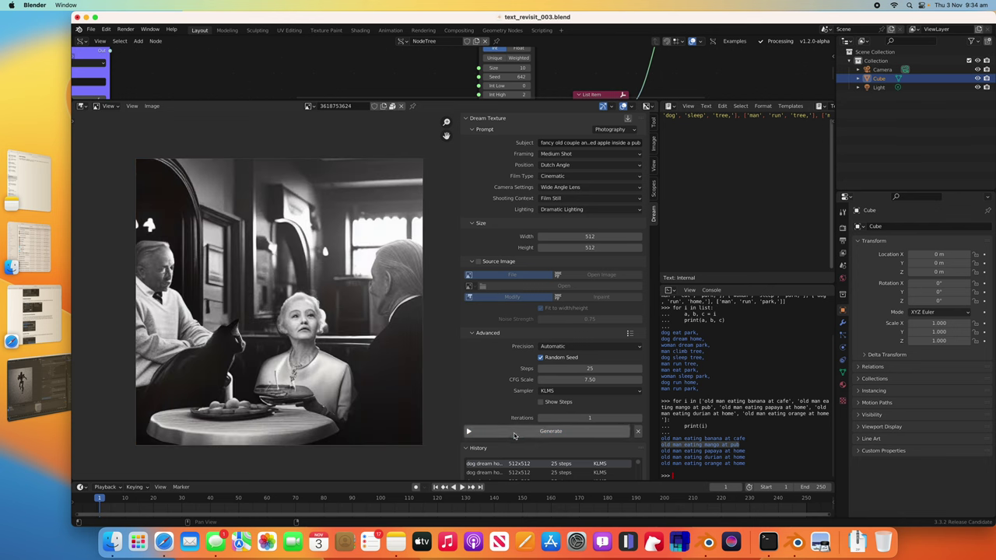
{"action": "left_click", "coordinate": [512, 435]}
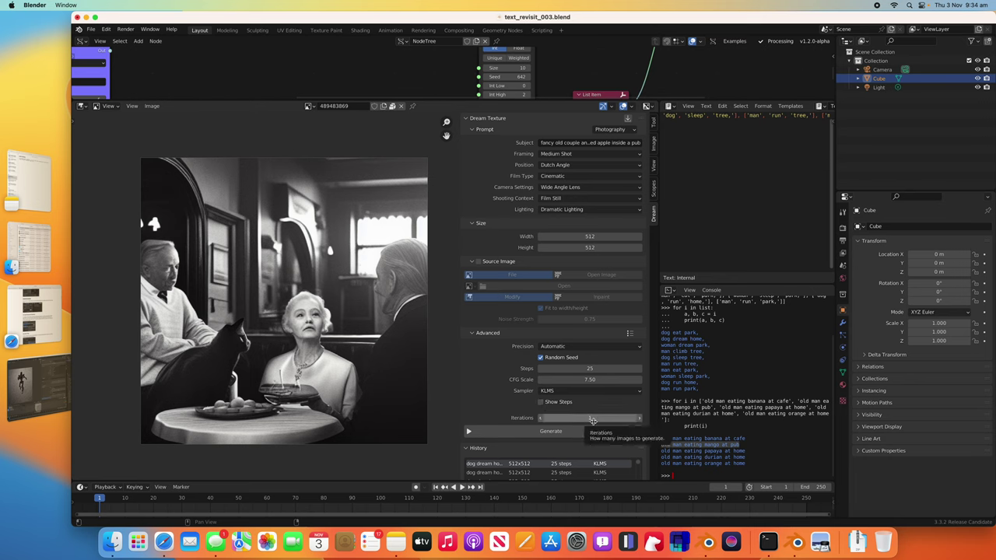
Raise Iterations to 4 and generate a batch of four images.
{"action": "left_click", "coordinate": [639, 418]}
{"action": "left_click", "coordinate": [638, 418]}
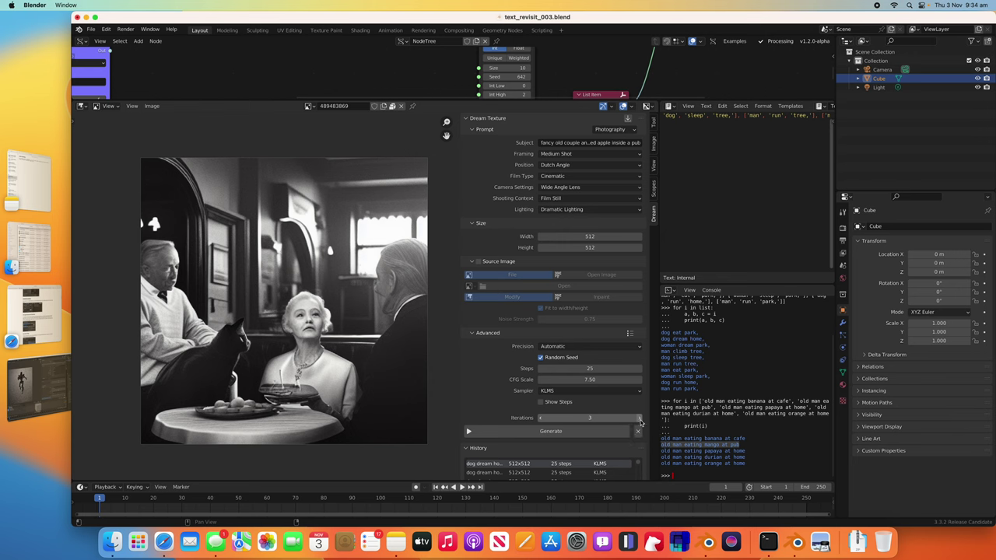
{"action": "left_click", "coordinate": [639, 418]}
{"action": "left_click", "coordinate": [550, 432]}
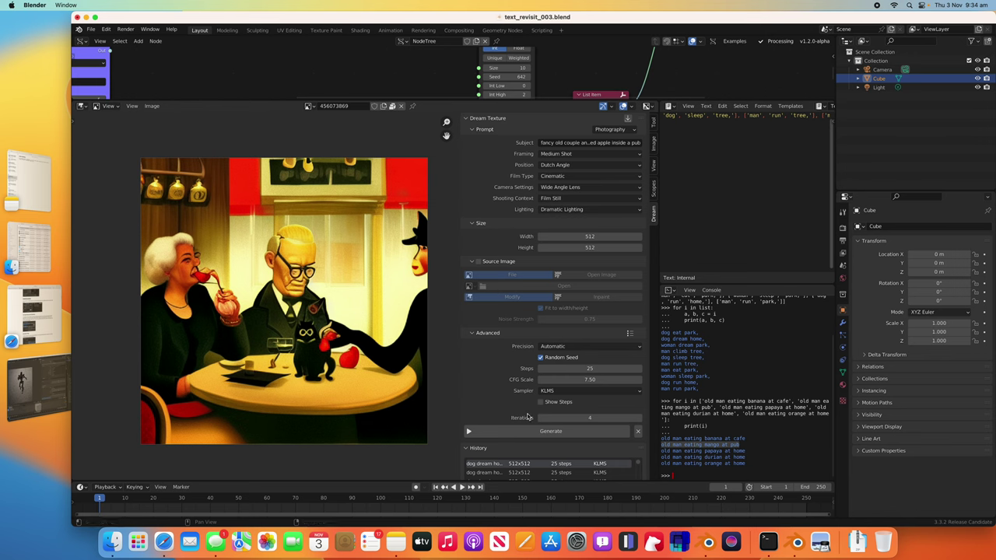
Lower Iterations back to 1.
{"action": "left_click", "coordinate": [541, 418]}
{"action": "left_click", "coordinate": [542, 418]}
{"action": "left_click", "coordinate": [541, 418]}
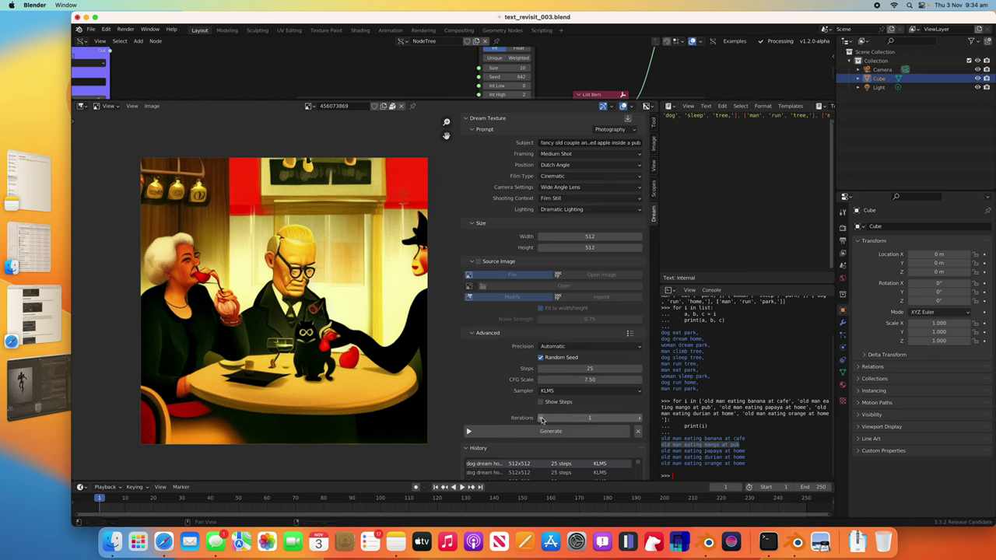
View image 612600702, then the black-and-white image 489483869.
{"action": "left_click", "coordinate": [309, 106]}
{"action": "left_click", "coordinate": [330, 161]}
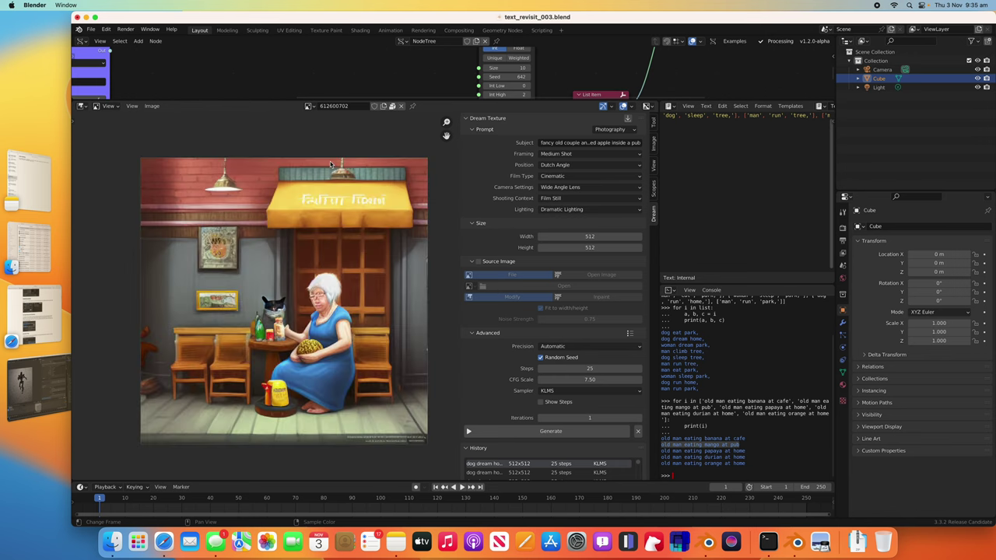
{"action": "left_click", "coordinate": [310, 105]}
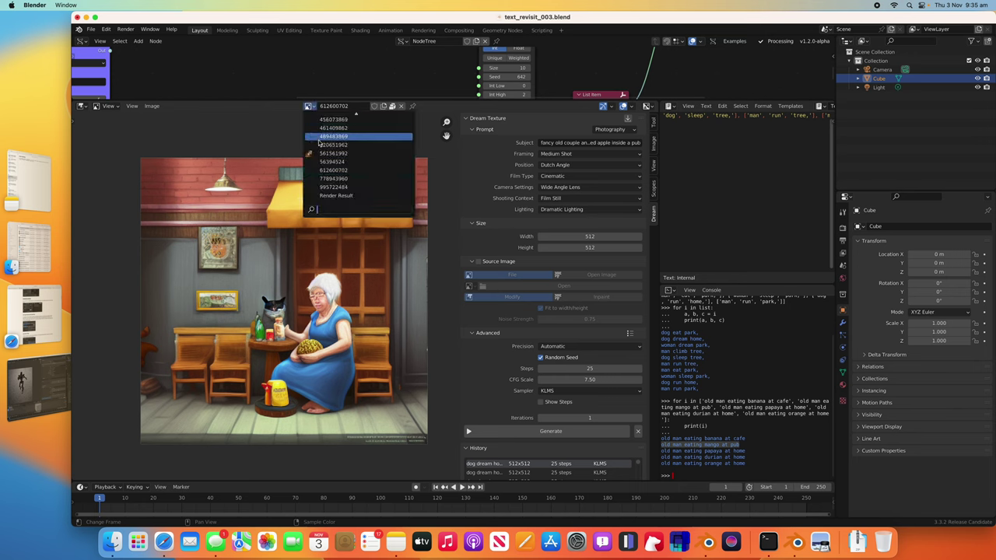
{"action": "left_click", "coordinate": [318, 141]}
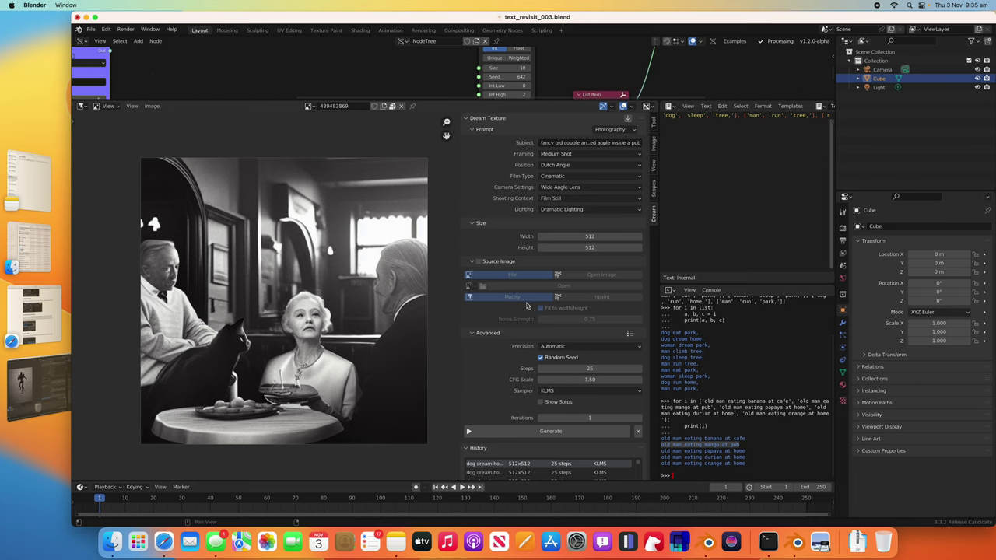
{"action": "left_click", "coordinate": [561, 200]}
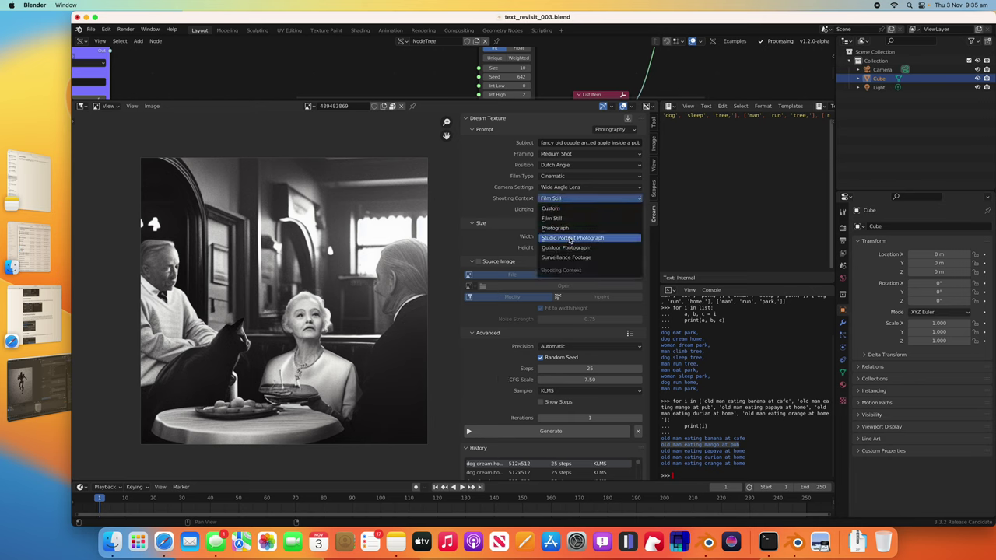
Set shooting context to Photograph and camera to Fish-Eye Lens, then generate.
{"action": "left_click", "coordinate": [570, 239]}
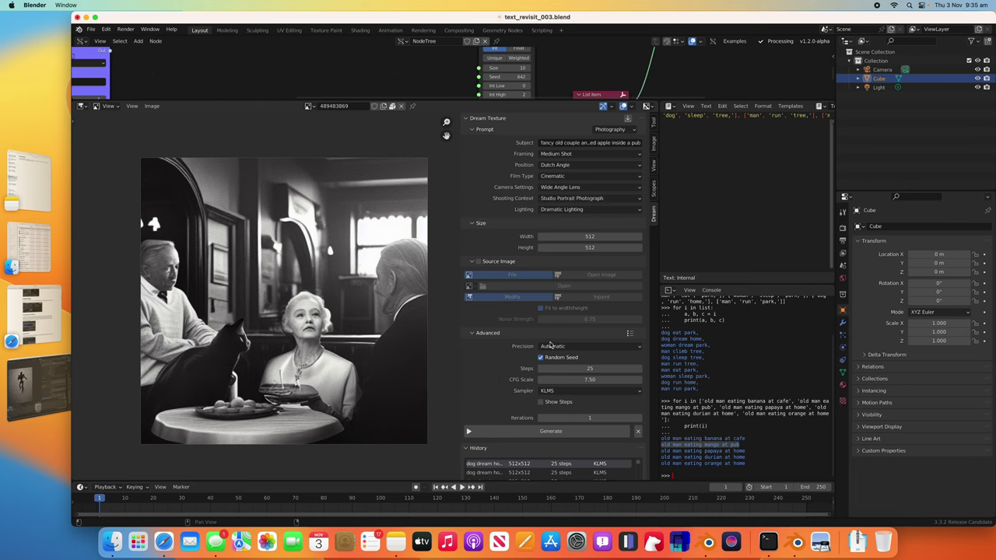
{"action": "left_click", "coordinate": [556, 200]}
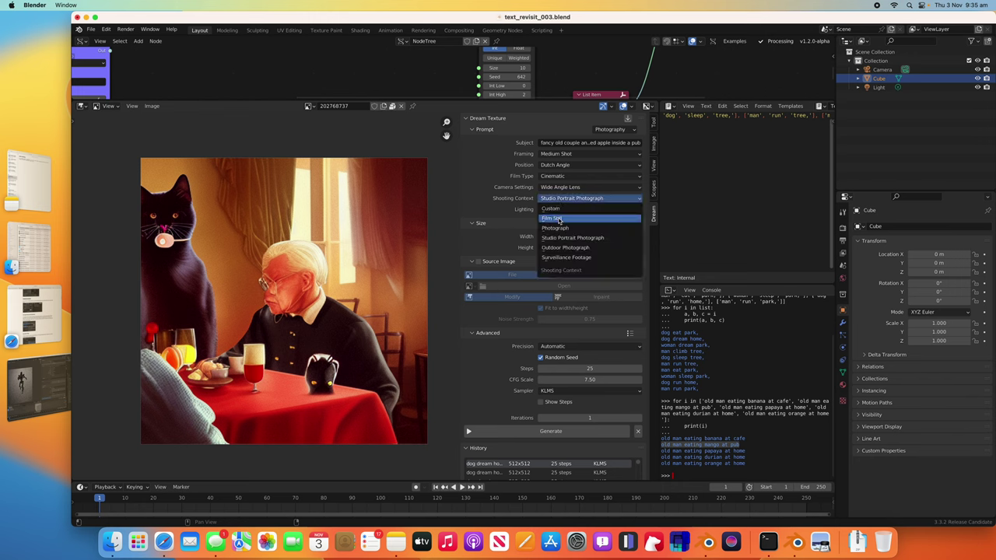
{"action": "left_click", "coordinate": [555, 228]}
{"action": "left_click", "coordinate": [564, 187]}
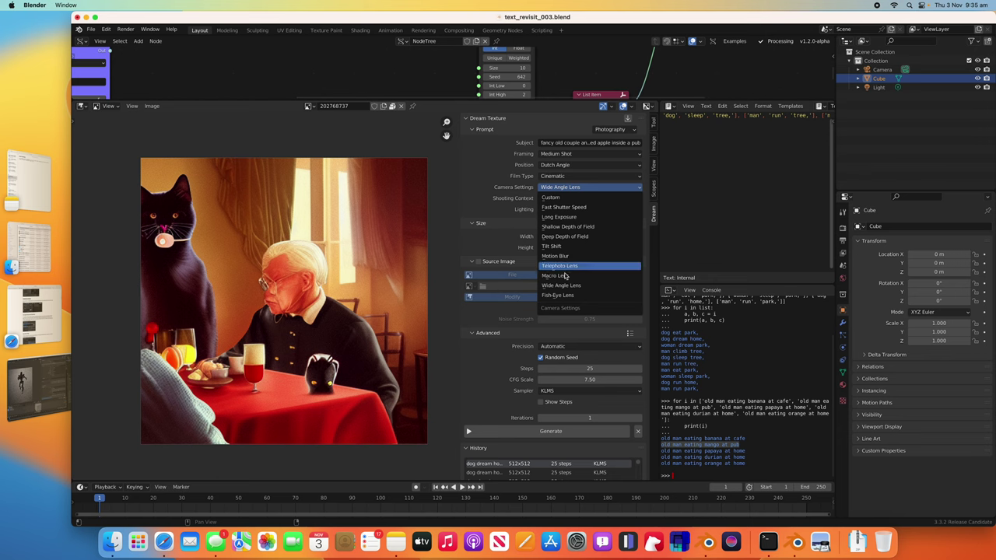
{"action": "left_click", "coordinate": [560, 299]}
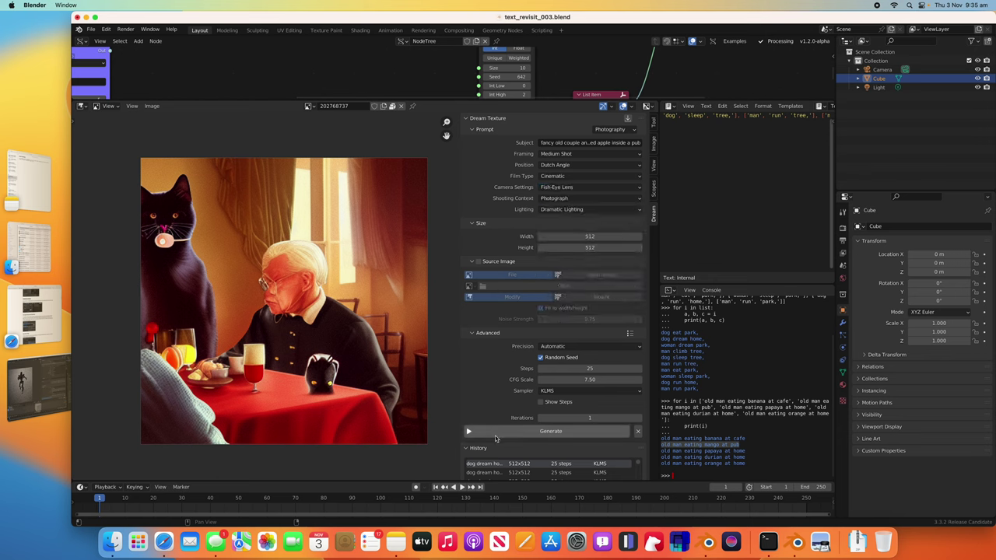
{"action": "left_click", "coordinate": [498, 434]}
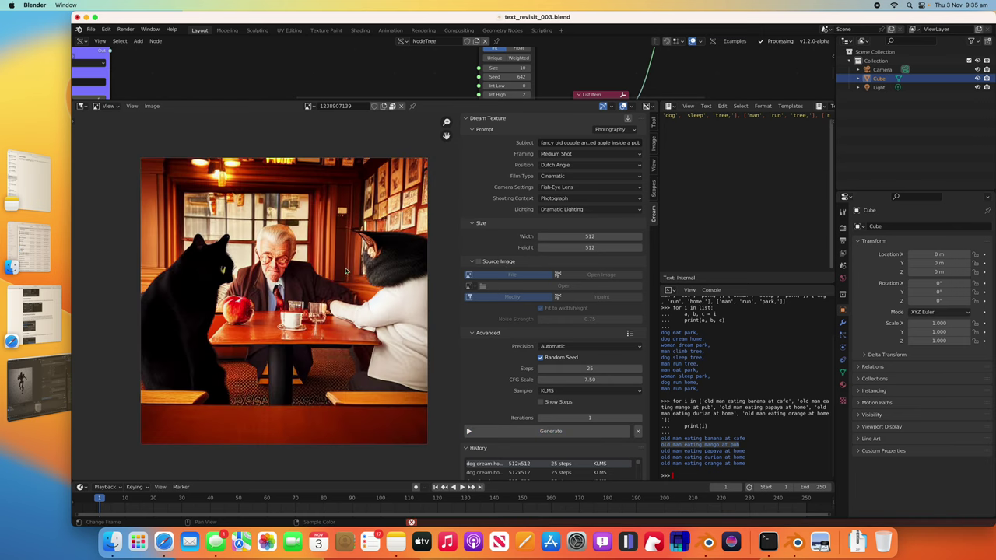
Try Tilt Shift and Deep Depth of Field, settle on Shallow Depth of Field, generate twice.
{"action": "left_click", "coordinate": [580, 187]}
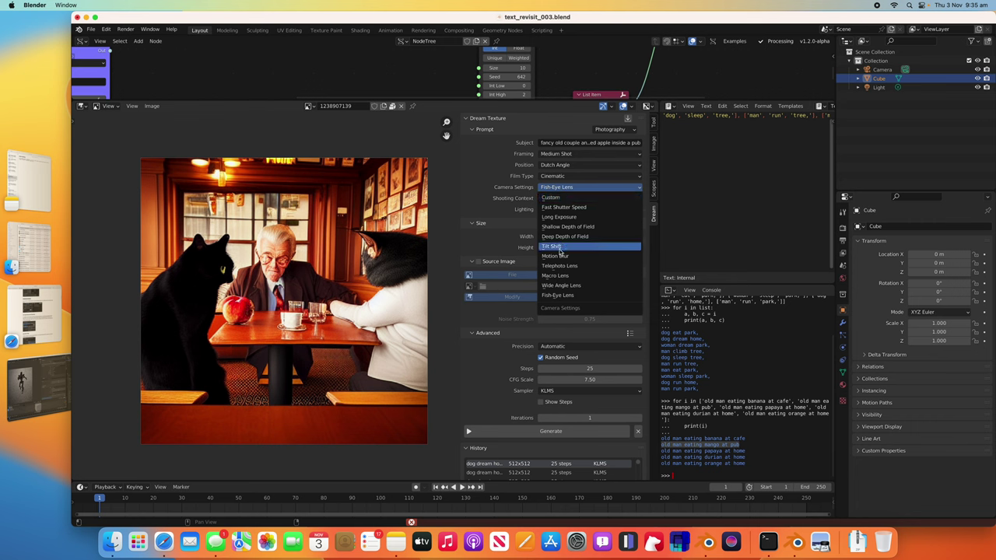
{"action": "left_click", "coordinate": [560, 248]}
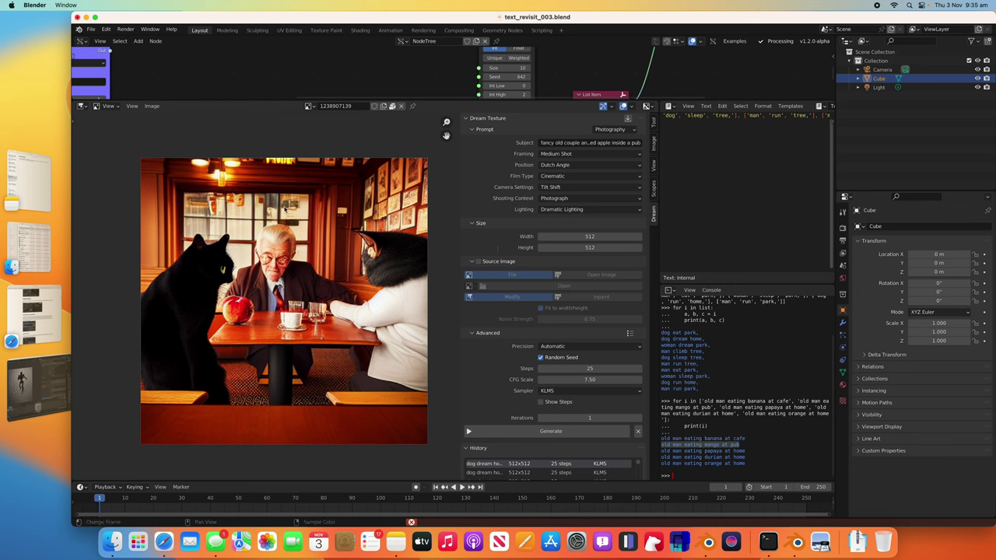
{"action": "left_click", "coordinate": [539, 188]}
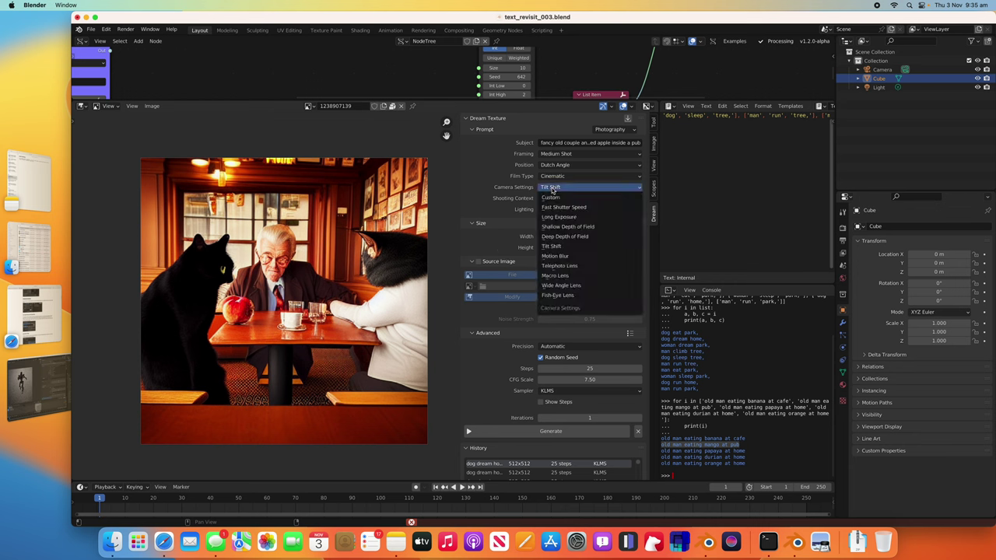
{"action": "left_click", "coordinate": [563, 243]}
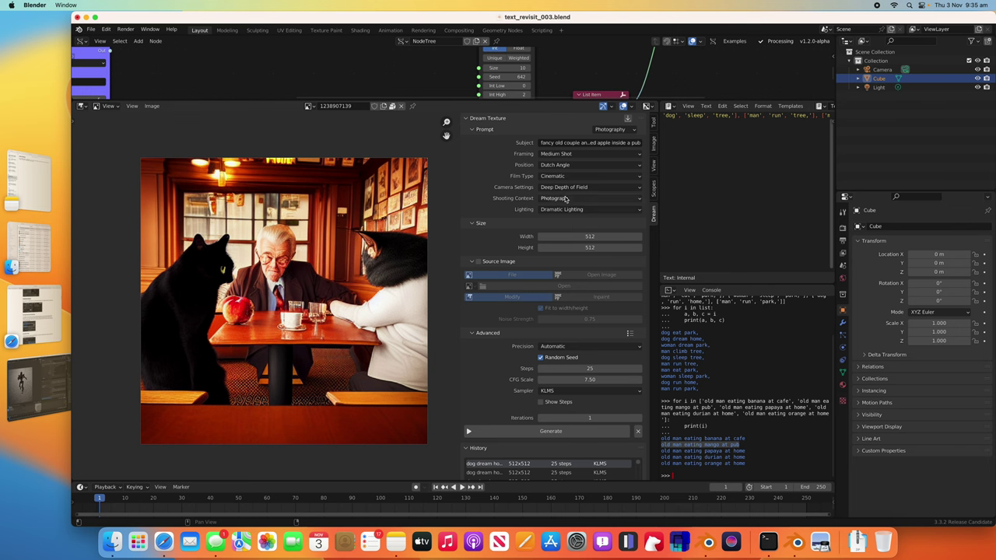
{"action": "left_click", "coordinate": [565, 188]}
{"action": "left_click", "coordinate": [567, 227]}
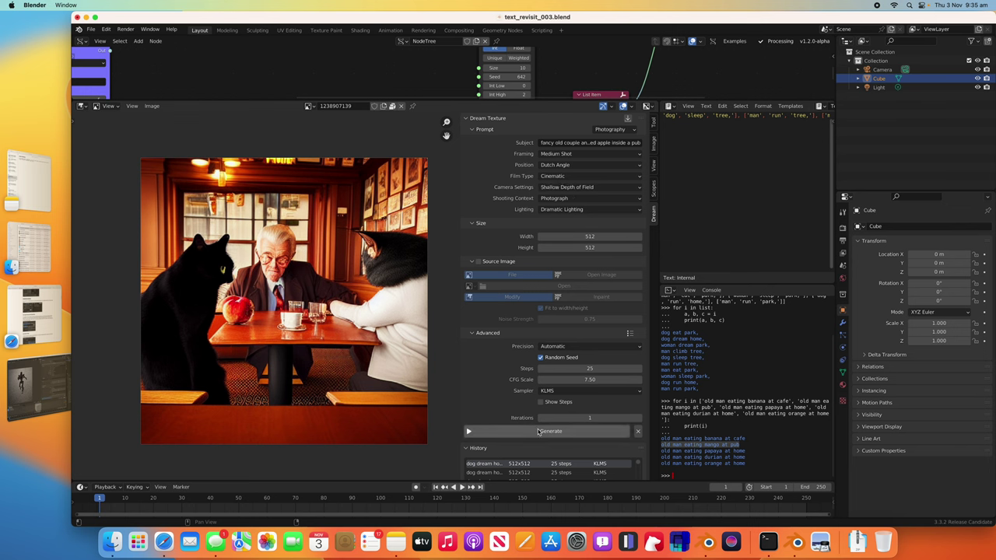
{"action": "left_click", "coordinate": [542, 432]}
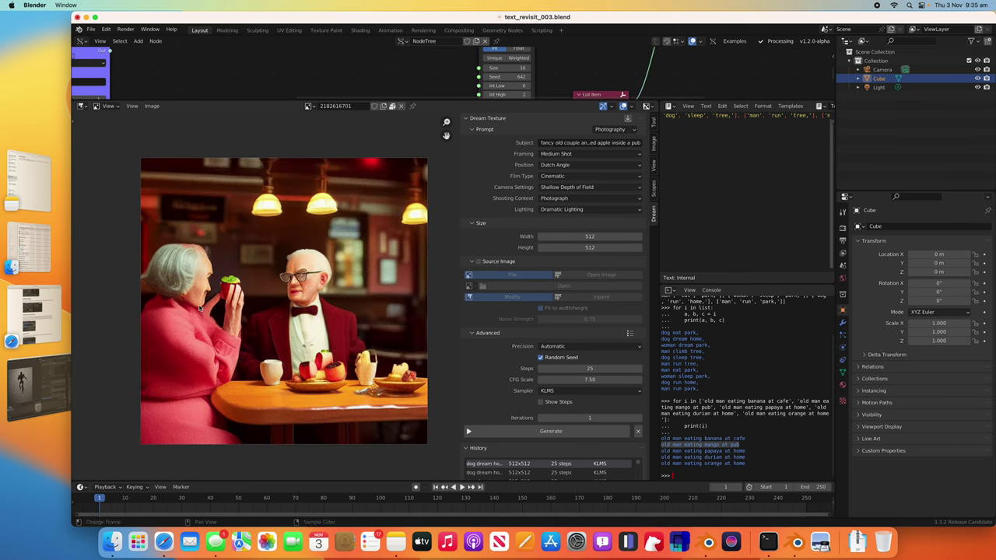
{"action": "left_click", "coordinate": [488, 434]}
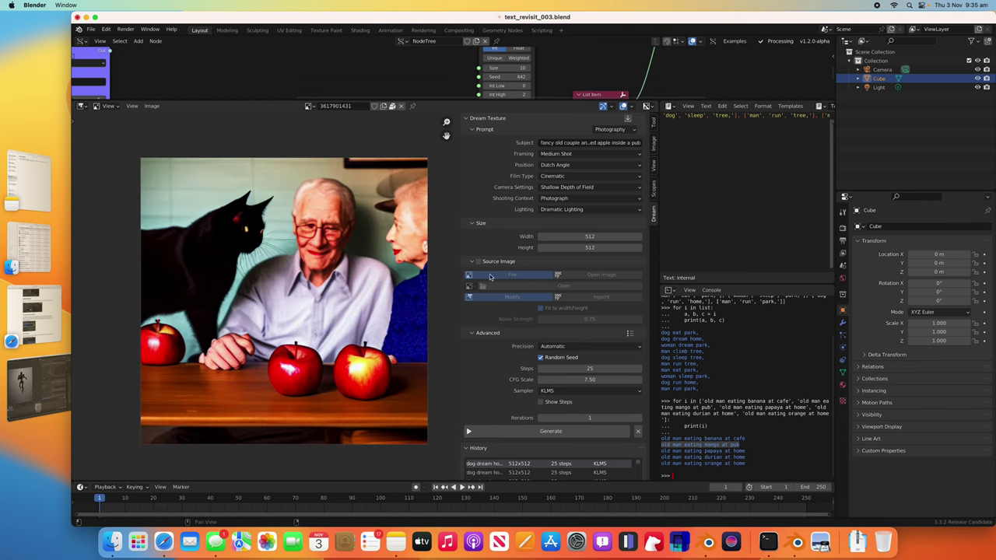
Append 'by greg rutkowski' to the end of the subject prompt.
{"action": "left_click", "coordinate": [594, 142]}
{"action": "left_click", "coordinate": [593, 142]}
{"action": "left_click_drag", "start_coordinate": [617, 142], "coordinate": [675, 142]}
{"action": "key", "text": "Return"}
{"action": "type", "text": "by greg rutkowski"}
{"action": "key", "text": "Return"}
Generate eight old-couple pub images with the new prompt.
{"action": "left_click", "coordinate": [537, 431]}
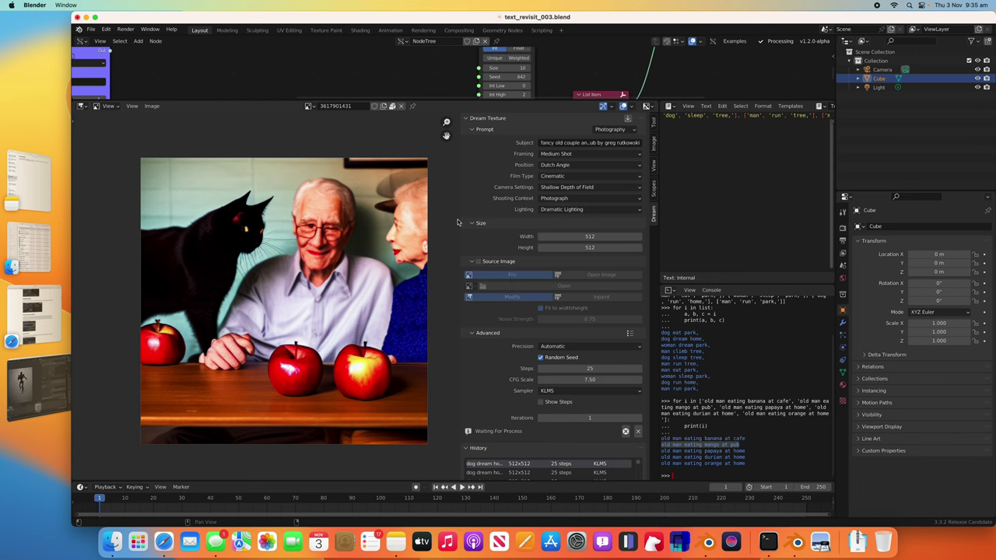
{"action": "left_click", "coordinate": [504, 432]}
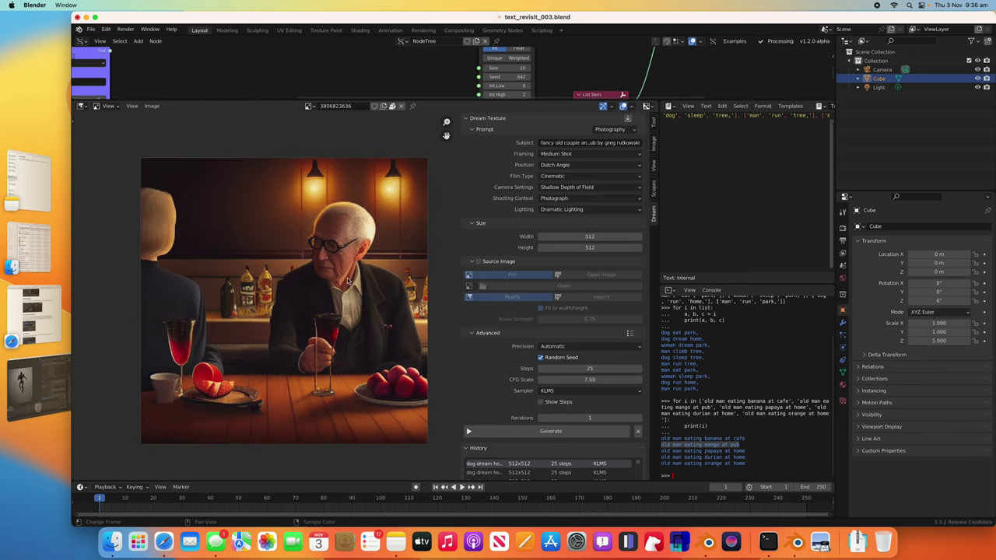
{"action": "left_click", "coordinate": [512, 432]}
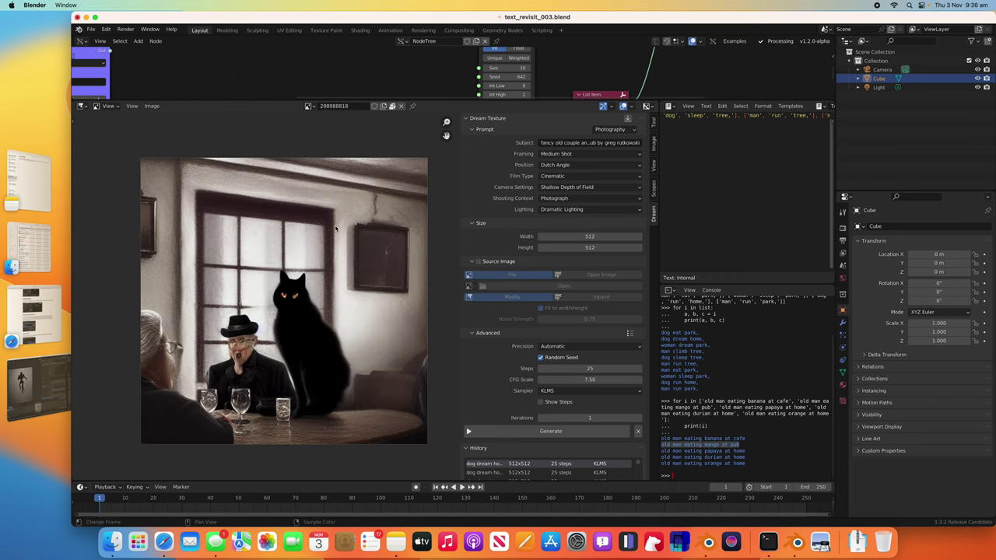
{"action": "left_click", "coordinate": [509, 432]}
{"action": "left_click", "coordinate": [549, 431]}
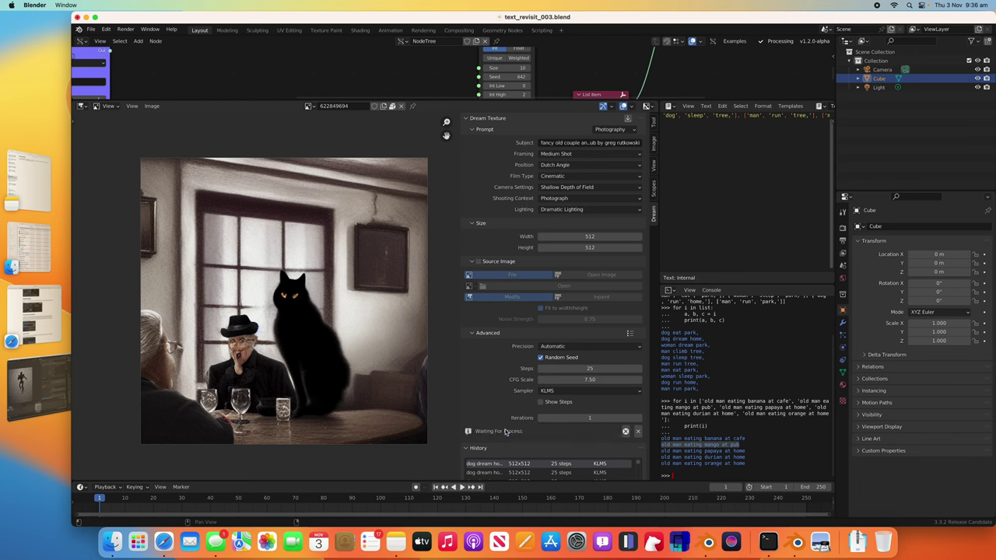
{"action": "left_click", "coordinate": [486, 430]}
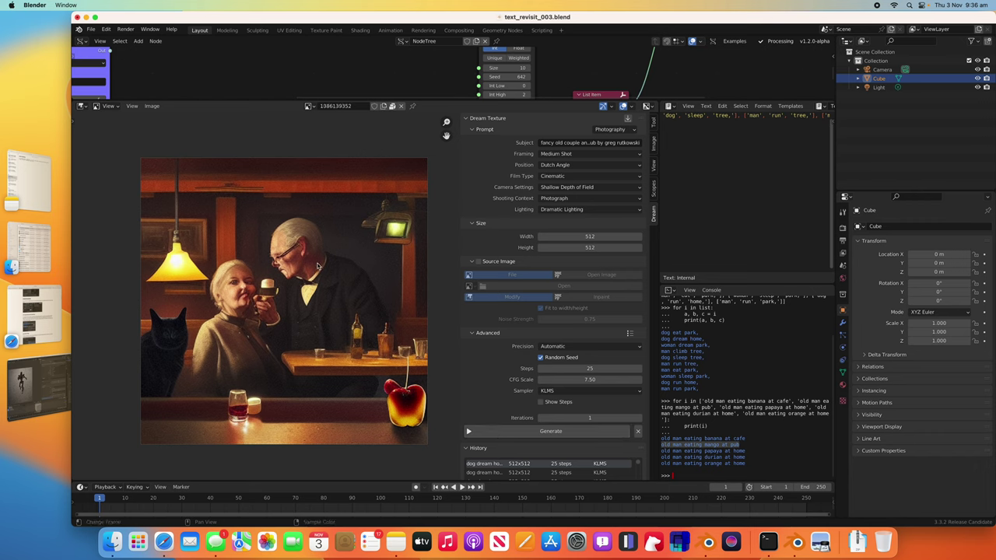
{"action": "left_click", "coordinate": [502, 433]}
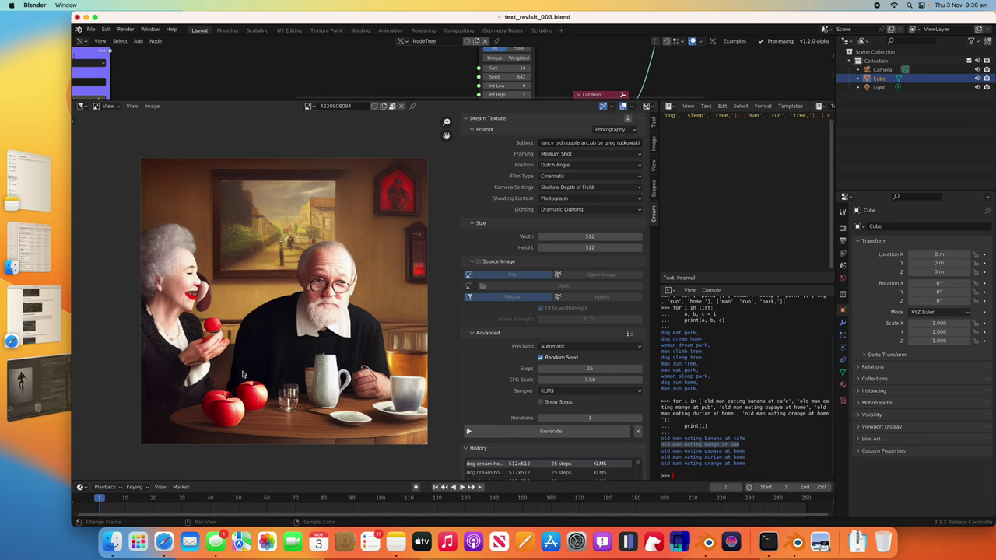
{"action": "left_click", "coordinate": [497, 431]}
Enlarge the node editor area.
{"action": "scroll", "coordinate": [624, 77], "scroll_direction": "down", "scroll_amount": 3}
{"action": "scroll", "coordinate": [626, 77], "scroll_direction": "left", "scroll_amount": 5}
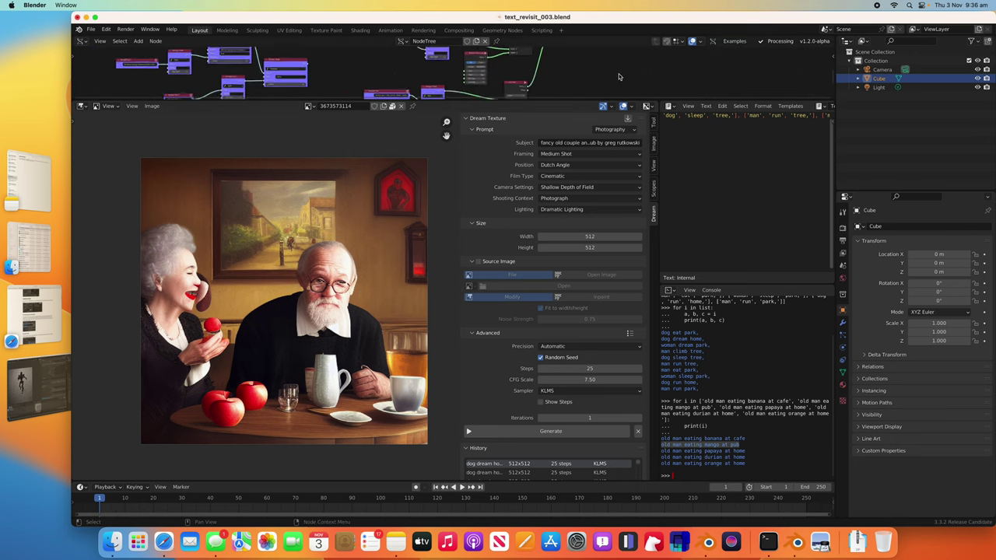
{"action": "left_click_drag", "start_coordinate": [704, 100], "coordinate": [696, 185]}
Scroll through the Dream Textures release notes on the GitHub page in Safari.
{"action": "left_click", "coordinate": [39, 315]}
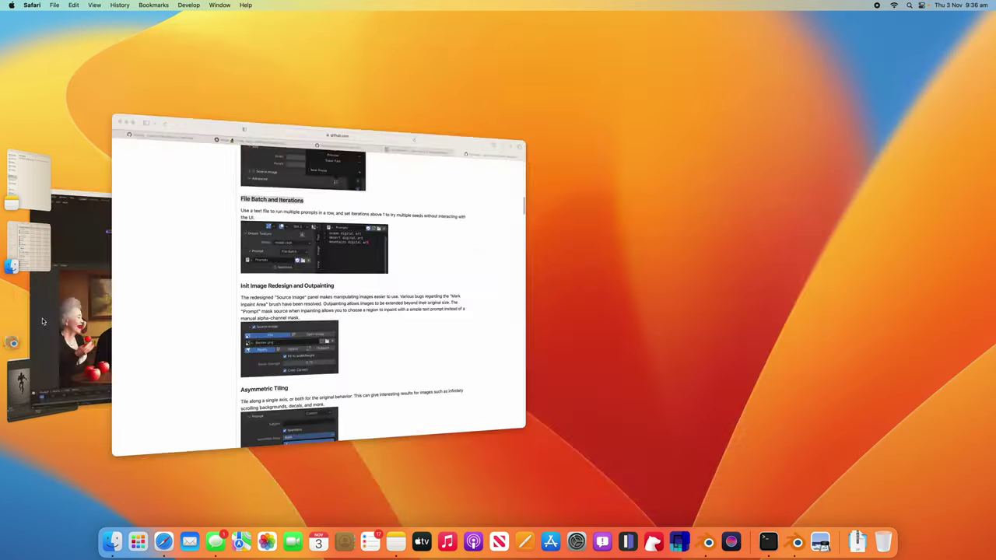
{"action": "scroll", "coordinate": [332, 302], "scroll_direction": "up", "scroll_amount": 15}
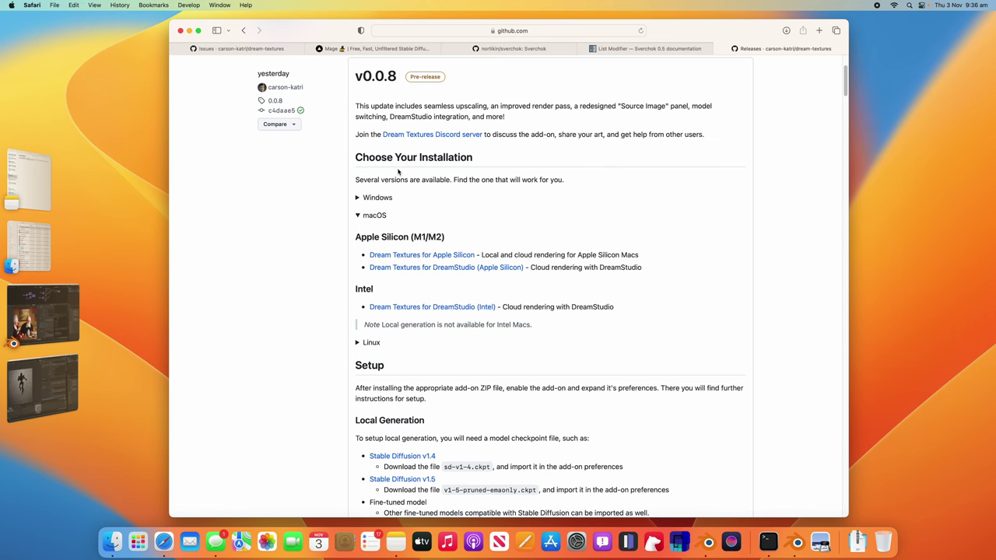
{"action": "scroll", "coordinate": [447, 210], "scroll_direction": "up", "scroll_amount": 4}
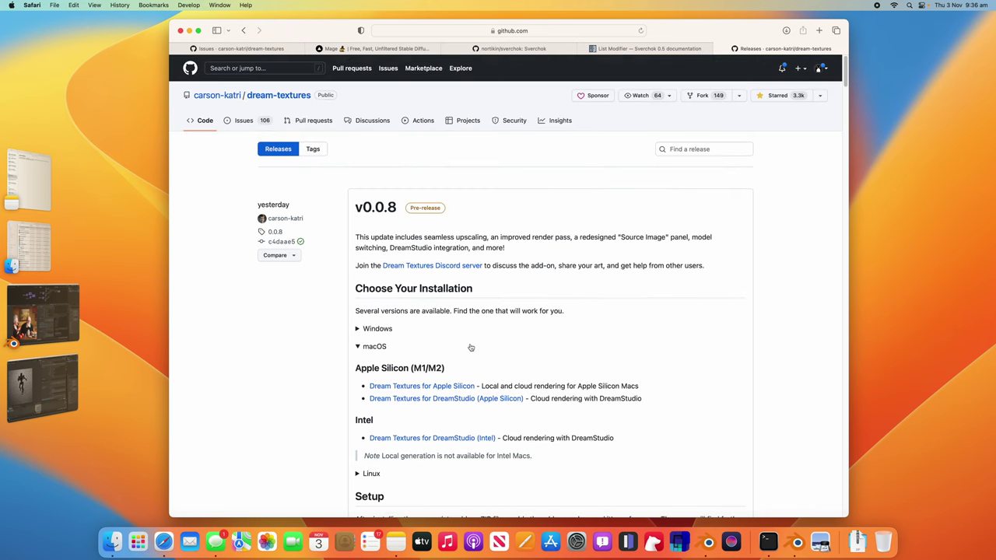
{"action": "scroll", "coordinate": [491, 396], "scroll_direction": "down", "scroll_amount": 2}
{"action": "scroll", "coordinate": [489, 382], "scroll_direction": "down", "scroll_amount": 1}
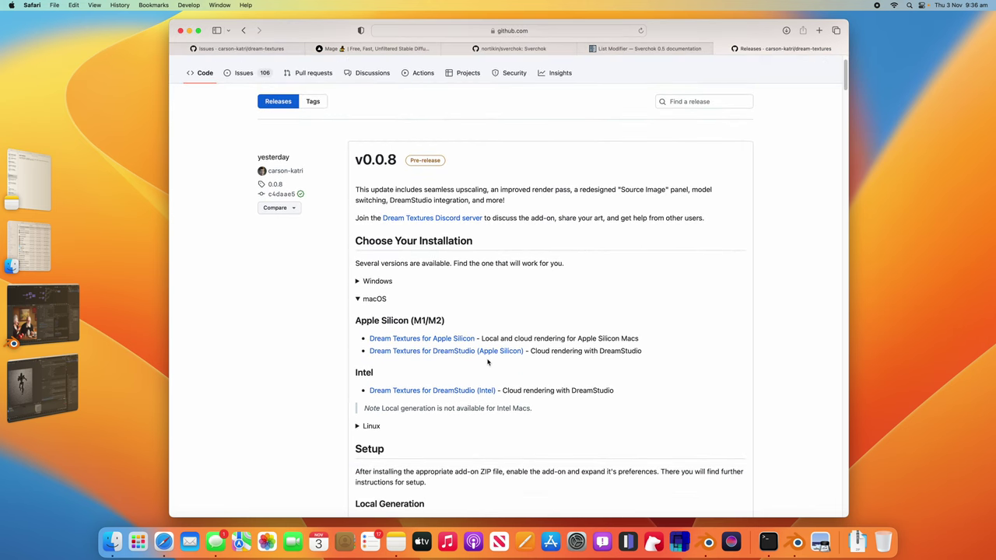
{"action": "scroll", "coordinate": [490, 346], "scroll_direction": "down", "scroll_amount": 2}
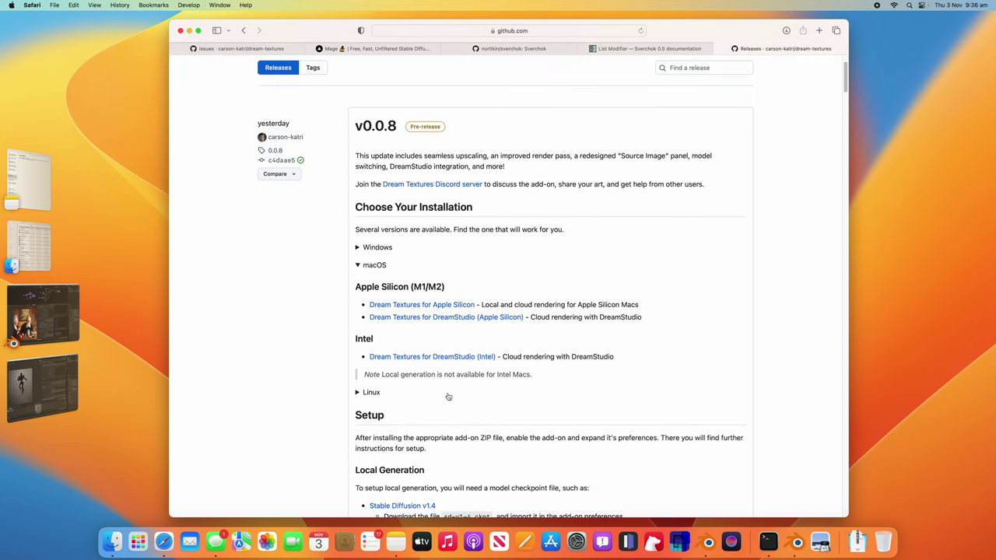
Highlight 'Cloud rendering' on the Intel line, finish the notes, and return to the Blender robot project.
{"action": "left_click_drag", "start_coordinate": [512, 356], "coordinate": [528, 356]}
{"action": "scroll", "coordinate": [300, 376], "scroll_direction": "down", "scroll_amount": 3}
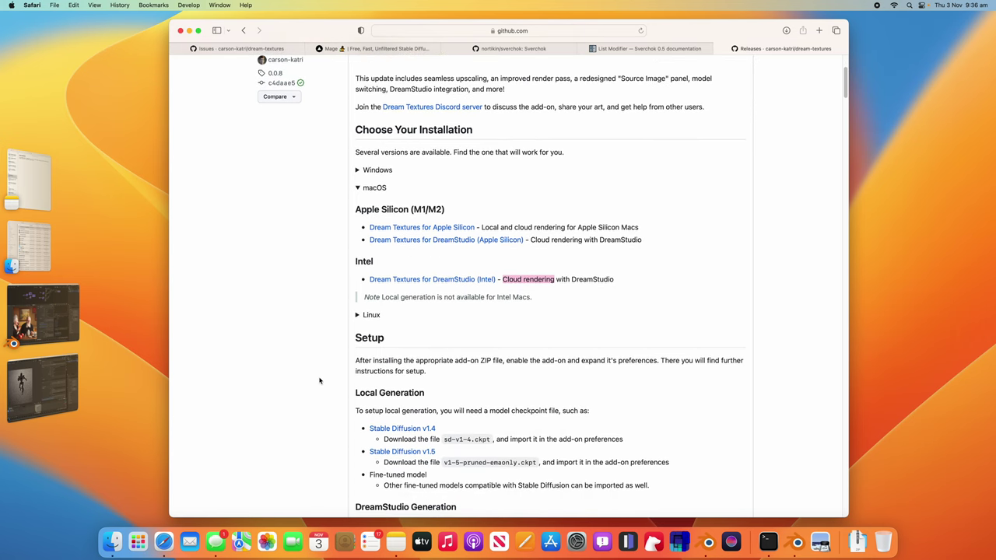
{"action": "scroll", "coordinate": [326, 374], "scroll_direction": "down", "scroll_amount": 4}
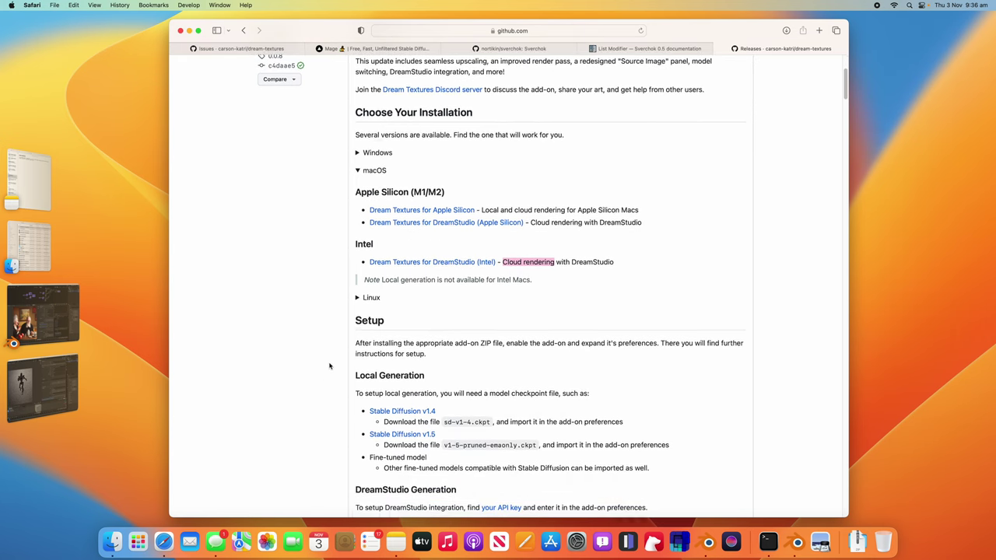
{"action": "scroll", "coordinate": [339, 367], "scroll_direction": "down", "scroll_amount": 1}
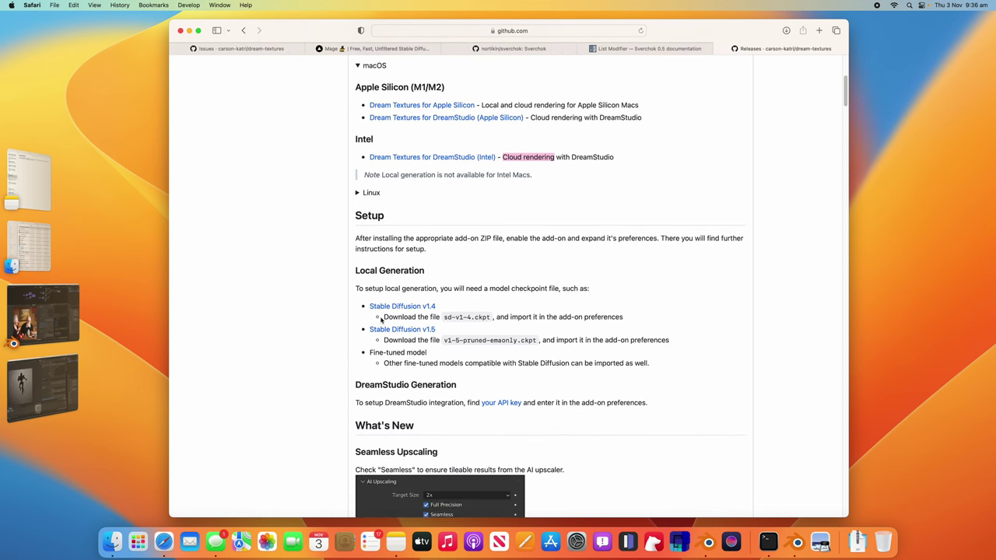
{"action": "scroll", "coordinate": [425, 302], "scroll_direction": "down", "scroll_amount": 2}
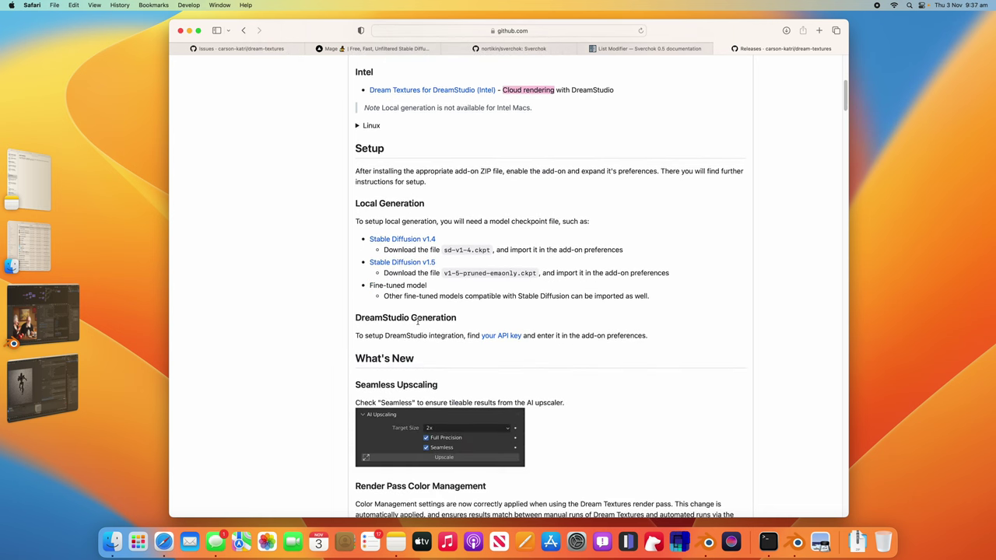
{"action": "left_click", "coordinate": [64, 377]}
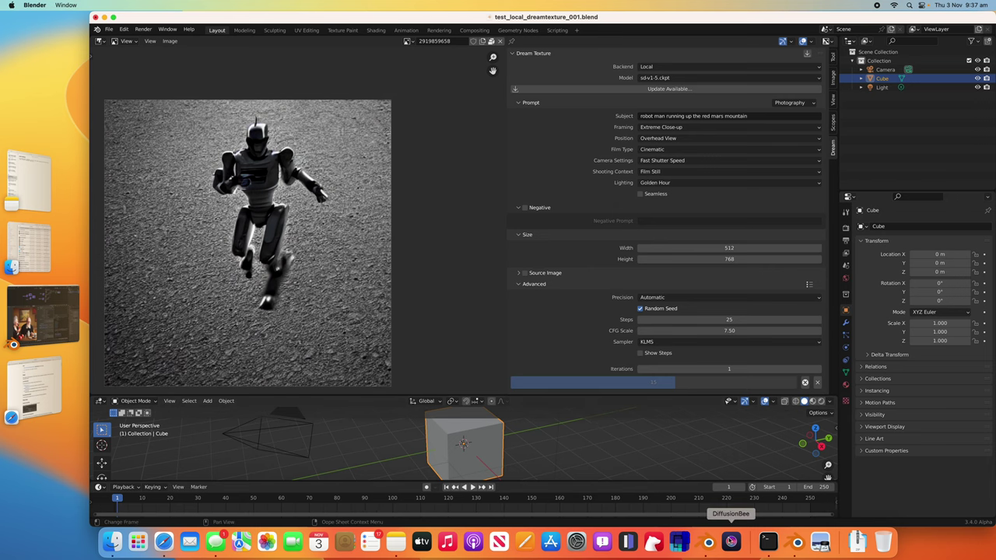
Generate two new images of the old couple and black cats in text_revisit_003, checking the robot project briefly.
{"action": "left_click", "coordinate": [43, 313]}
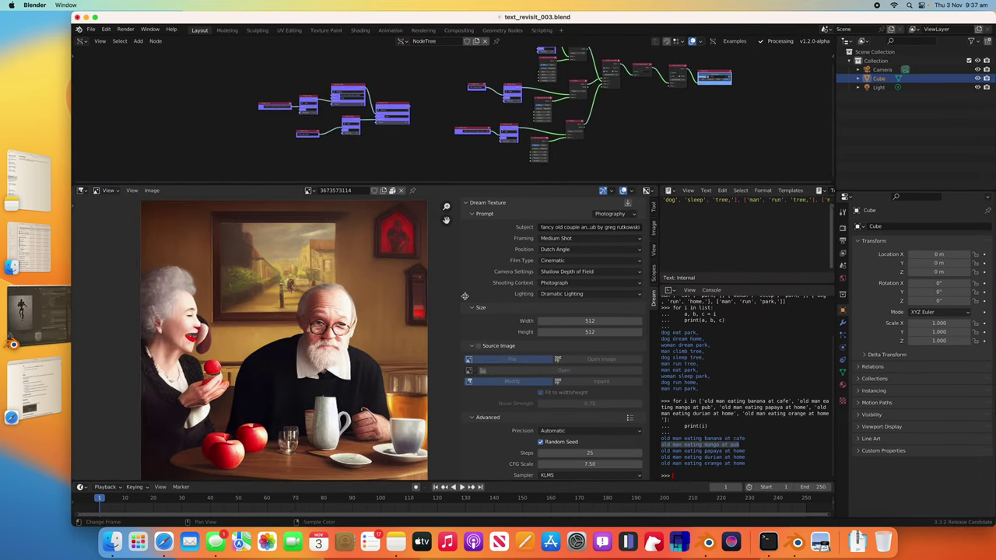
{"action": "scroll", "coordinate": [587, 430], "scroll_direction": "down", "scroll_amount": 3}
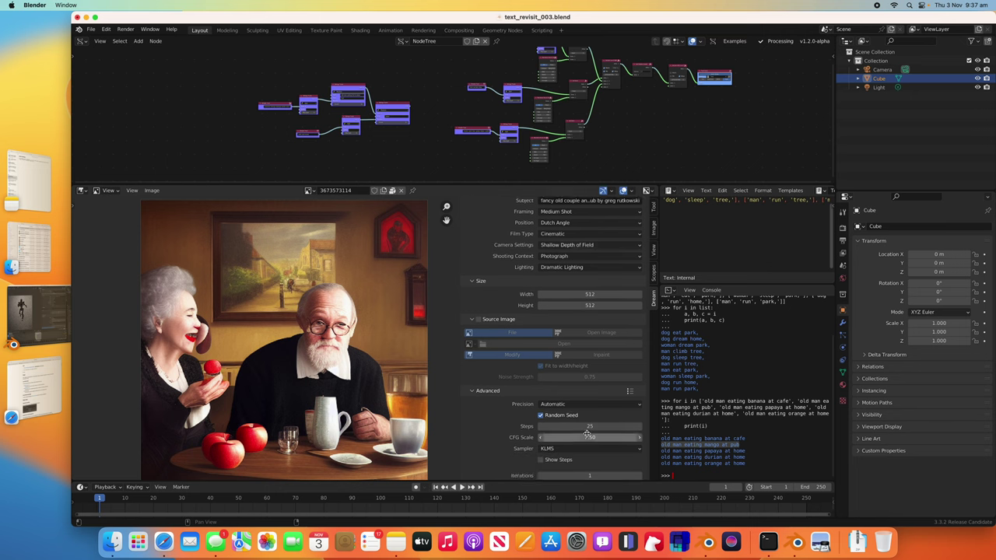
{"action": "left_click", "coordinate": [574, 427]}
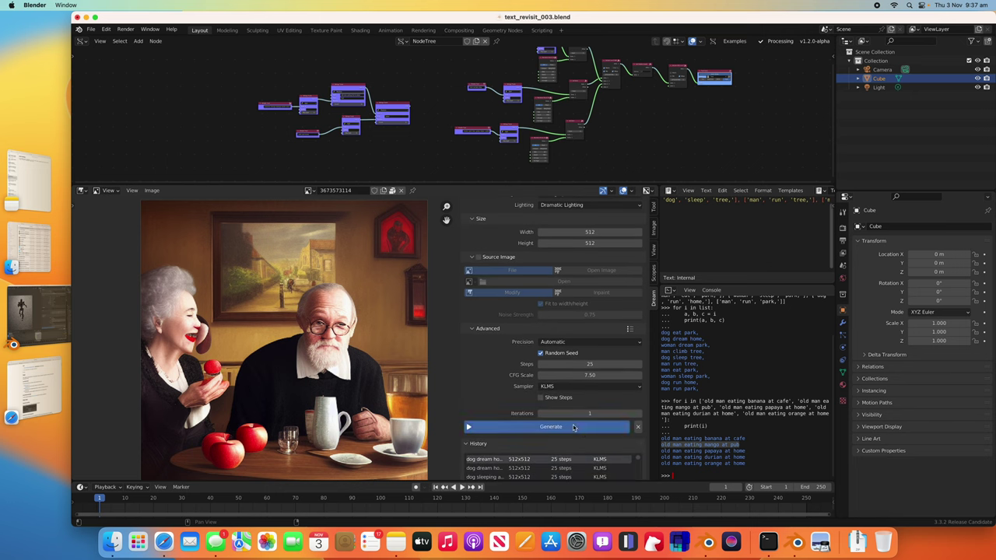
{"action": "left_click", "coordinate": [522, 426]}
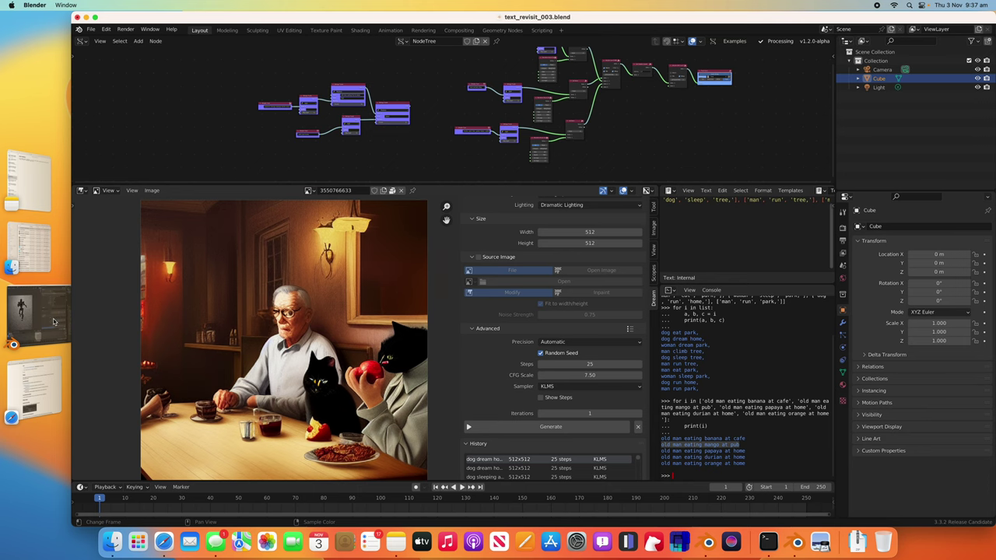
{"action": "left_click", "coordinate": [24, 311]}
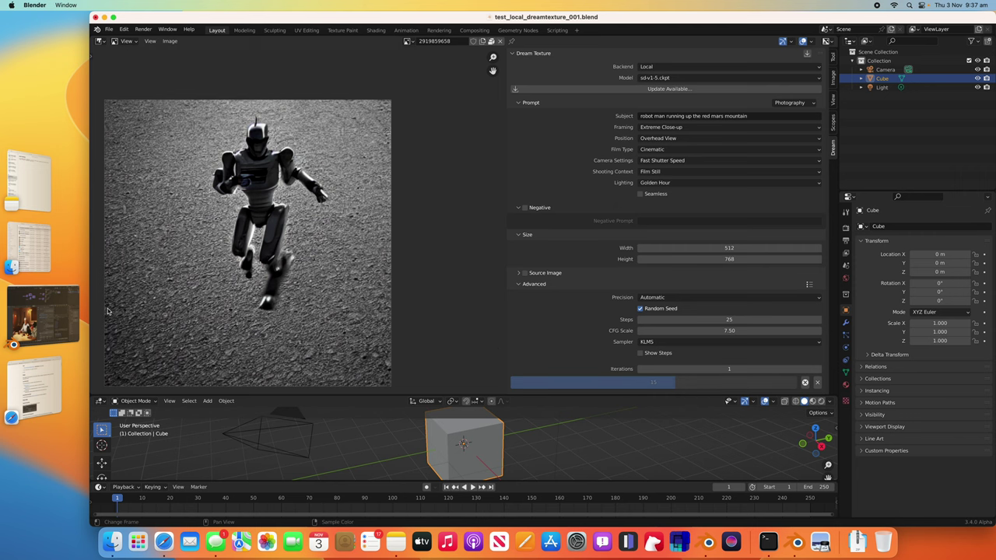
{"action": "left_click", "coordinate": [47, 315]}
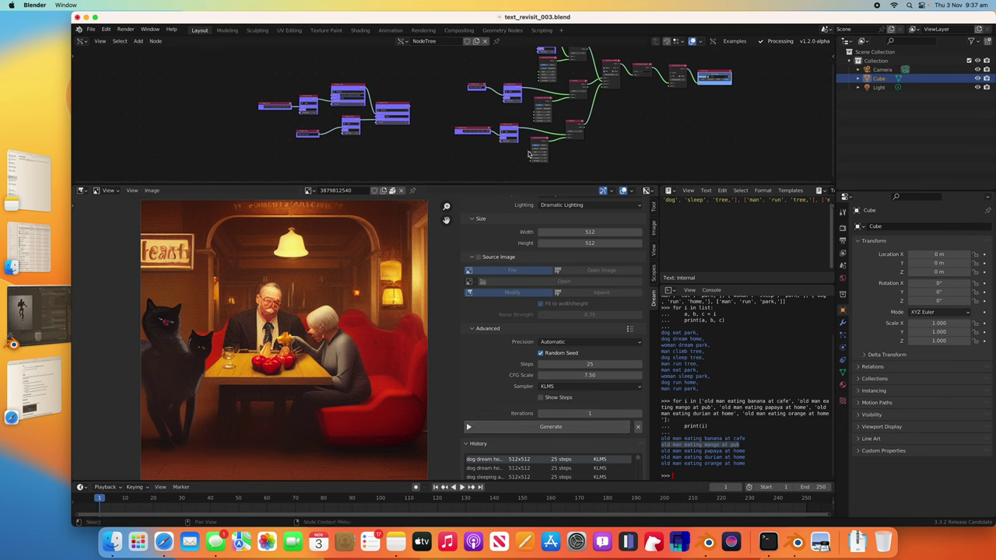
{"action": "middle_click_drag", "start_coordinate": [606, 150], "coordinate": [564, 165]}
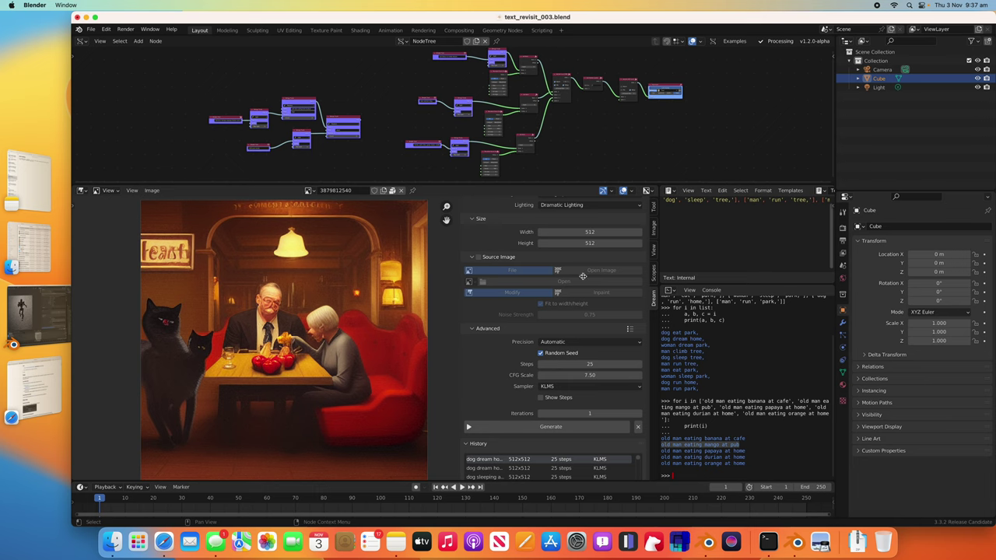
{"action": "scroll", "coordinate": [583, 279], "scroll_direction": "up", "scroll_amount": 5}
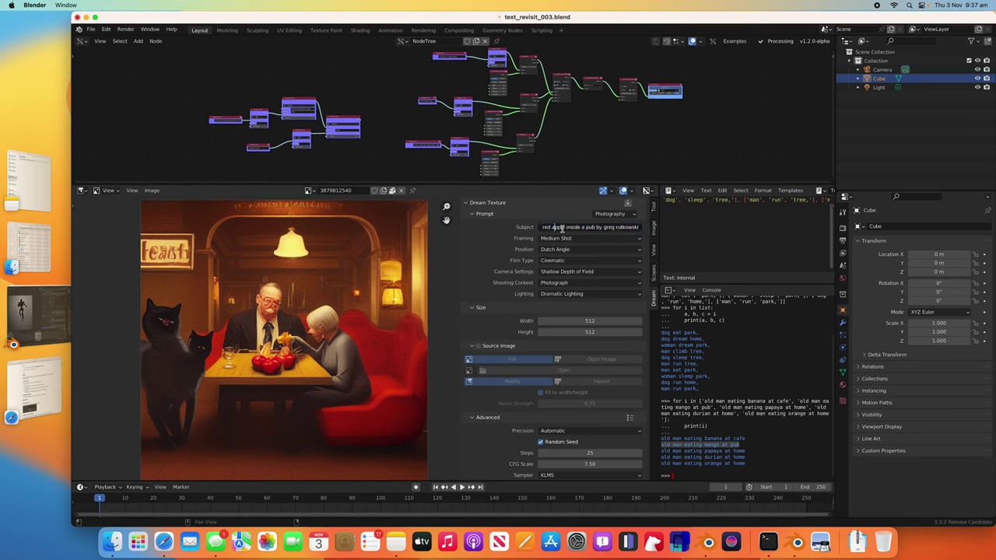
{"action": "scroll", "coordinate": [531, 159], "scroll_direction": "down", "scroll_amount": 1}
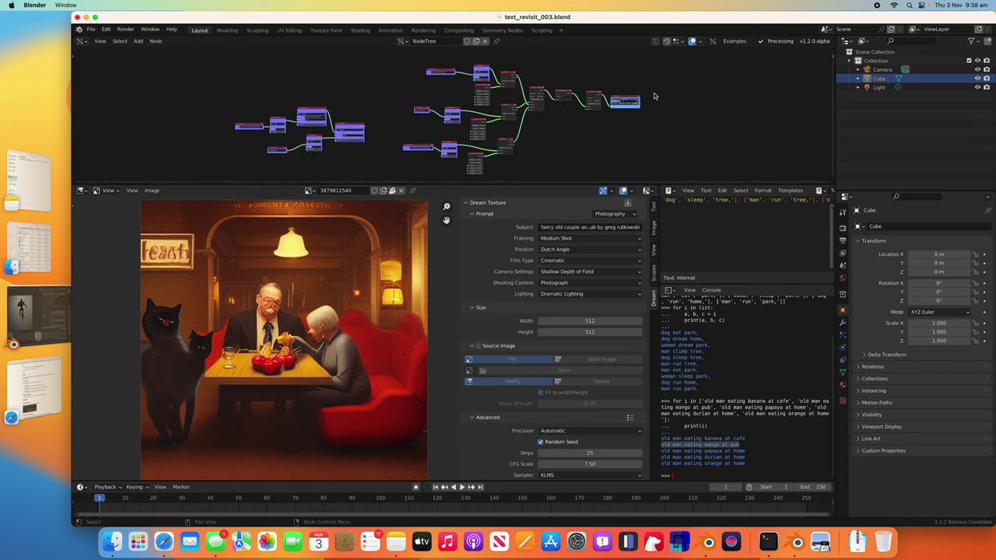
{"action": "scroll", "coordinate": [680, 99], "scroll_direction": "left", "scroll_amount": 2}
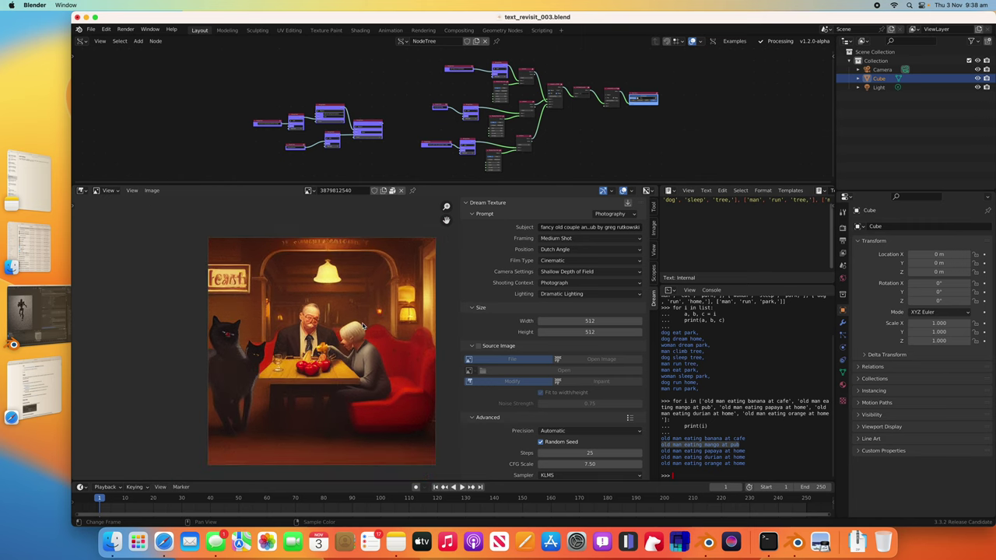
{"action": "scroll", "coordinate": [363, 325], "scroll_direction": "up", "scroll_amount": 1}
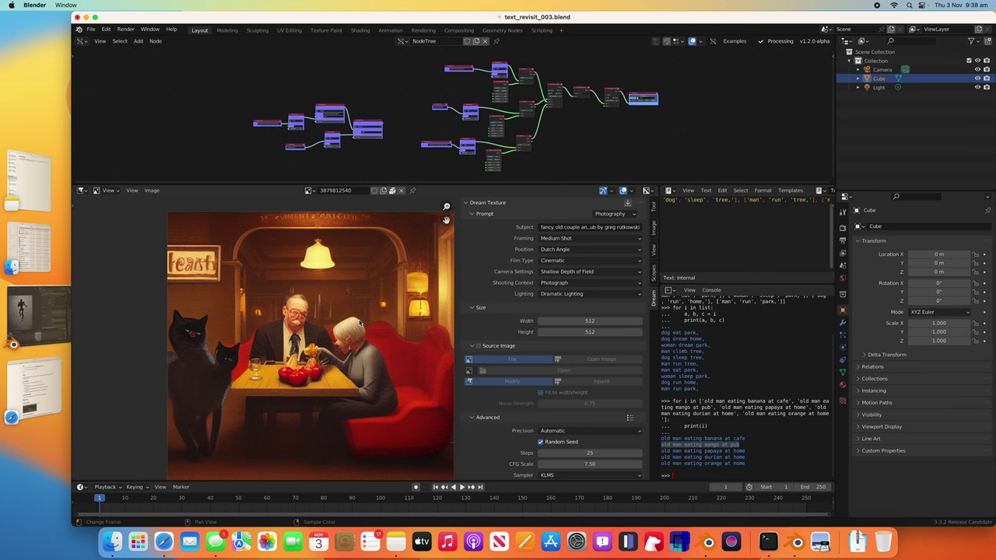
{"action": "middle_click_drag", "start_coordinate": [361, 323], "coordinate": [338, 319]}
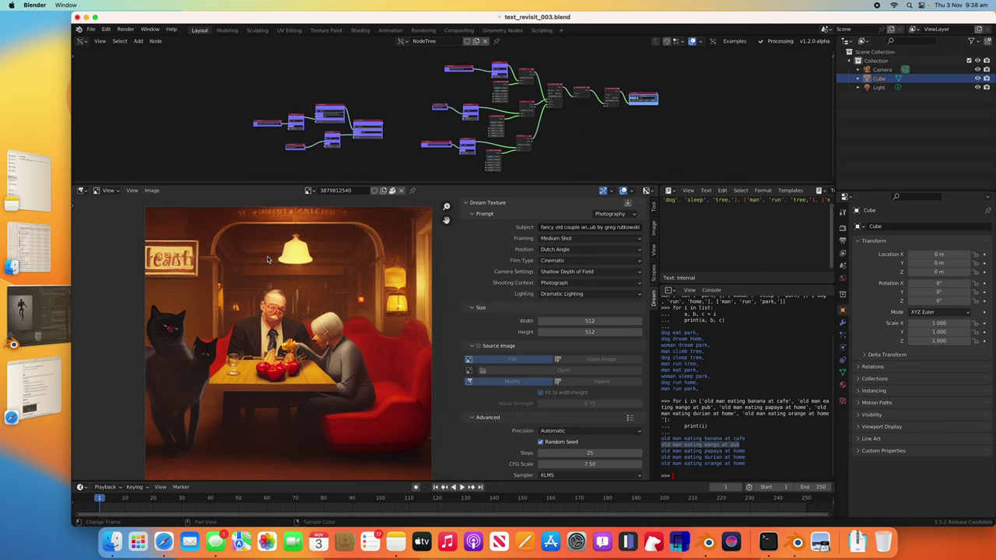
{"action": "middle_click_drag", "start_coordinate": [567, 140], "coordinate": [560, 143]}
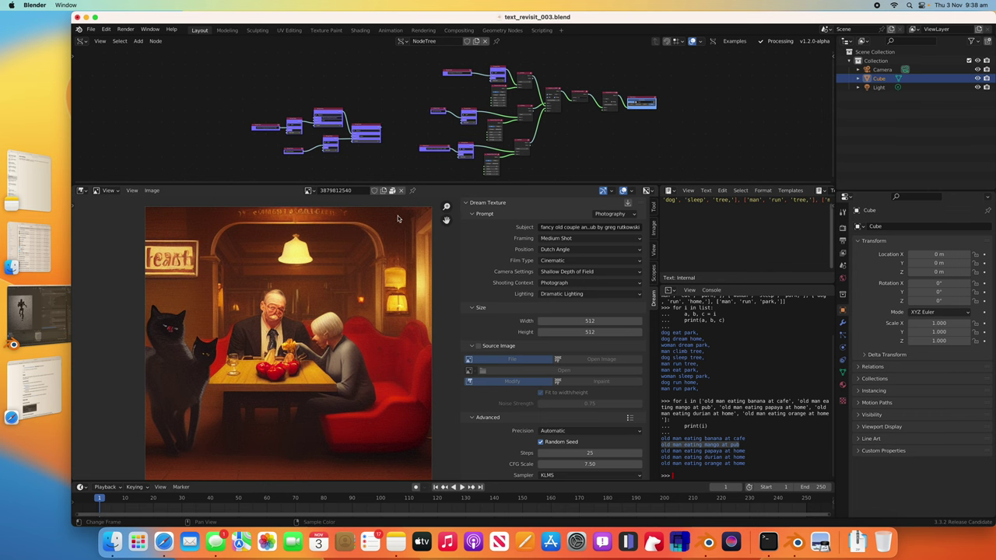
{"action": "left_click", "coordinate": [34, 389]}
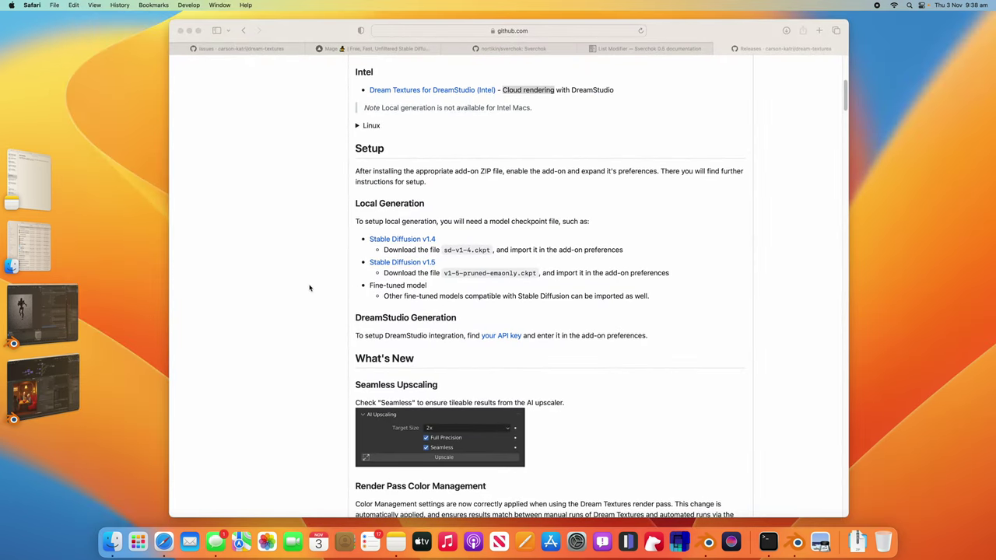
Scroll the v0.0.8 release page down to Full Changelog, then bring test_local_dreamtexture_001.blend forward.
{"action": "scroll", "coordinate": [310, 288], "scroll_direction": "up", "scroll_amount": 5}
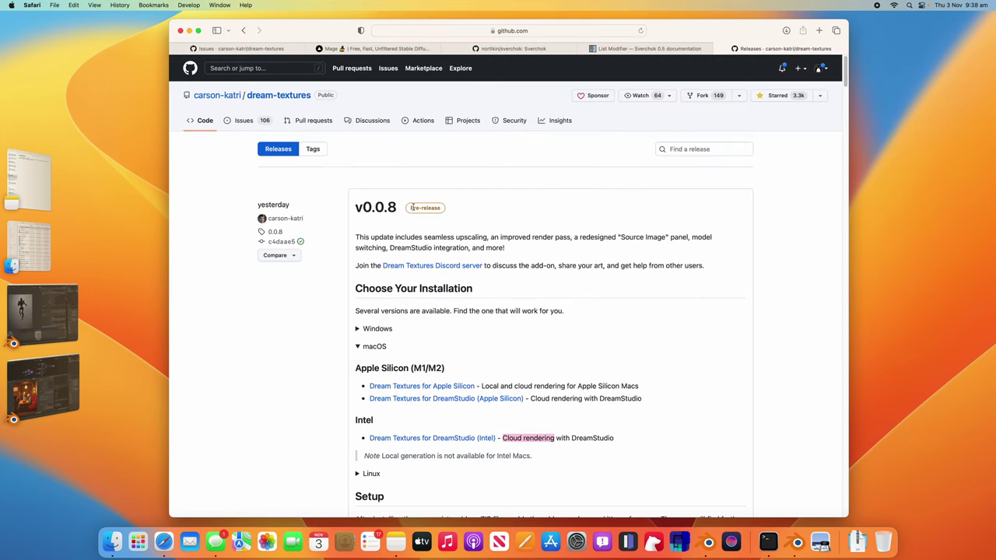
{"action": "scroll", "coordinate": [369, 322], "scroll_direction": "down", "scroll_amount": 2}
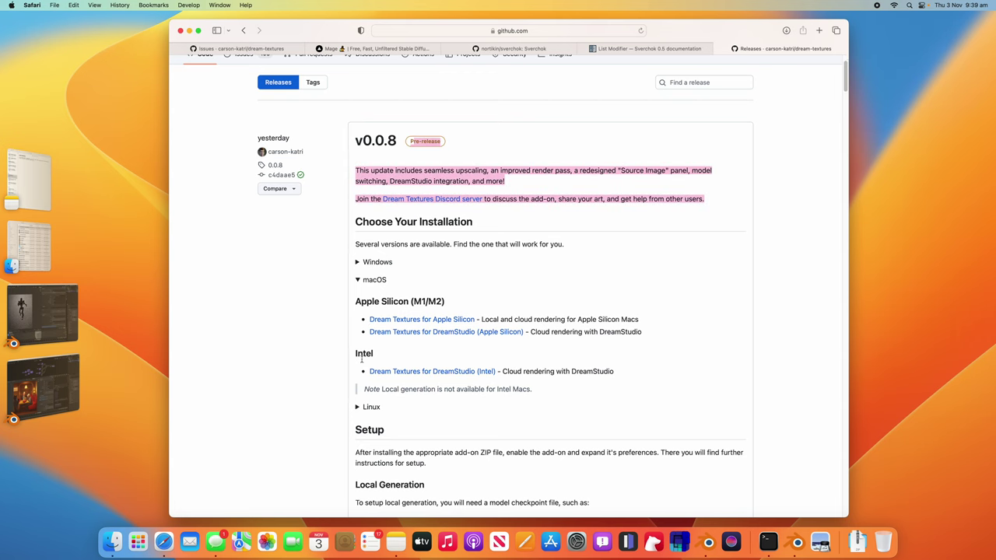
{"action": "scroll", "coordinate": [334, 402], "scroll_direction": "down", "scroll_amount": 8}
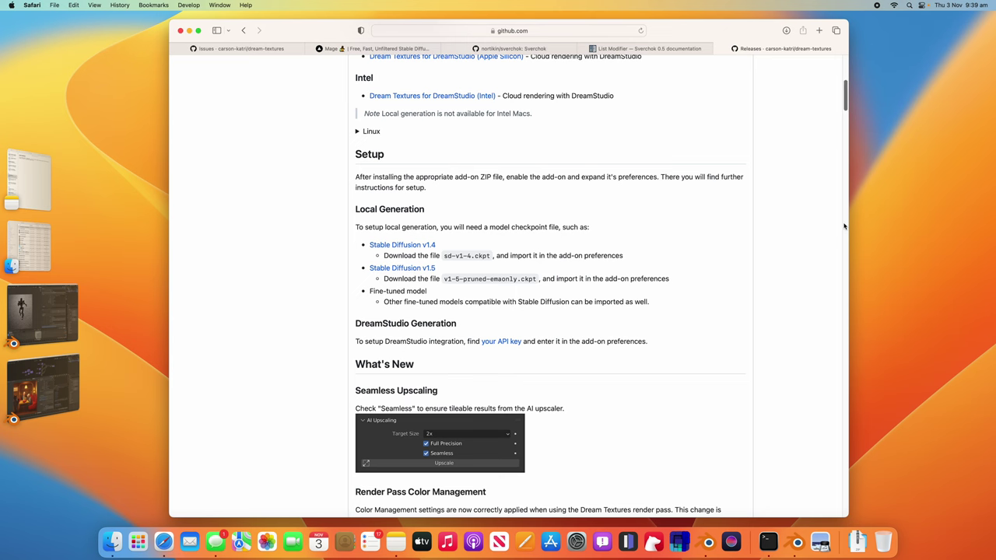
{"action": "scroll", "coordinate": [844, 225], "scroll_direction": "down", "scroll_amount": 20}
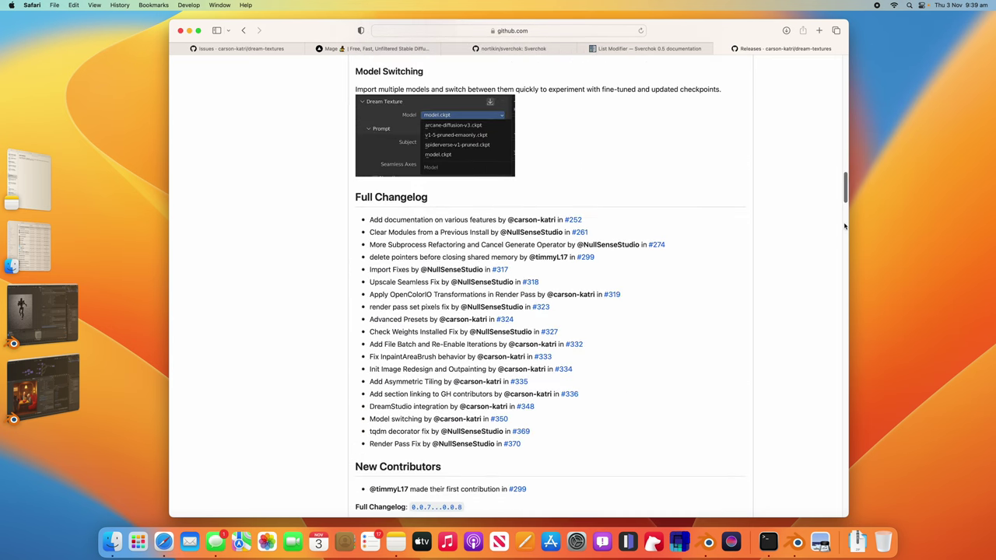
{"action": "left_click", "coordinate": [844, 226]}
{"action": "left_click_drag", "start_coordinate": [844, 226], "coordinate": [840, 189]}
{"action": "scroll", "coordinate": [839, 189], "scroll_direction": "up", "scroll_amount": 3}
{"action": "left_click", "coordinate": [42, 311]}
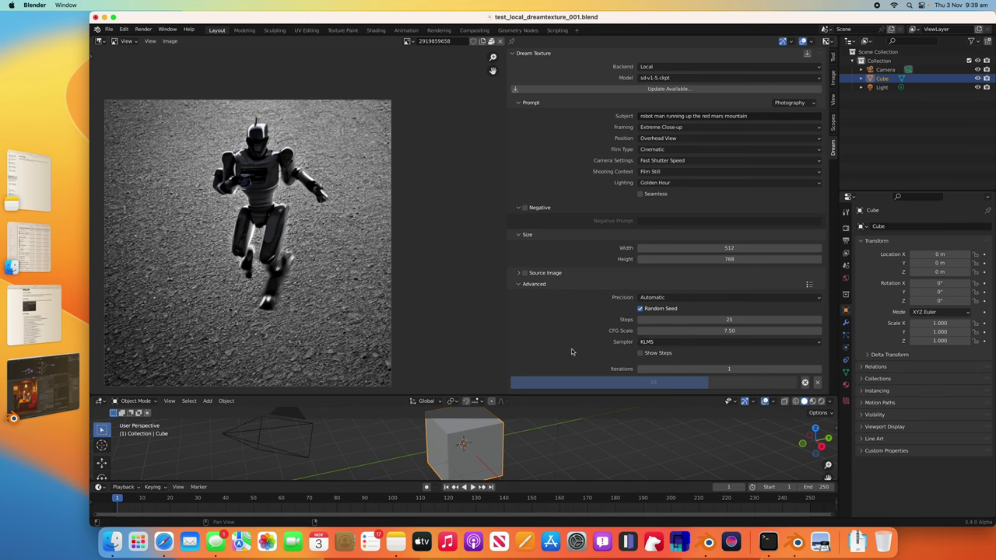
Zoom the robot image preview and drag the border between the Image Editor and 3D Viewport.
{"action": "scroll", "coordinate": [350, 307], "scroll_direction": "left", "scroll_amount": 3}
{"action": "scroll", "coordinate": [350, 307], "scroll_direction": "down", "scroll_amount": 3}
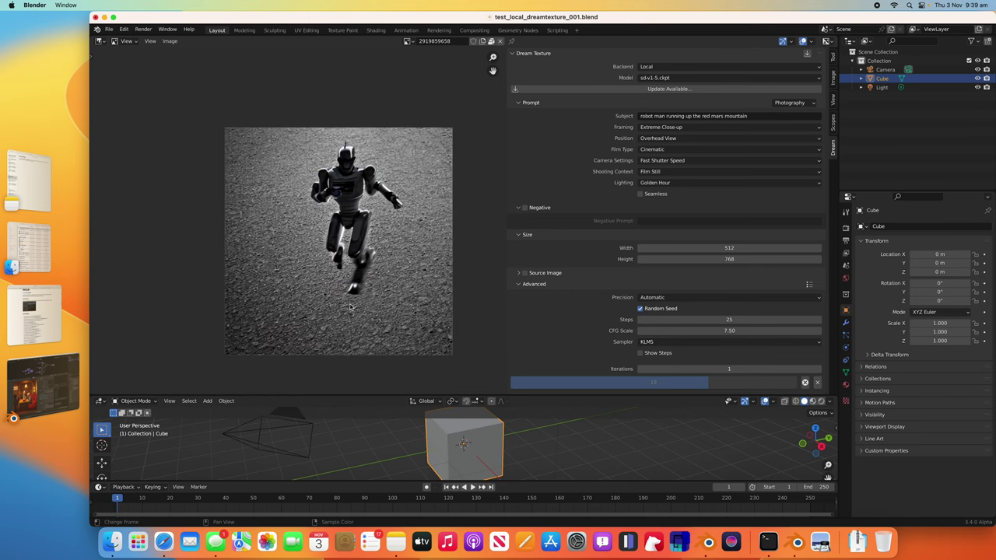
{"action": "scroll", "coordinate": [350, 307], "scroll_direction": "up", "scroll_amount": 2}
{"action": "scroll", "coordinate": [366, 315], "scroll_direction": "down", "scroll_amount": 1}
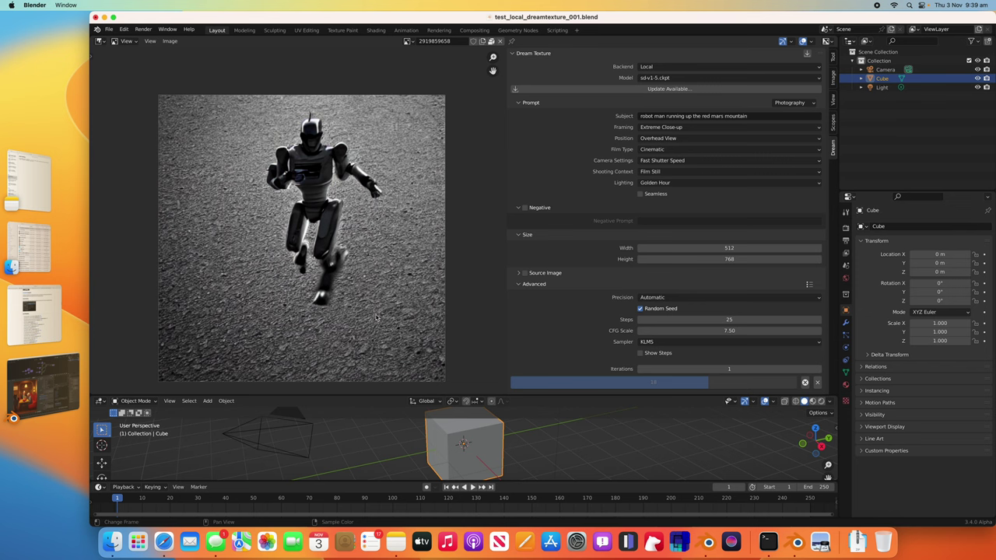
{"action": "left_click_drag", "start_coordinate": [496, 395], "coordinate": [497, 238]}
Orbit the 3D viewport around the cube, then give the image and settings area more room.
{"action": "middle_click_drag", "start_coordinate": [568, 331], "coordinate": [480, 352]}
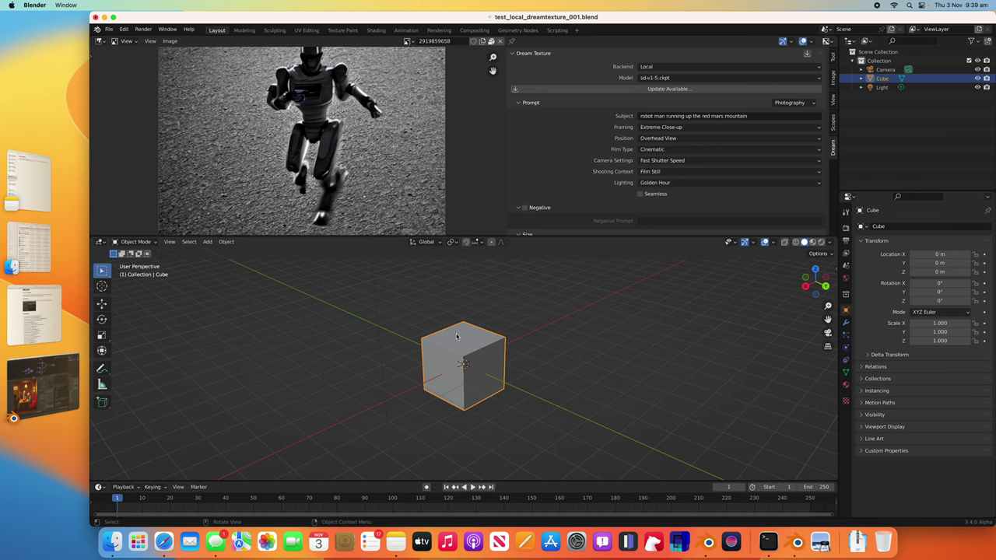
{"action": "middle_click_drag", "start_coordinate": [477, 366], "coordinate": [475, 343]}
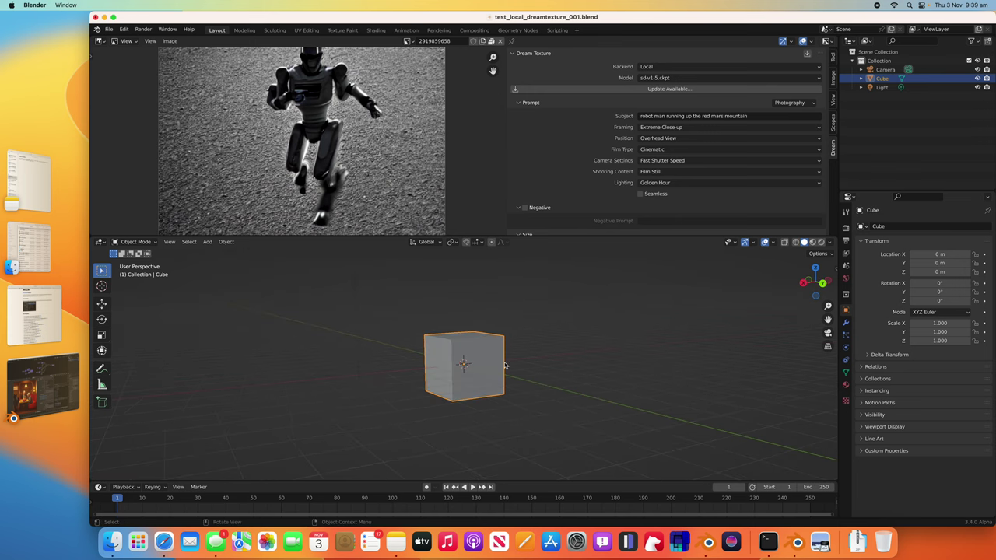
{"action": "middle_click_drag", "start_coordinate": [533, 387], "coordinate": [491, 407]}
{"action": "left_click_drag", "start_coordinate": [527, 235], "coordinate": [445, 325]}
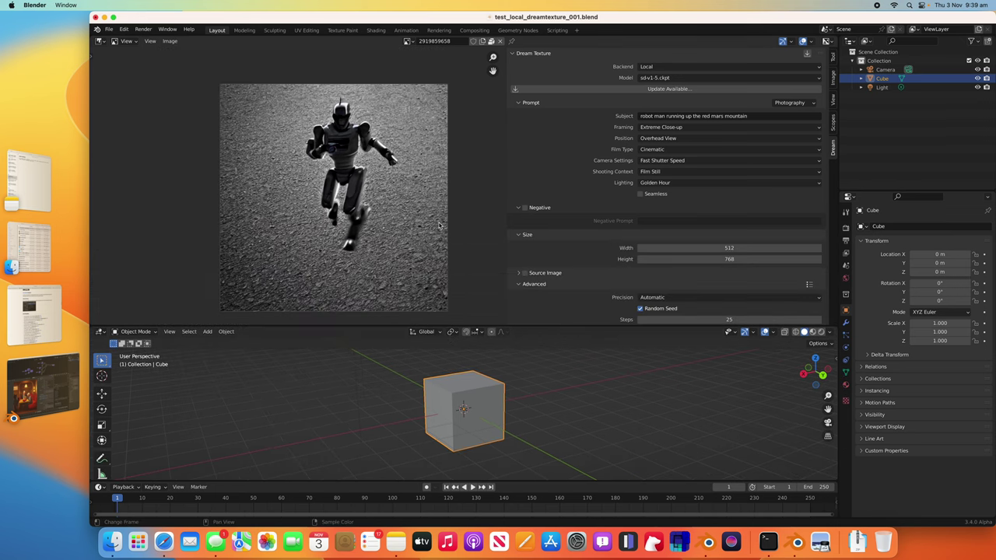